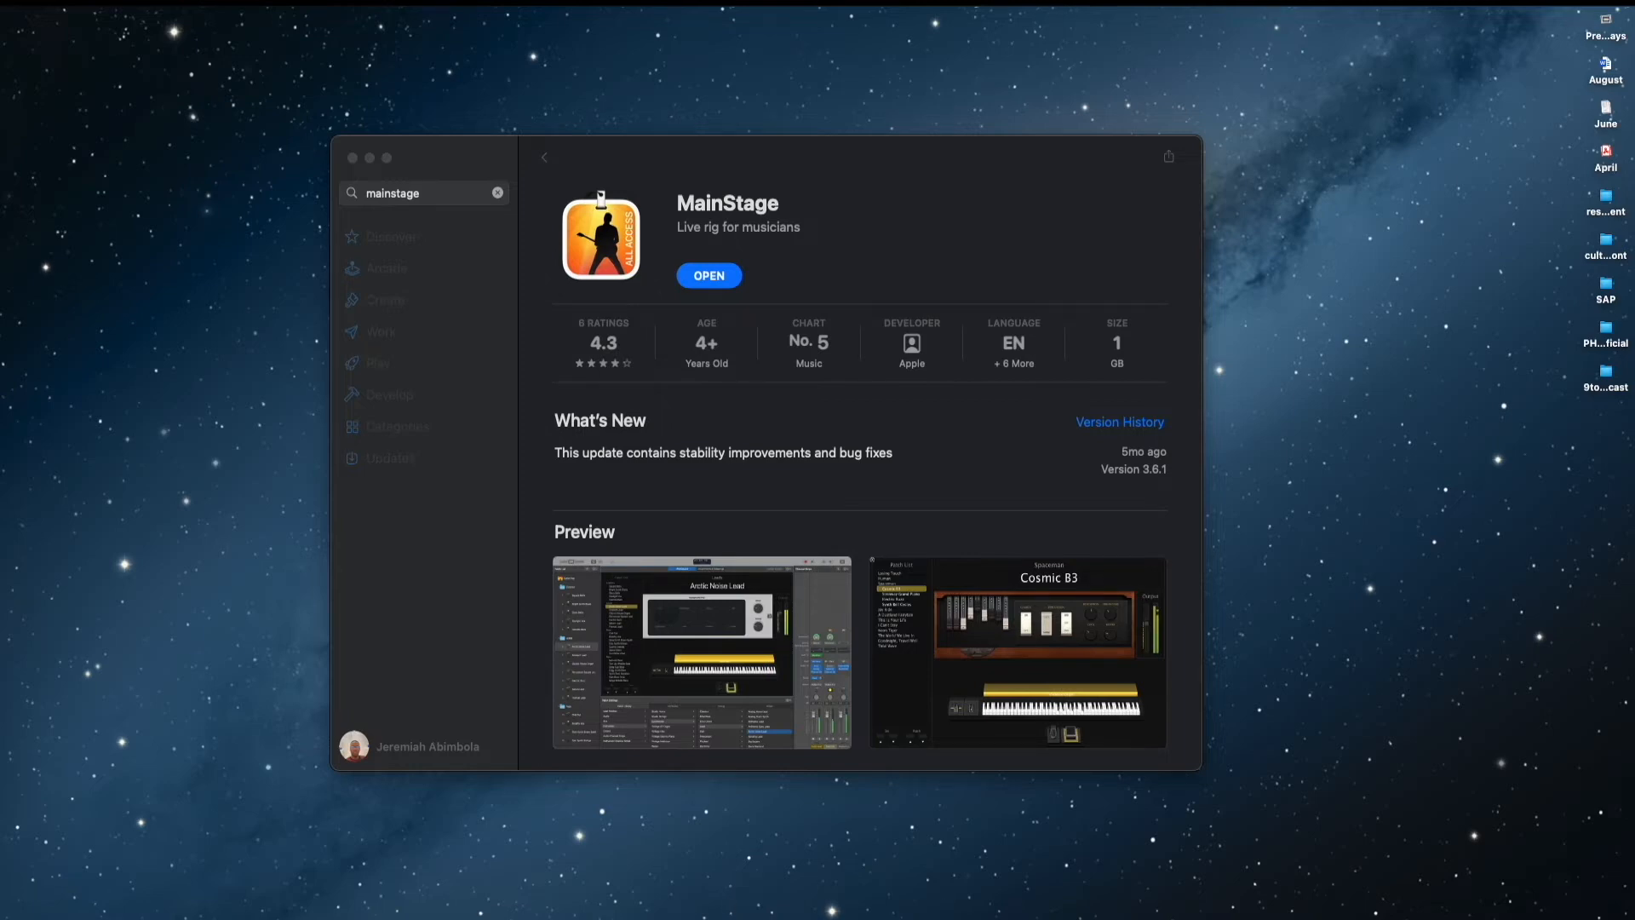
# Switch to the App Store to view the MainStage page, and minimise its window
pyautogui.moveTo(780, 913)
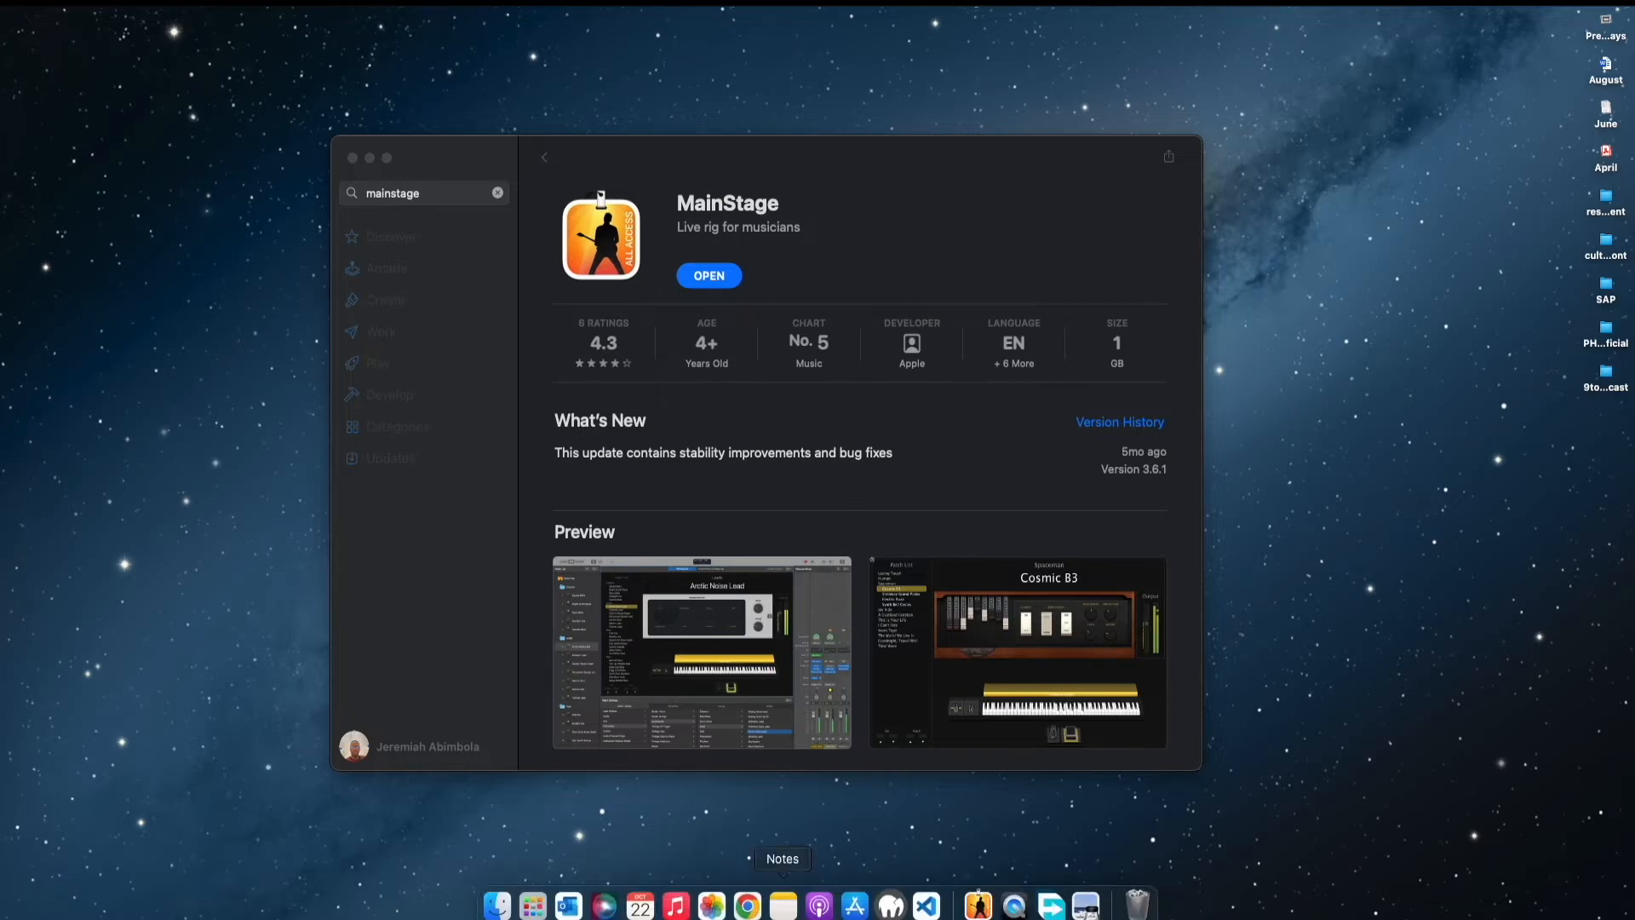
pyautogui.click(856, 909)
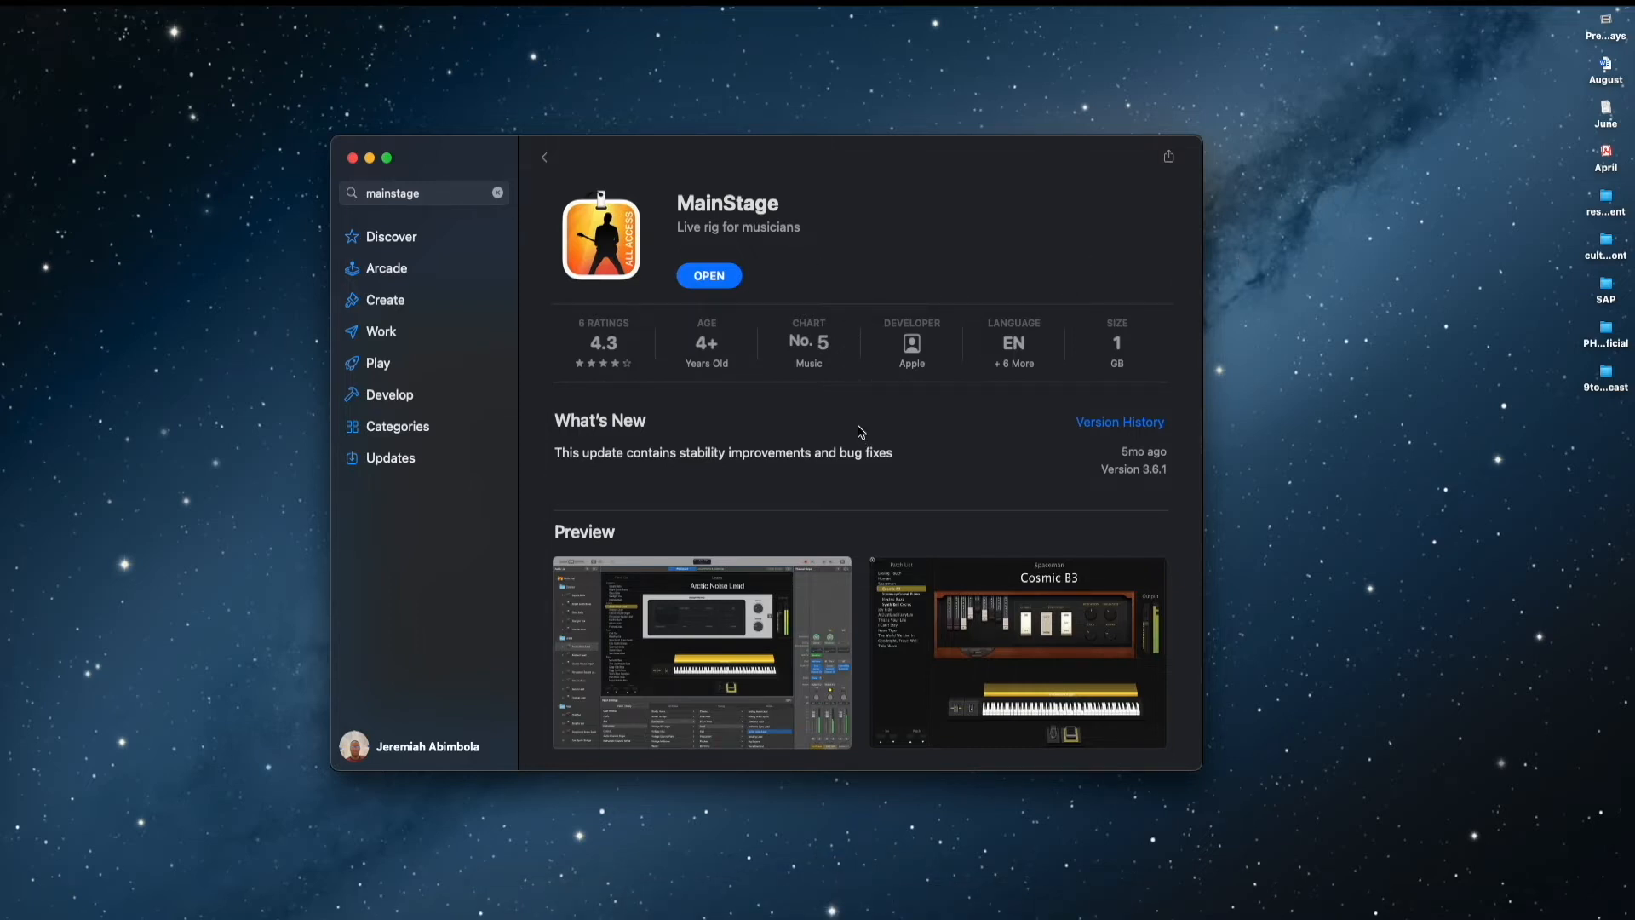
pyautogui.click(371, 158)
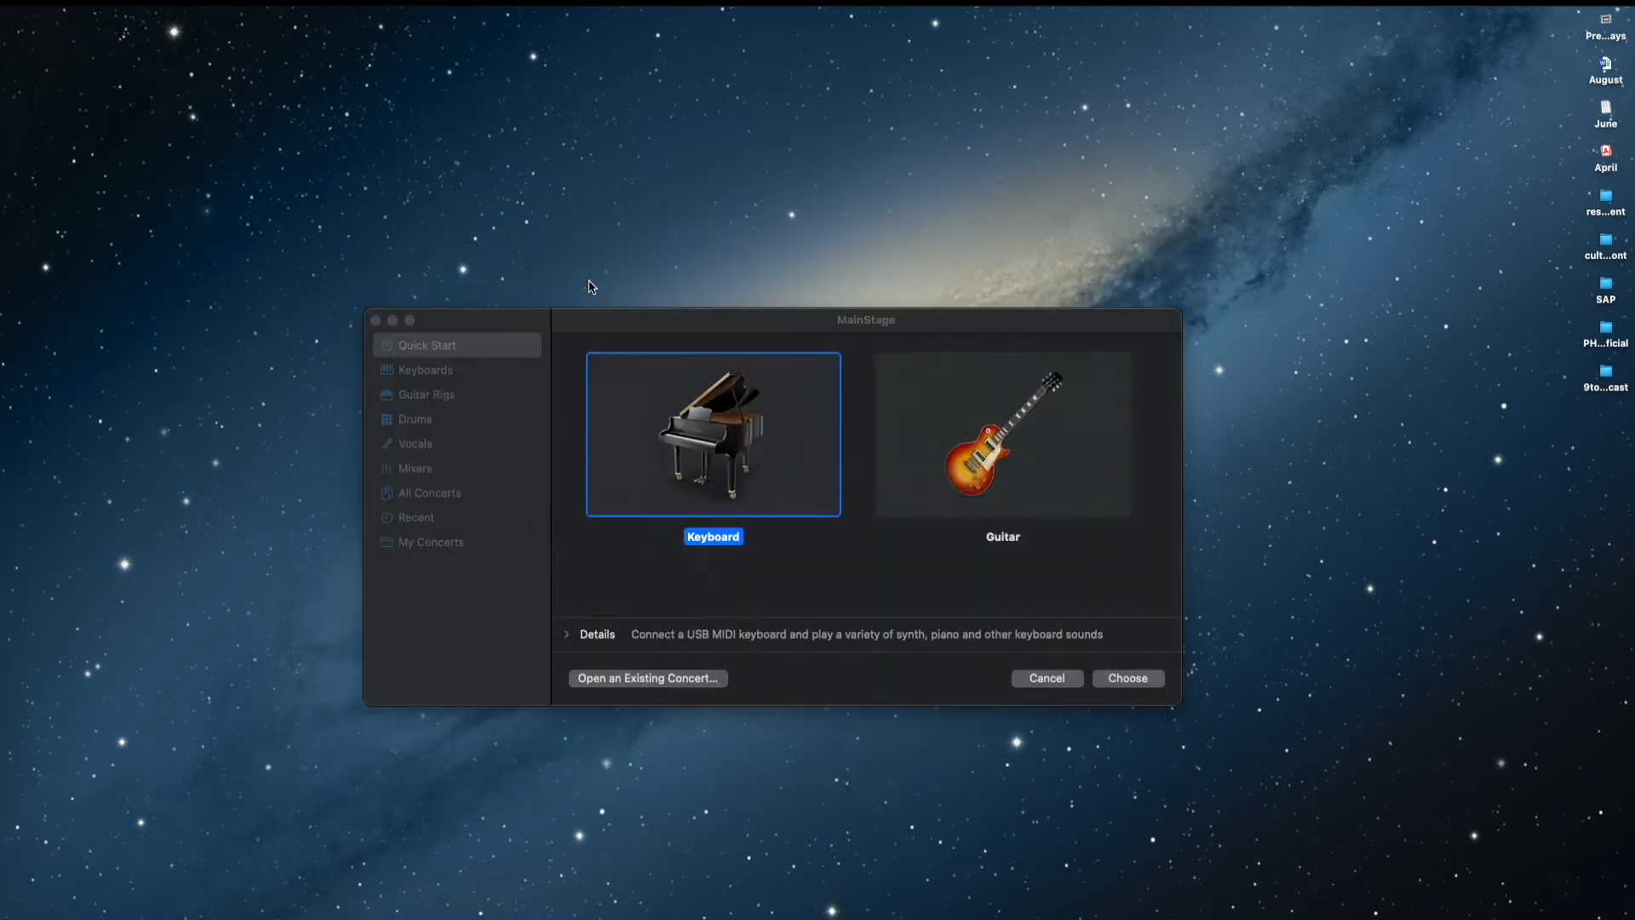
# Move the MainStage template chooser higher on the desktop and enlarge its window
pyautogui.moveTo(700, 325); pyautogui.dragTo(660, 147)
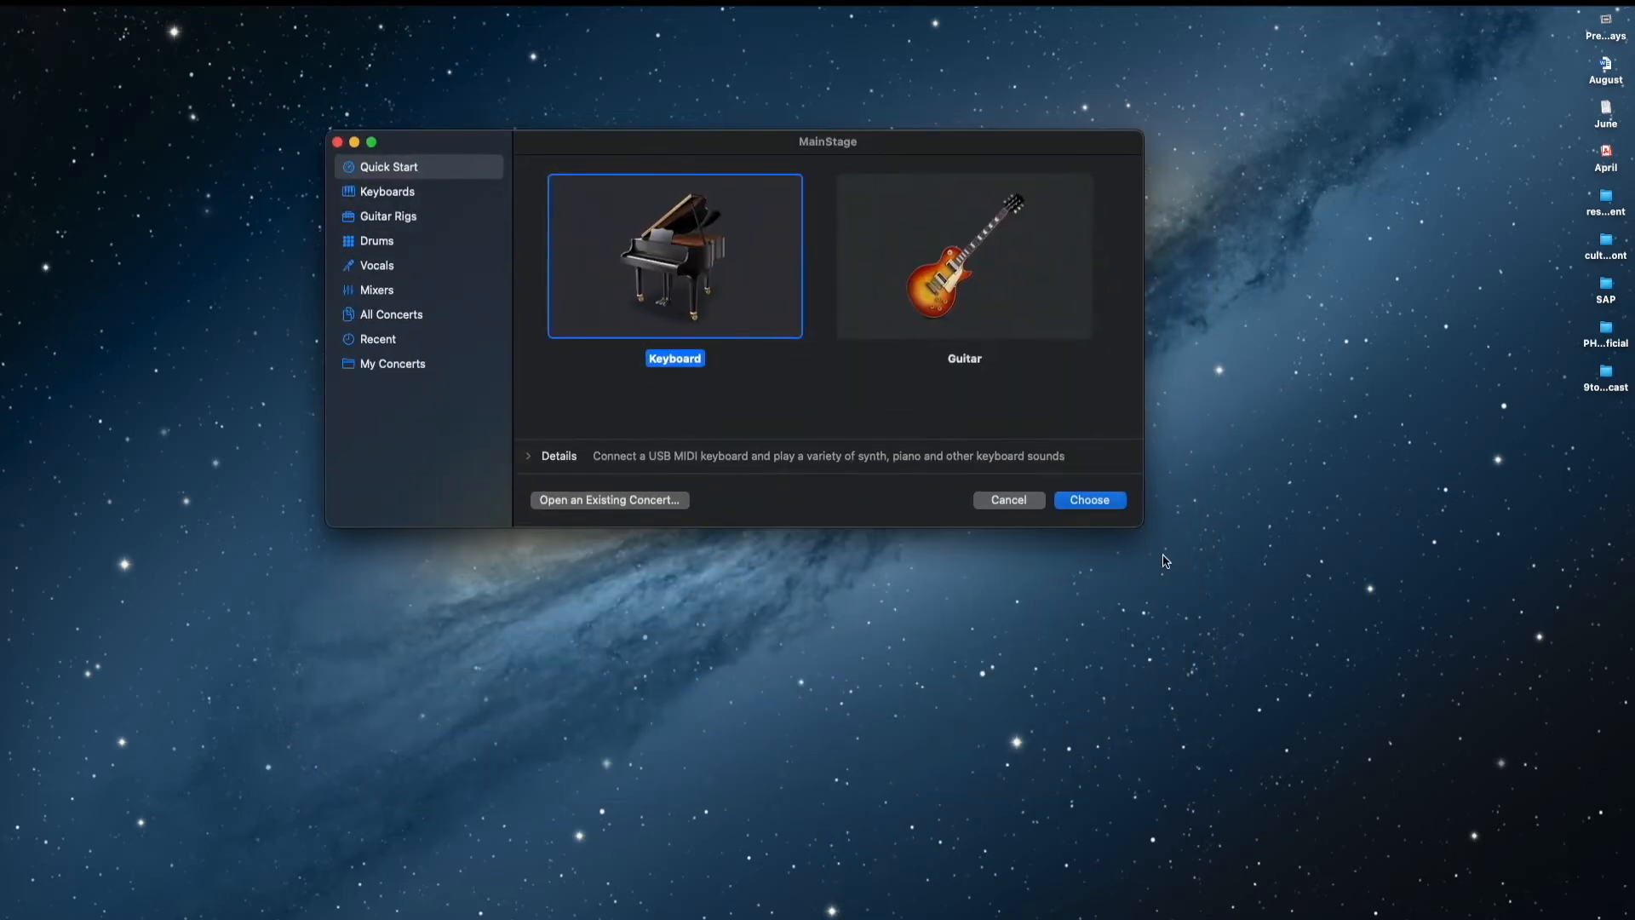
pyautogui.moveTo(1142, 524); pyautogui.dragTo(1243, 698)
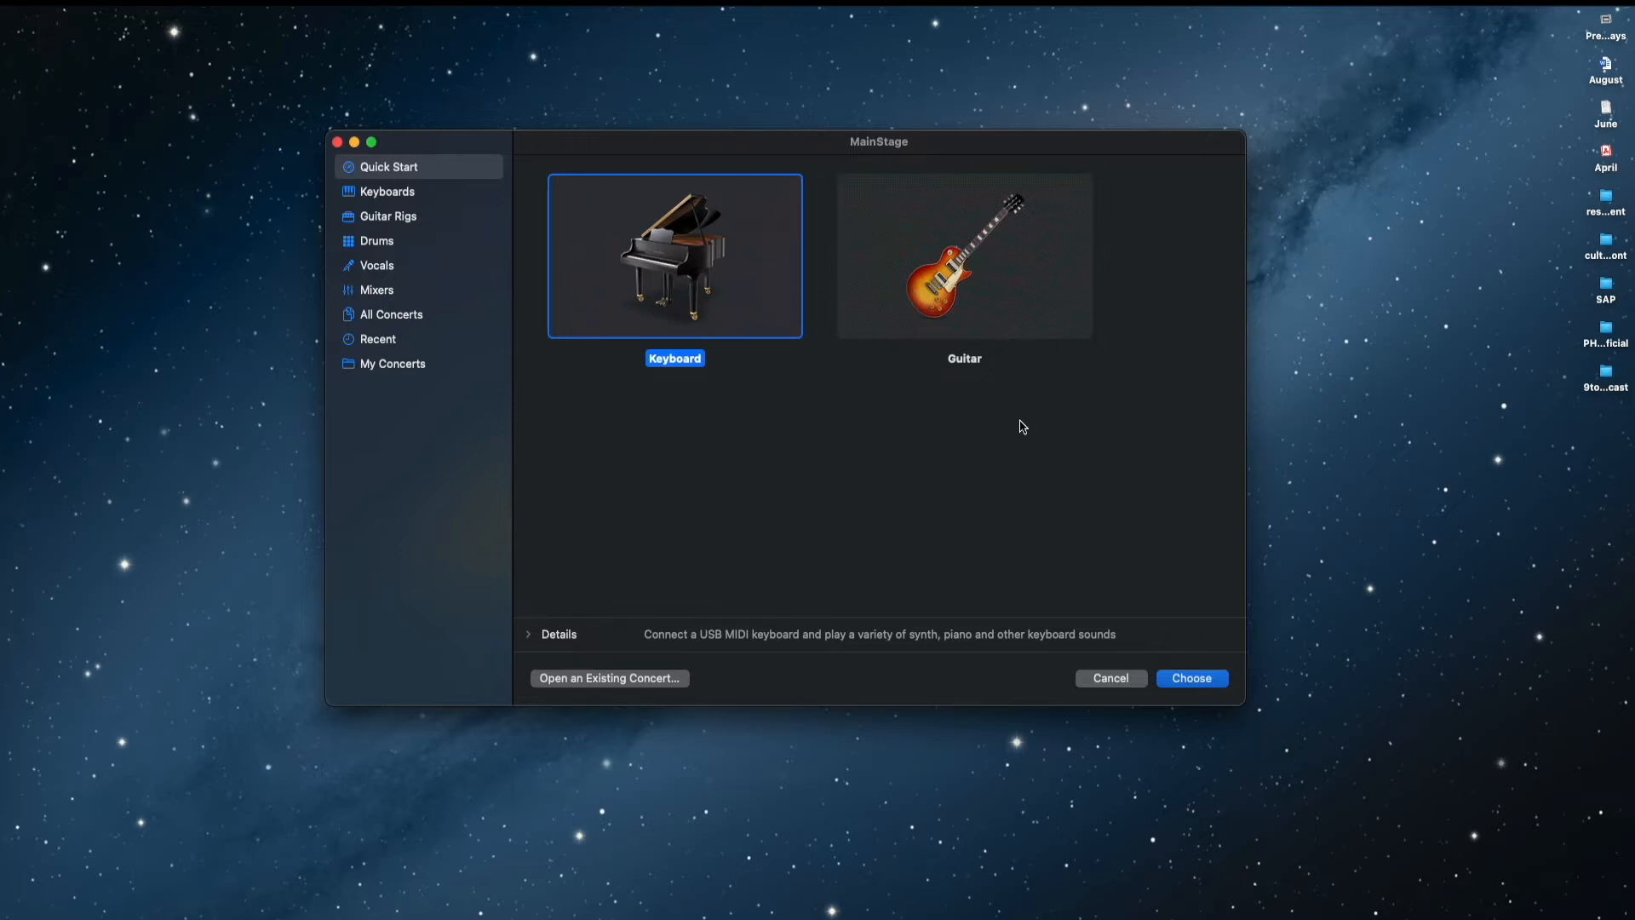
# Switch to Preview to view the MIDI keyboard photo IMG_4993.heic, and return to the MainStage template chooser
pyautogui.moveTo(978, 915)
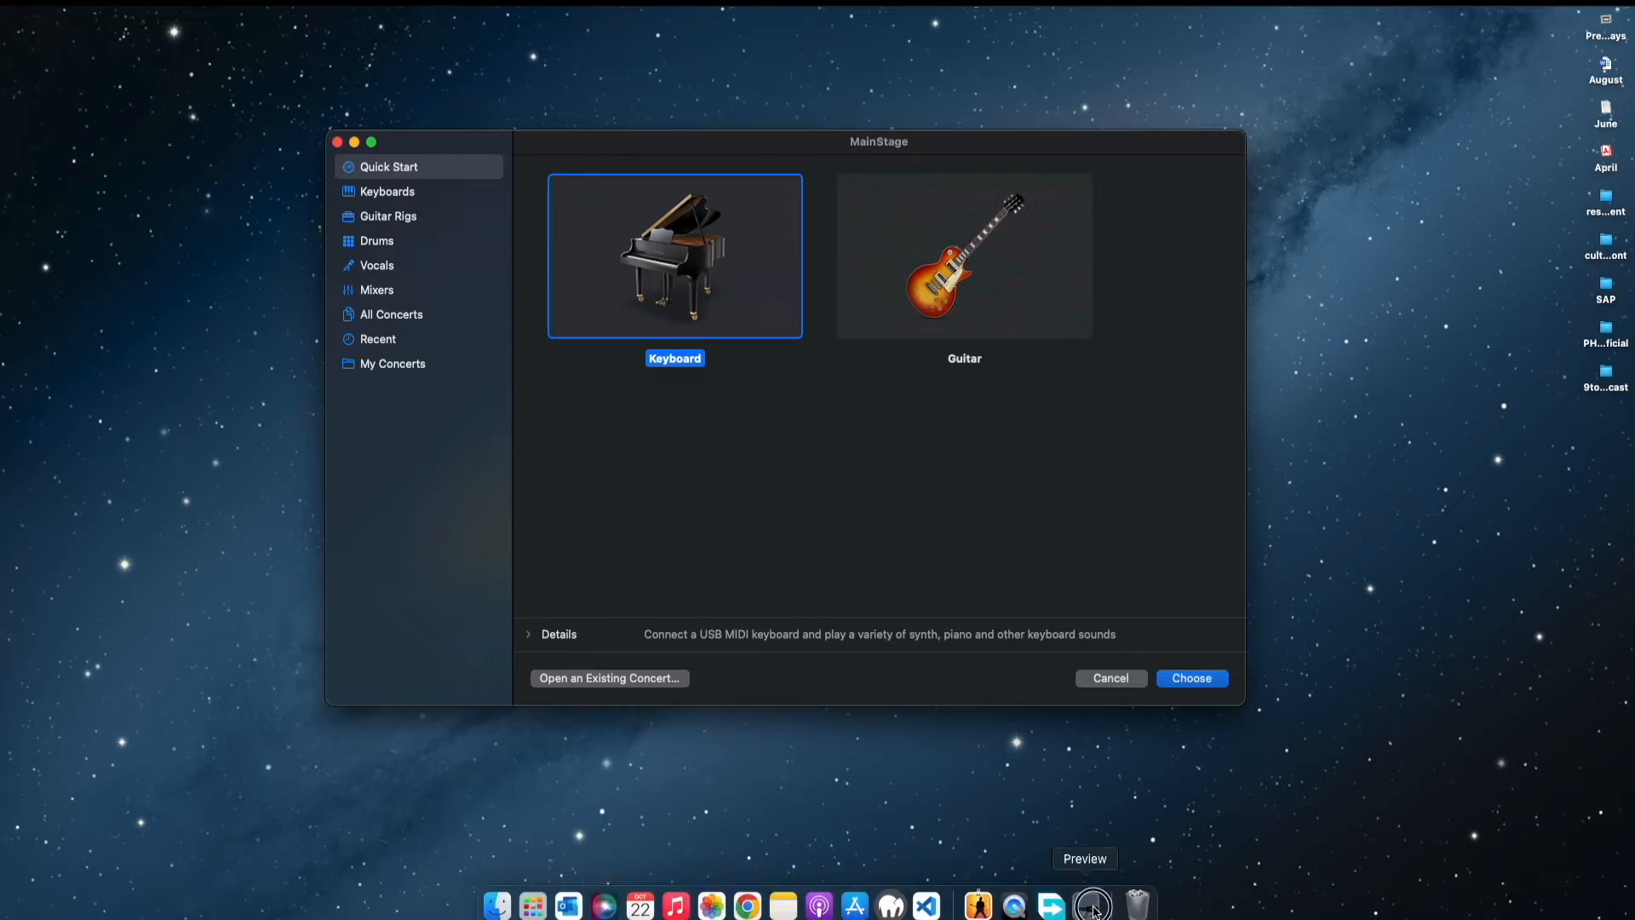
pyautogui.click(1086, 901)
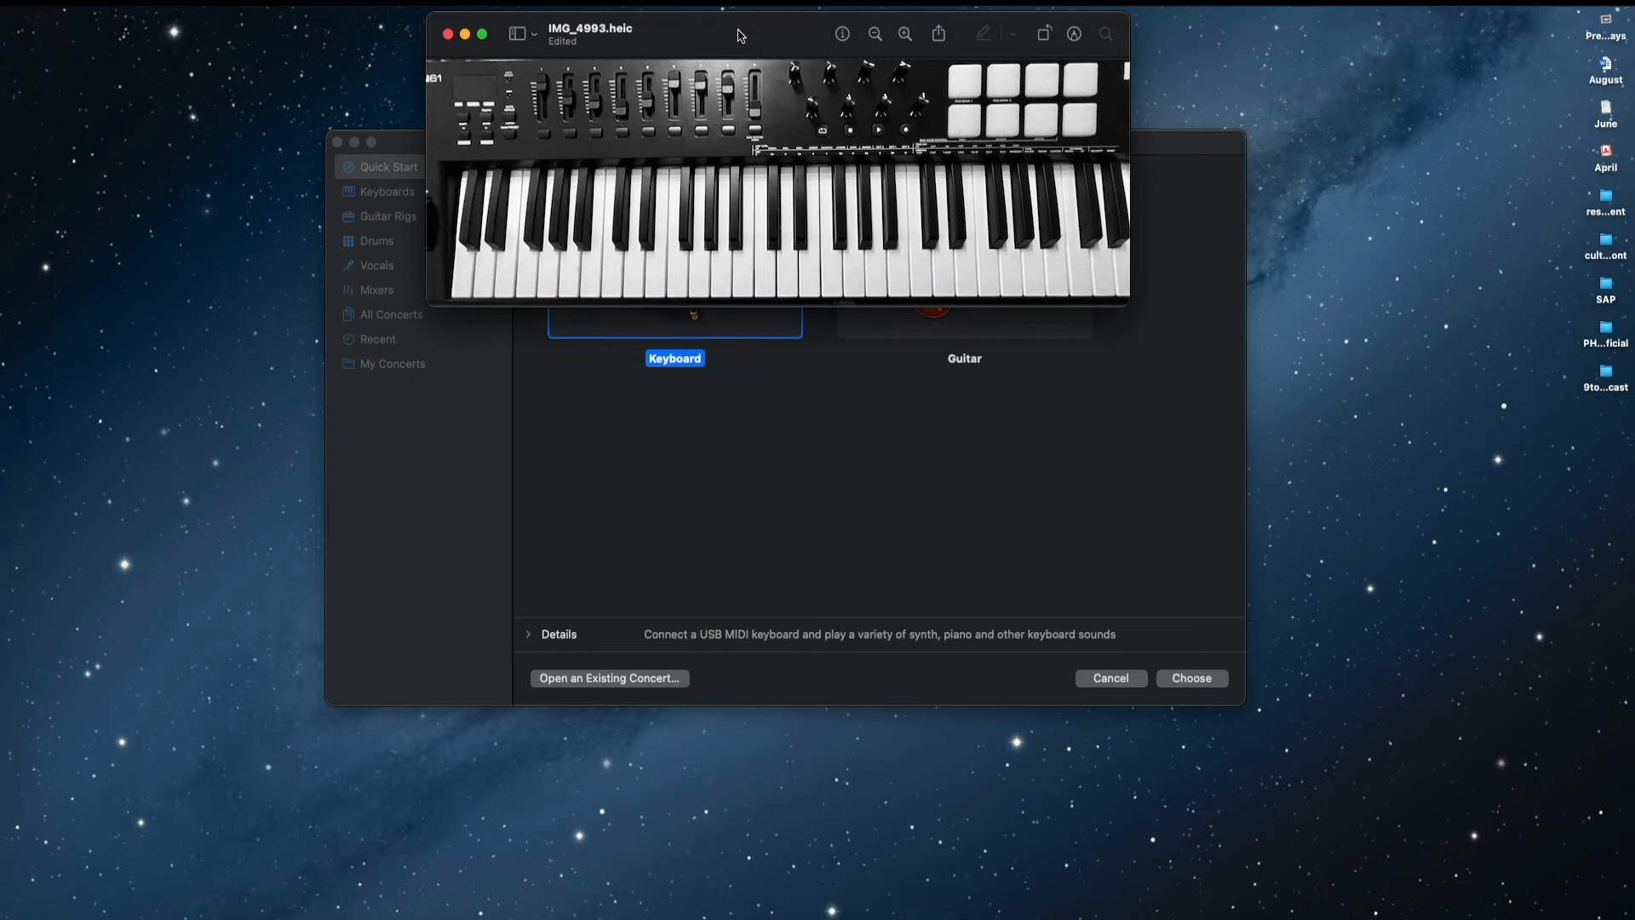
pyautogui.moveTo(739, 33); pyautogui.dragTo(752, 300)
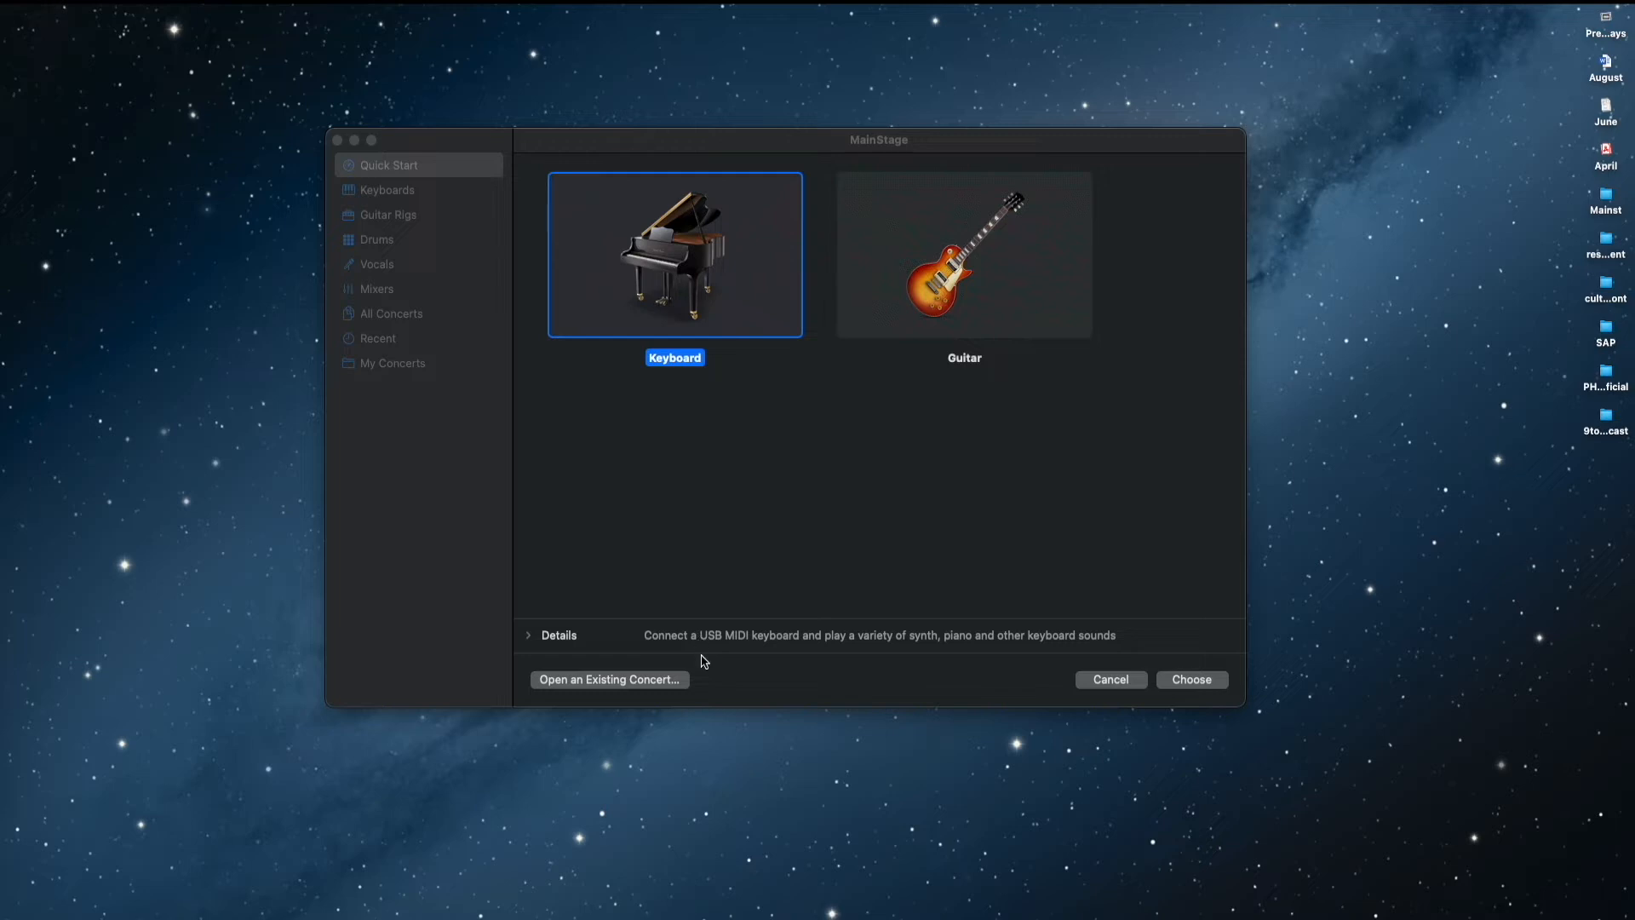
pyautogui.click(756, 500)
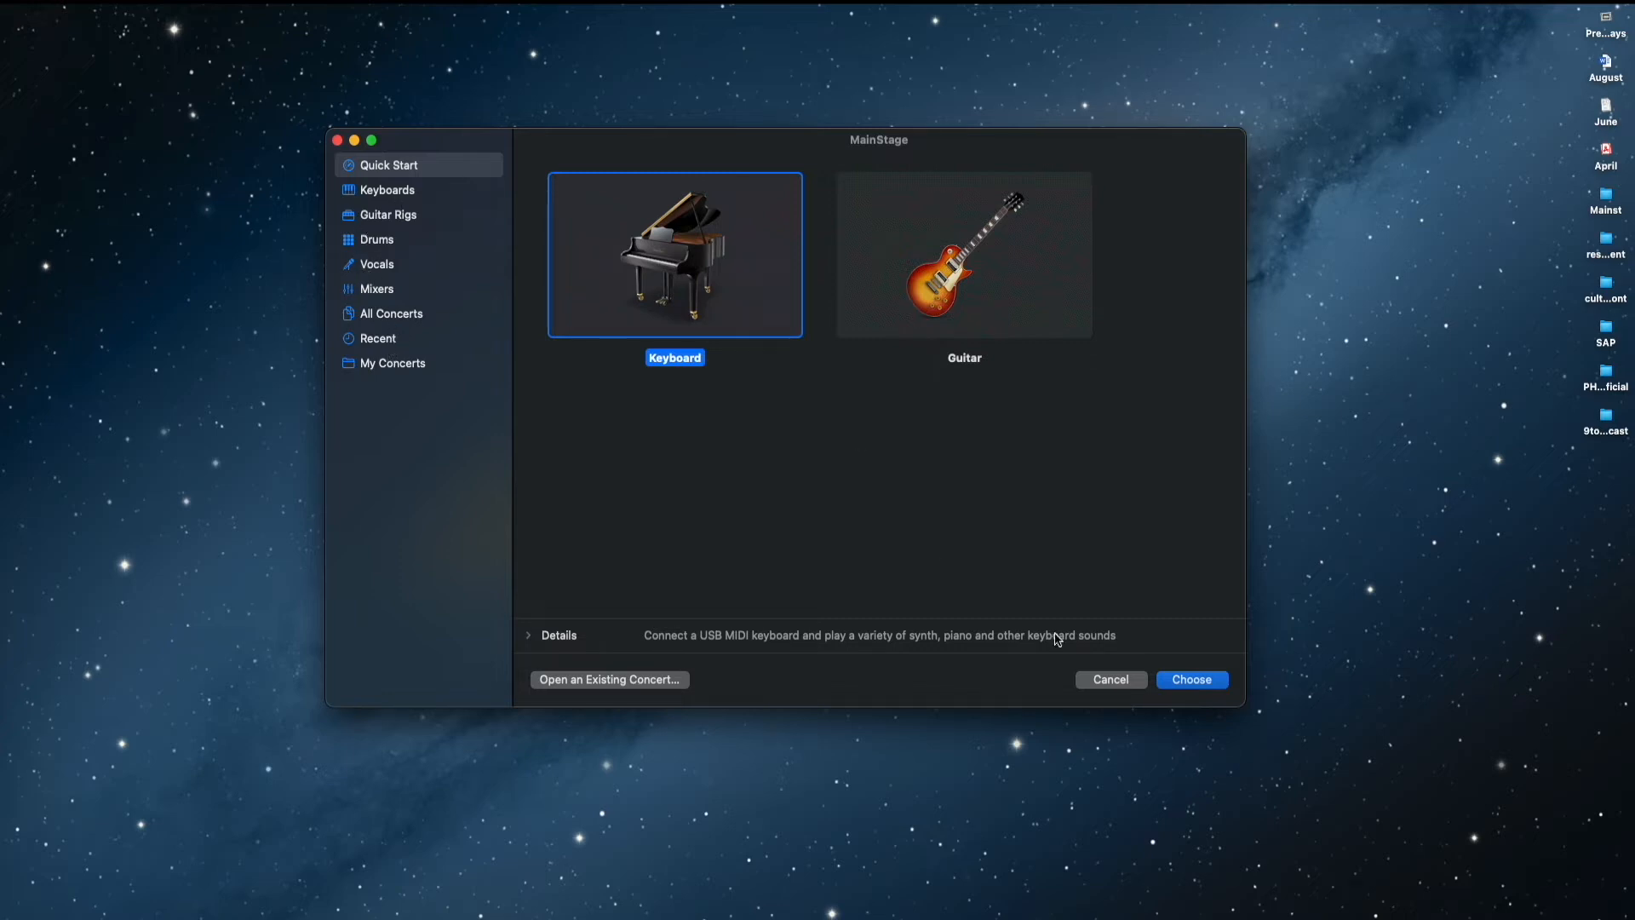
# Create a new concert from the Keyboard template and show it in Edit mode
pyautogui.click(1199, 685)
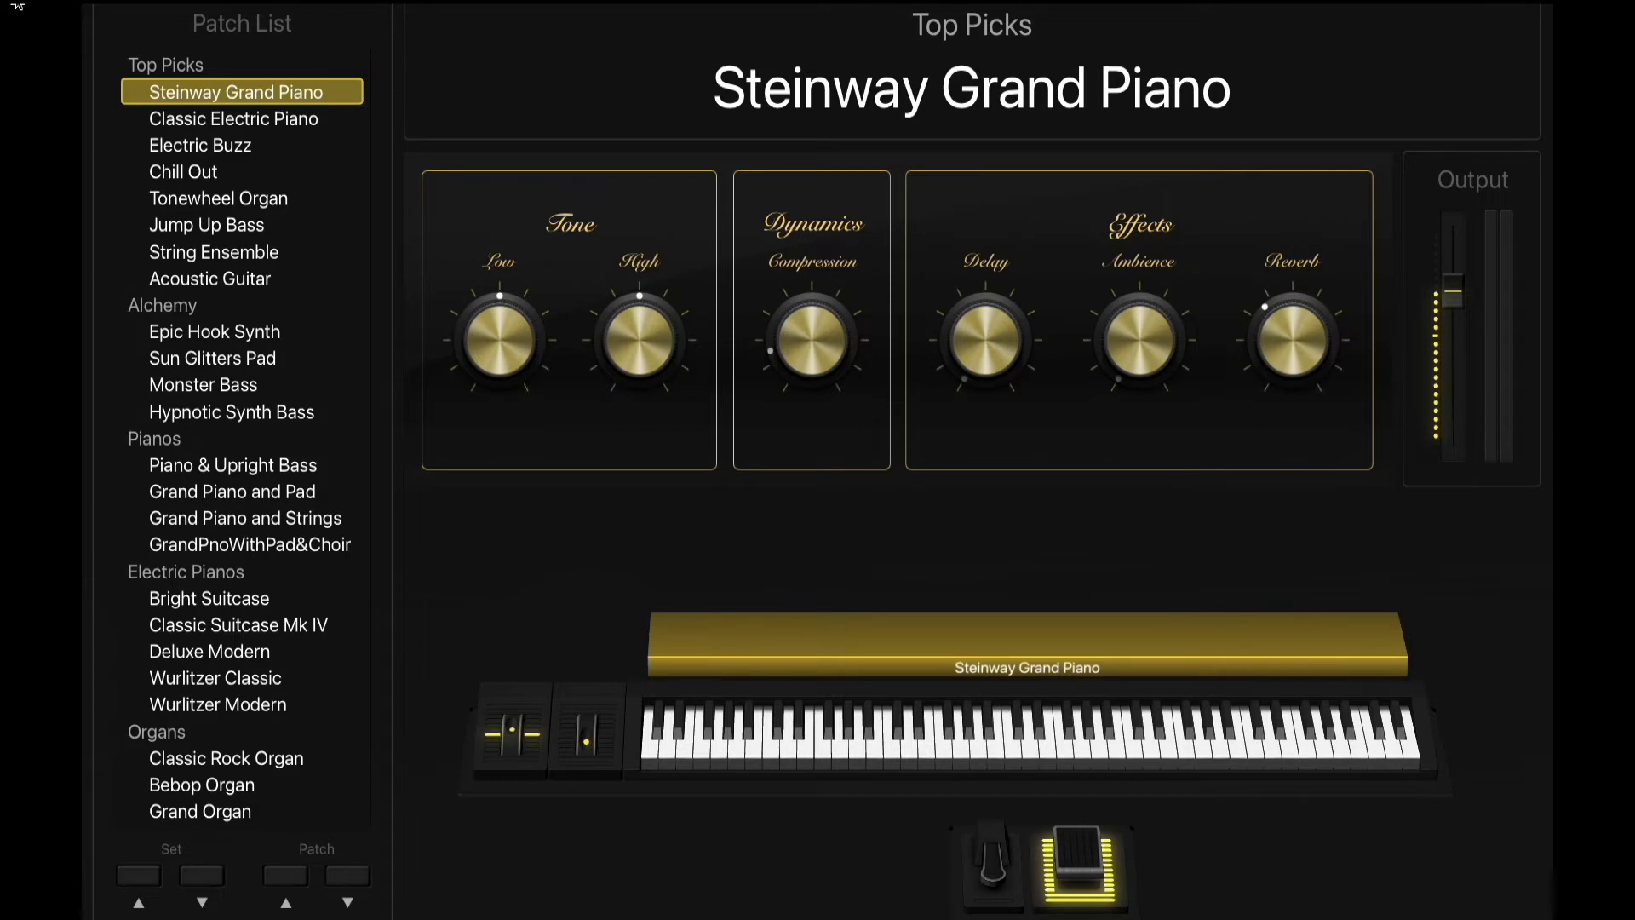
pyautogui.press('super+2')
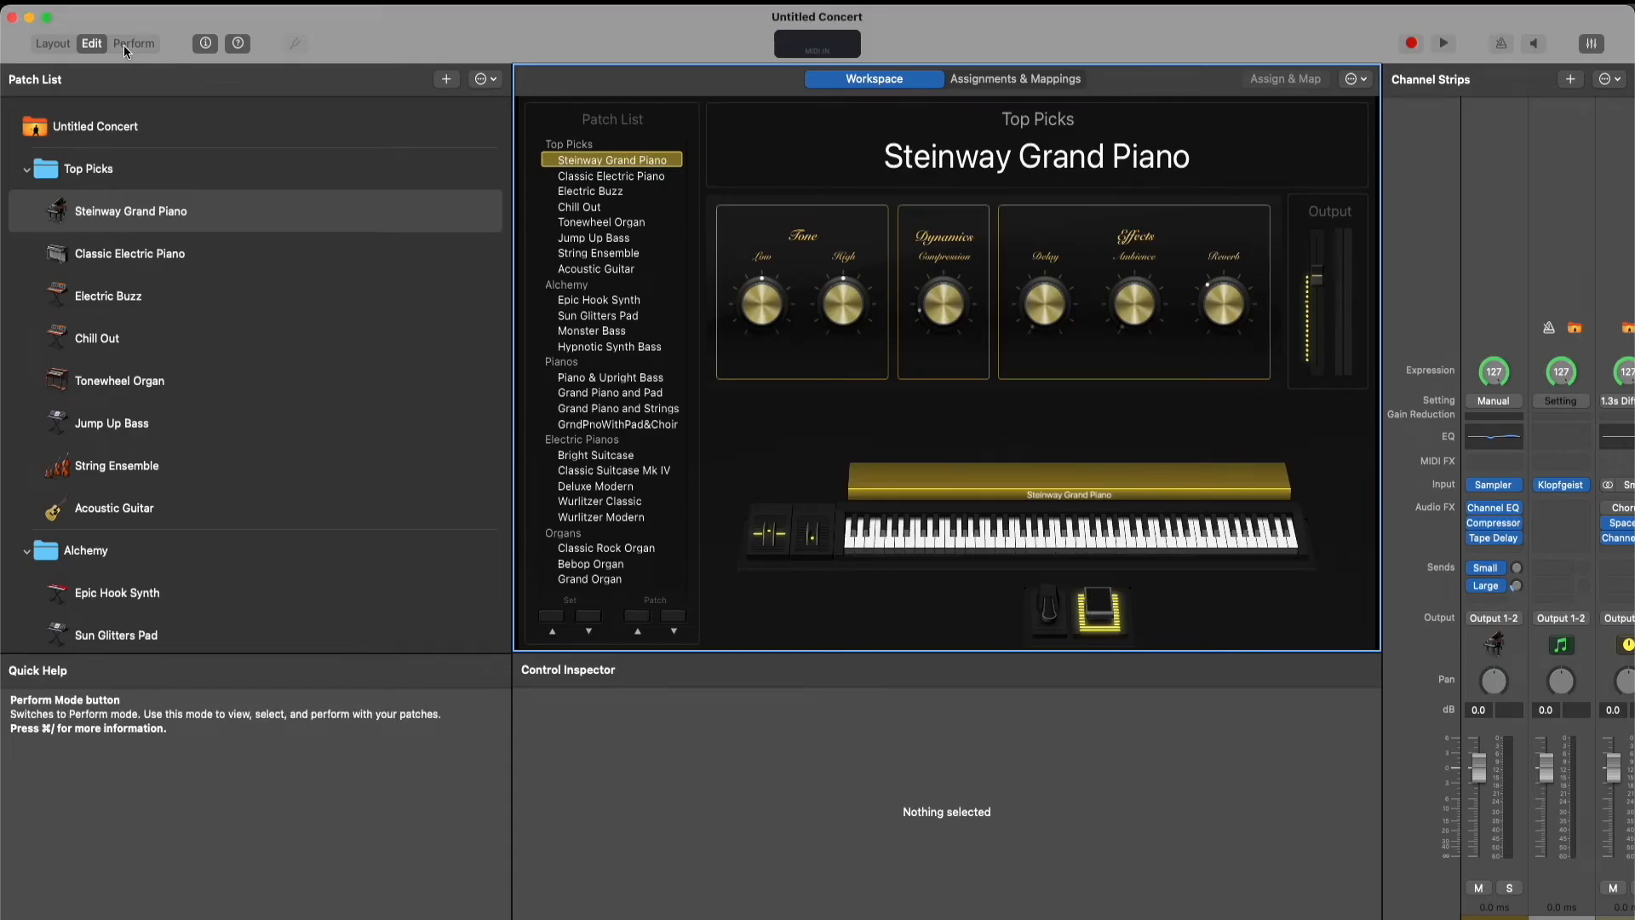
# Compare the concert's Layout, Edit and Perform modes, ending in Edit mode
pyautogui.click(48, 47)
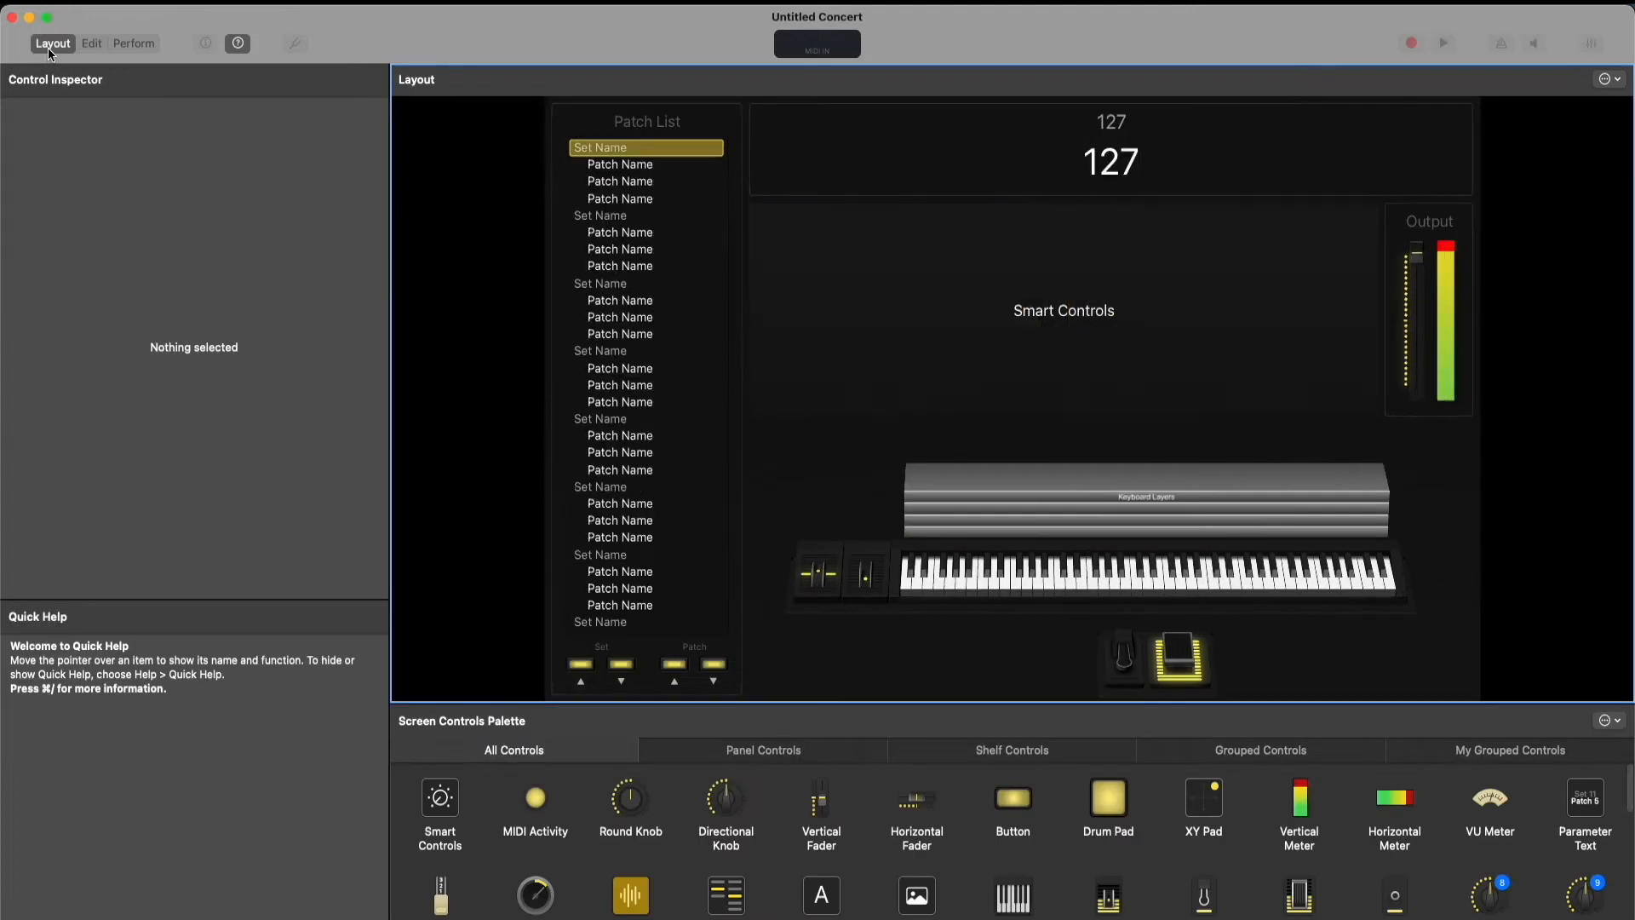
pyautogui.click(95, 48)
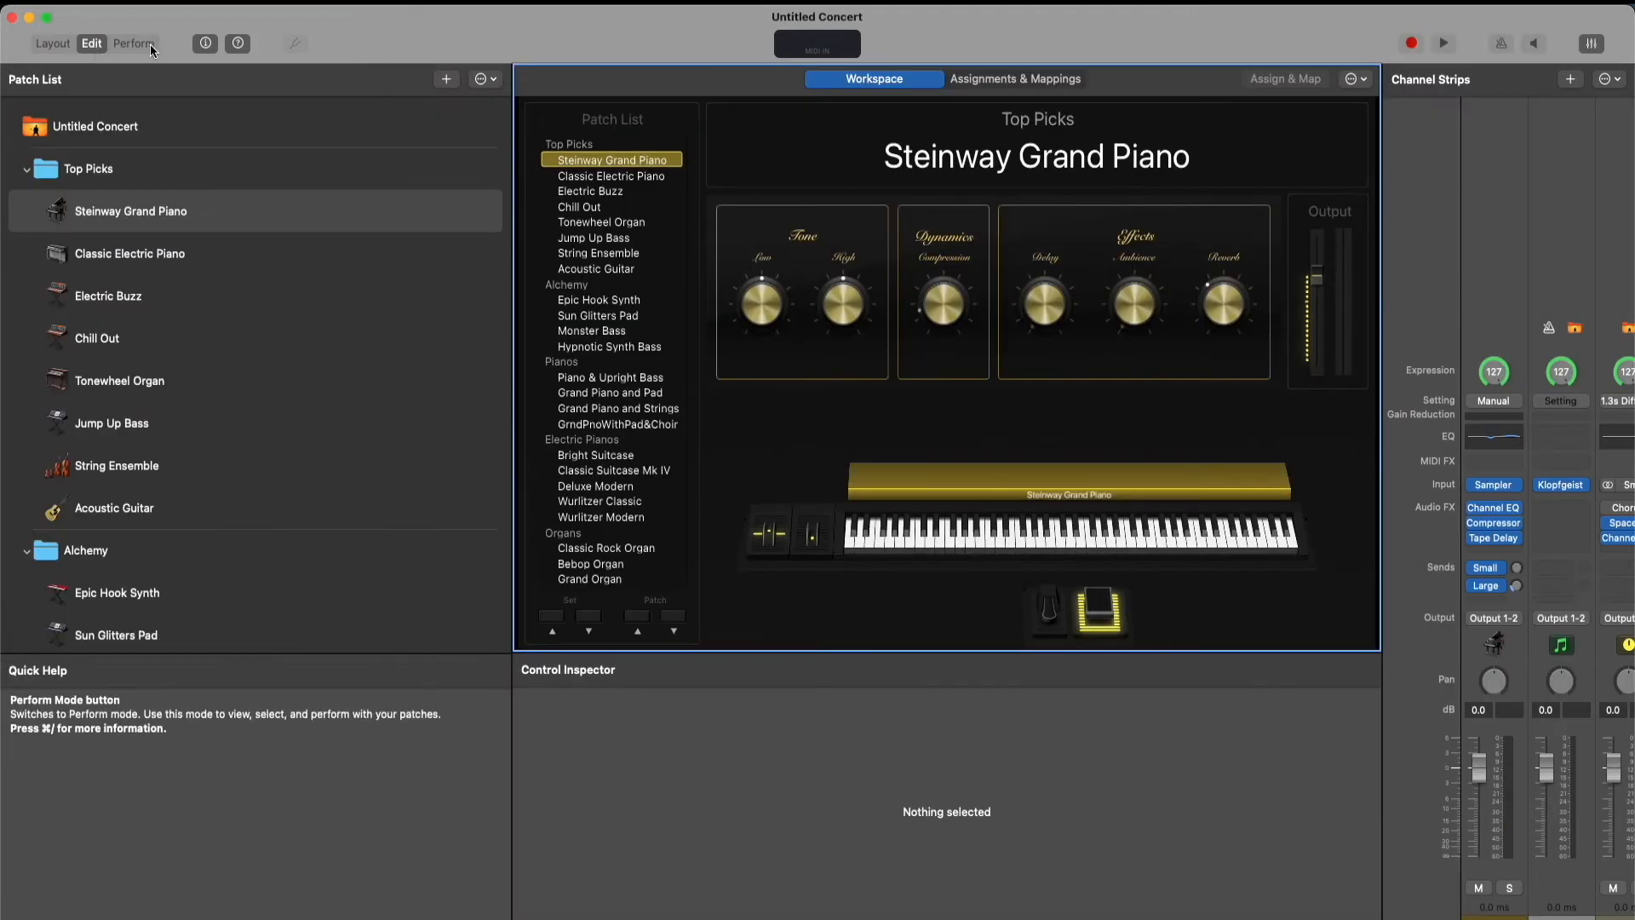
pyautogui.click(151, 49)
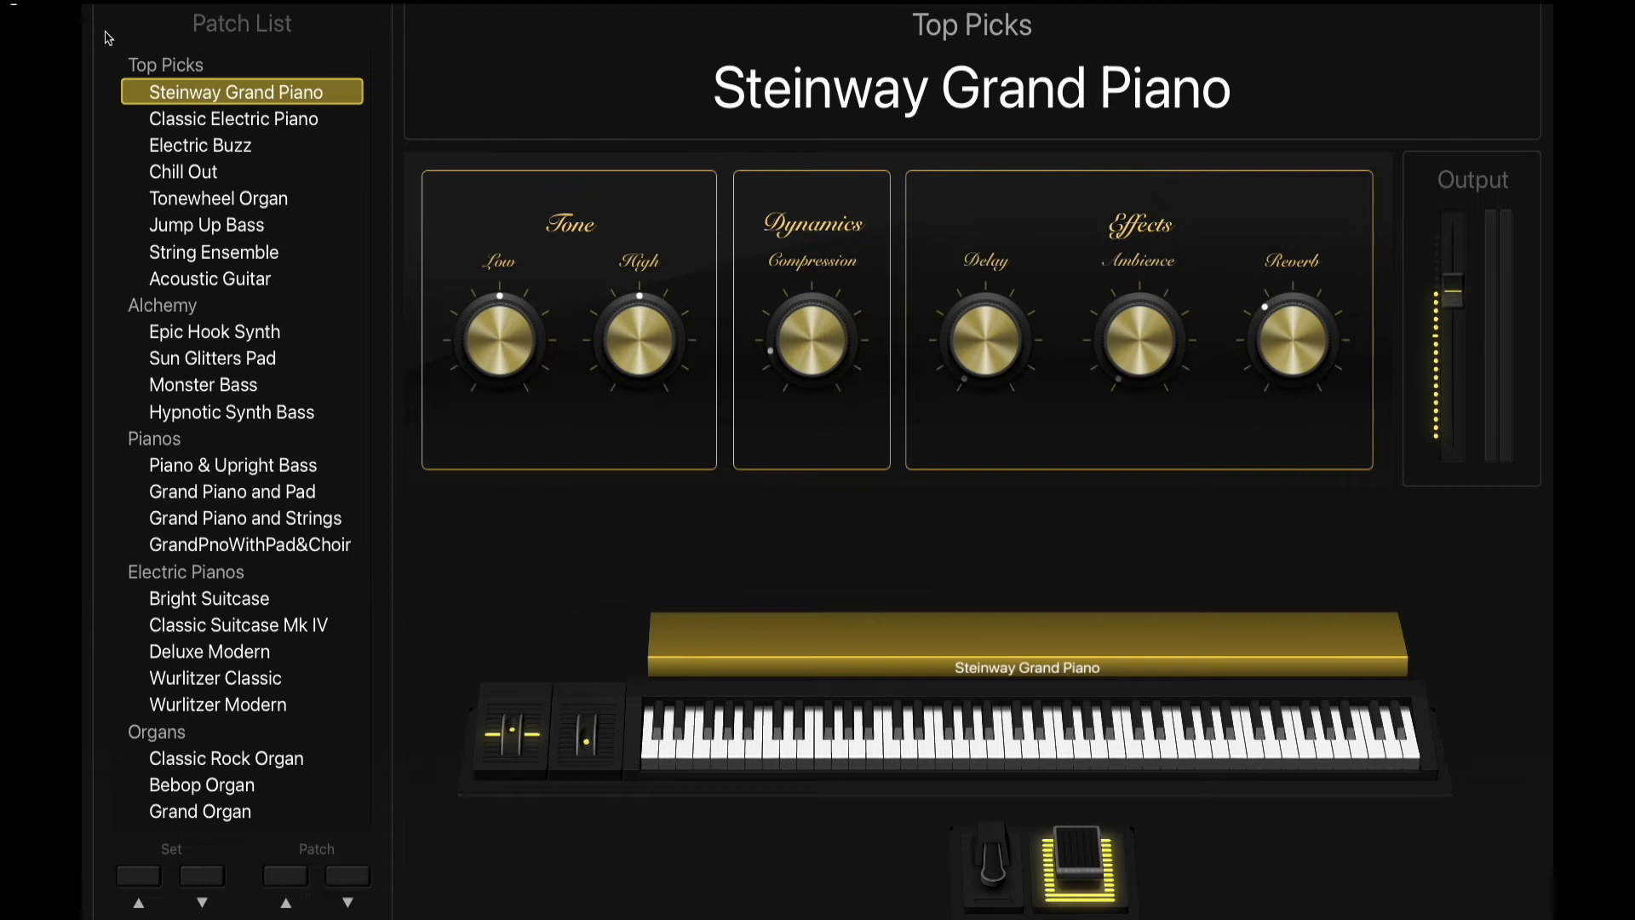
pyautogui.click(13, 4)
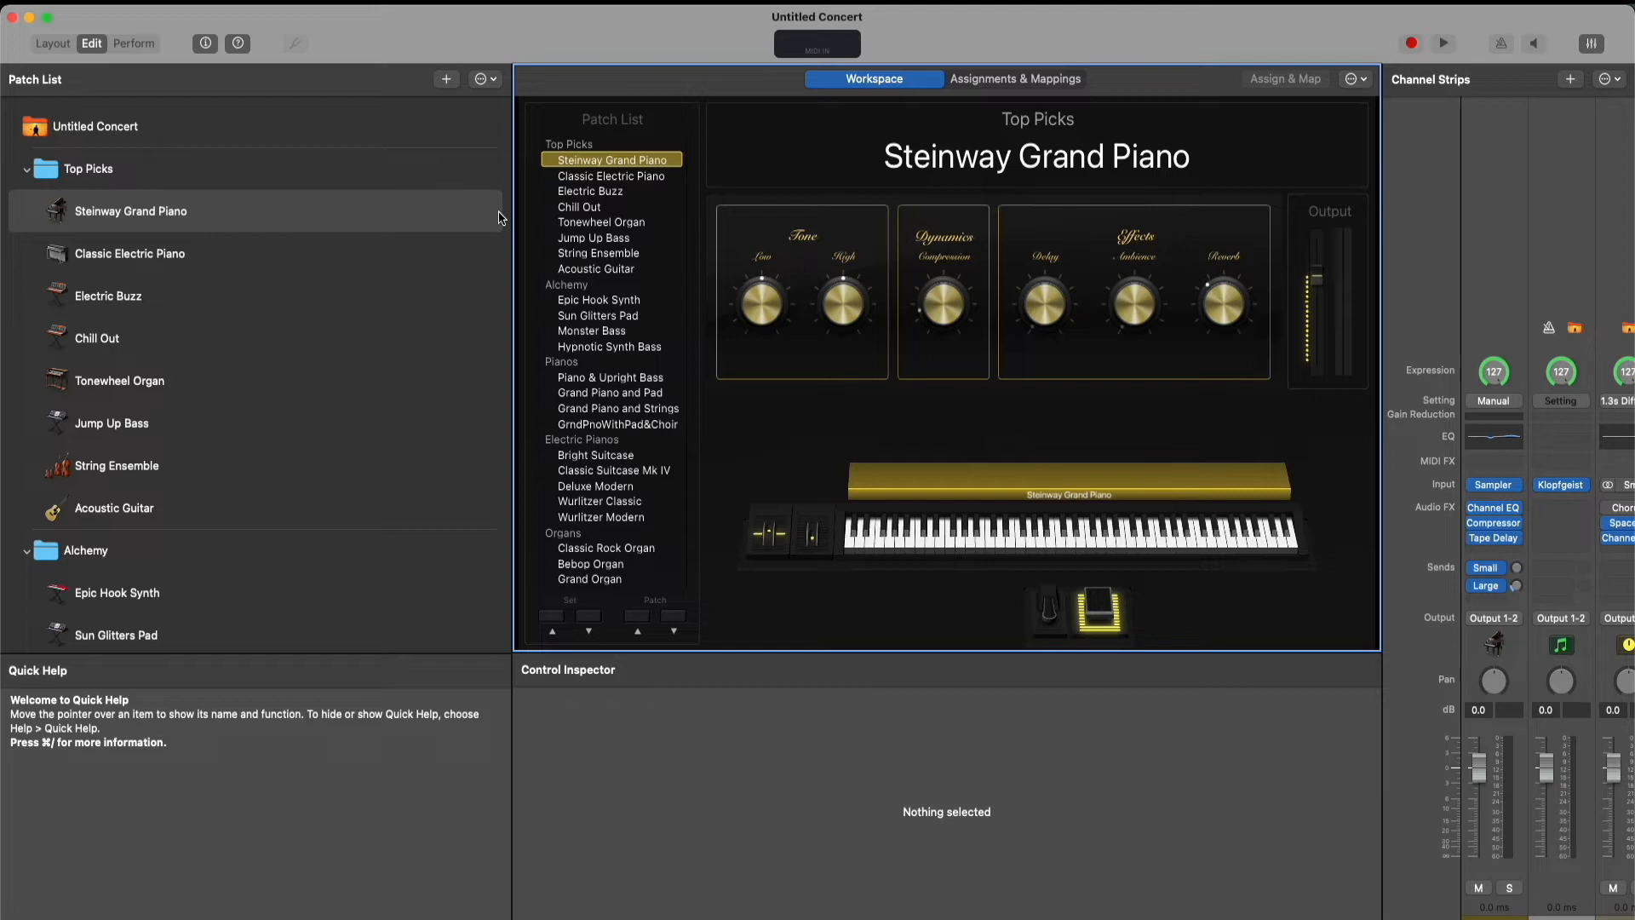
pyautogui.hscroll(5, 1545, 330)
pyautogui.hscroll(-5, 1544, 330)
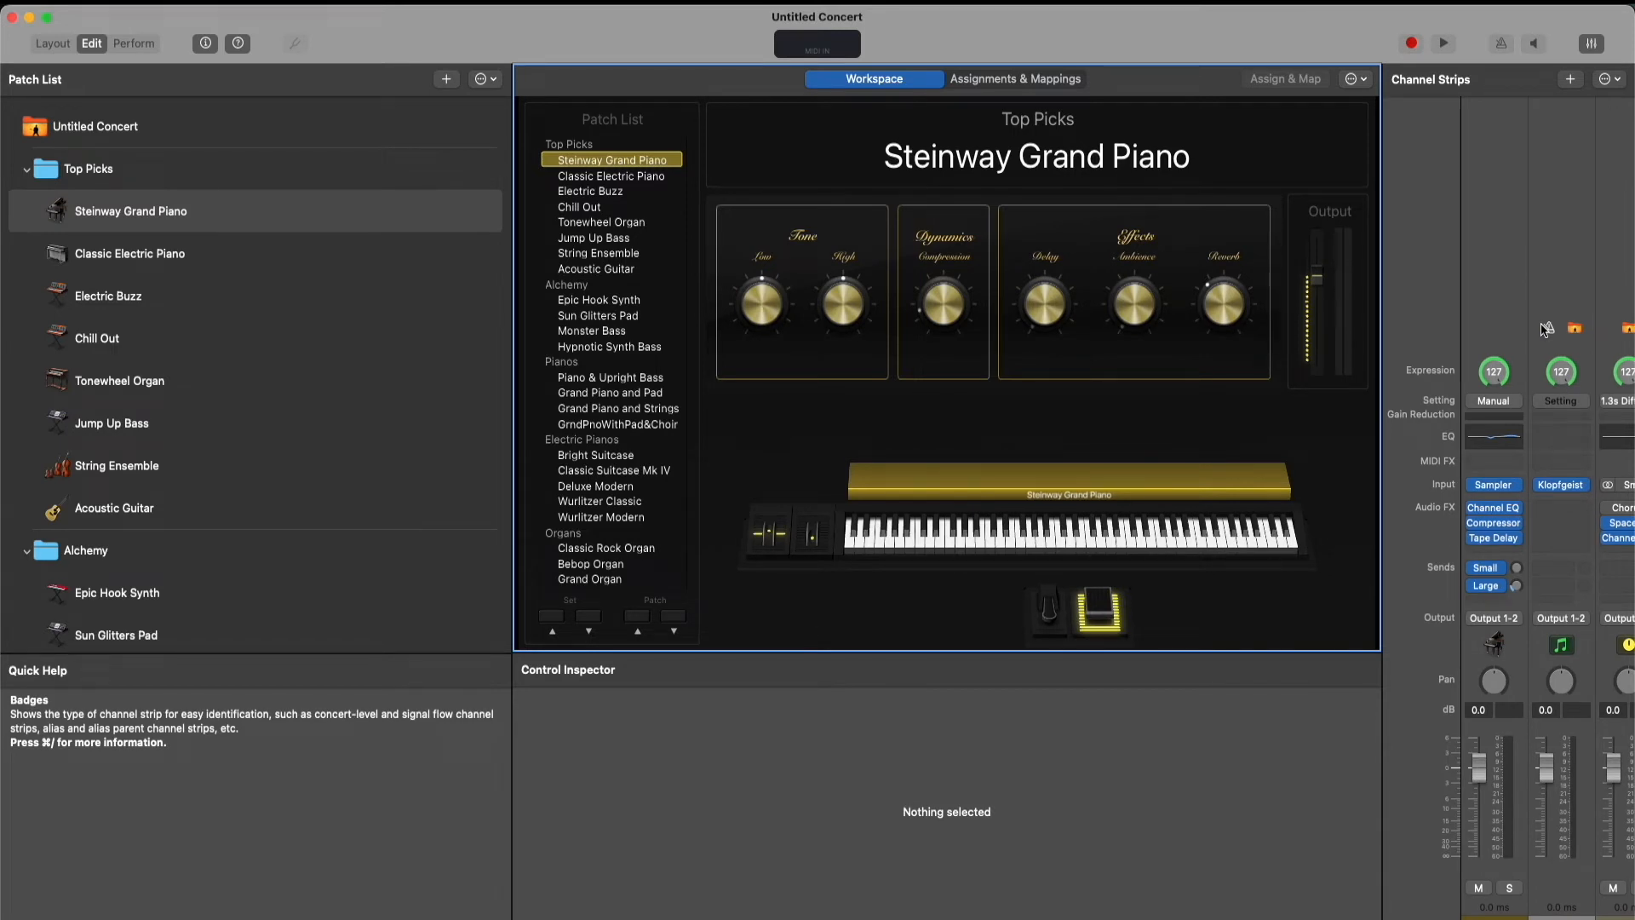
# Switch to Finder, view the keyboard photo IMG_4993.heic from Downloads, and close both the photo and the Finder window
pyautogui.moveTo(908, 915)
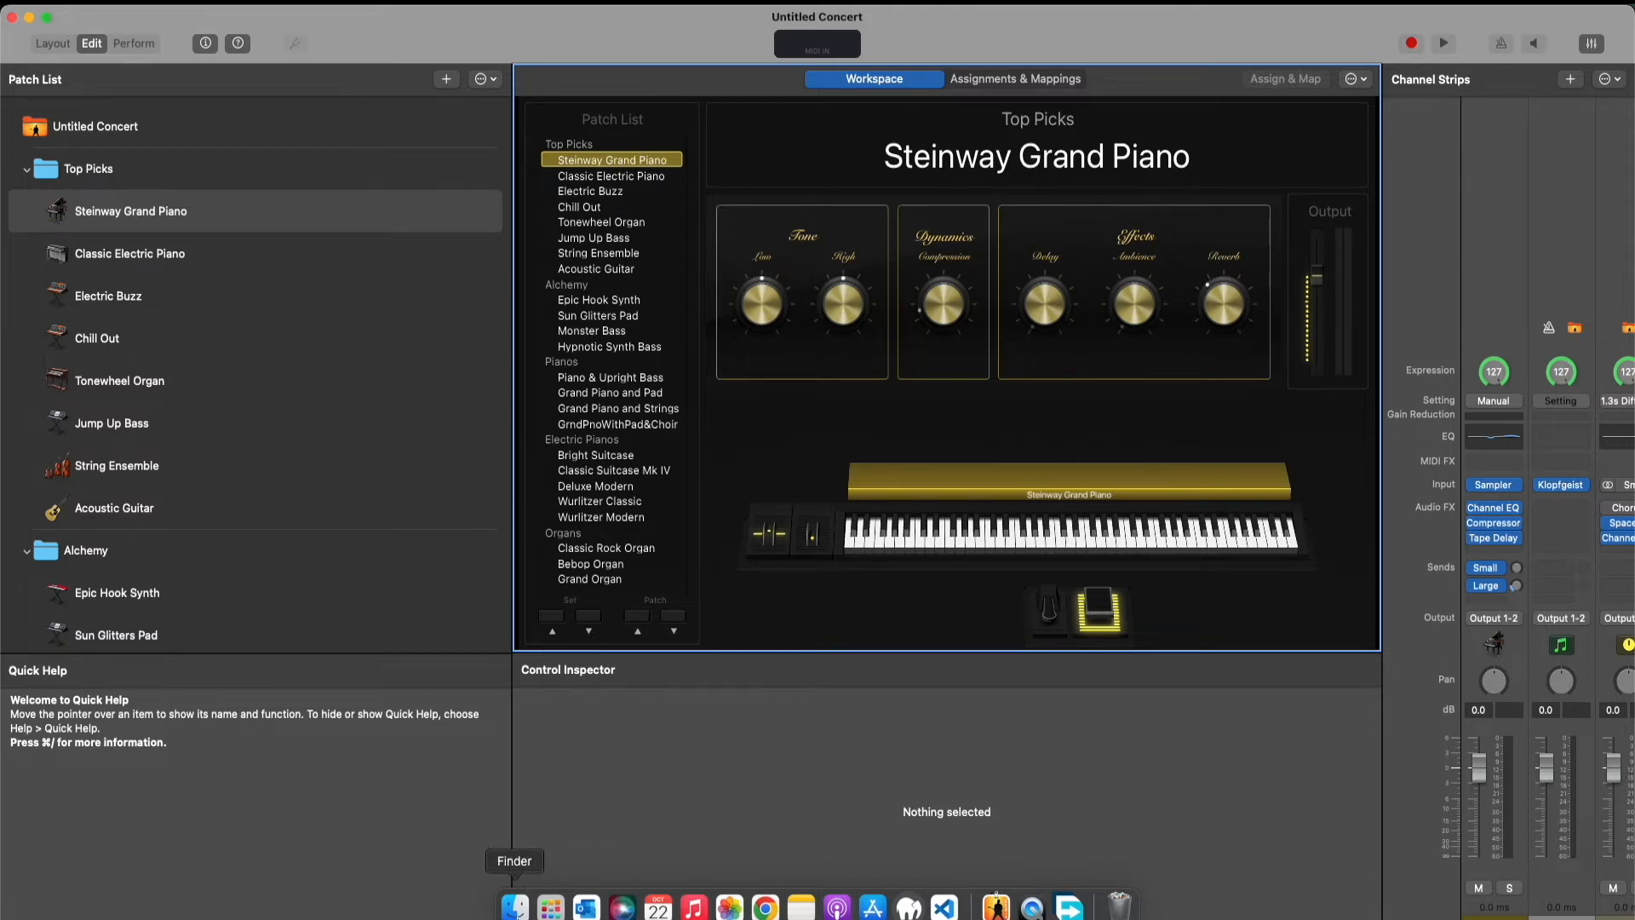
pyautogui.click(514, 906)
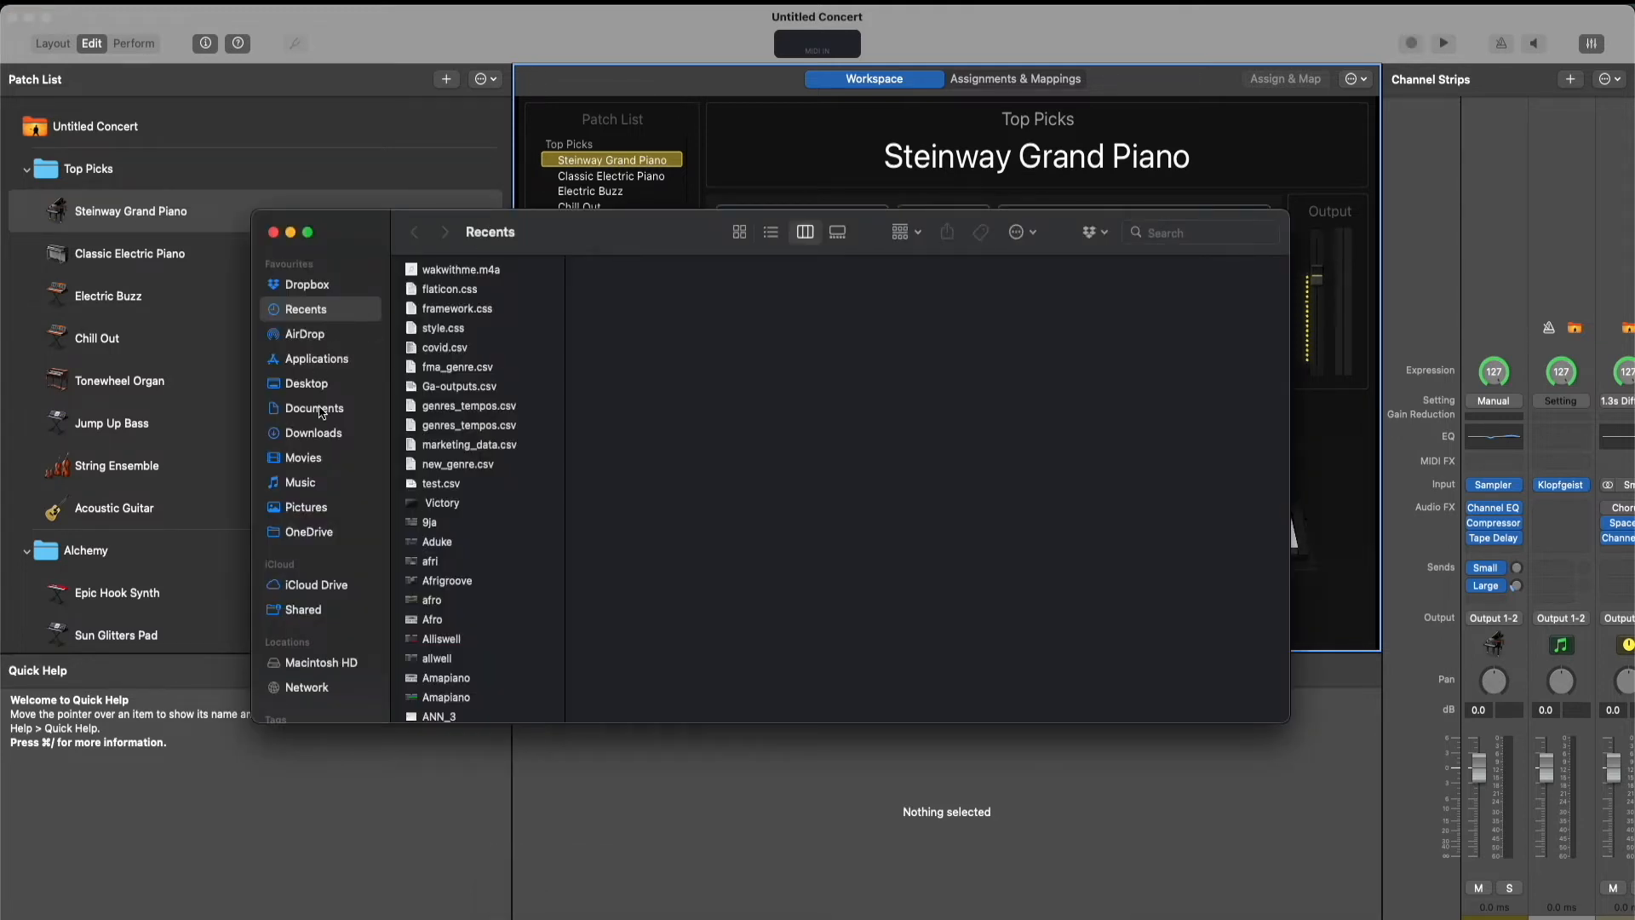
pyautogui.click(314, 433)
pyautogui.click(454, 296)
pyautogui.doubleClick(454, 293)
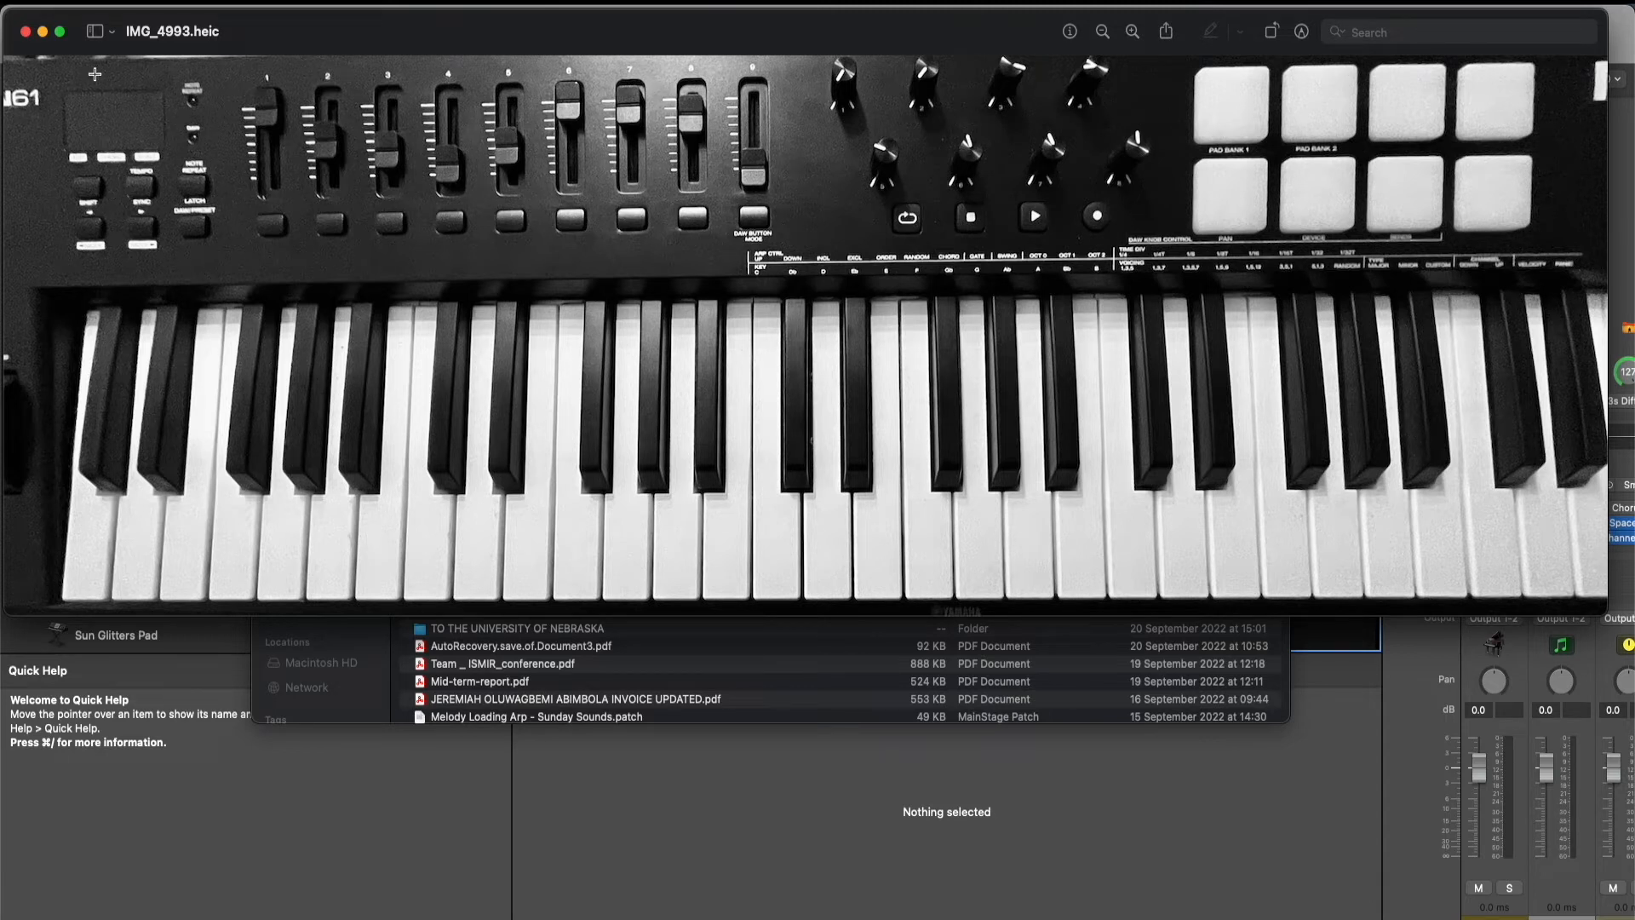
pyautogui.click(25, 31)
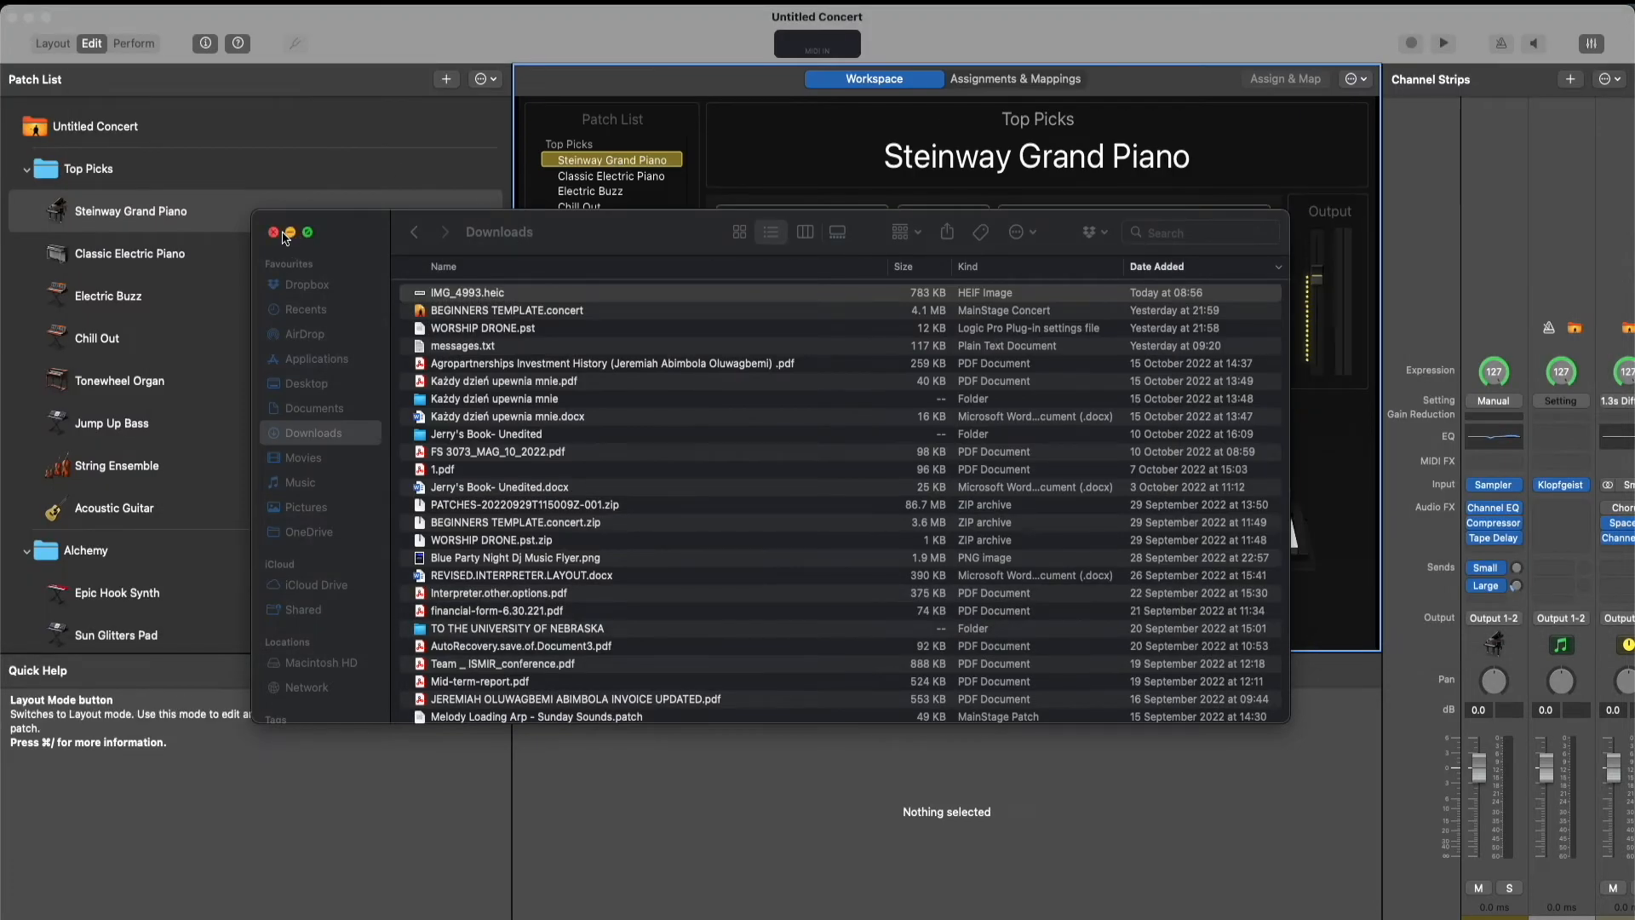
pyautogui.click(274, 233)
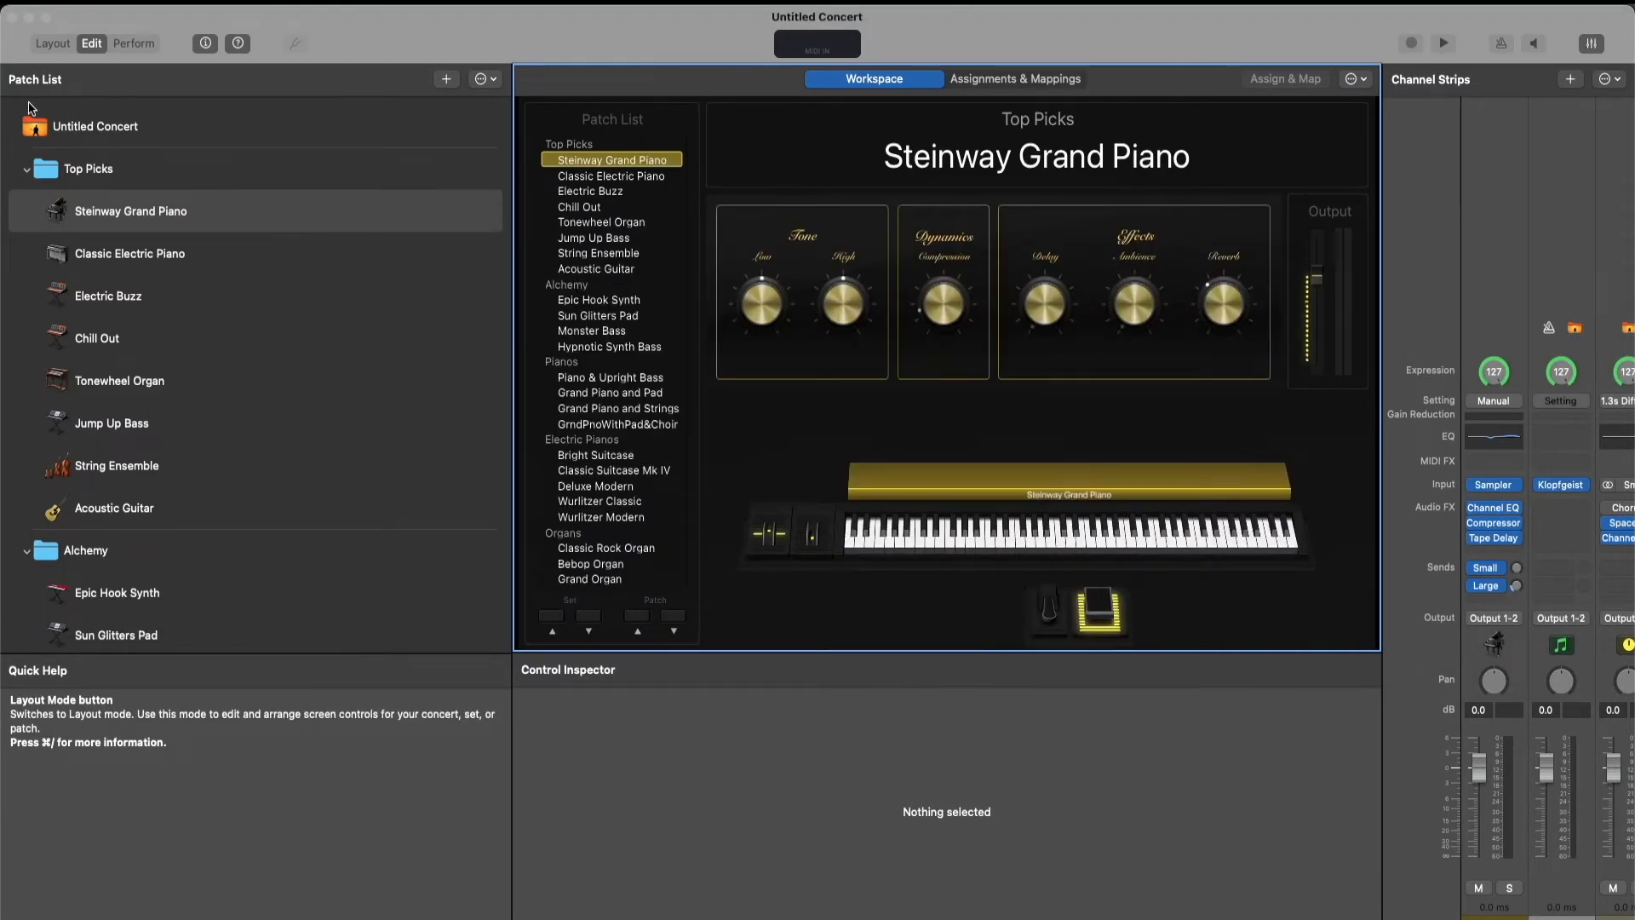
# In Layout mode, examine the properties of the keyboard, pitch bend wheel, modulation wheel, sustain pedal and expression pedal
pyautogui.click(53, 44)
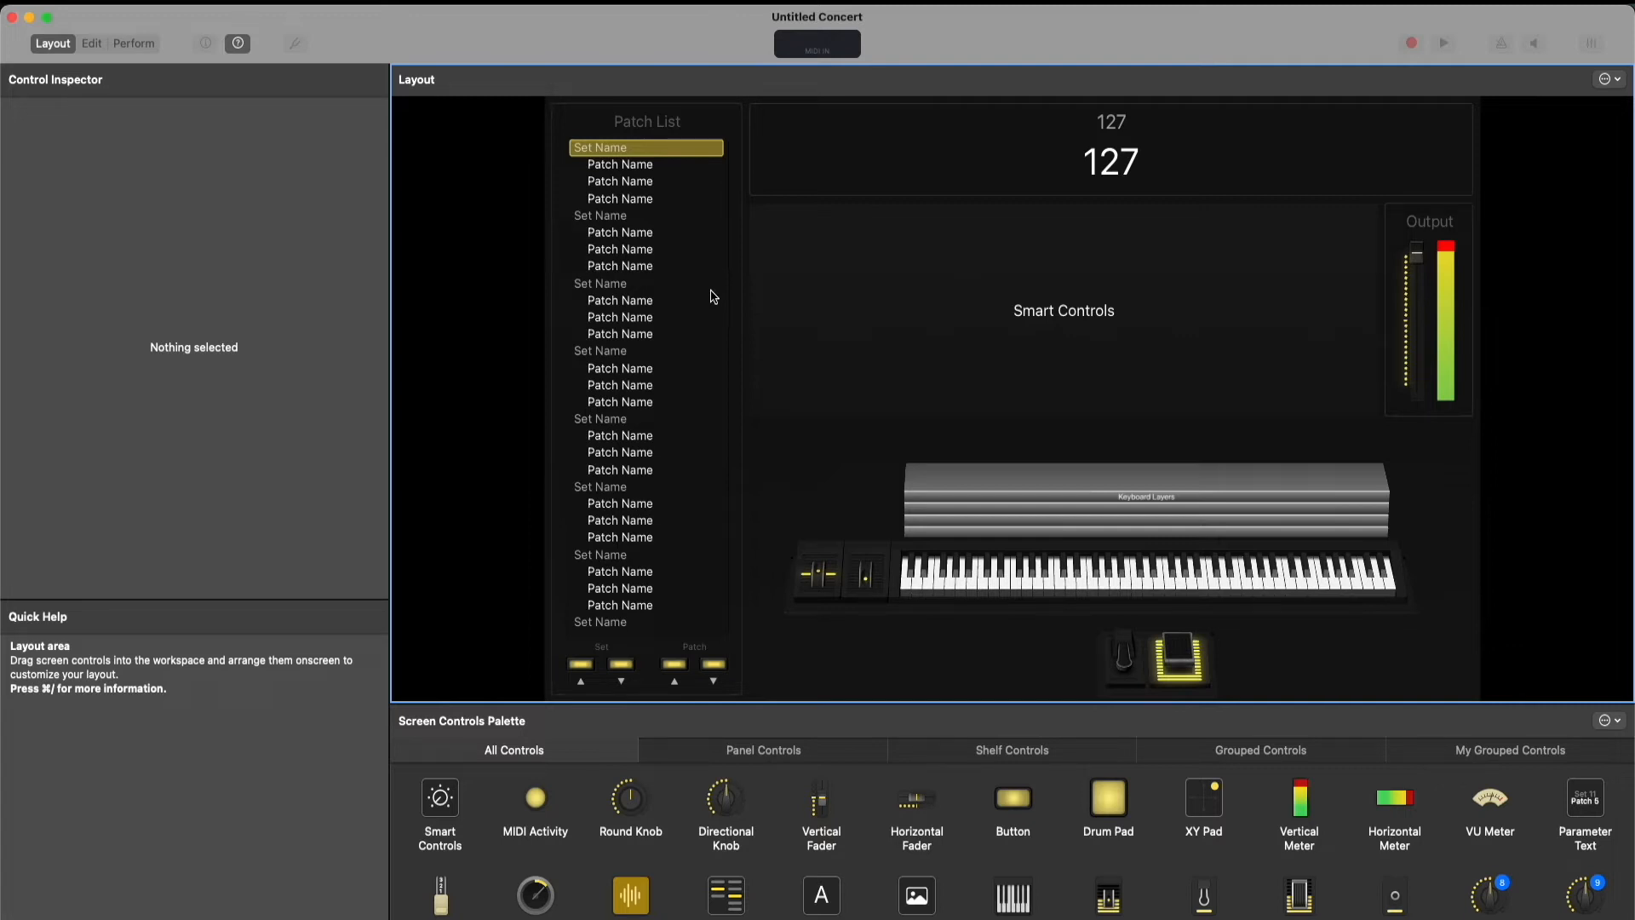
pyautogui.click(1100, 474)
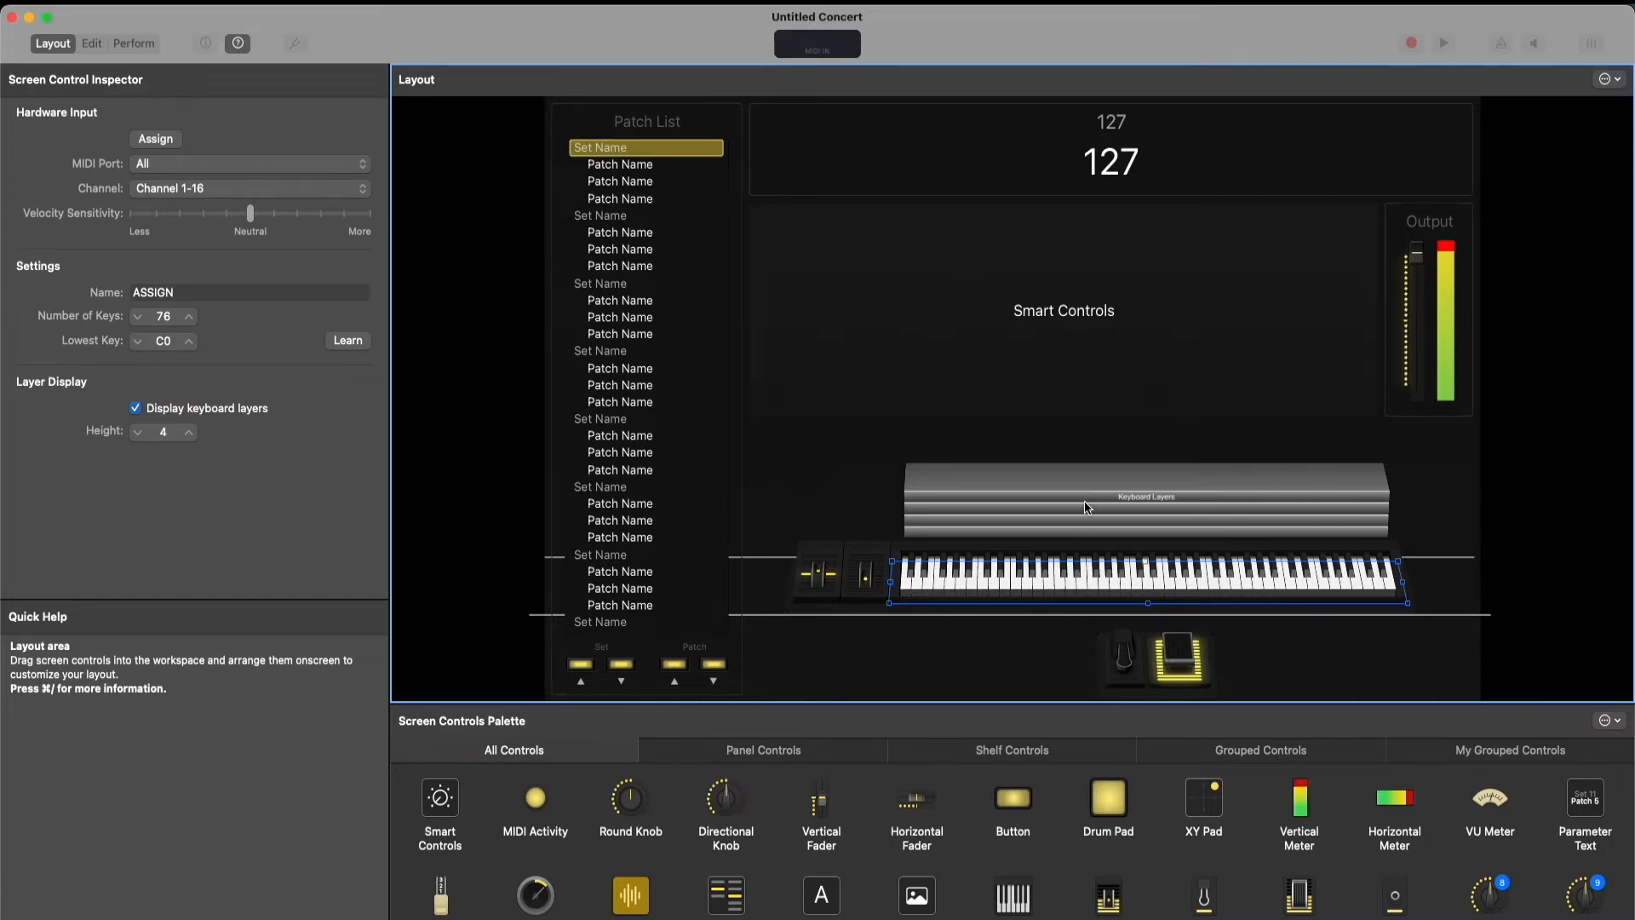
pyautogui.click(820, 577)
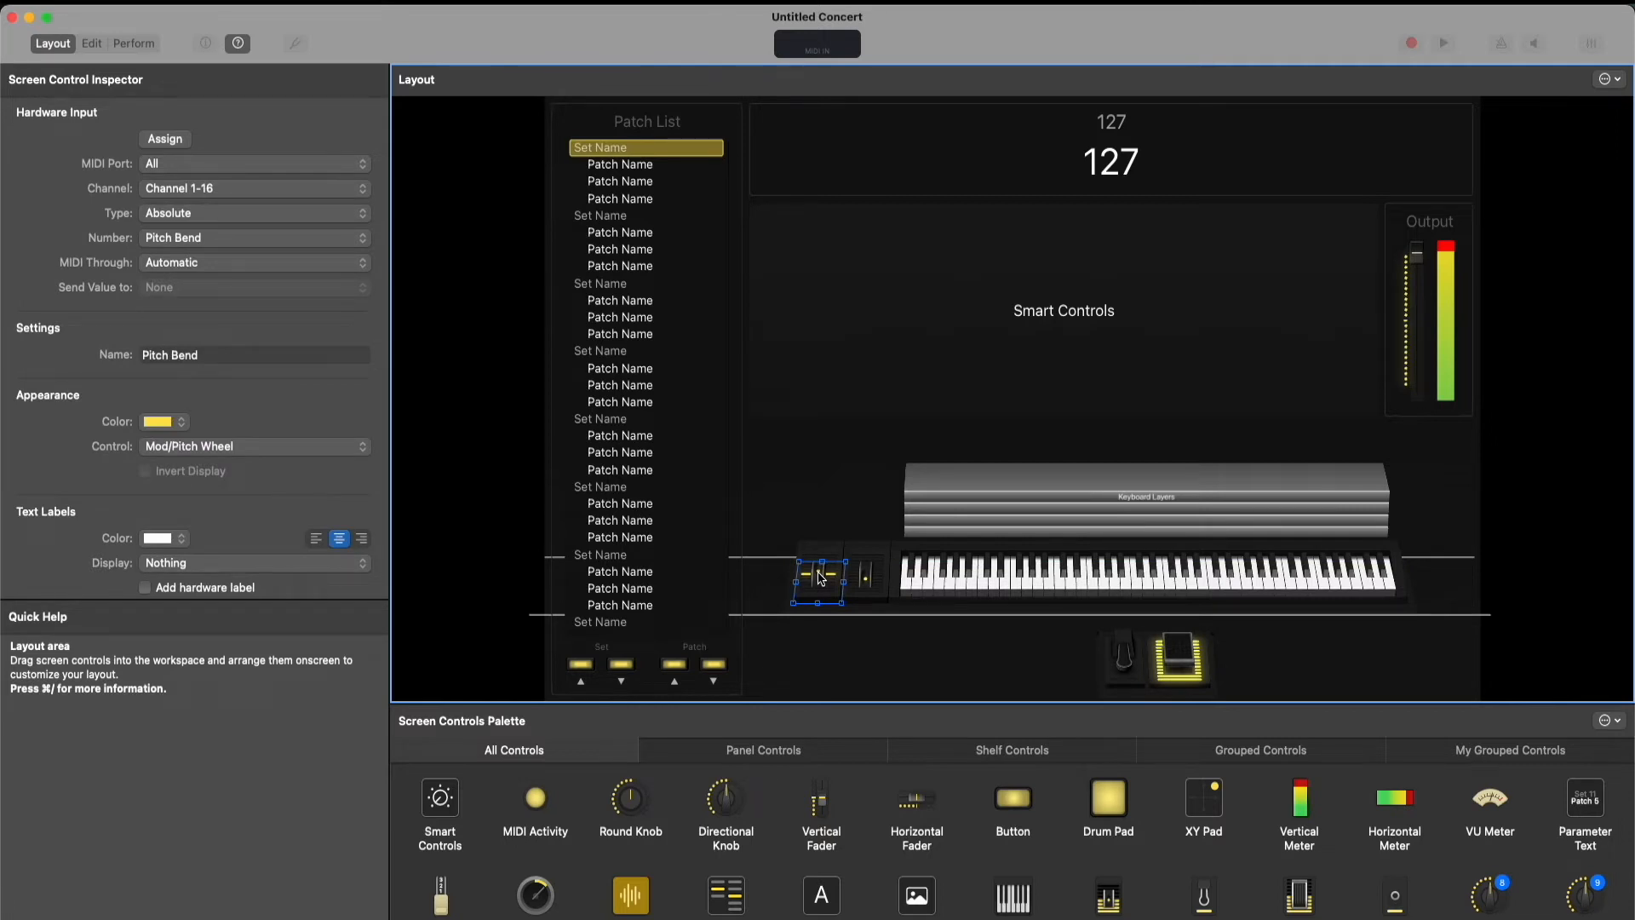
pyautogui.click(866, 579)
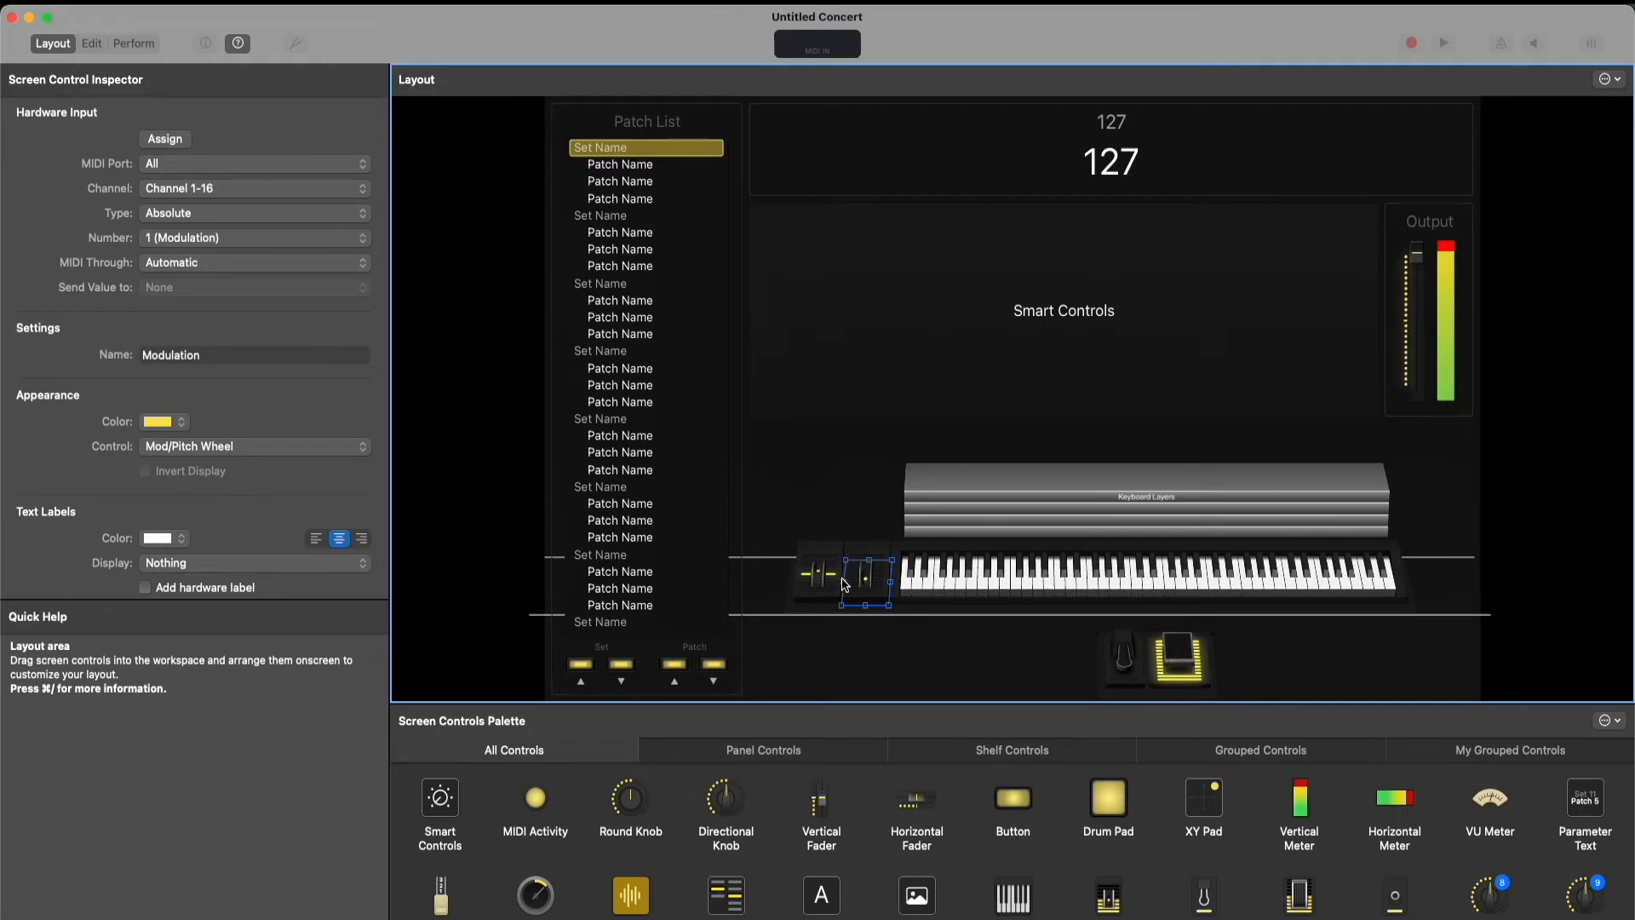
pyautogui.click(1128, 661)
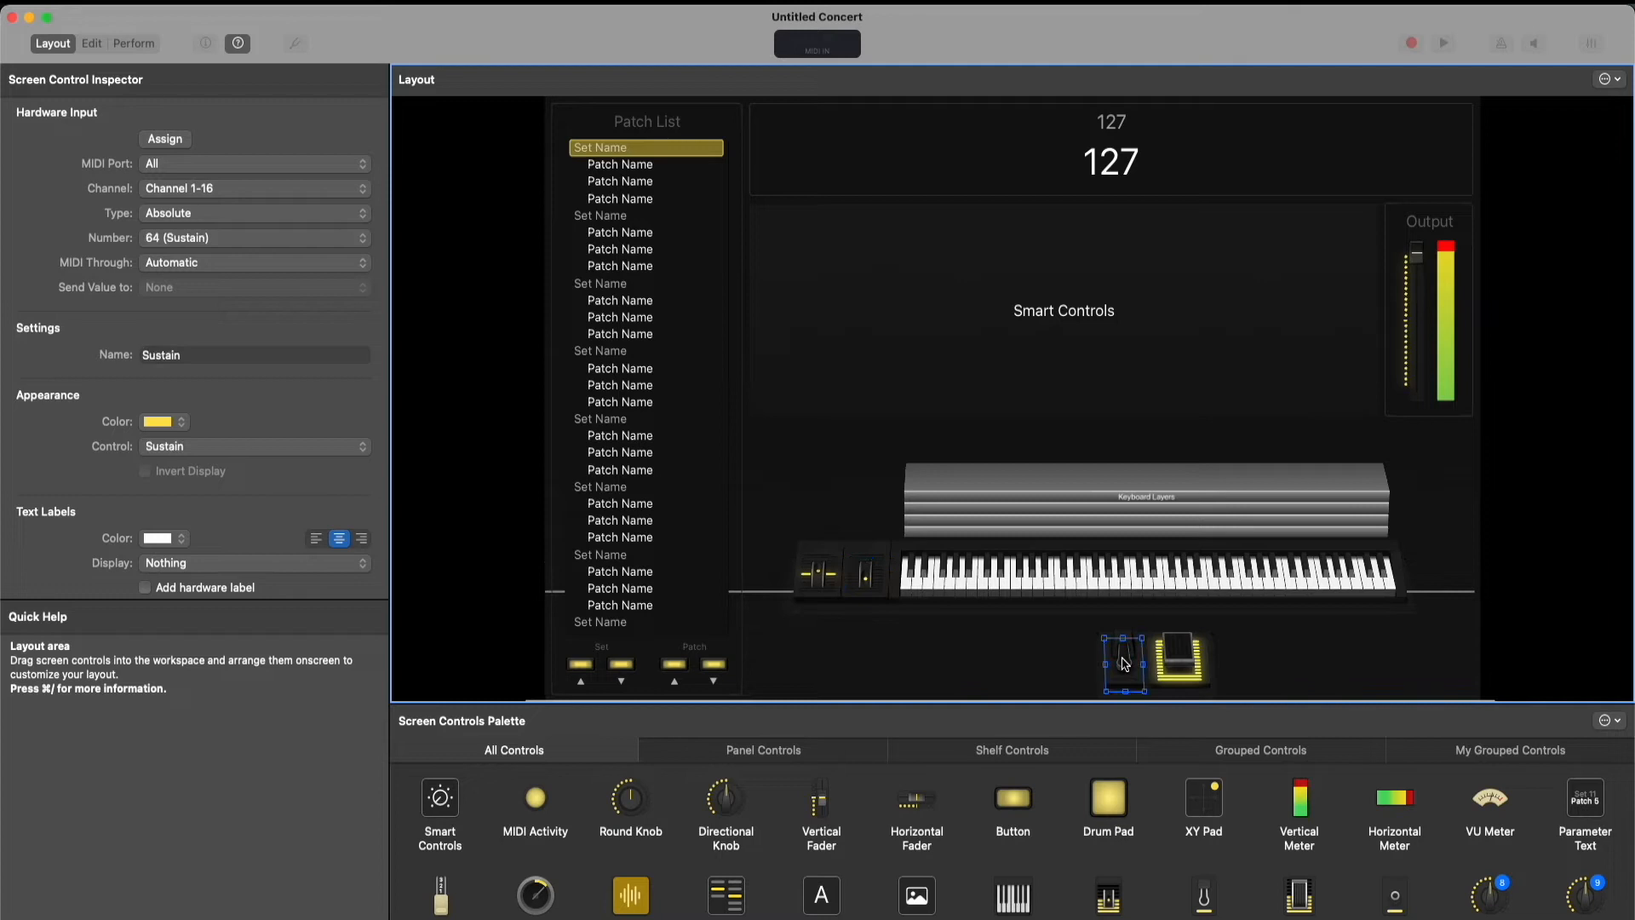
pyautogui.click(1177, 655)
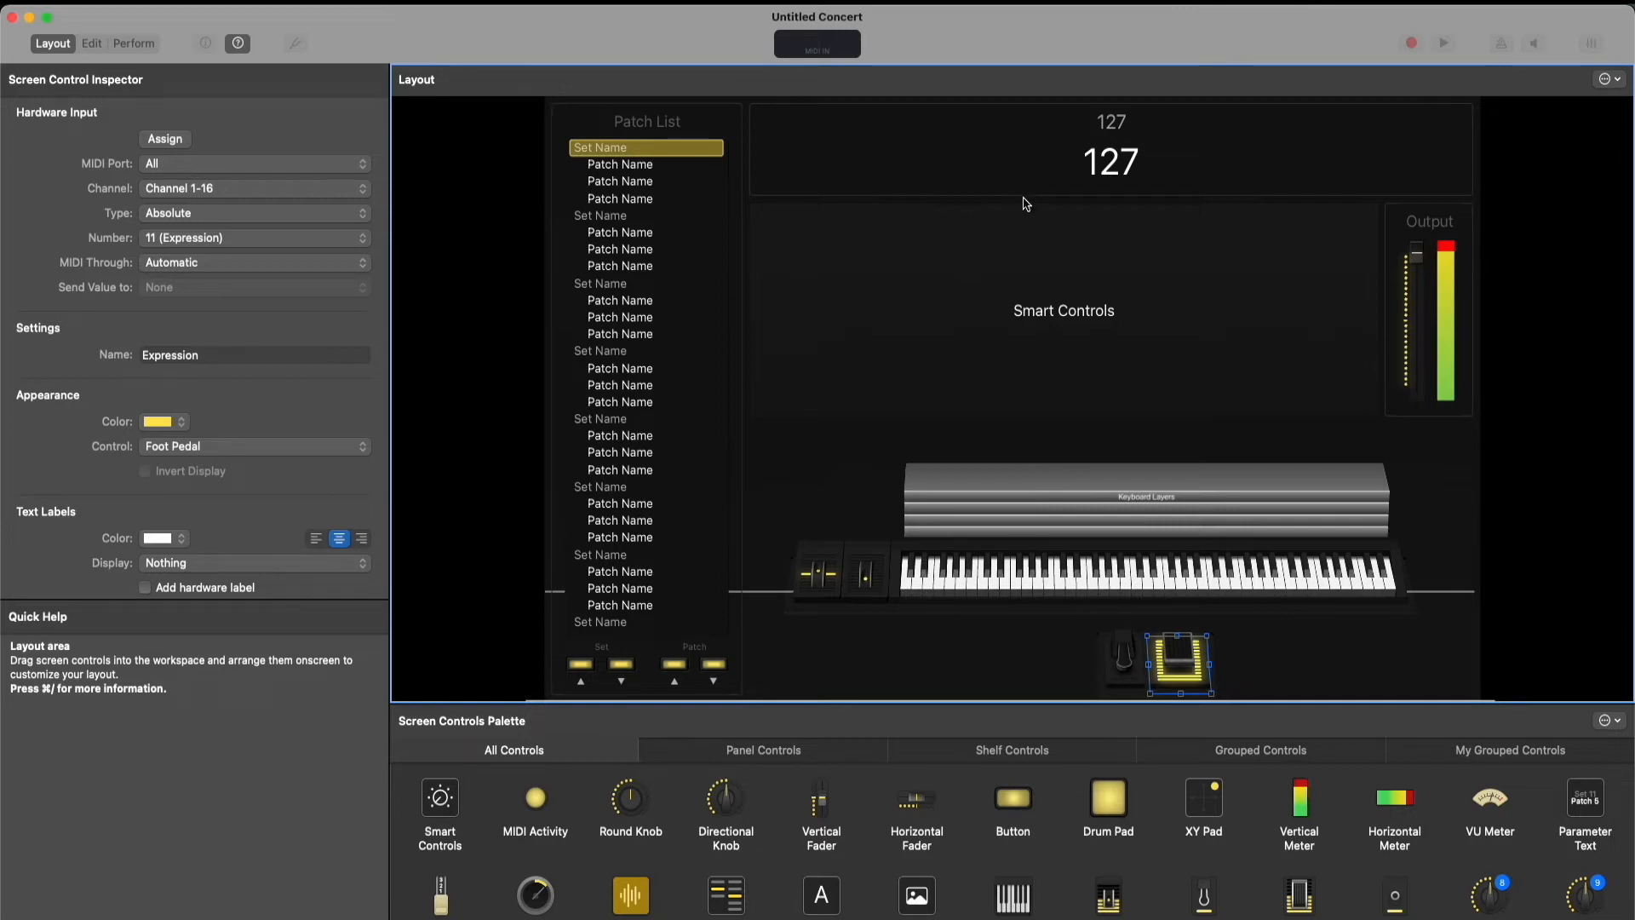
# Examine the layout properties of the patch list and its title, Smart Controls area, large parameter text, and output meter and fader
pyautogui.click(700, 134)
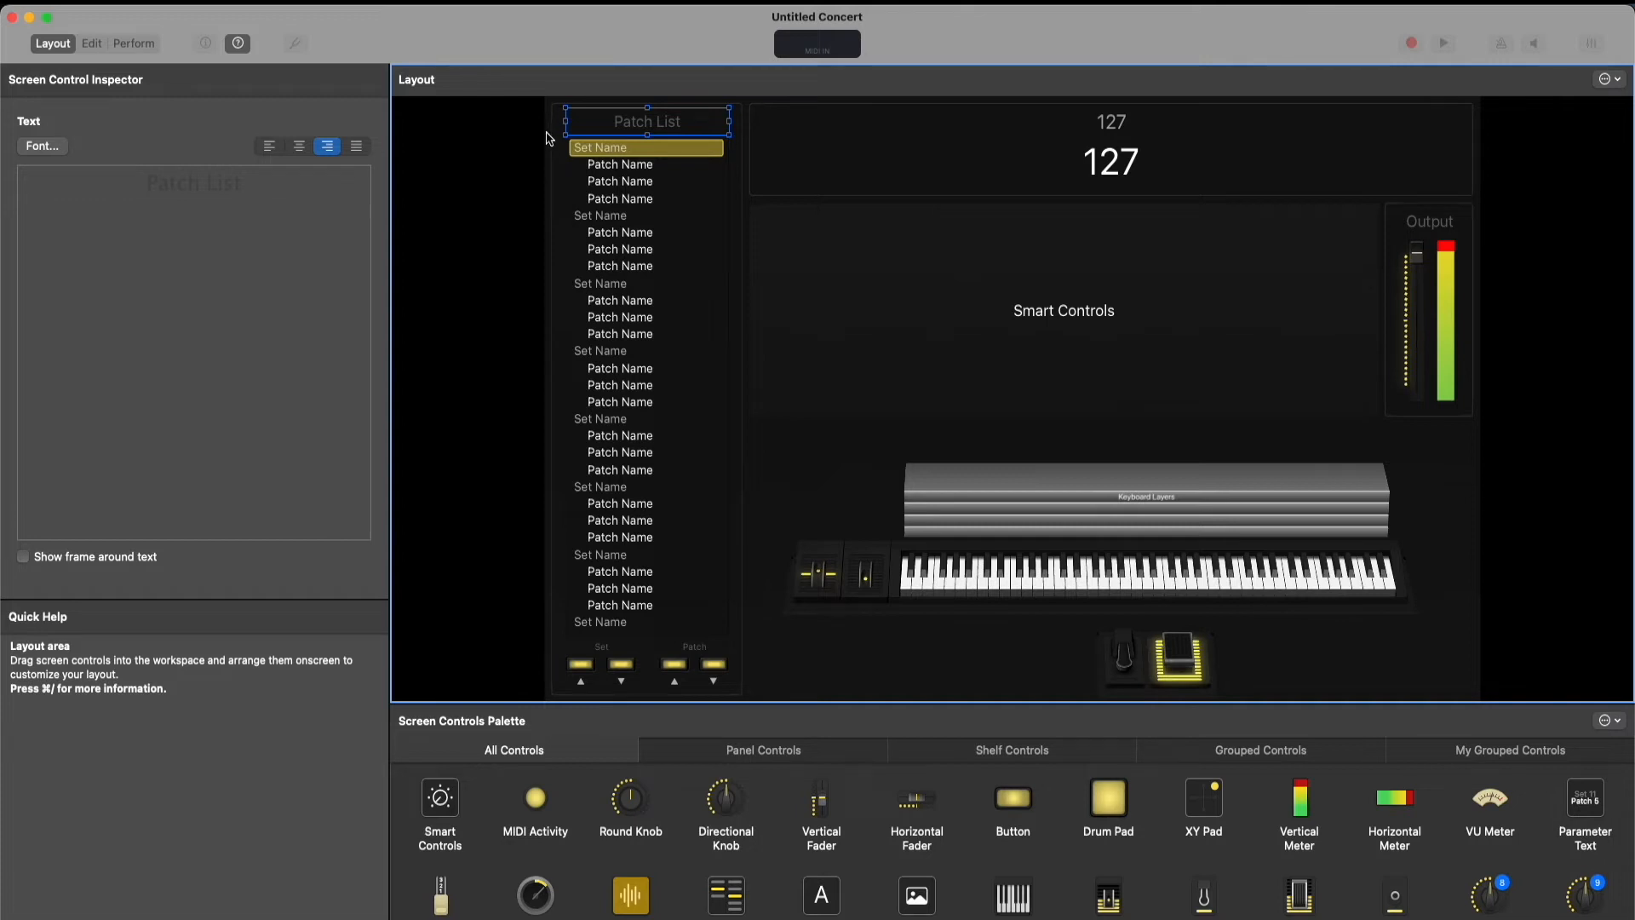
pyautogui.click(641, 158)
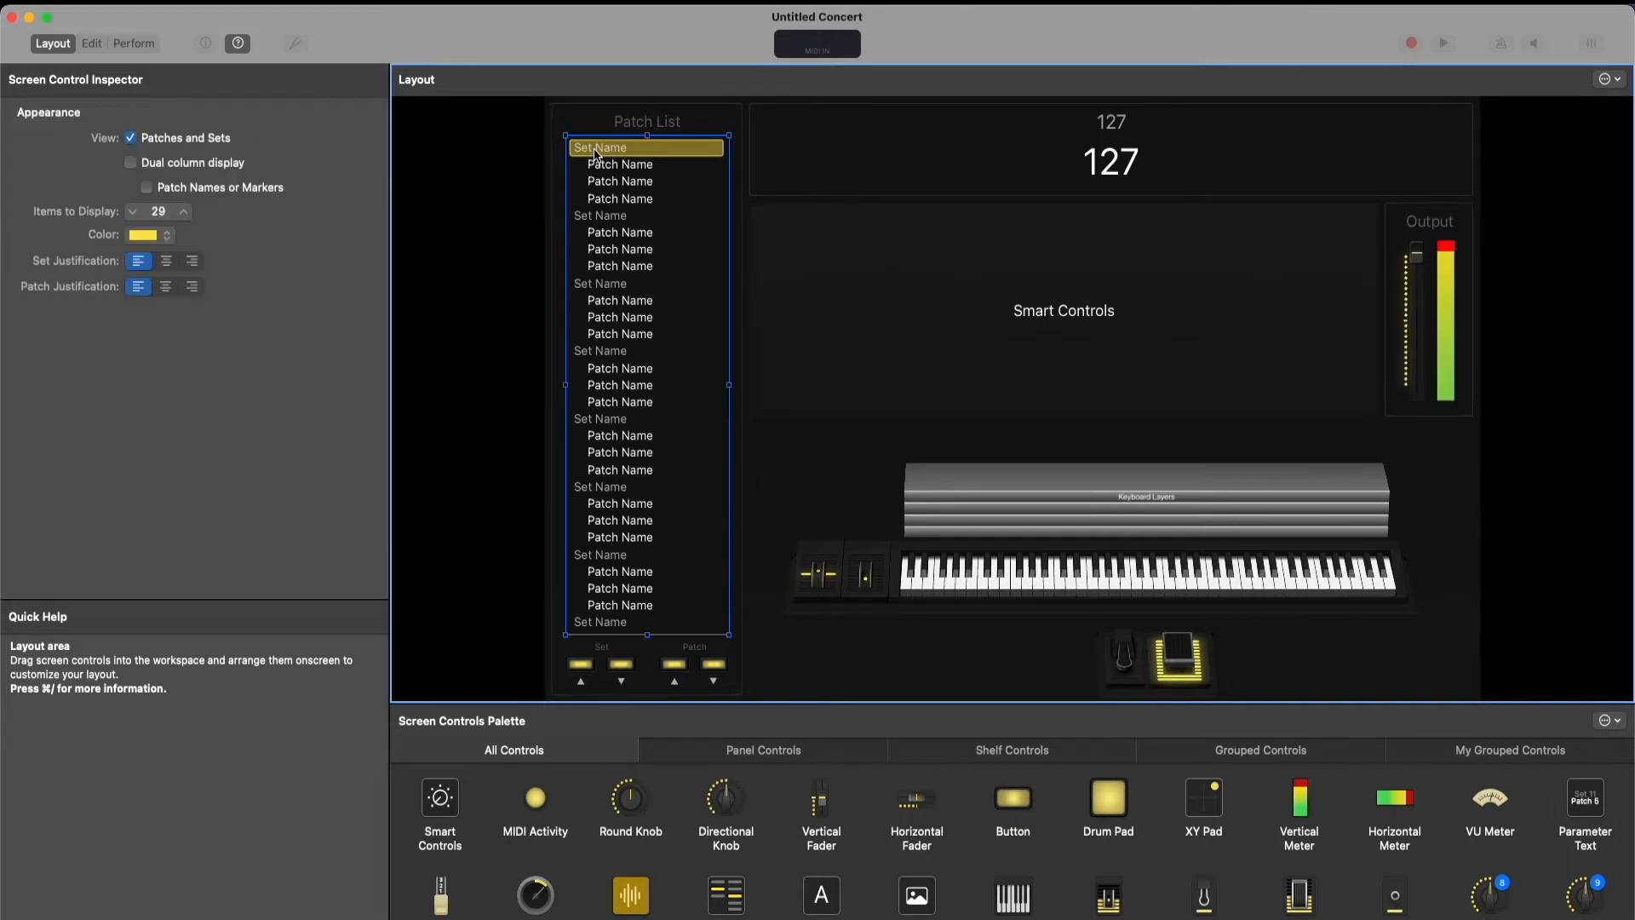
pyautogui.click(642, 125)
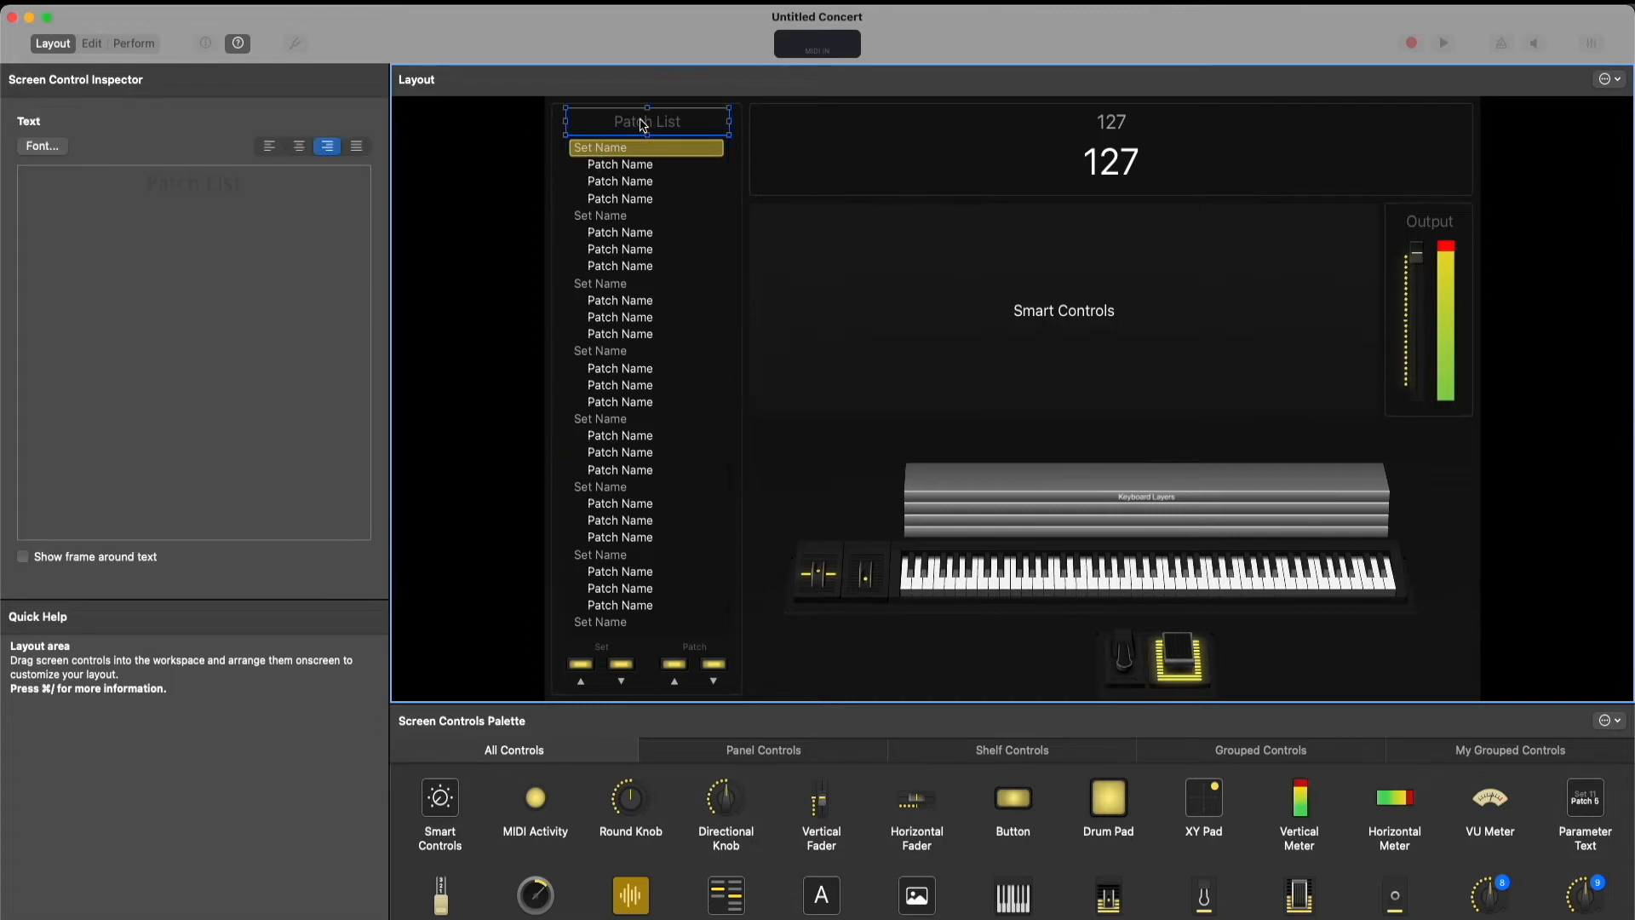
pyautogui.click(665, 189)
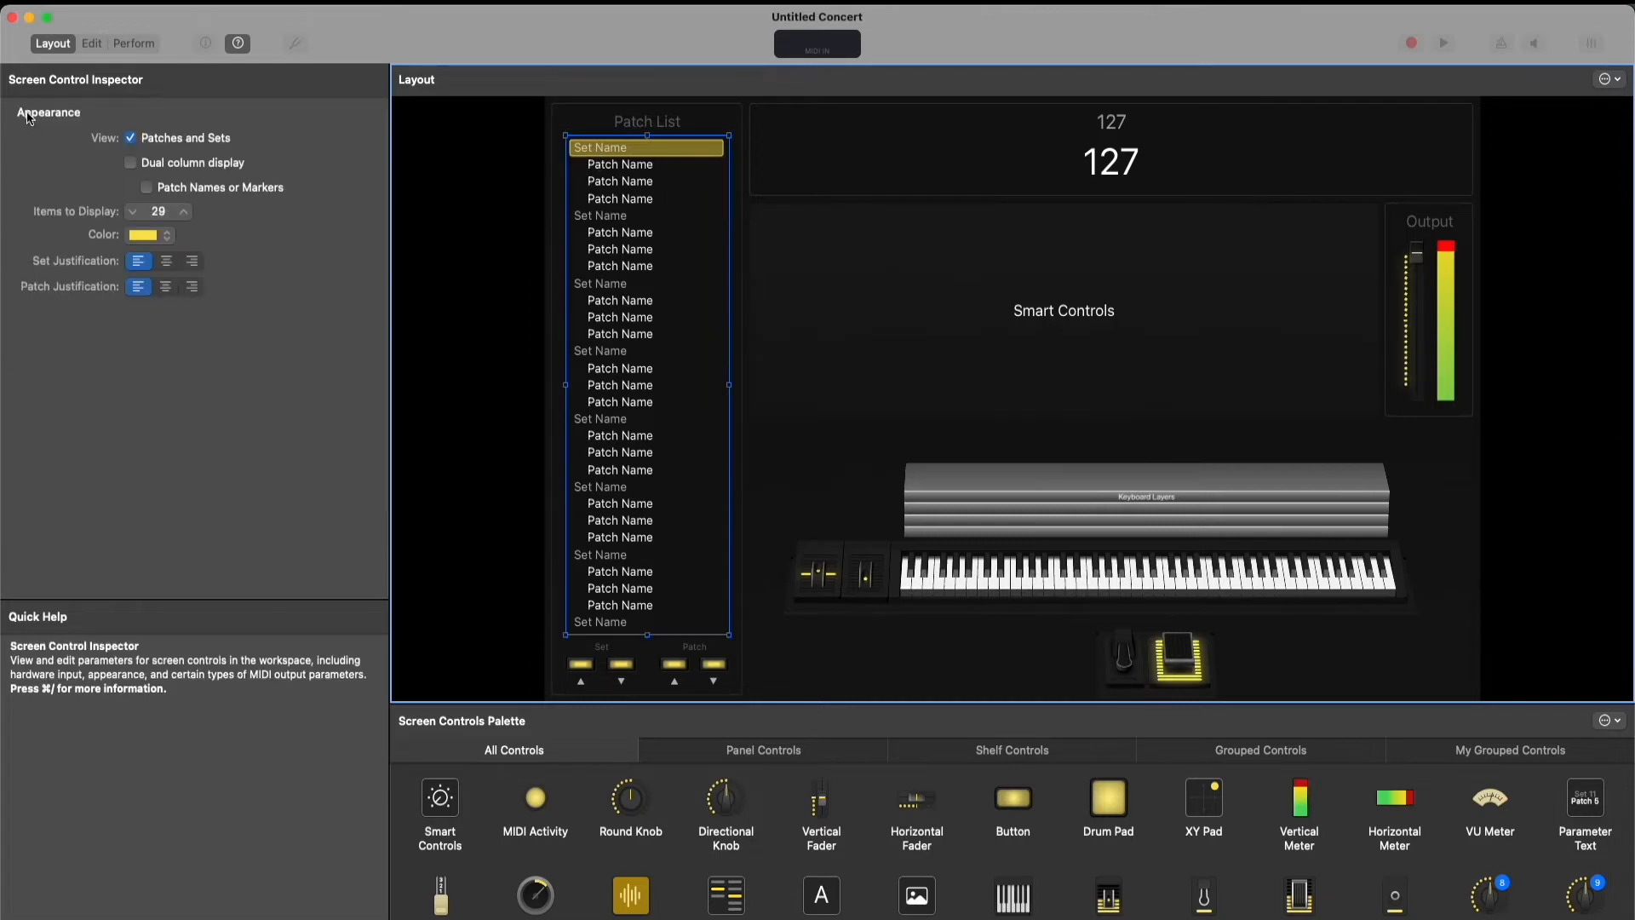
pyautogui.click(958, 279)
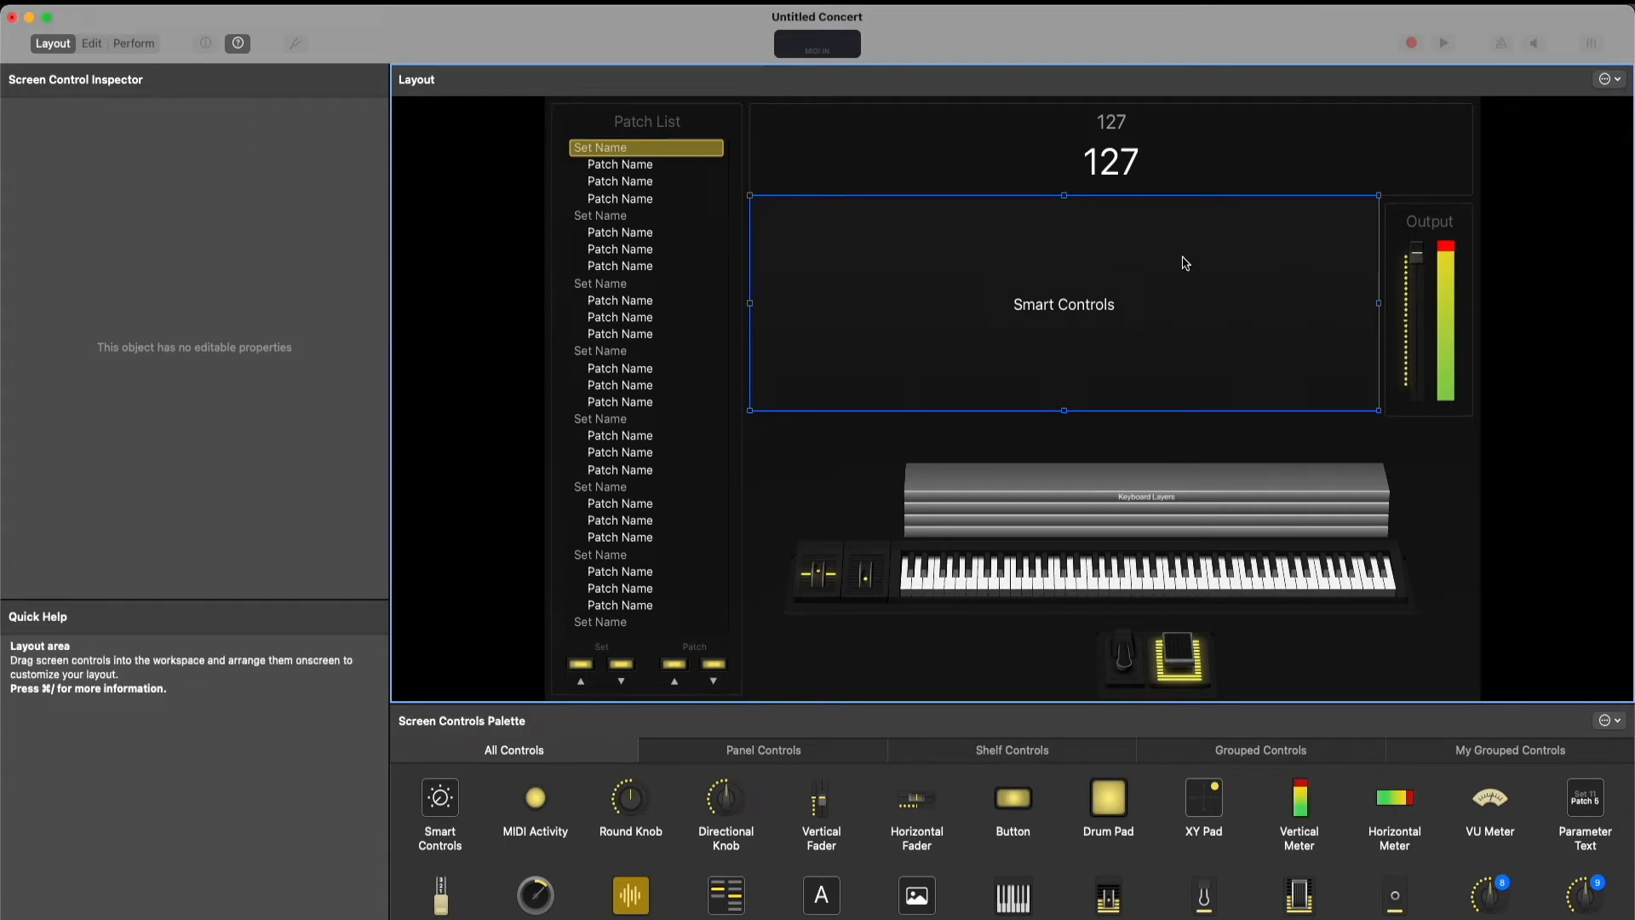
pyautogui.click(1128, 160)
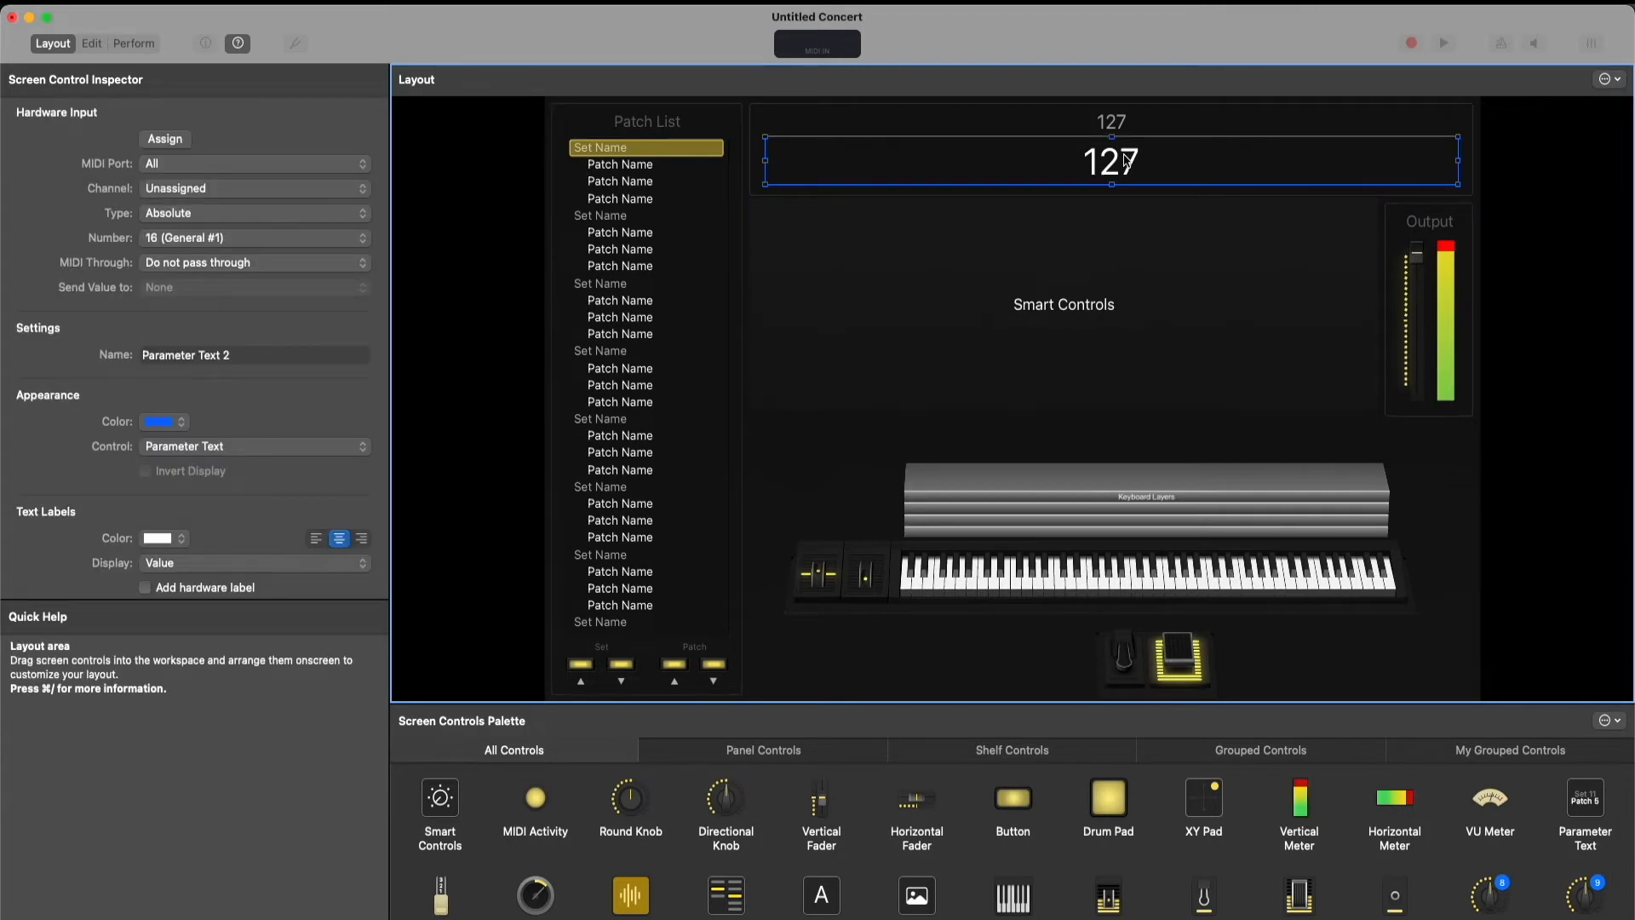
pyautogui.click(1439, 273)
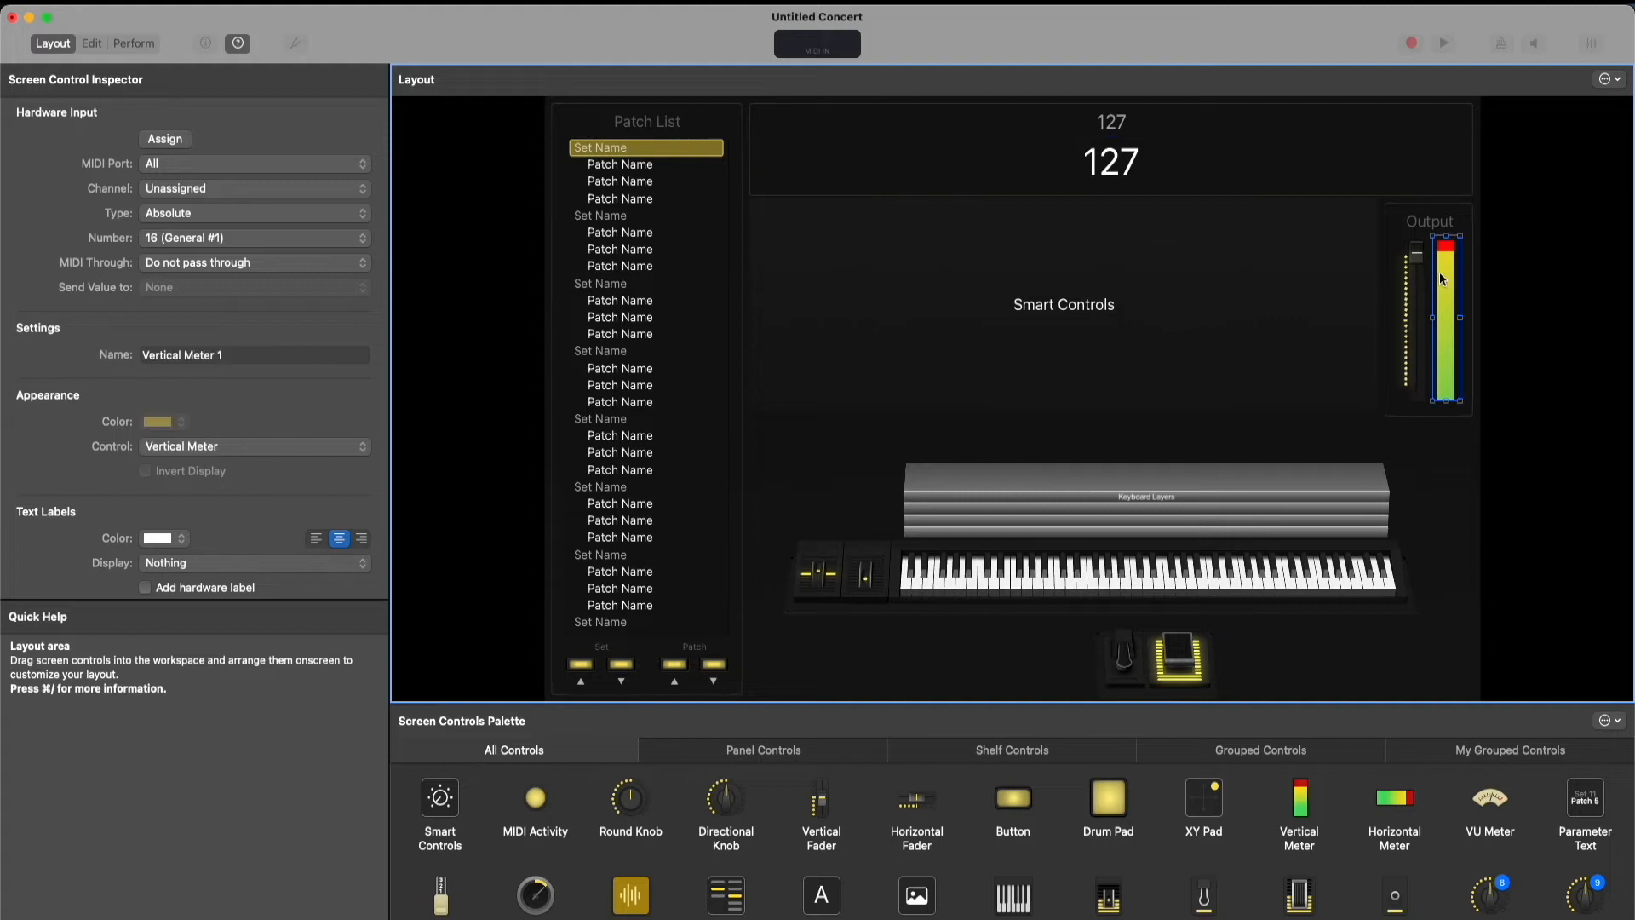
pyautogui.click(1412, 219)
pyautogui.click(1421, 282)
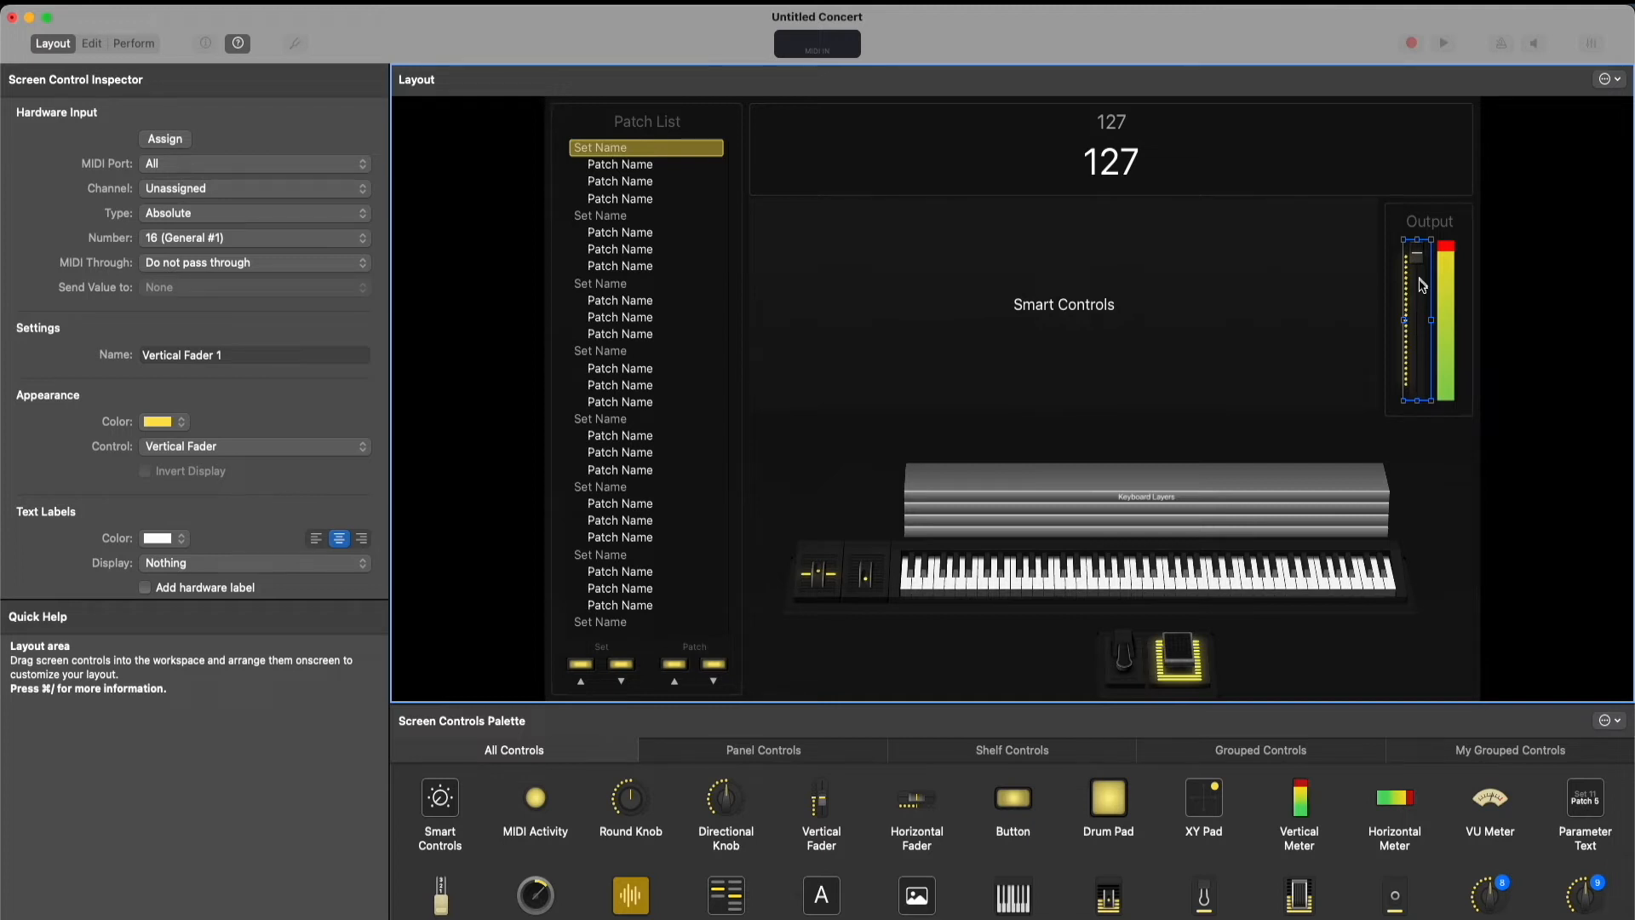
# Delete the Smart Controls area and both parameter text displays with their background panel from the layout
pyautogui.click(1443, 285)
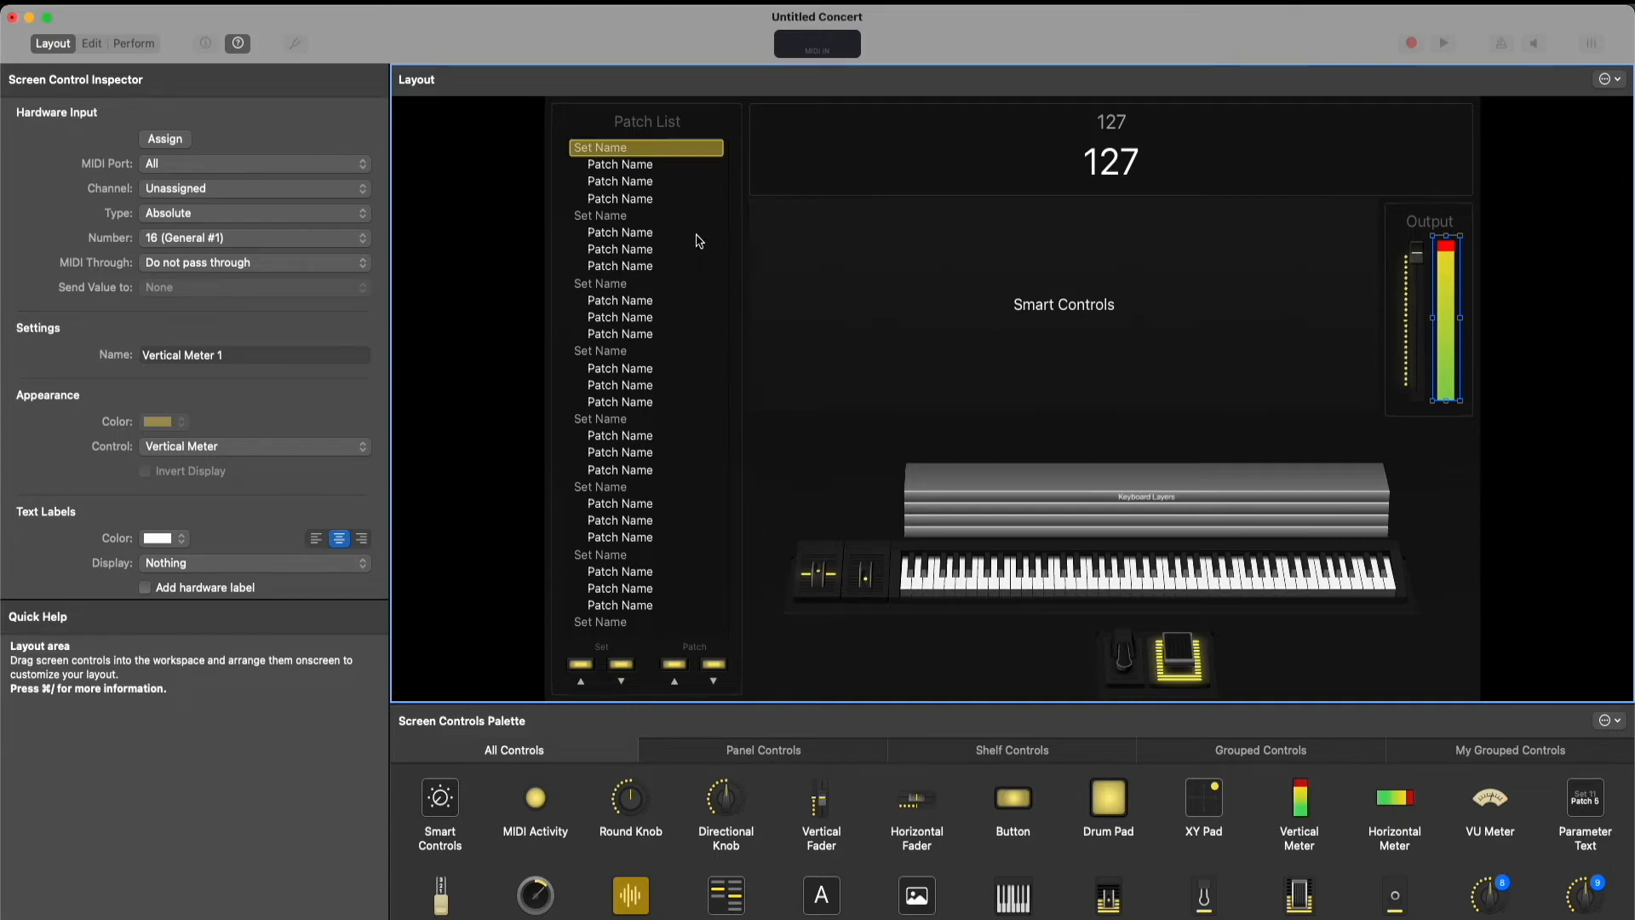
pyautogui.click(1003, 246)
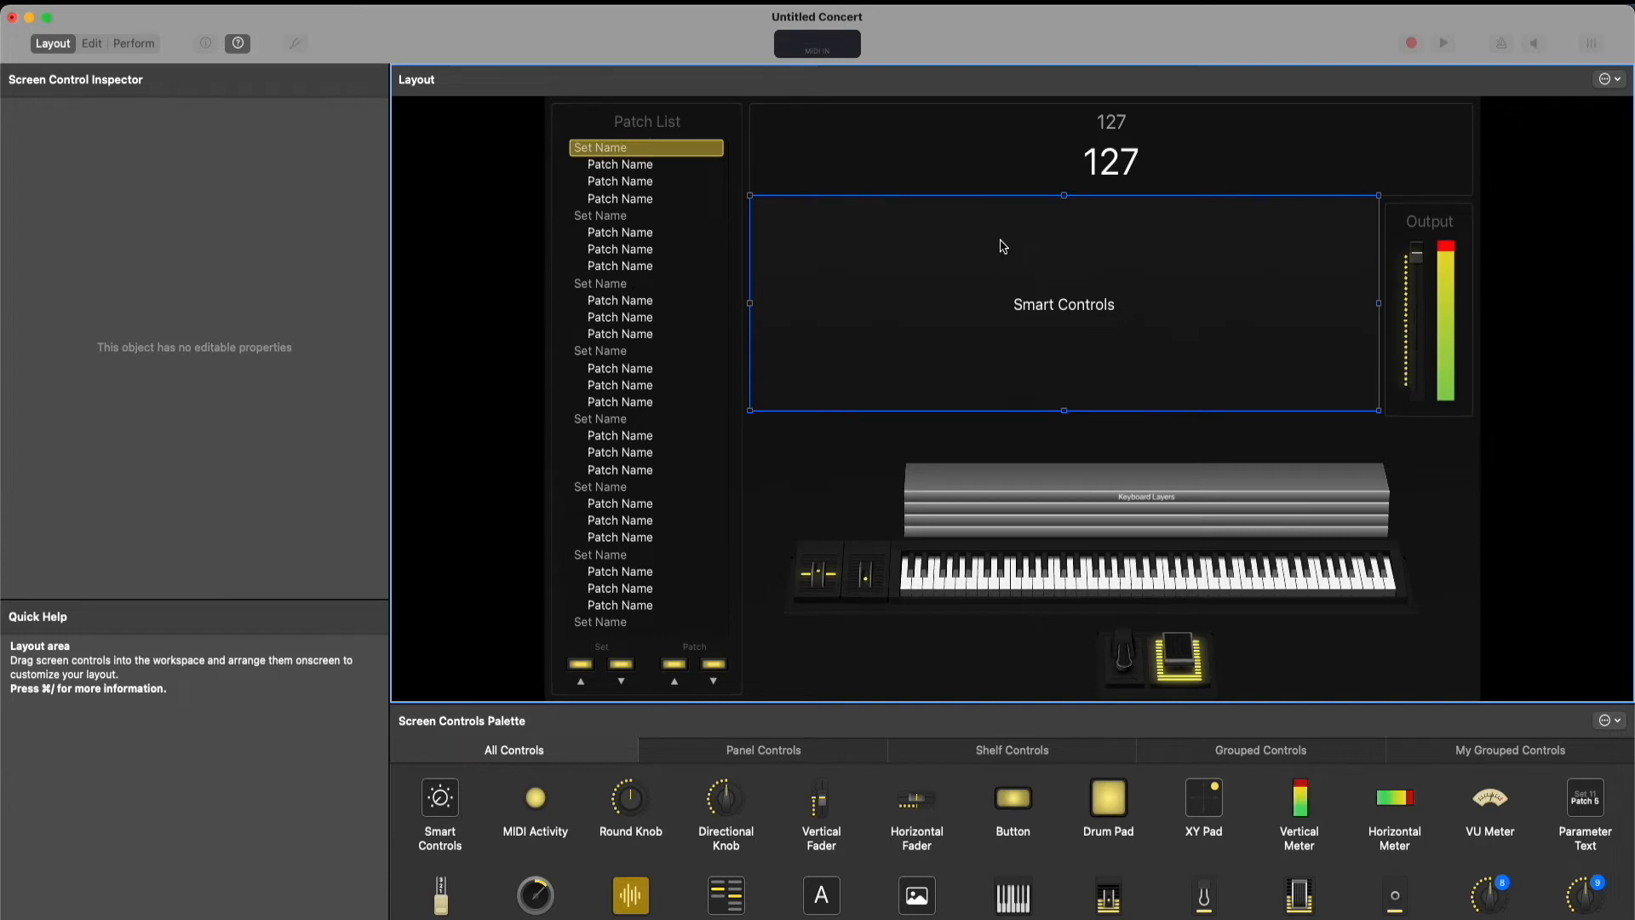
pyautogui.press('Delete')
pyautogui.click(975, 166)
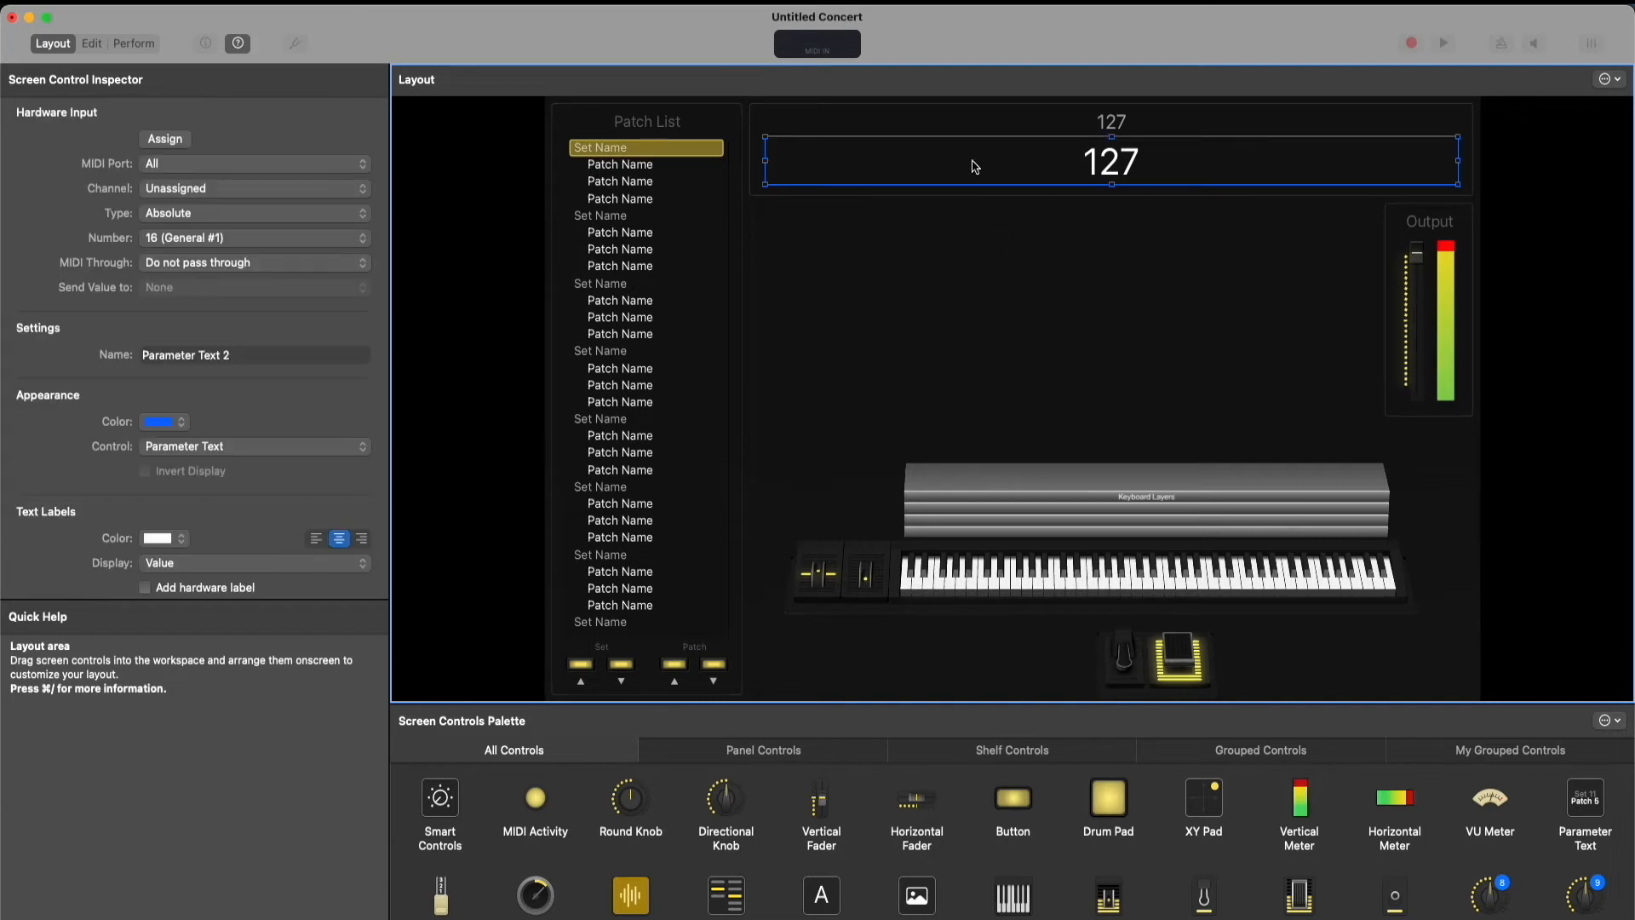
pyautogui.press('Delete')
pyautogui.click(967, 157)
pyautogui.press('Delete')
pyautogui.click(1120, 124)
pyautogui.press('Delete')
# Delete the output meter, the output fader and the Output label with its panel from the layout
pyautogui.click(1440, 304)
pyautogui.press('Delete')
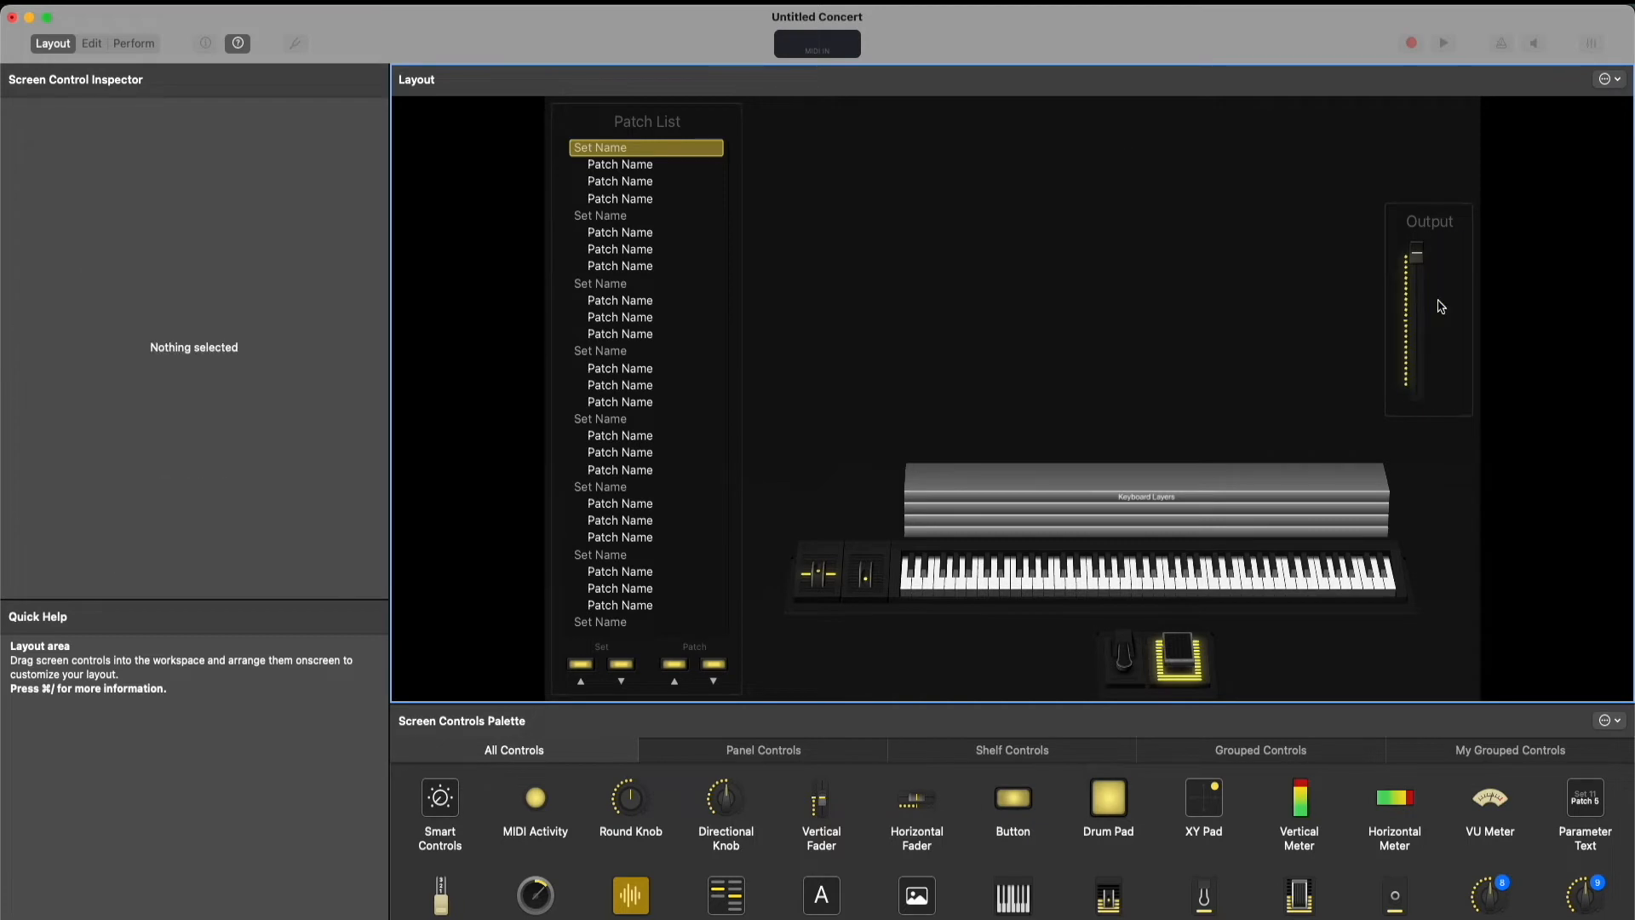
pyautogui.click(1428, 222)
pyautogui.press('Delete')
pyautogui.click(1431, 221)
pyautogui.press('Delete')
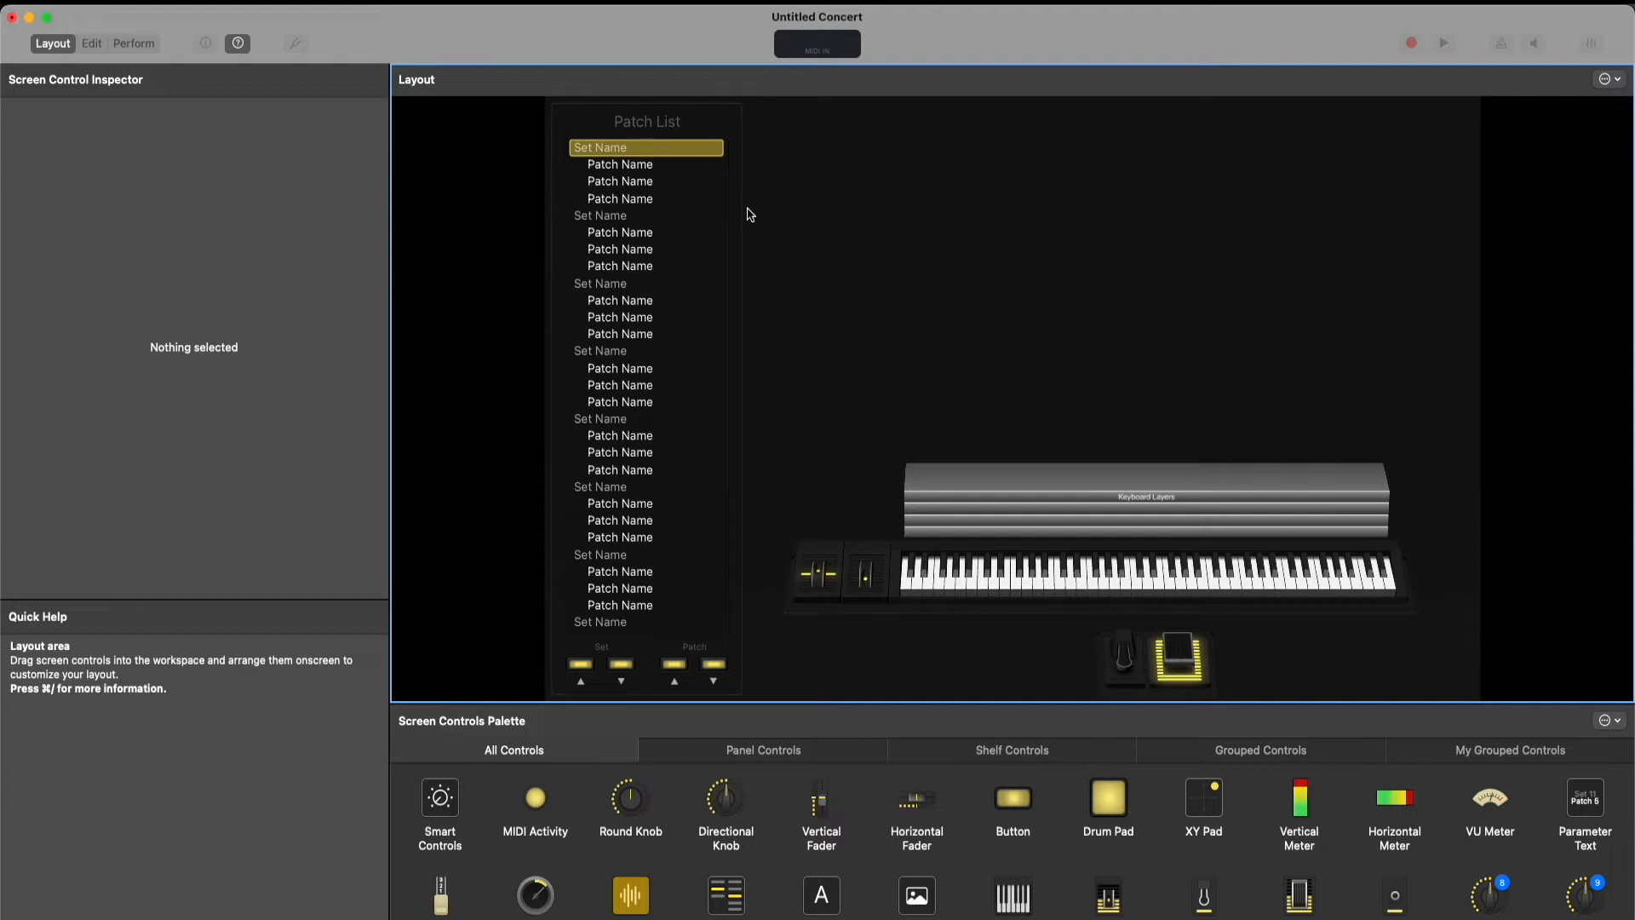
# Shrink the patch list from its upper edge to under half its height, and delete its background panel and Patch List title
pyautogui.click(688, 227)
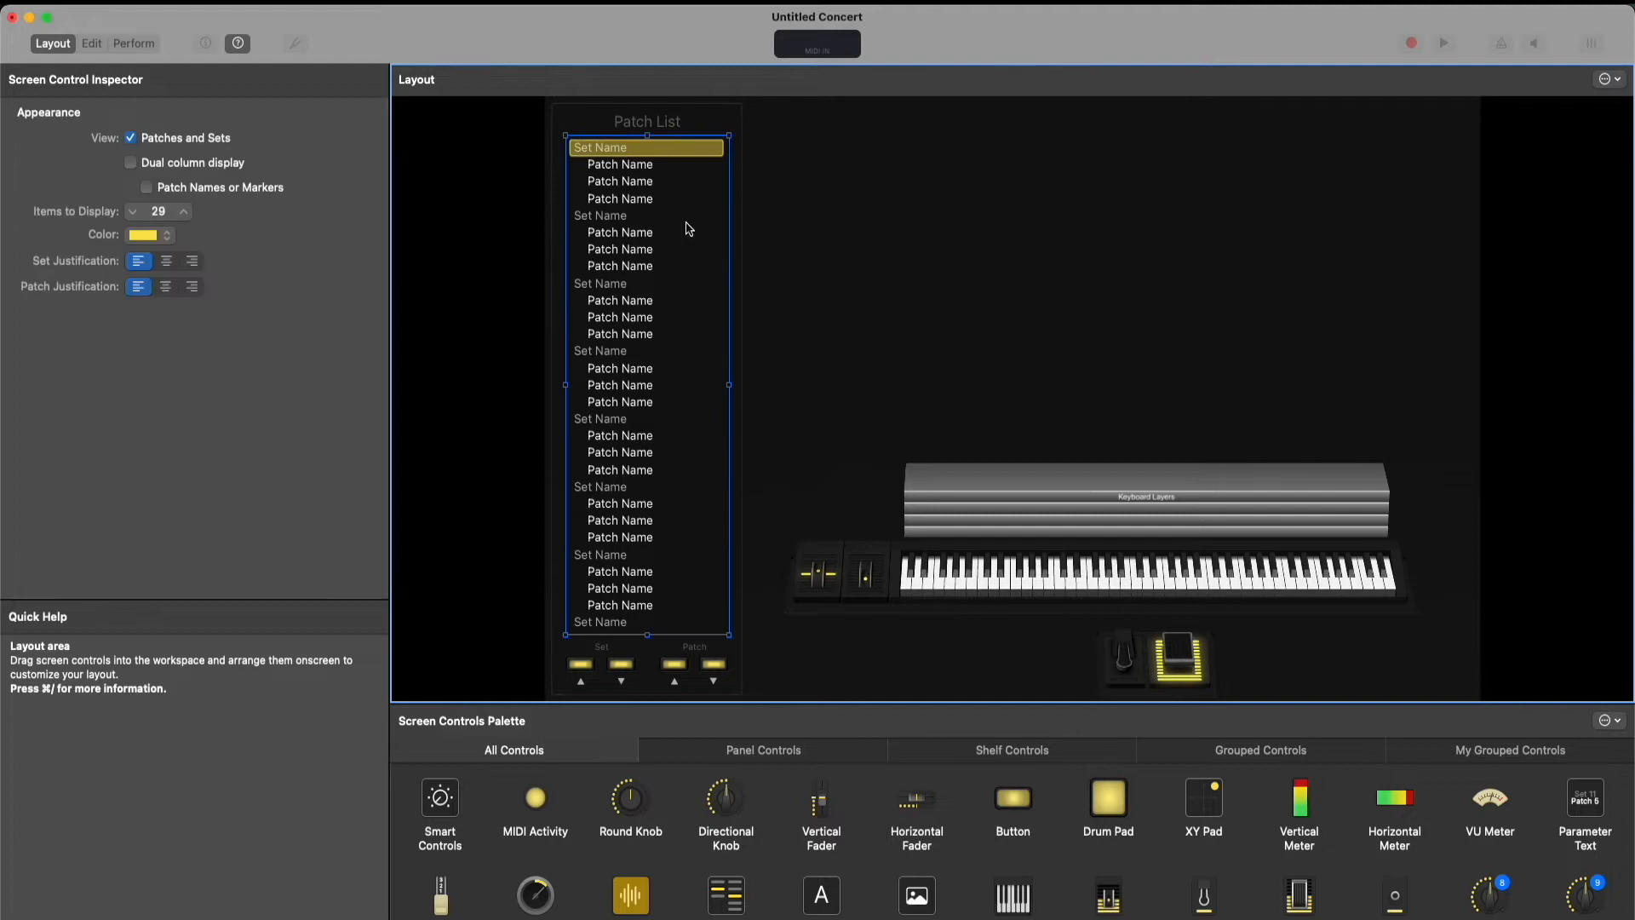
pyautogui.moveTo(650, 141); pyautogui.dragTo(635, 423)
pyautogui.click(628, 122)
pyautogui.click(635, 215)
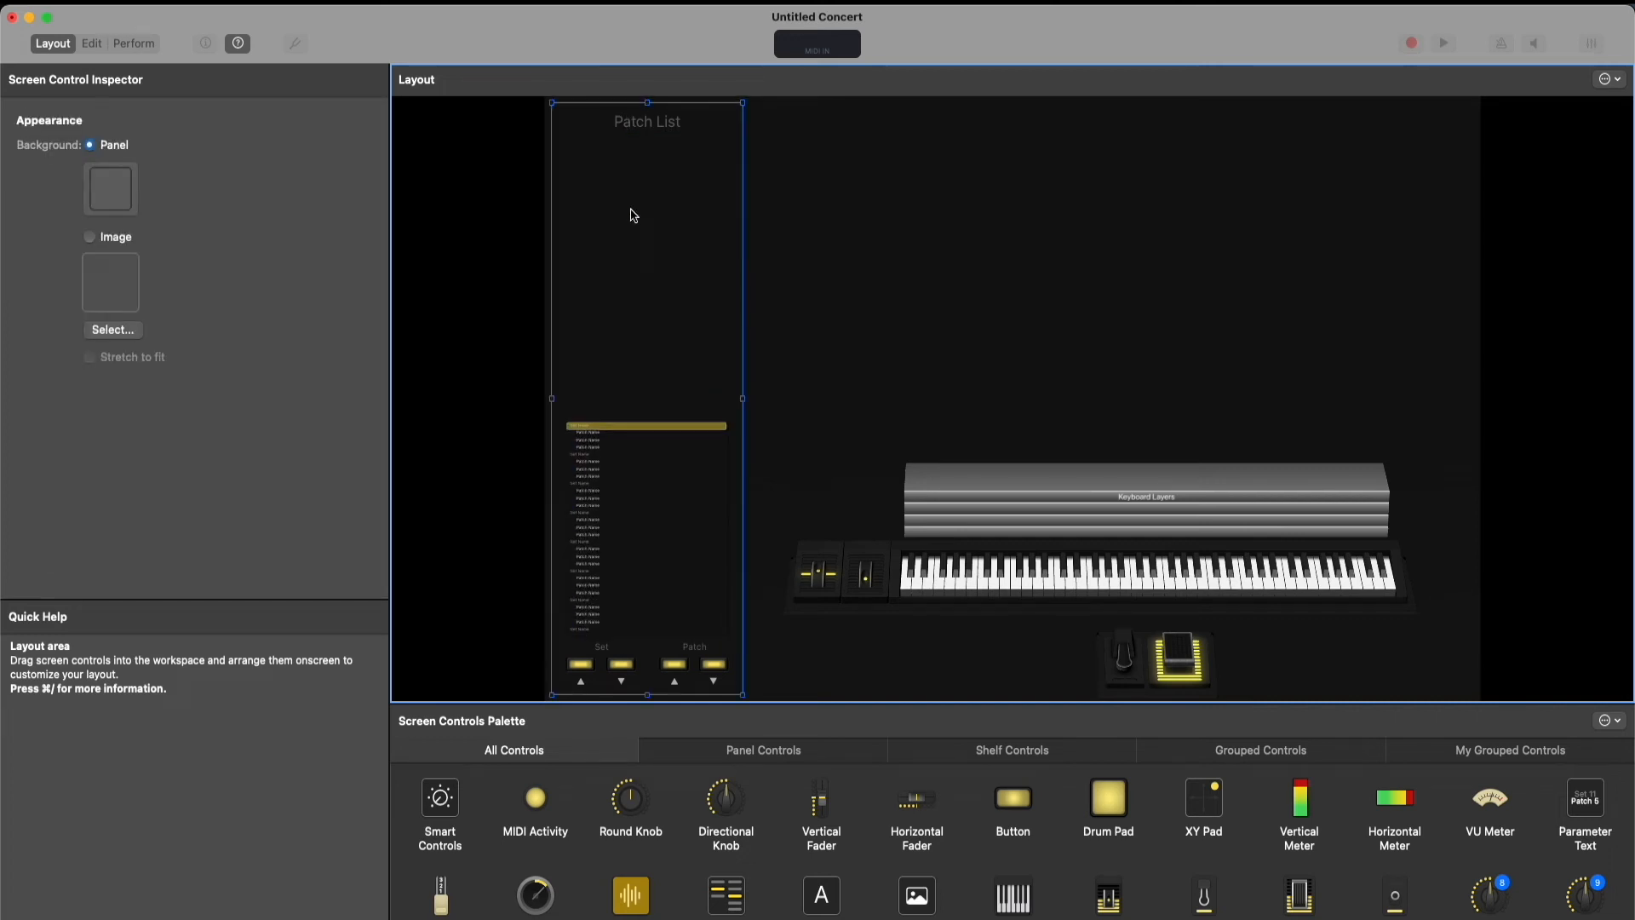
pyautogui.press('Delete')
pyautogui.click(664, 124)
pyautogui.press('Delete')
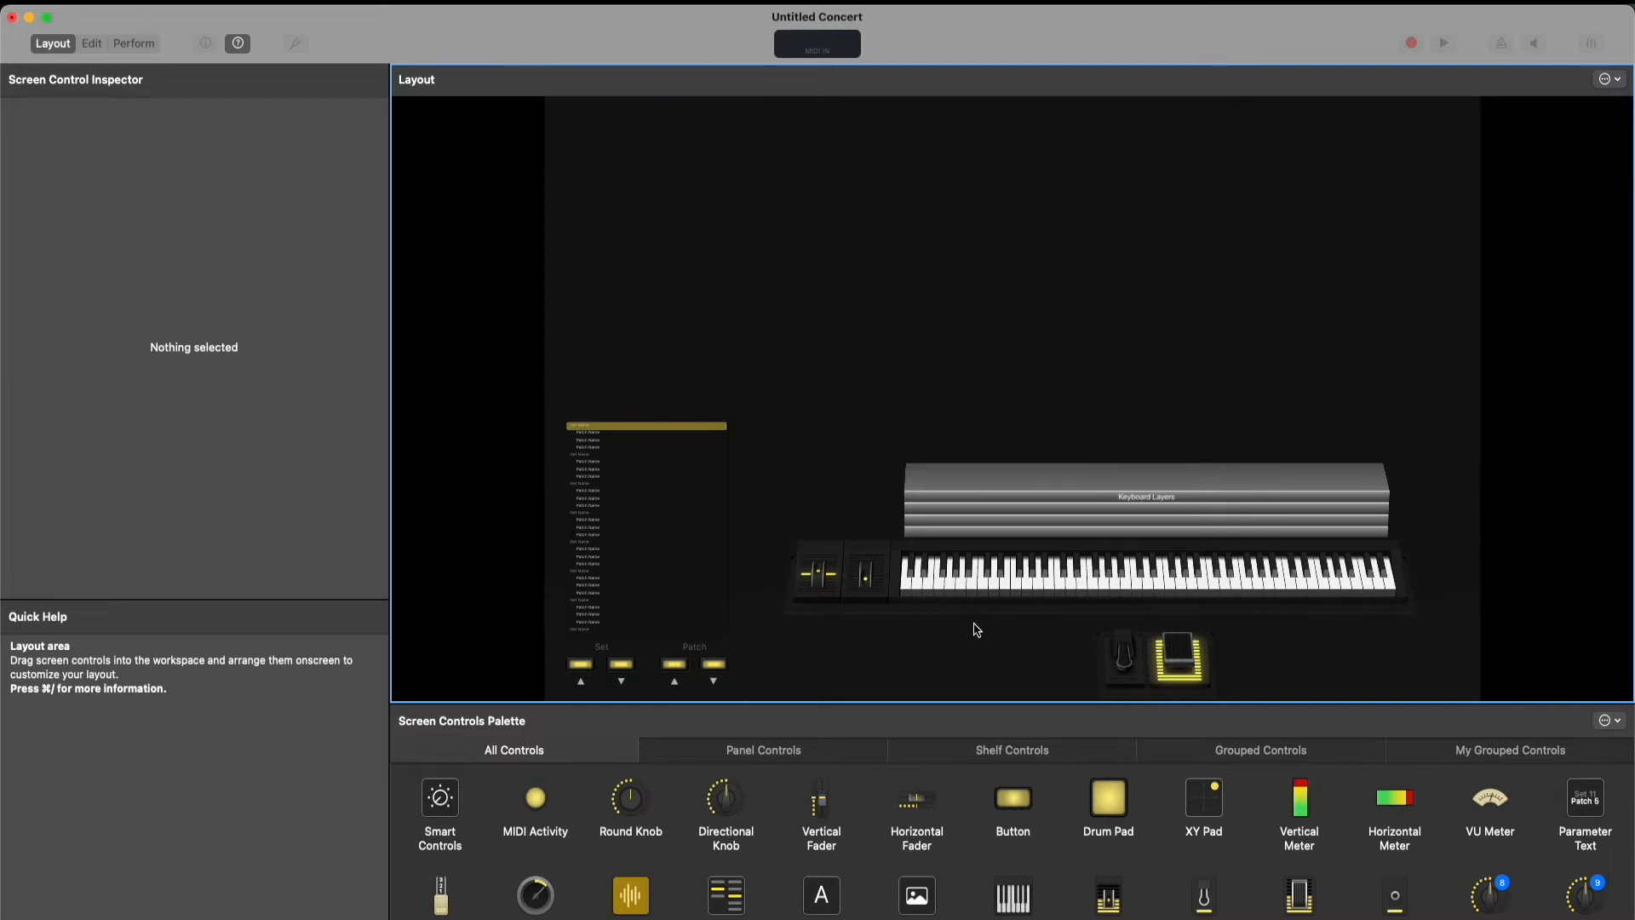
# Select the keyboard together with its pitch bend and modulation wheels and enlarge the group to the workspace's right edge
pyautogui.click(957, 508)
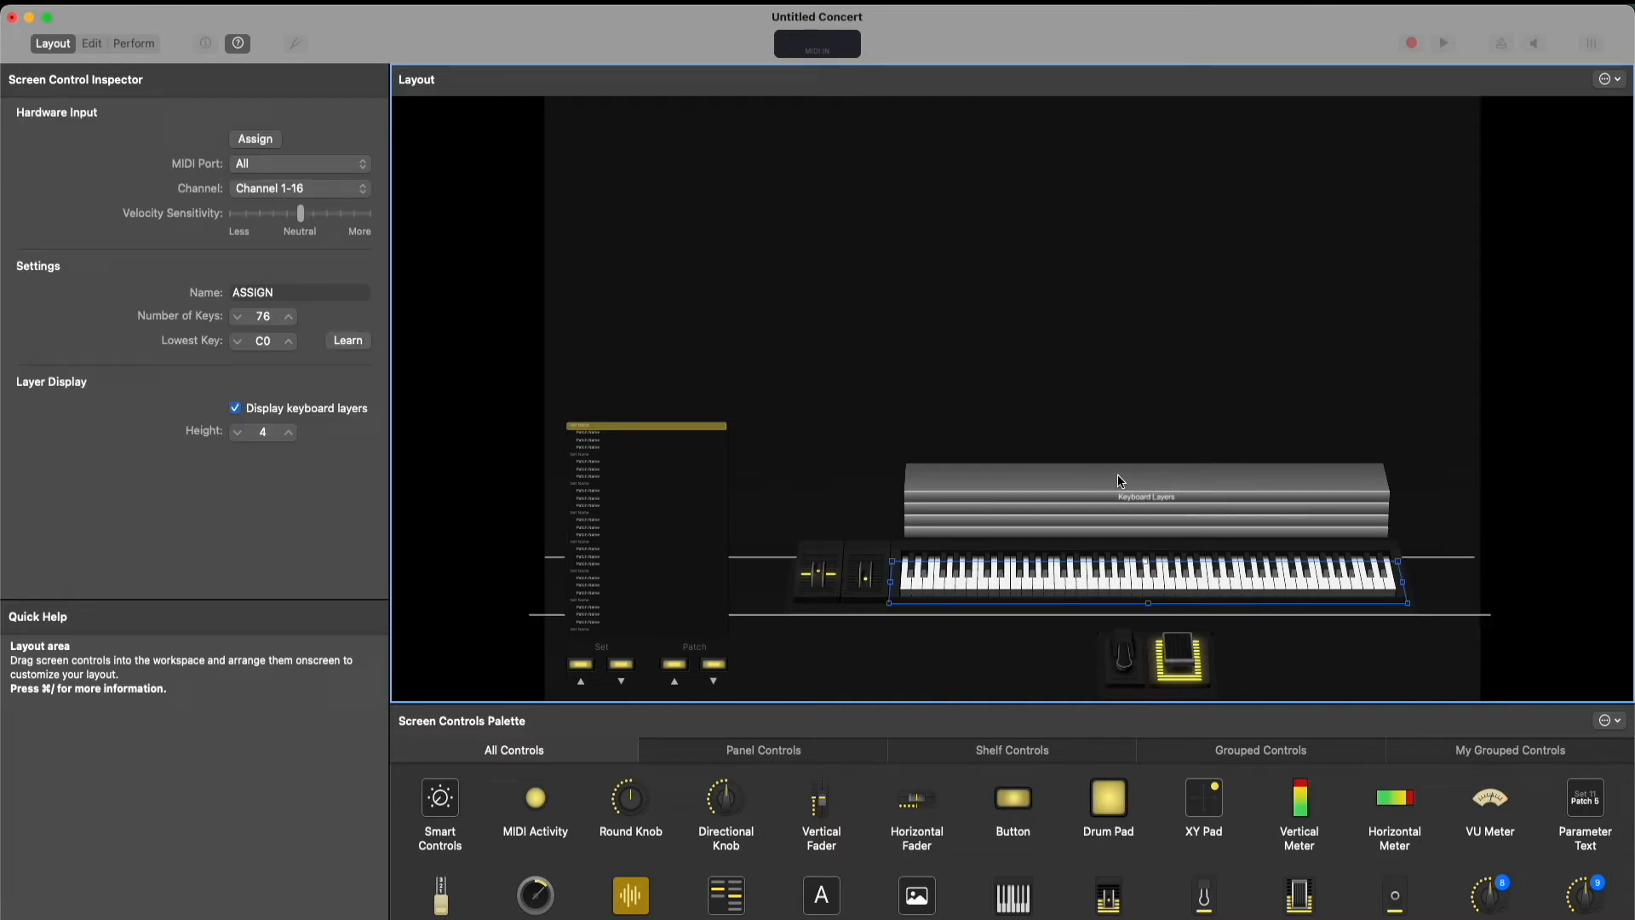
pyautogui.click(863, 448)
pyautogui.moveTo(777, 407); pyautogui.dragTo(1445, 624)
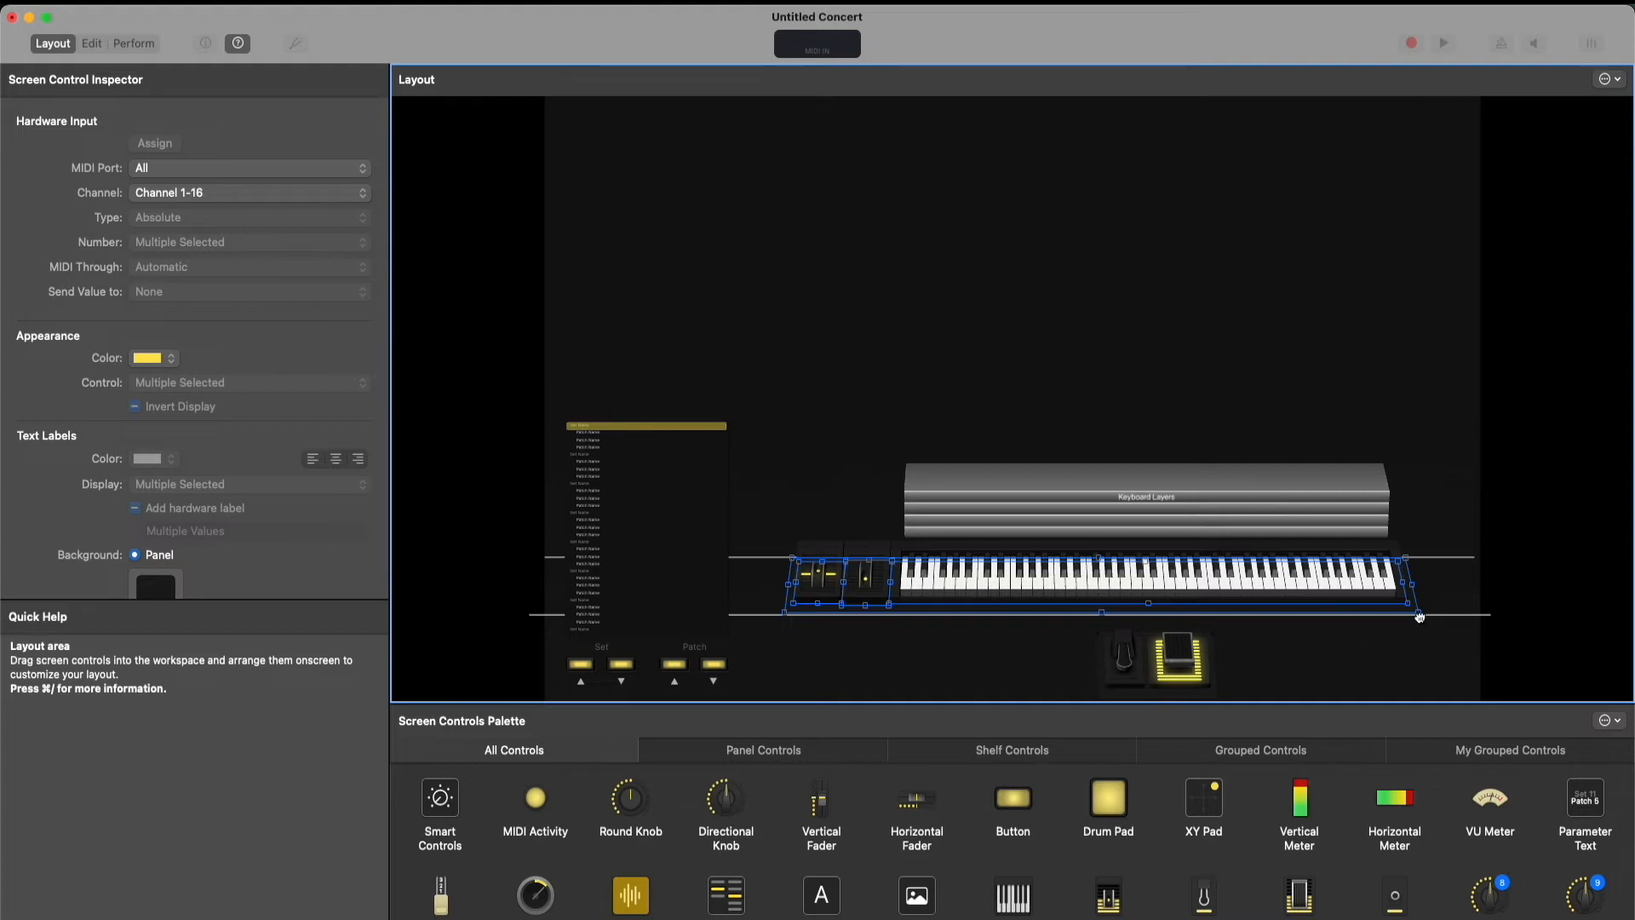
pyautogui.moveTo(1420, 617); pyautogui.dragTo(1476, 592)
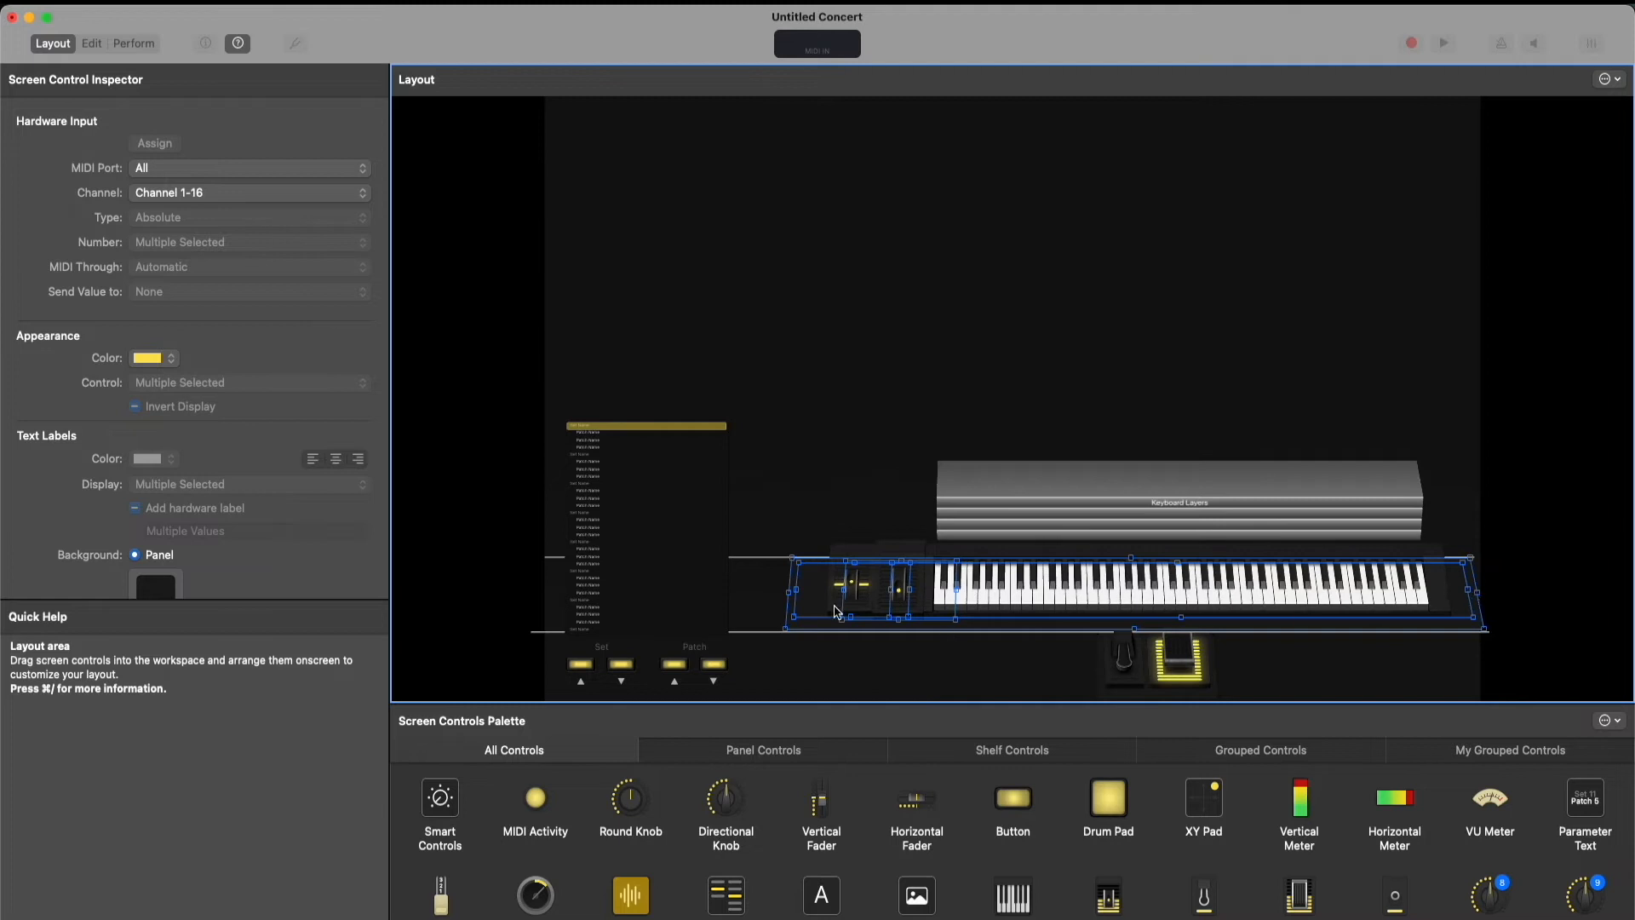
# Move the patch list to the empty area above the keyboard's right half, and delete the Set and Patch buttons with their labels
pyautogui.moveTo(675, 591); pyautogui.dragTo(1335, 309)
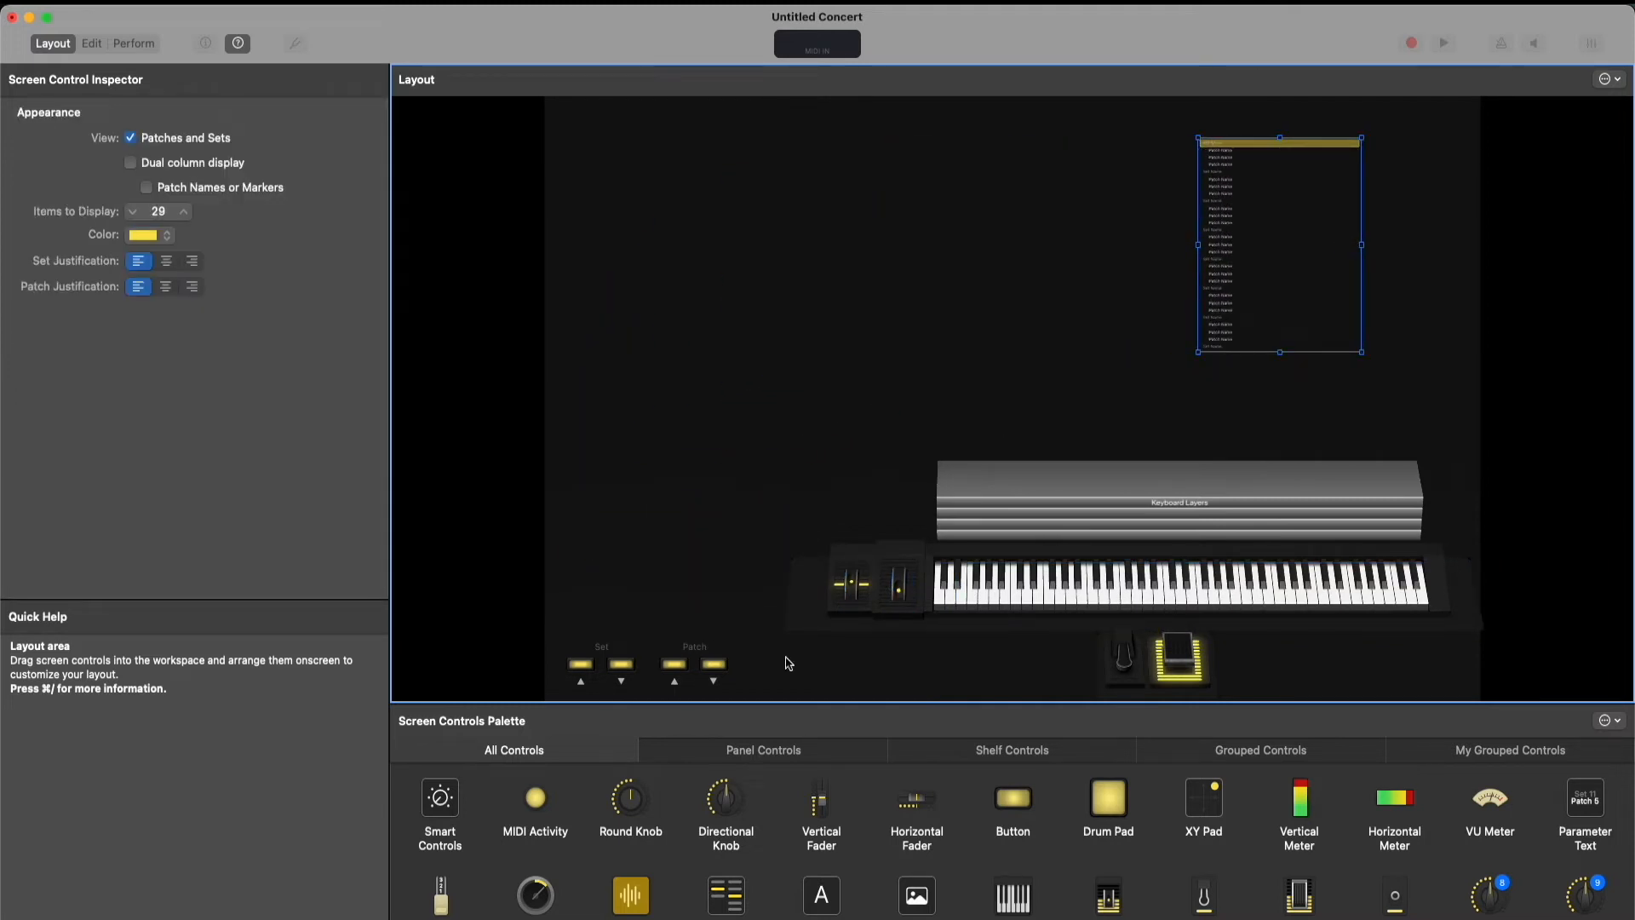
pyautogui.moveTo(754, 682); pyautogui.dragTo(549, 638)
pyautogui.rightClick(636, 649)
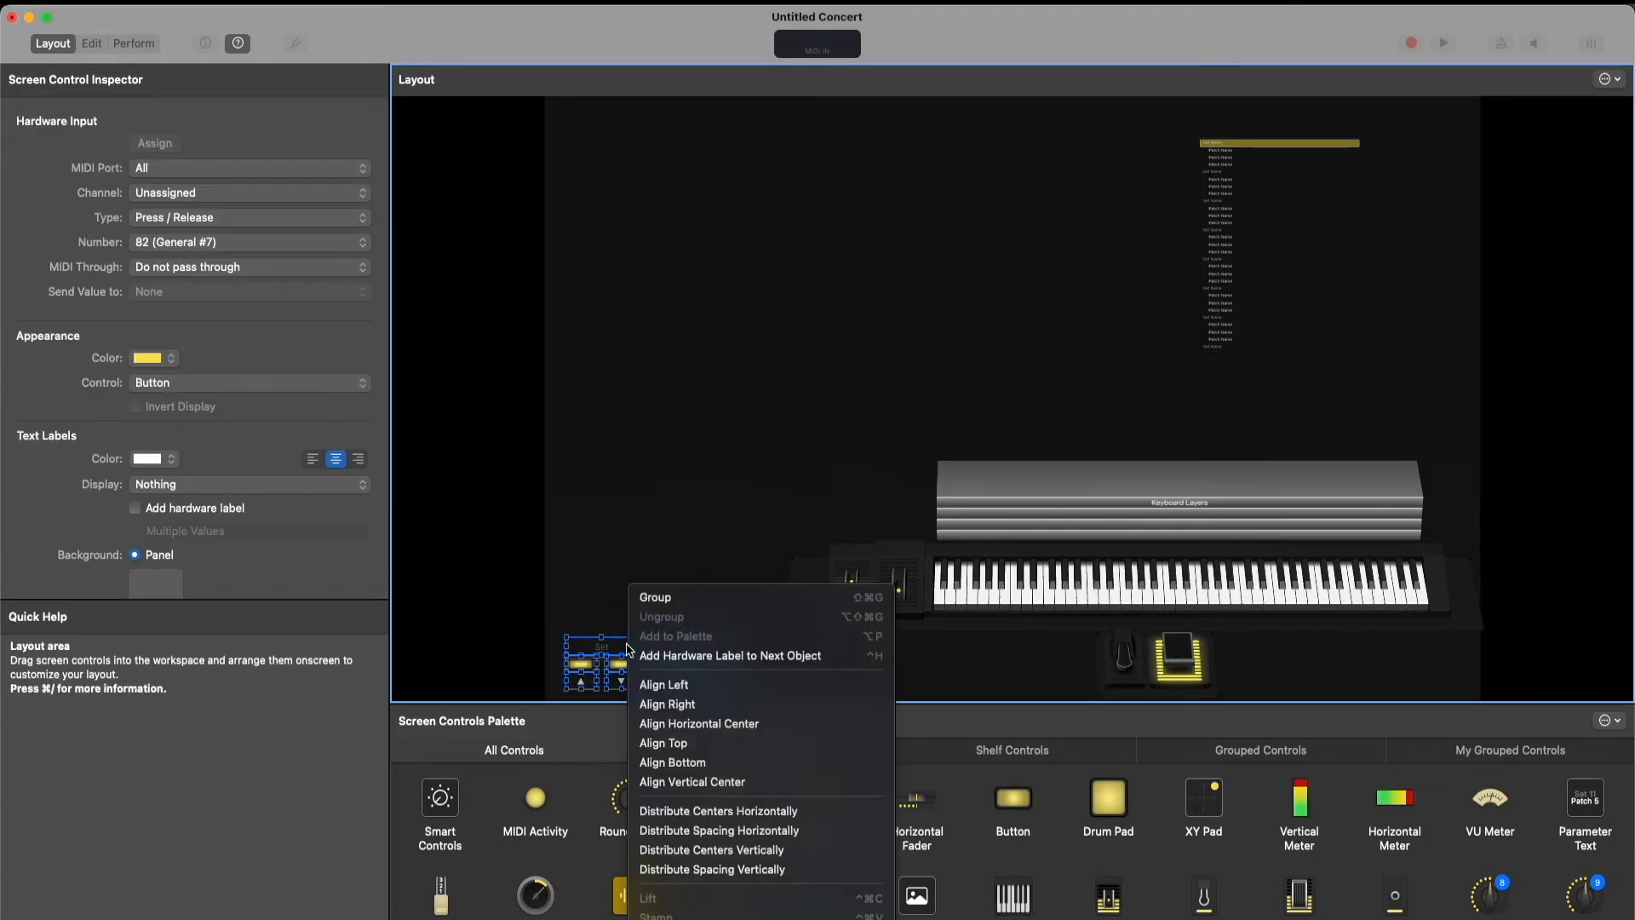
pyautogui.click(594, 549)
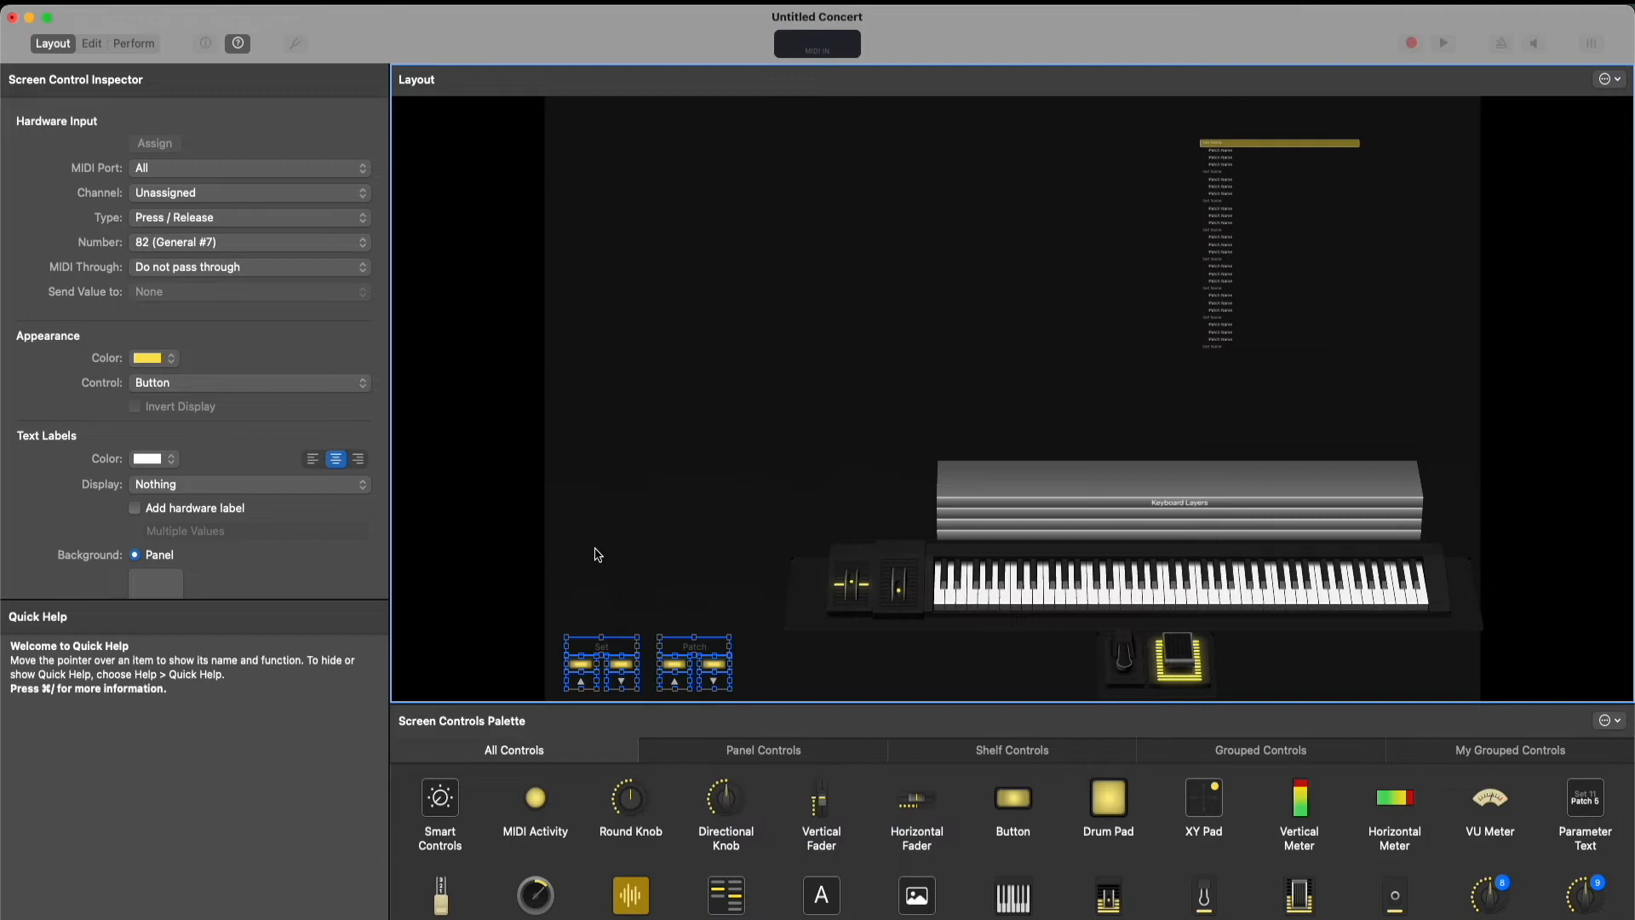
pyautogui.press('Delete')
# Select the keyboard, wheels and pedals together and widen the group towards the workspace's left edge
pyautogui.click(814, 614)
pyautogui.click(698, 520)
pyautogui.moveTo(695, 456); pyautogui.dragTo(1487, 700)
pyautogui.moveTo(792, 596); pyautogui.dragTo(600, 608)
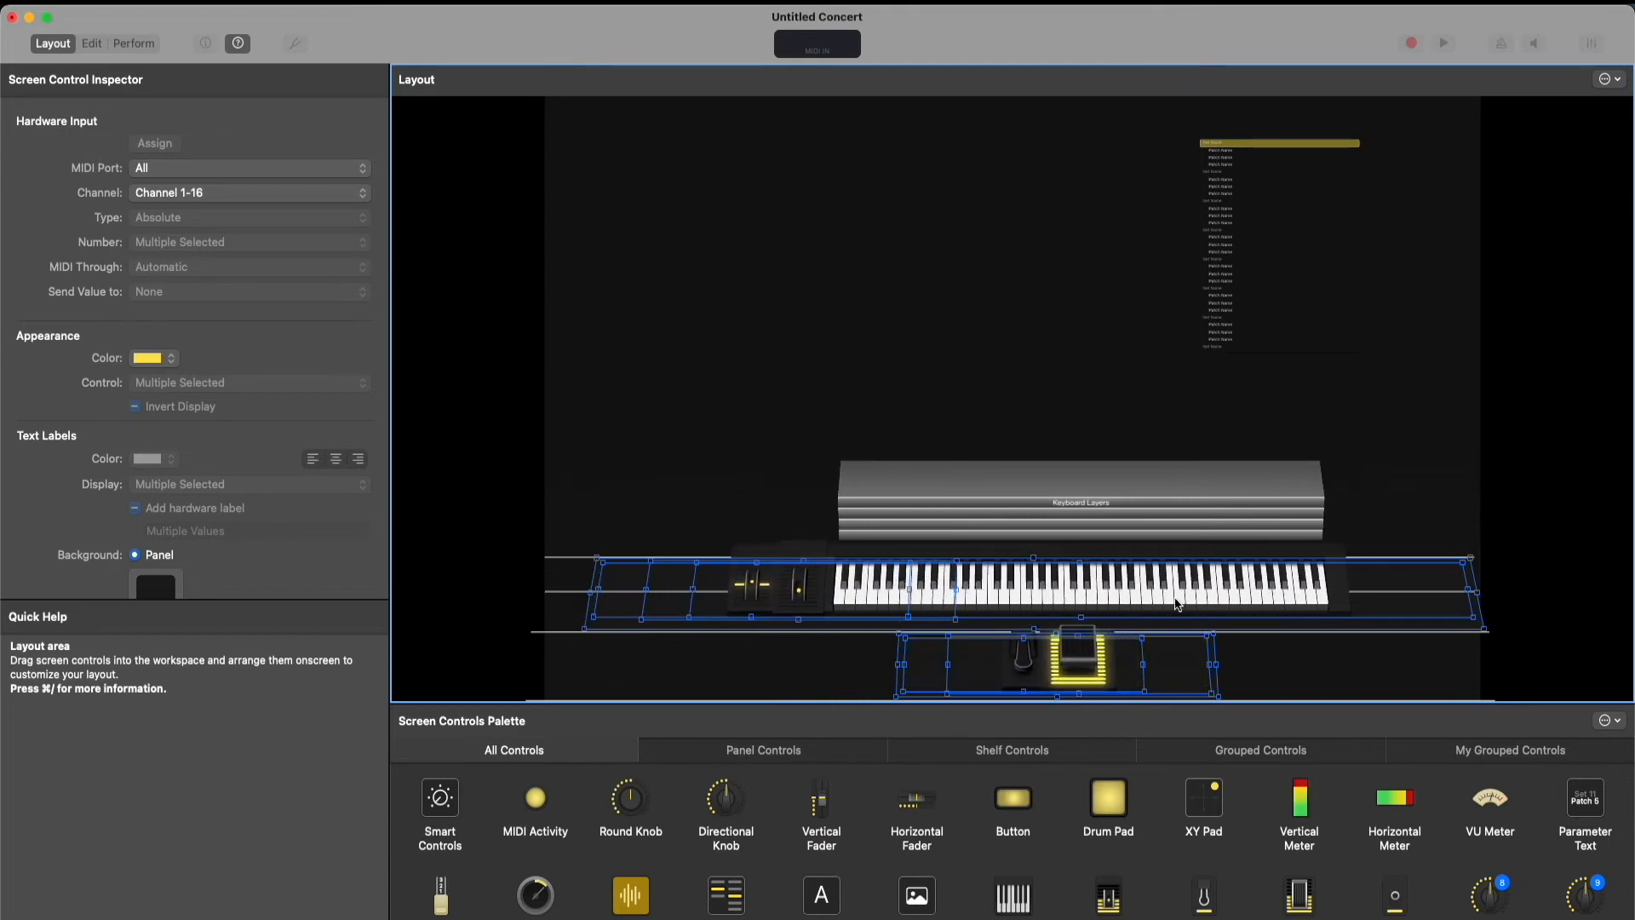
pyautogui.click(730, 514)
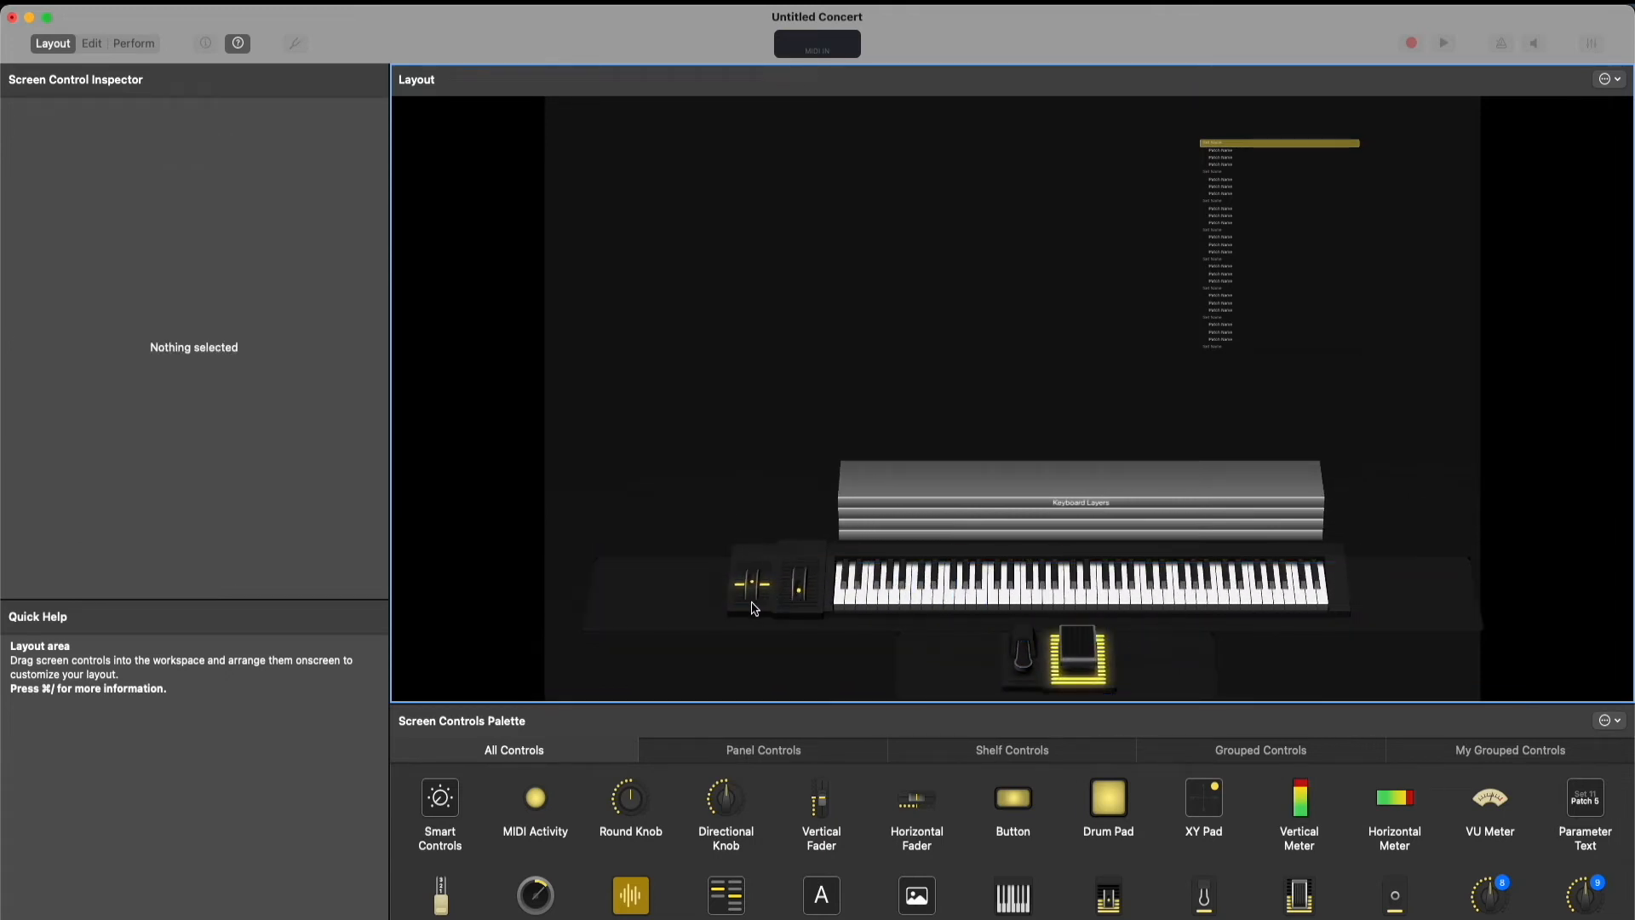
# Check the pitch bend wheel and keyboard extents, and shift the keyboard, wheels and pedals slightly downward together
pyautogui.click(758, 575)
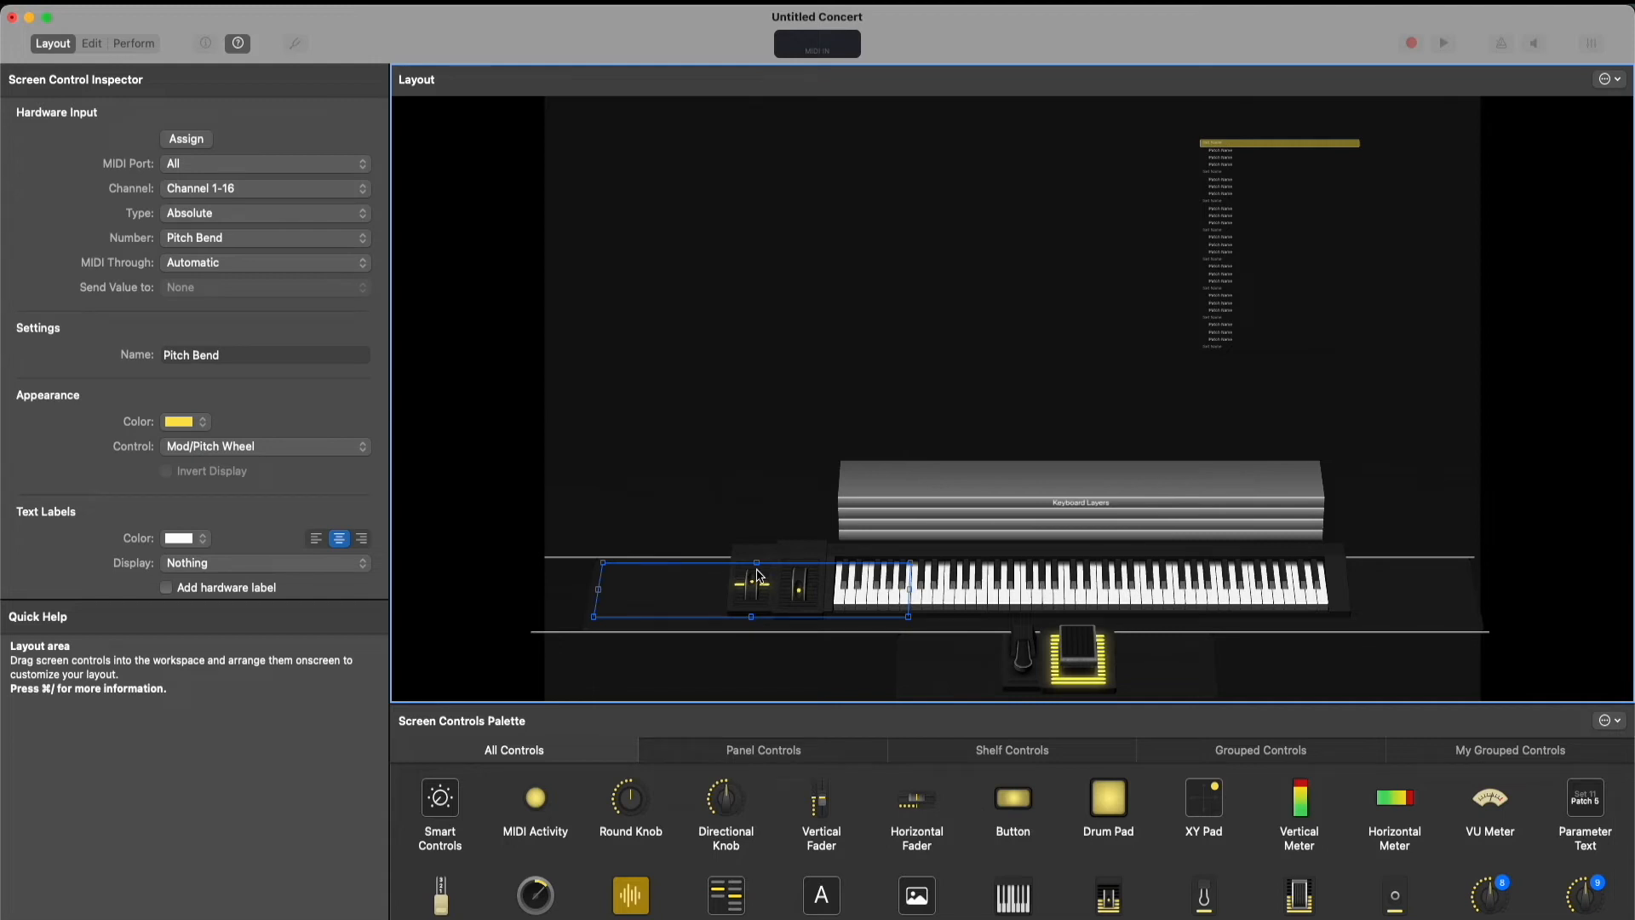
pyautogui.click(728, 553)
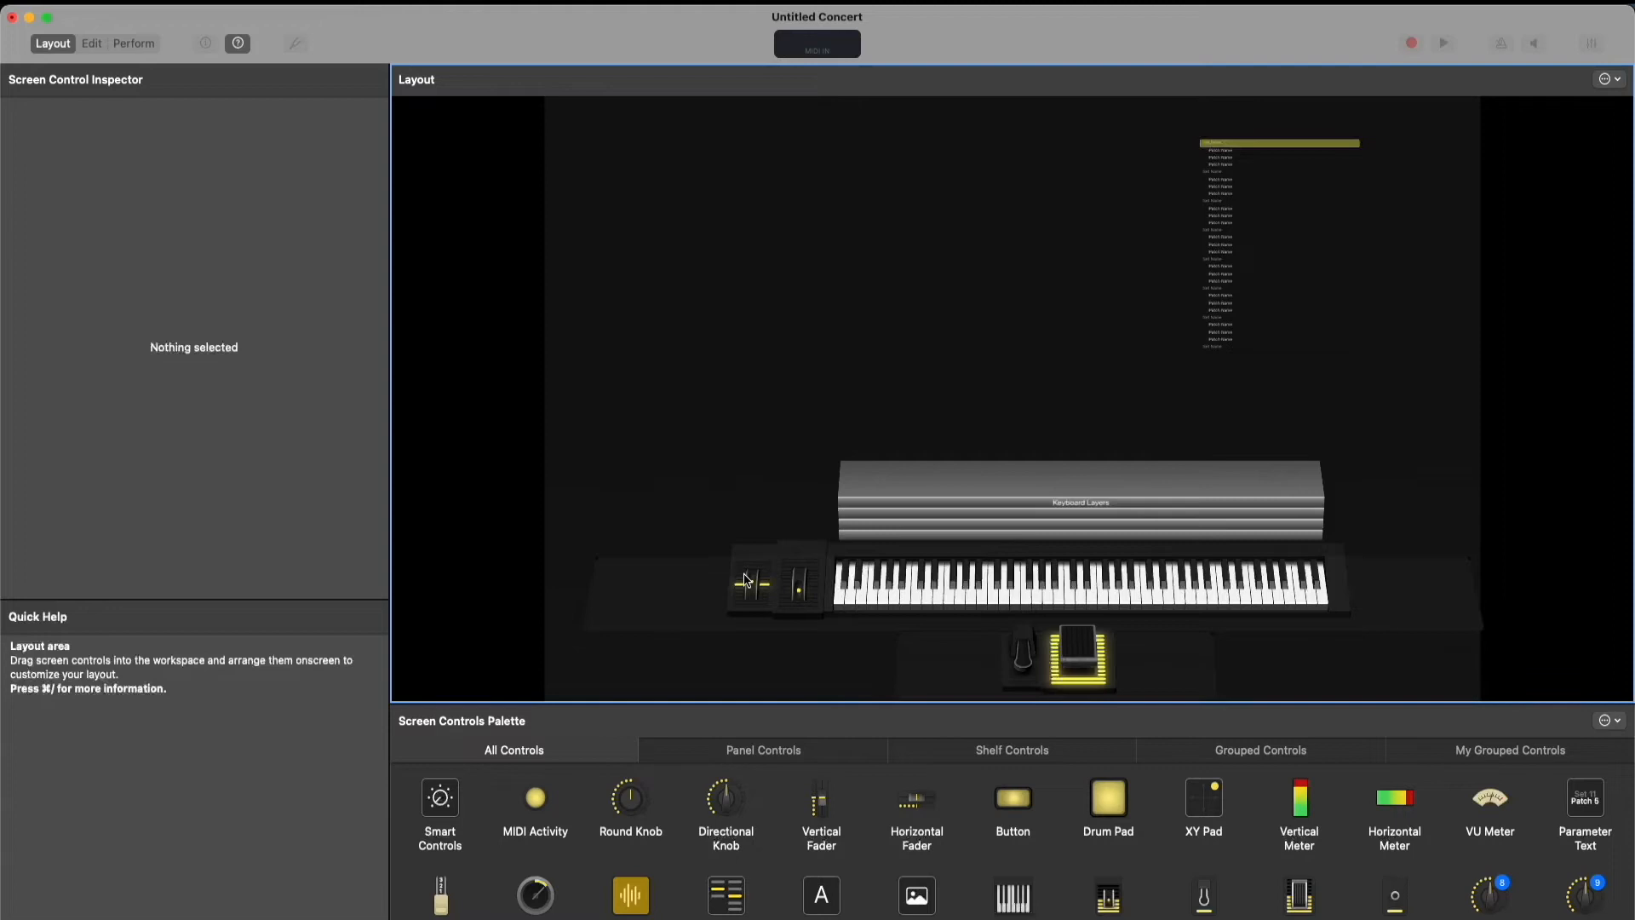
pyautogui.click(1019, 583)
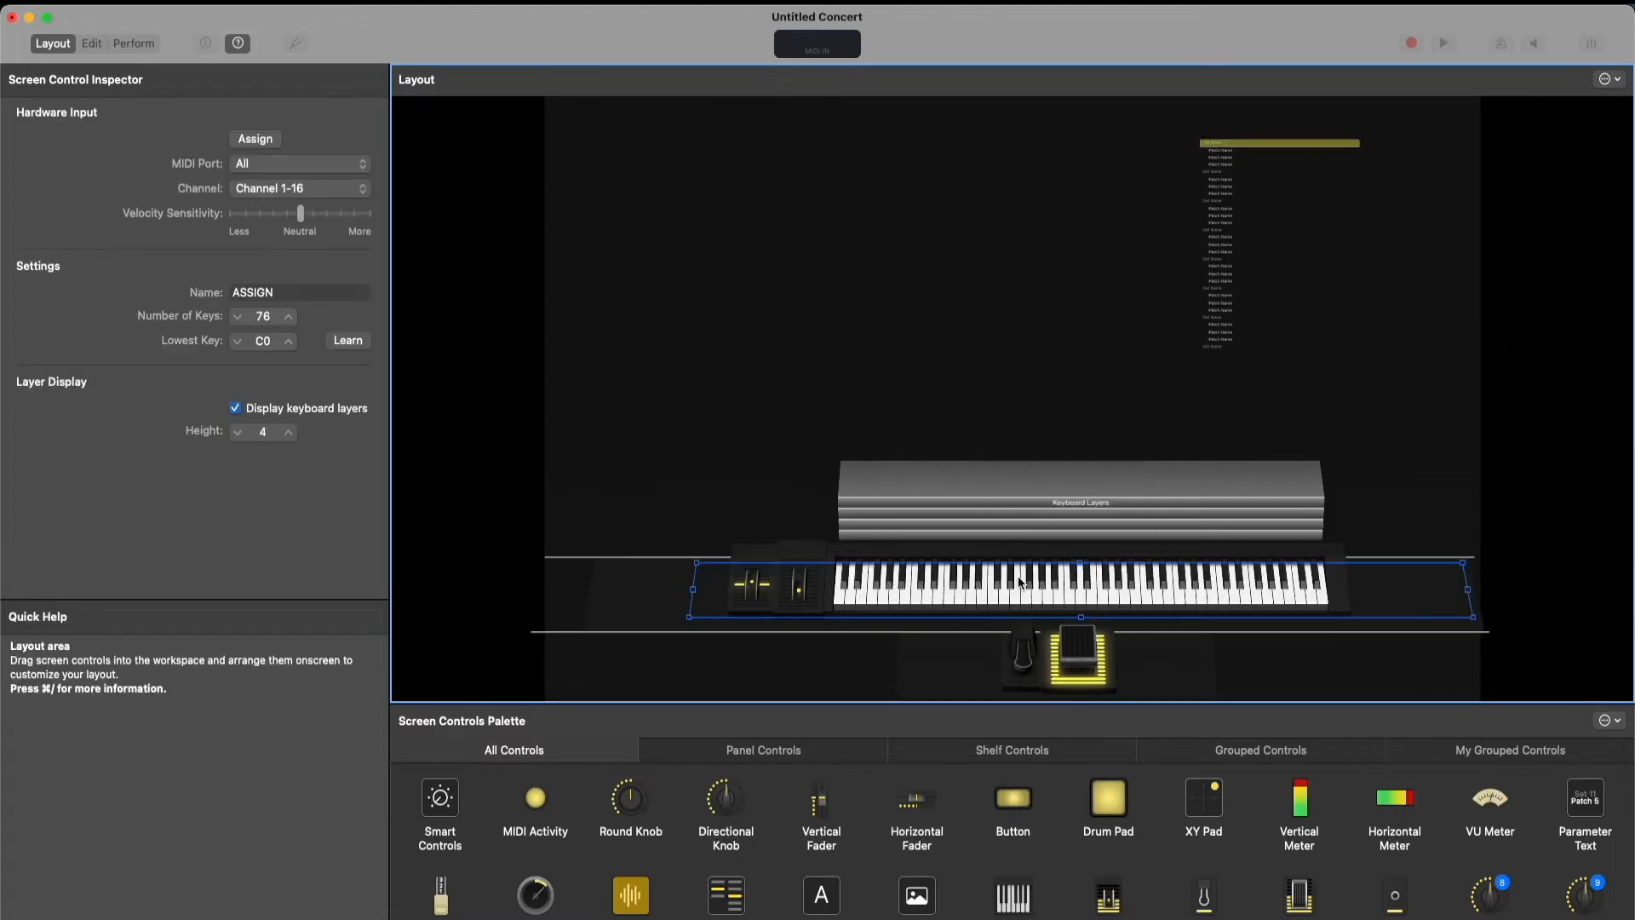
pyautogui.moveTo(620, 403); pyautogui.dragTo(1448, 692)
pyautogui.moveTo(1143, 593); pyautogui.dragTo(1143, 599)
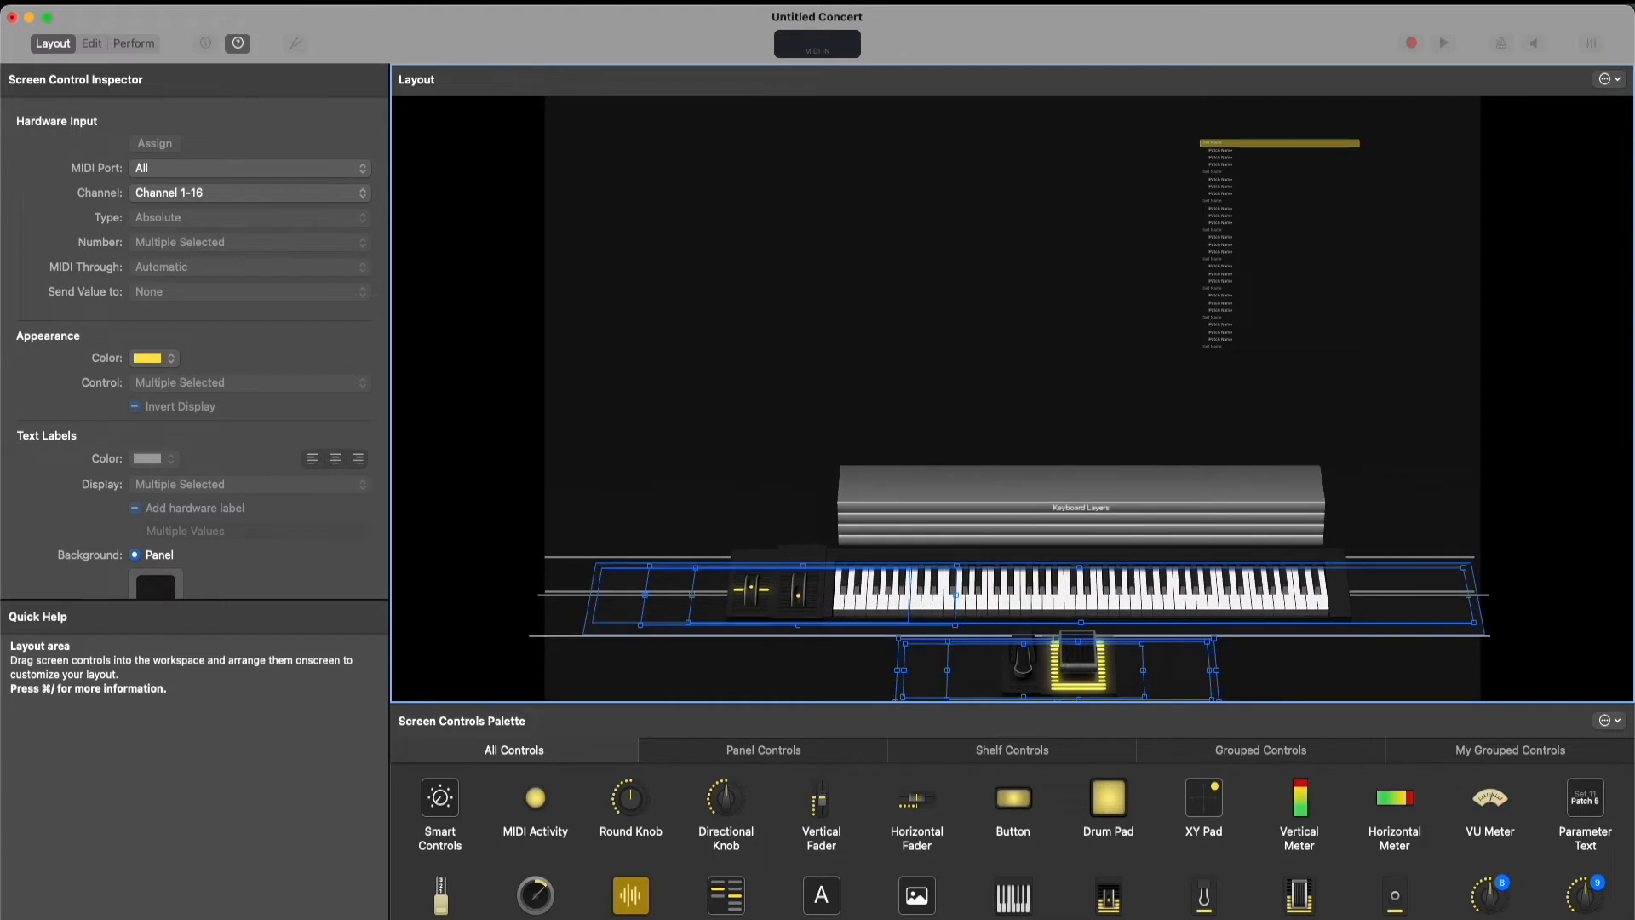
# Delete the patch list from the area above the keyboard
pyautogui.click(986, 354)
pyautogui.click(1271, 181)
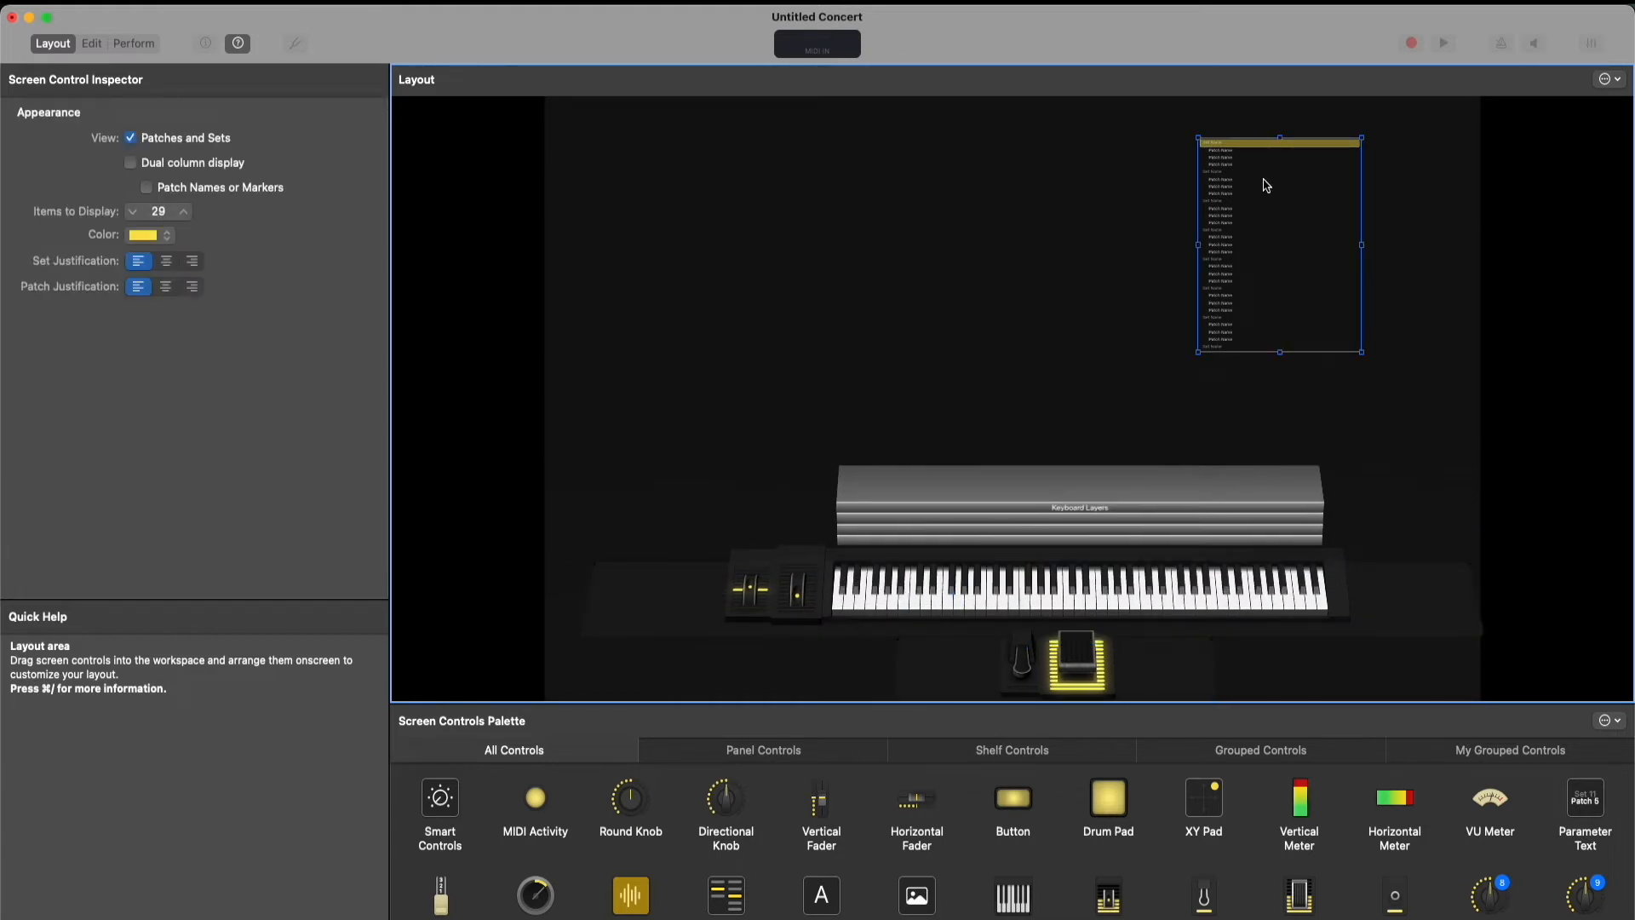
pyautogui.press('Delete')
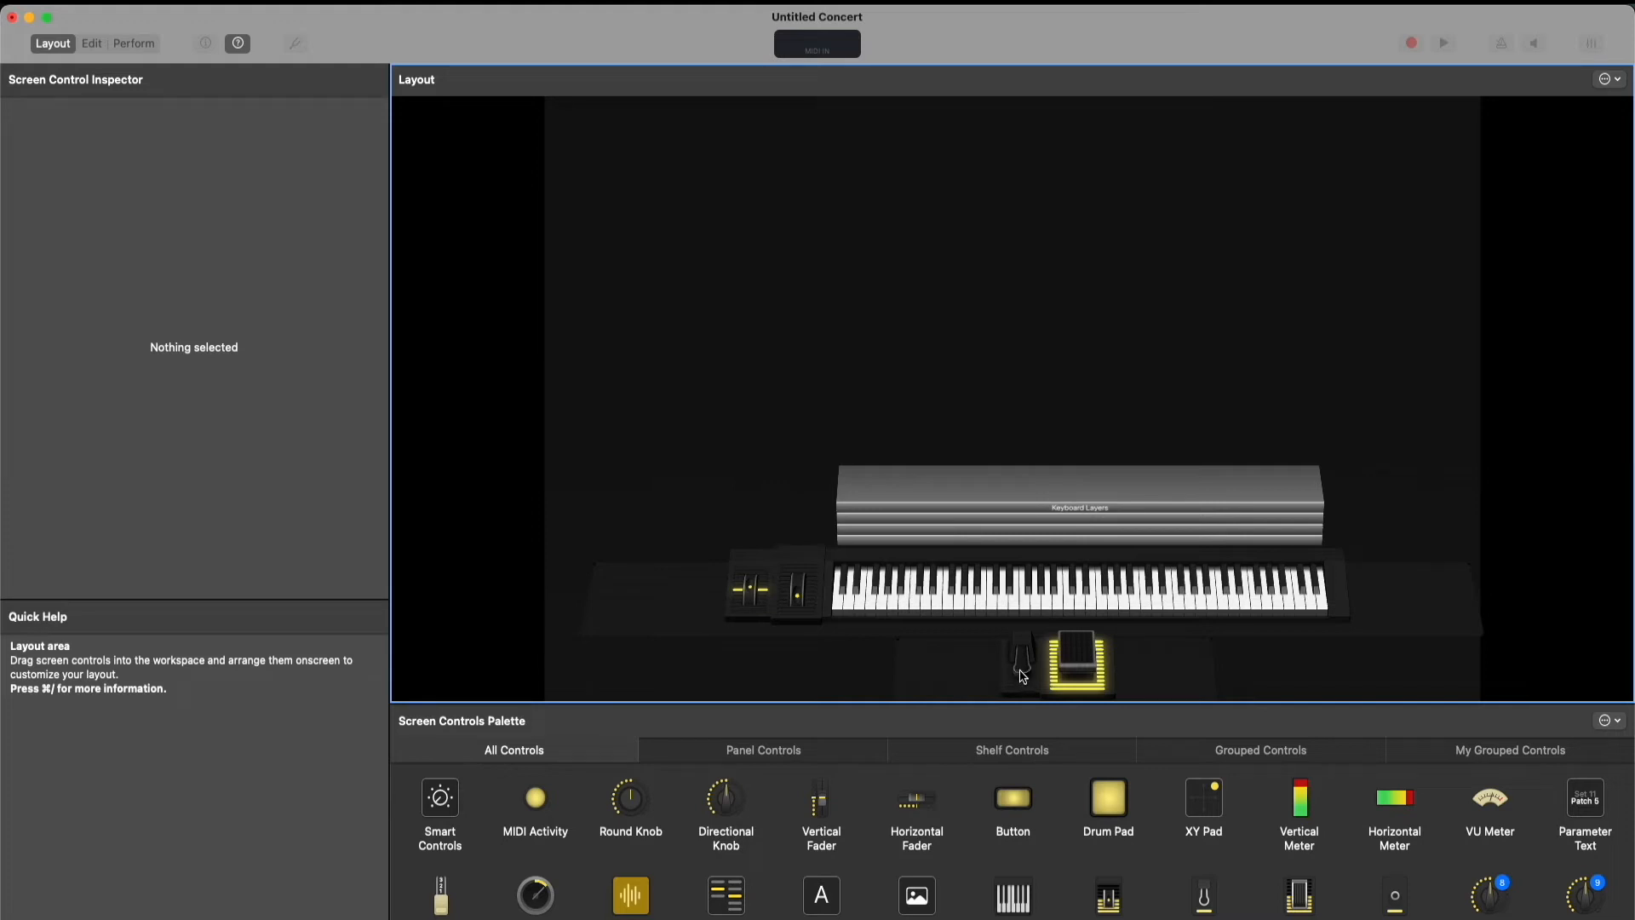
# Switch to Finder, review the MIDI controller photo IMG_4993.heic from Downloads, and close the photo and the Finder window
pyautogui.moveTo(1048, 911)
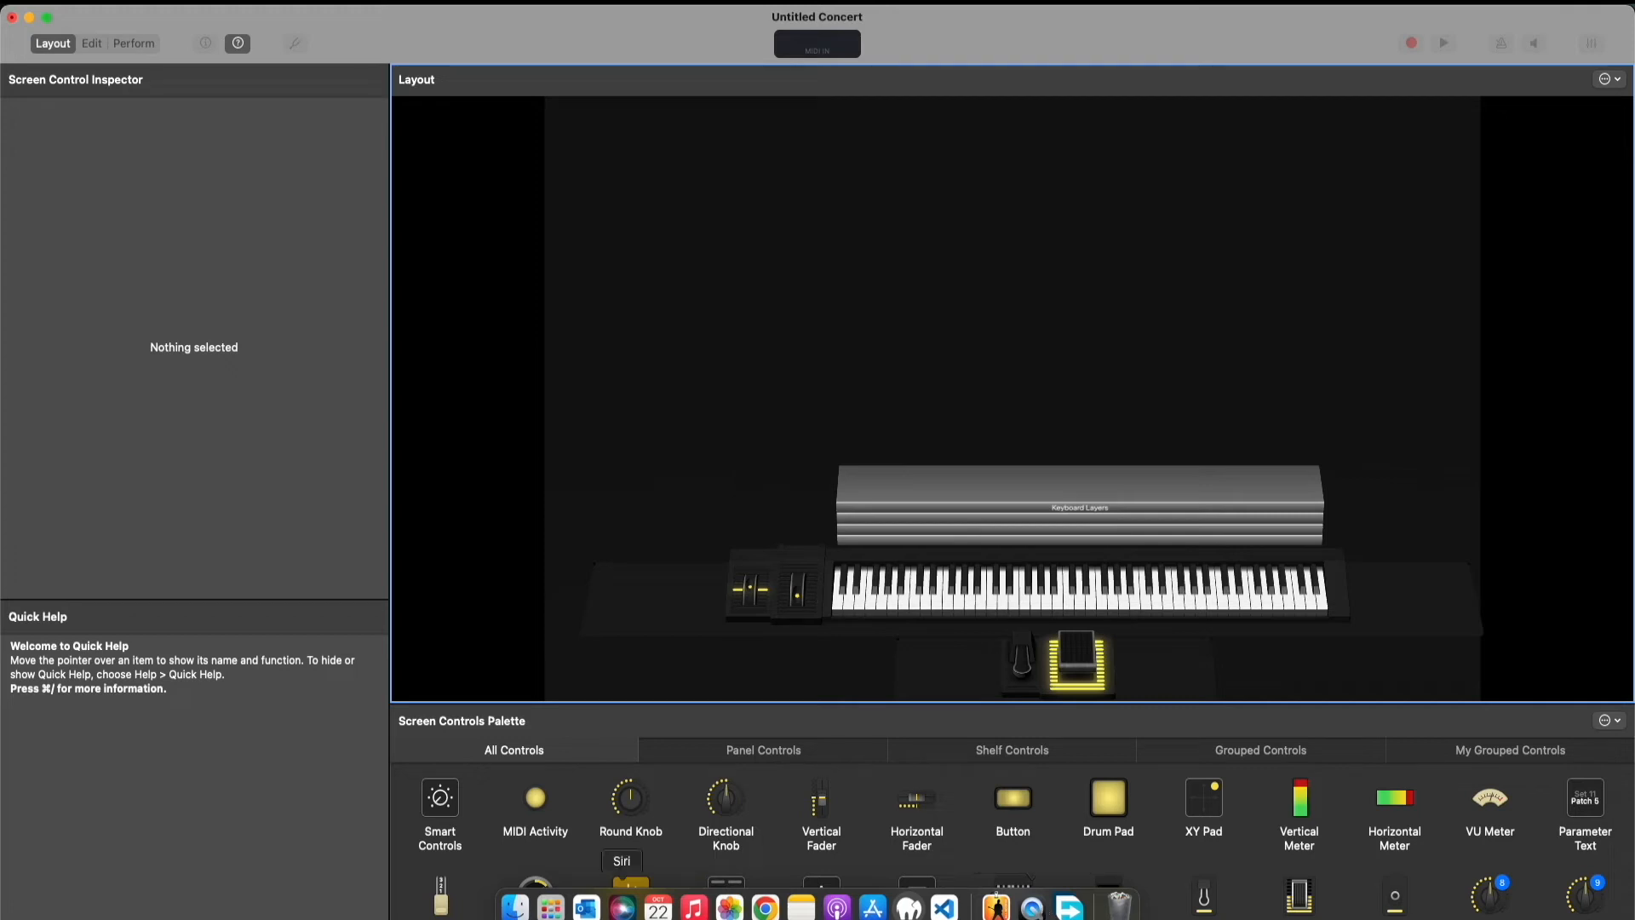
pyautogui.click(511, 909)
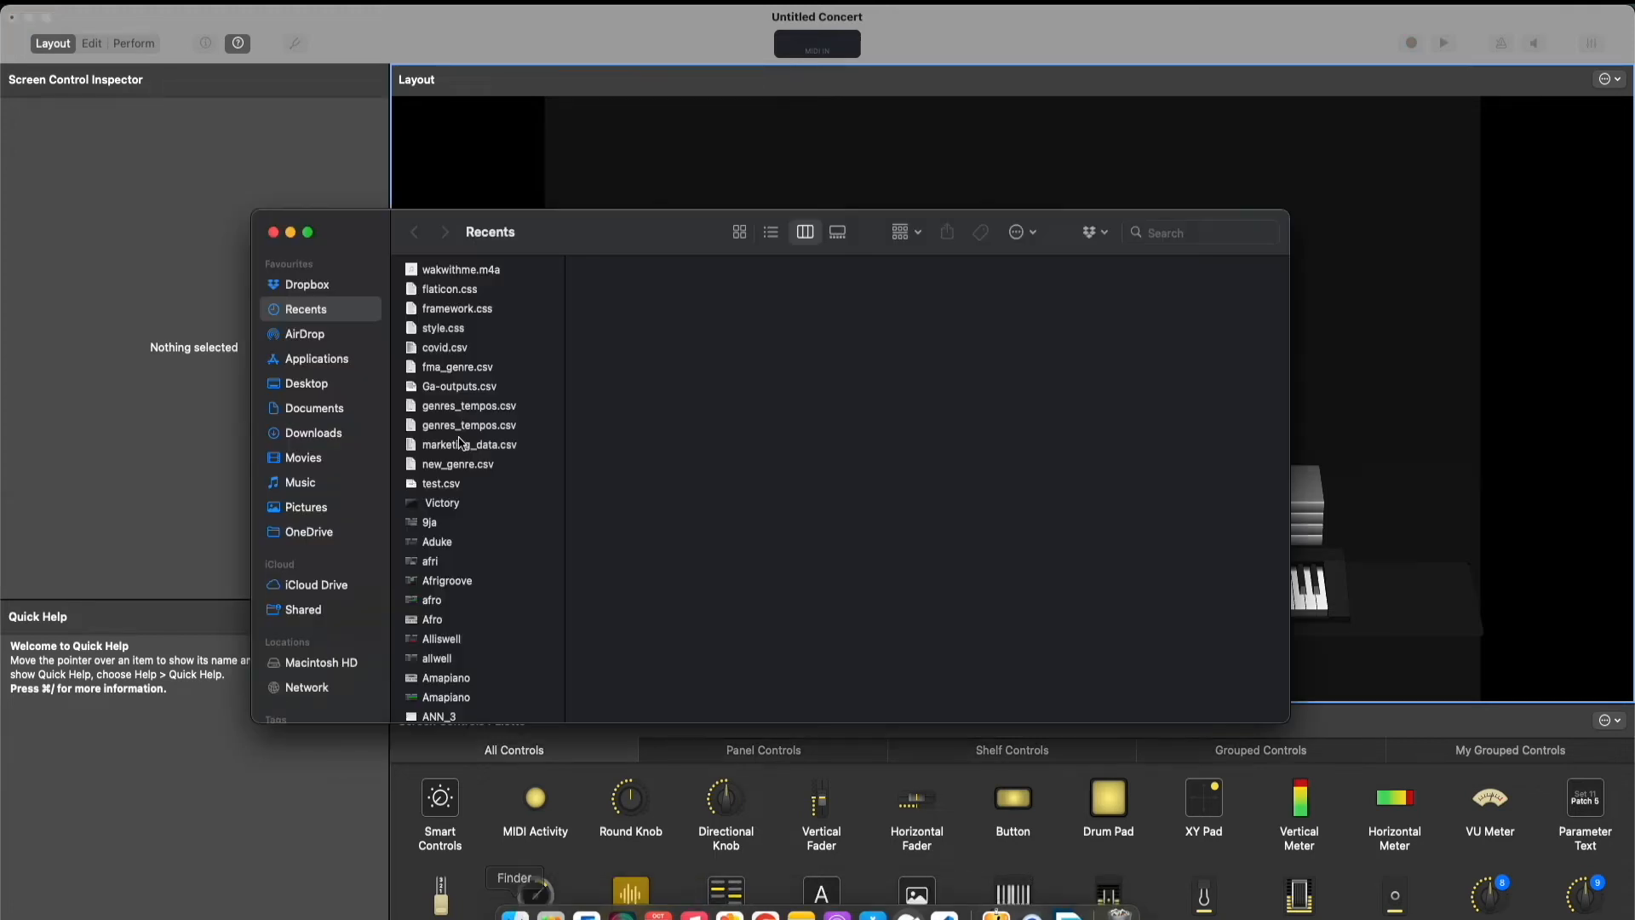
pyautogui.click(315, 435)
pyautogui.doubleClick(469, 293)
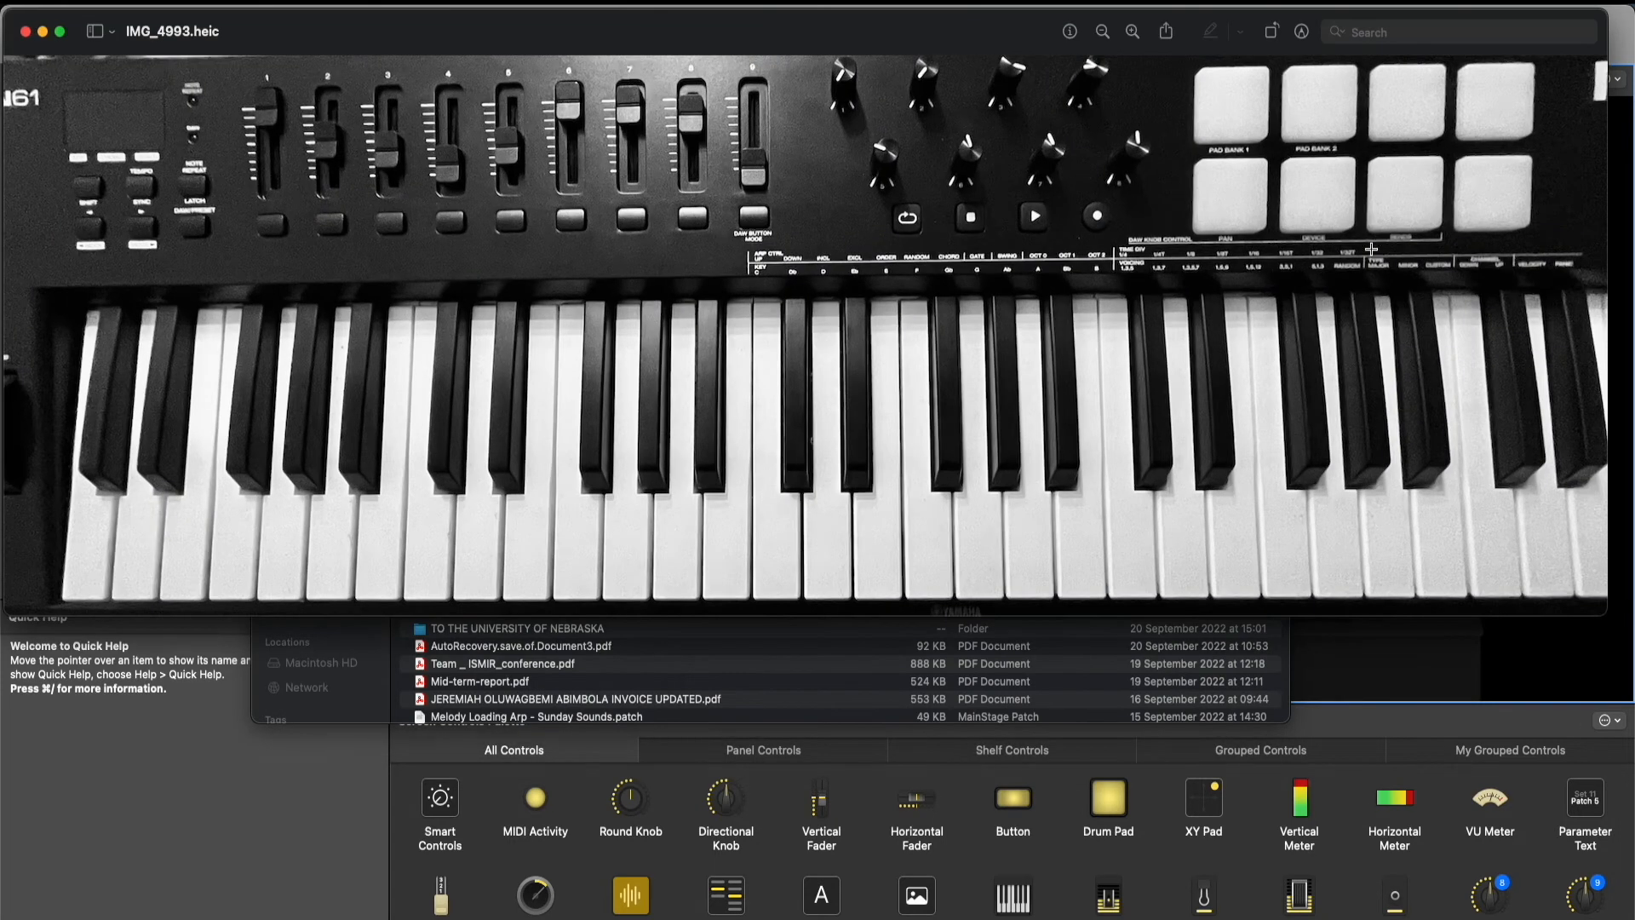
pyautogui.click(42, 31)
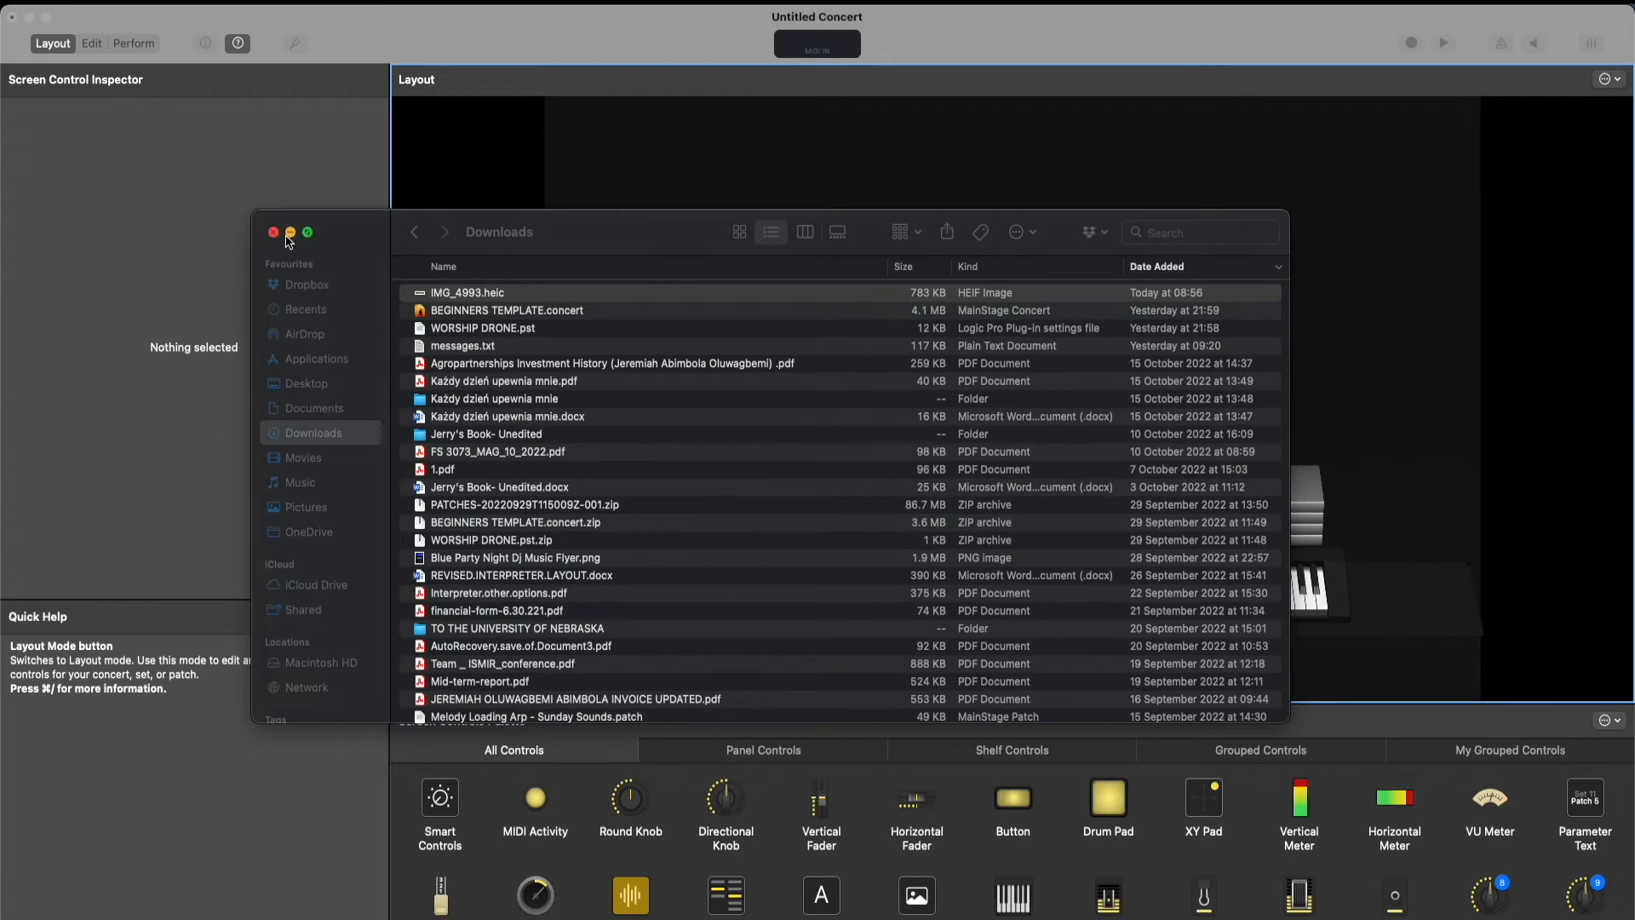
pyautogui.click(274, 233)
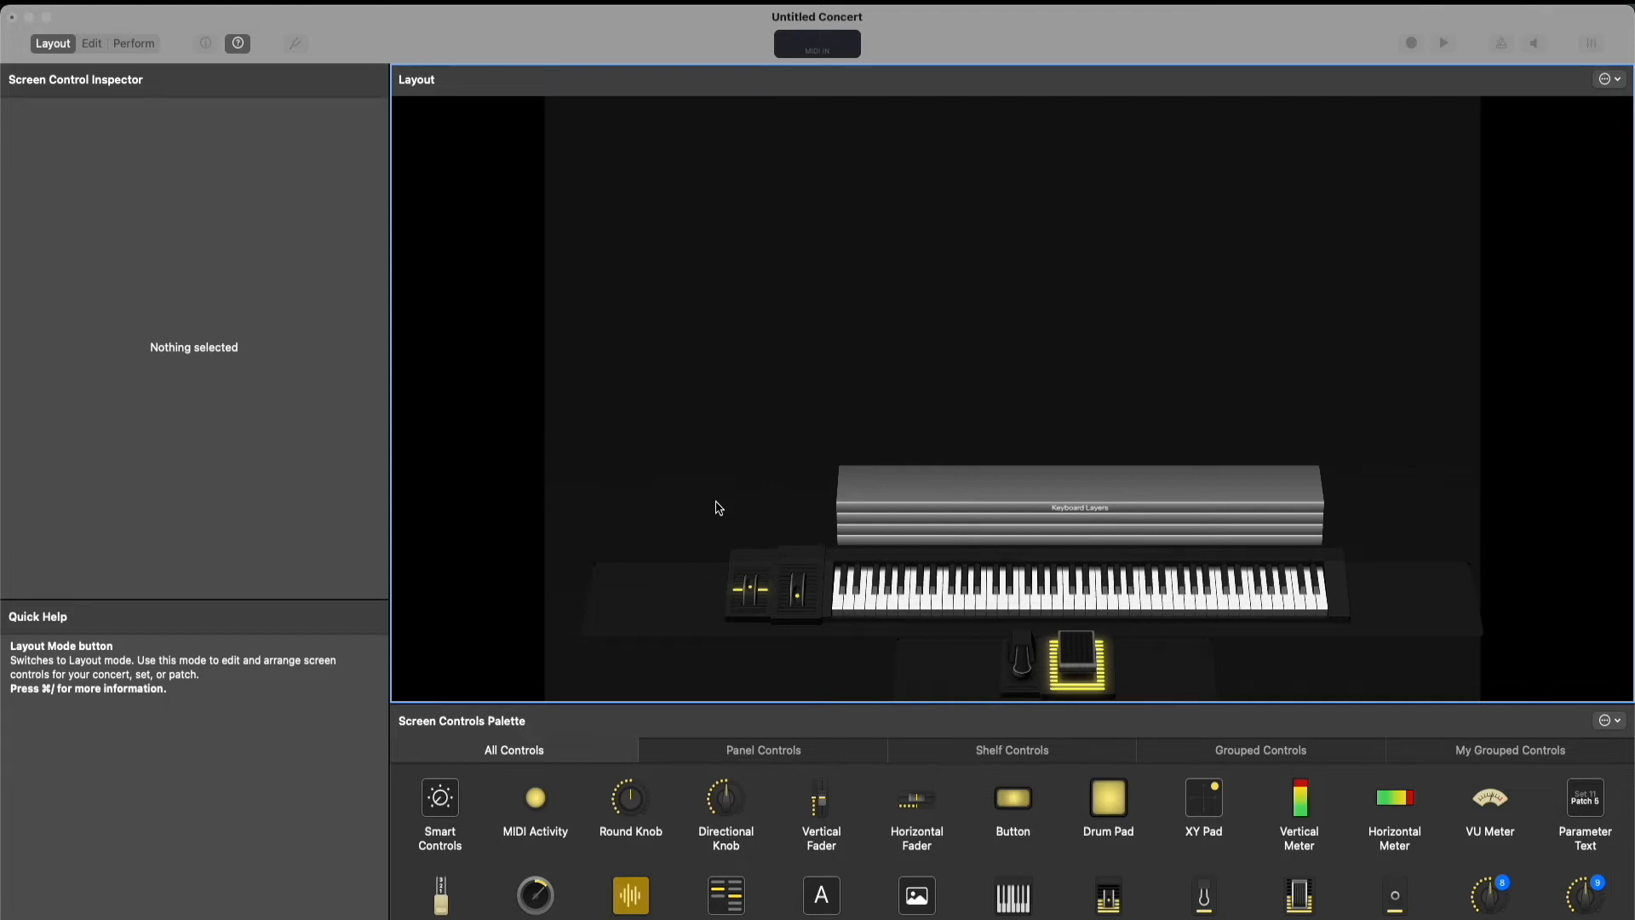
# Examine the full, panel and shelf control collections in the Screen Controls Palette
pyautogui.scroll(-3, 1110, 817)
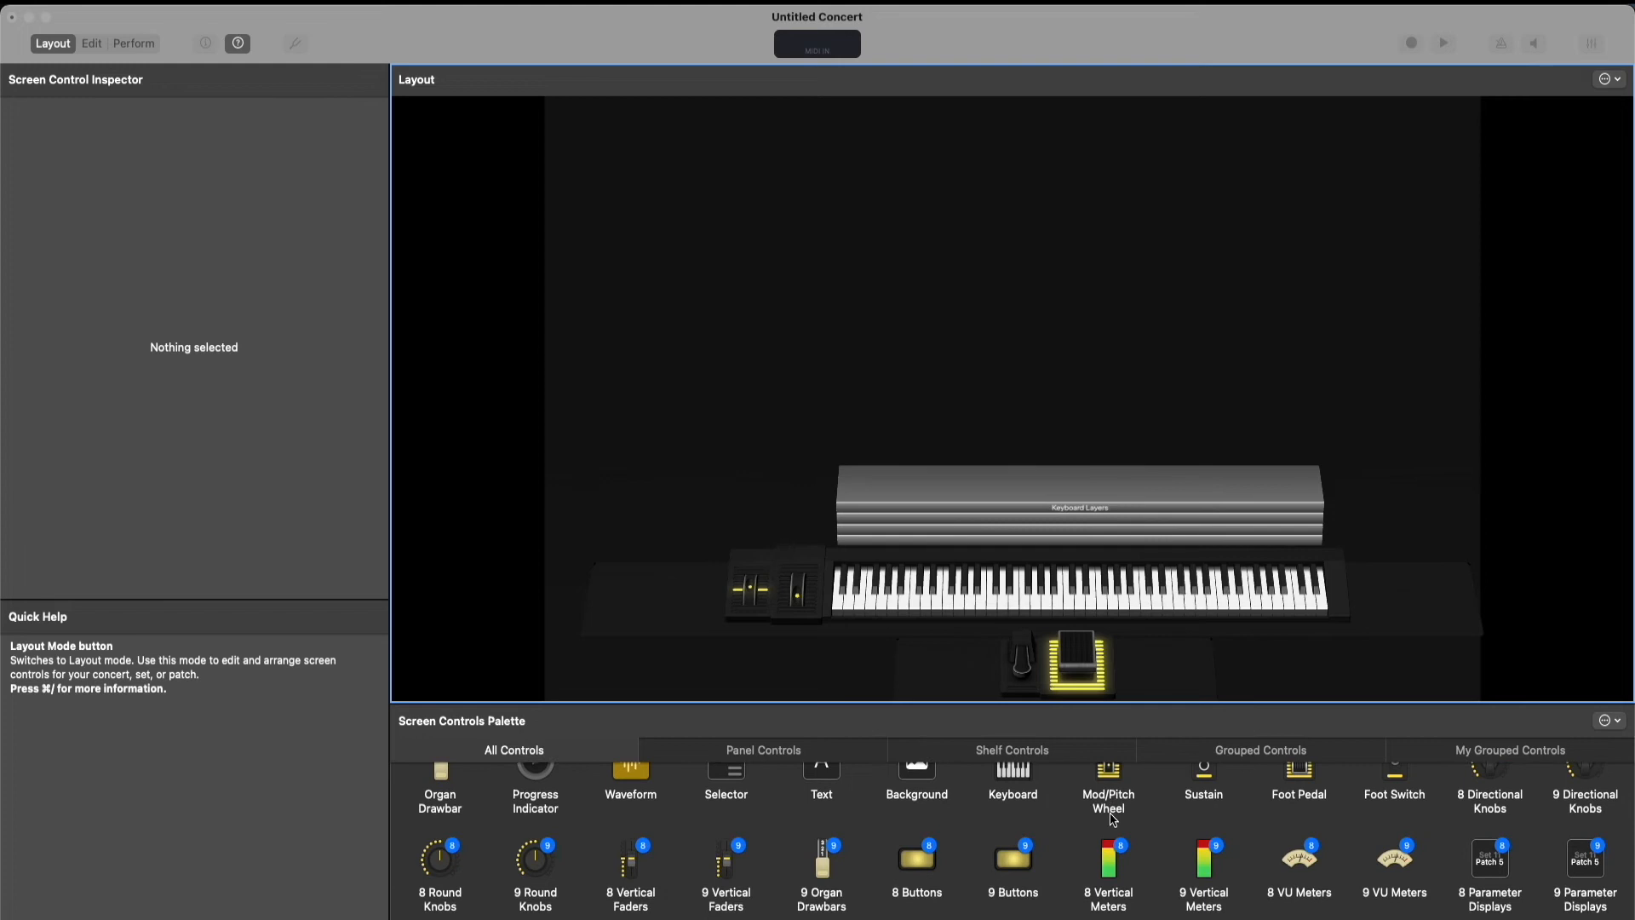
pyautogui.click(831, 751)
pyautogui.click(790, 752)
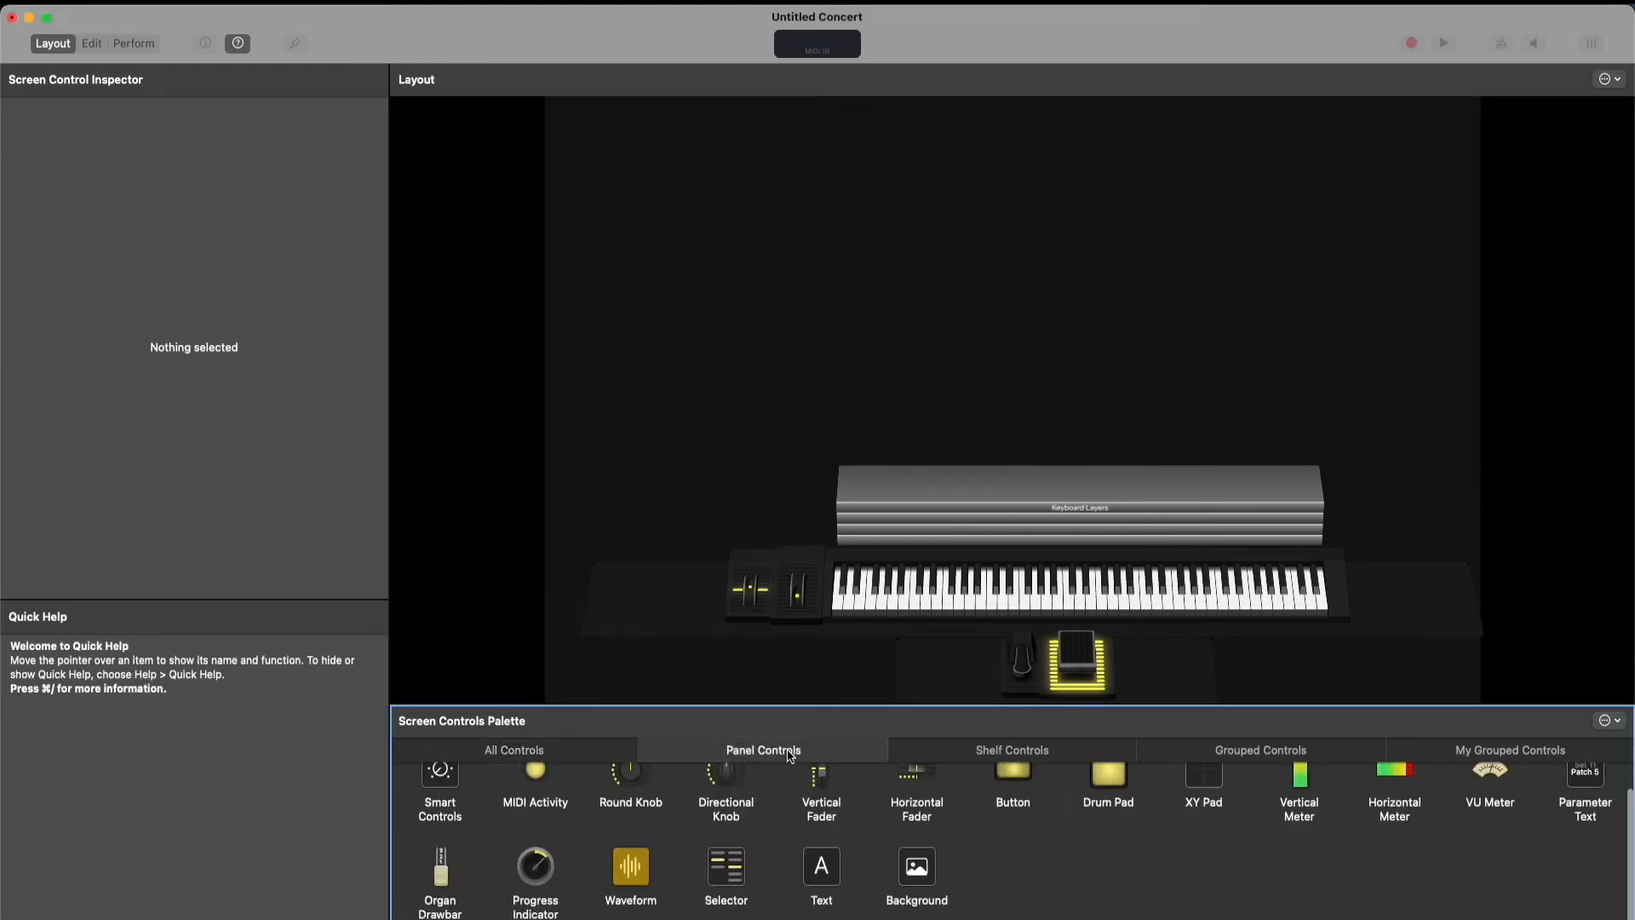
pyautogui.click(1025, 754)
# Browse the grouped controls and add a set of 9 Vertical Faders to the empty area above the keyboard
pyautogui.click(1262, 755)
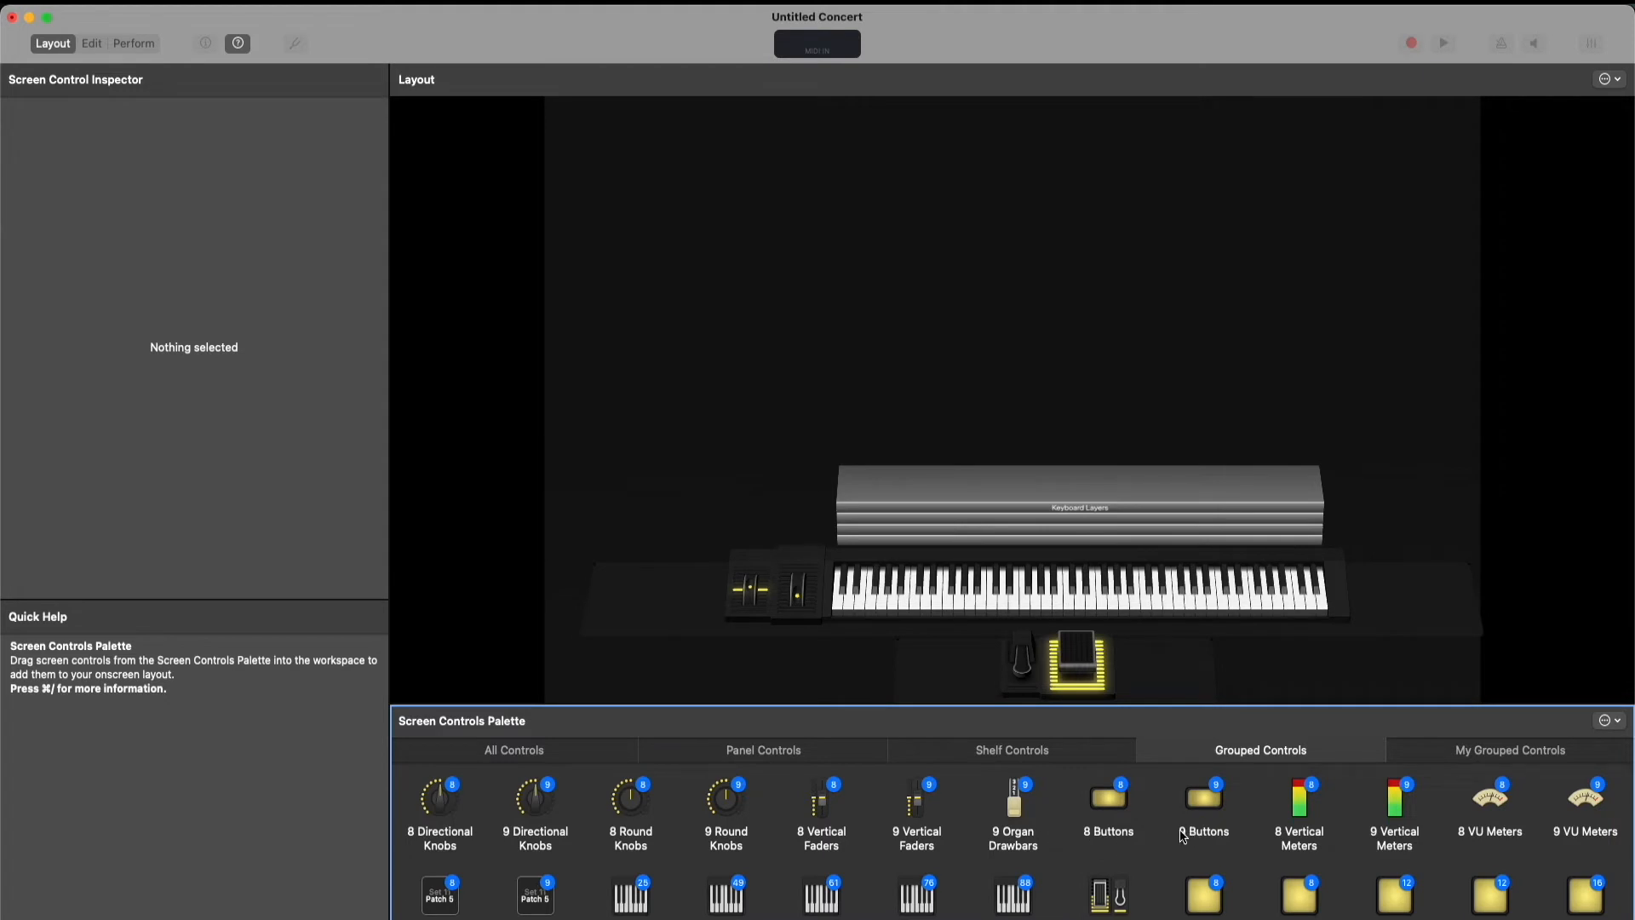
pyautogui.scroll(-2, 1173, 831)
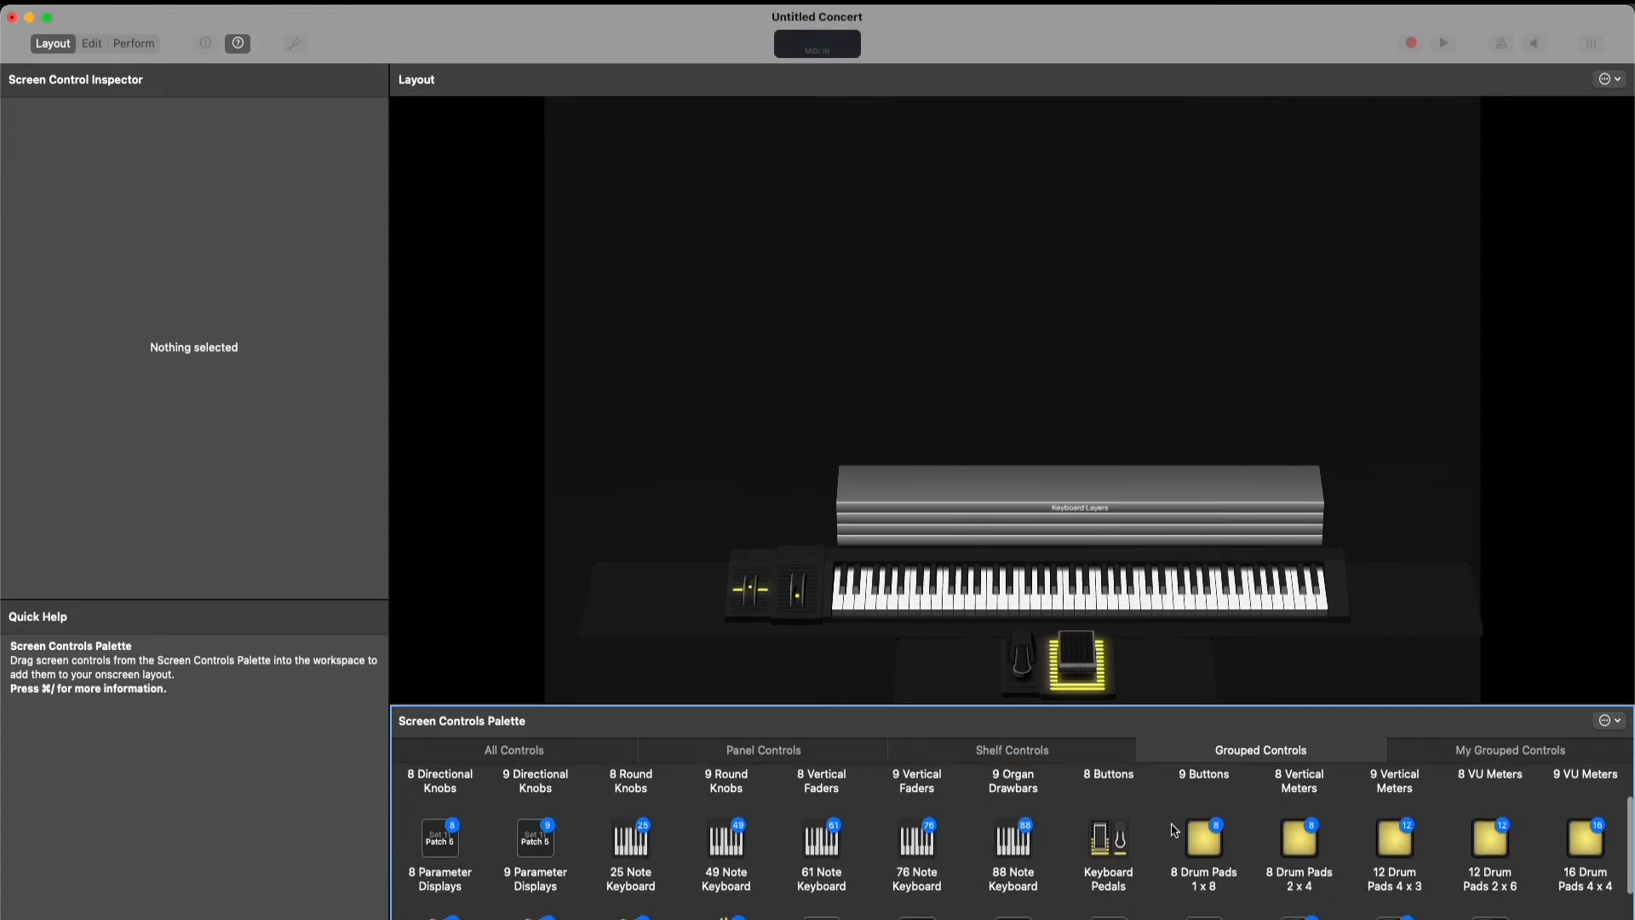
pyautogui.scroll(2, 1174, 830)
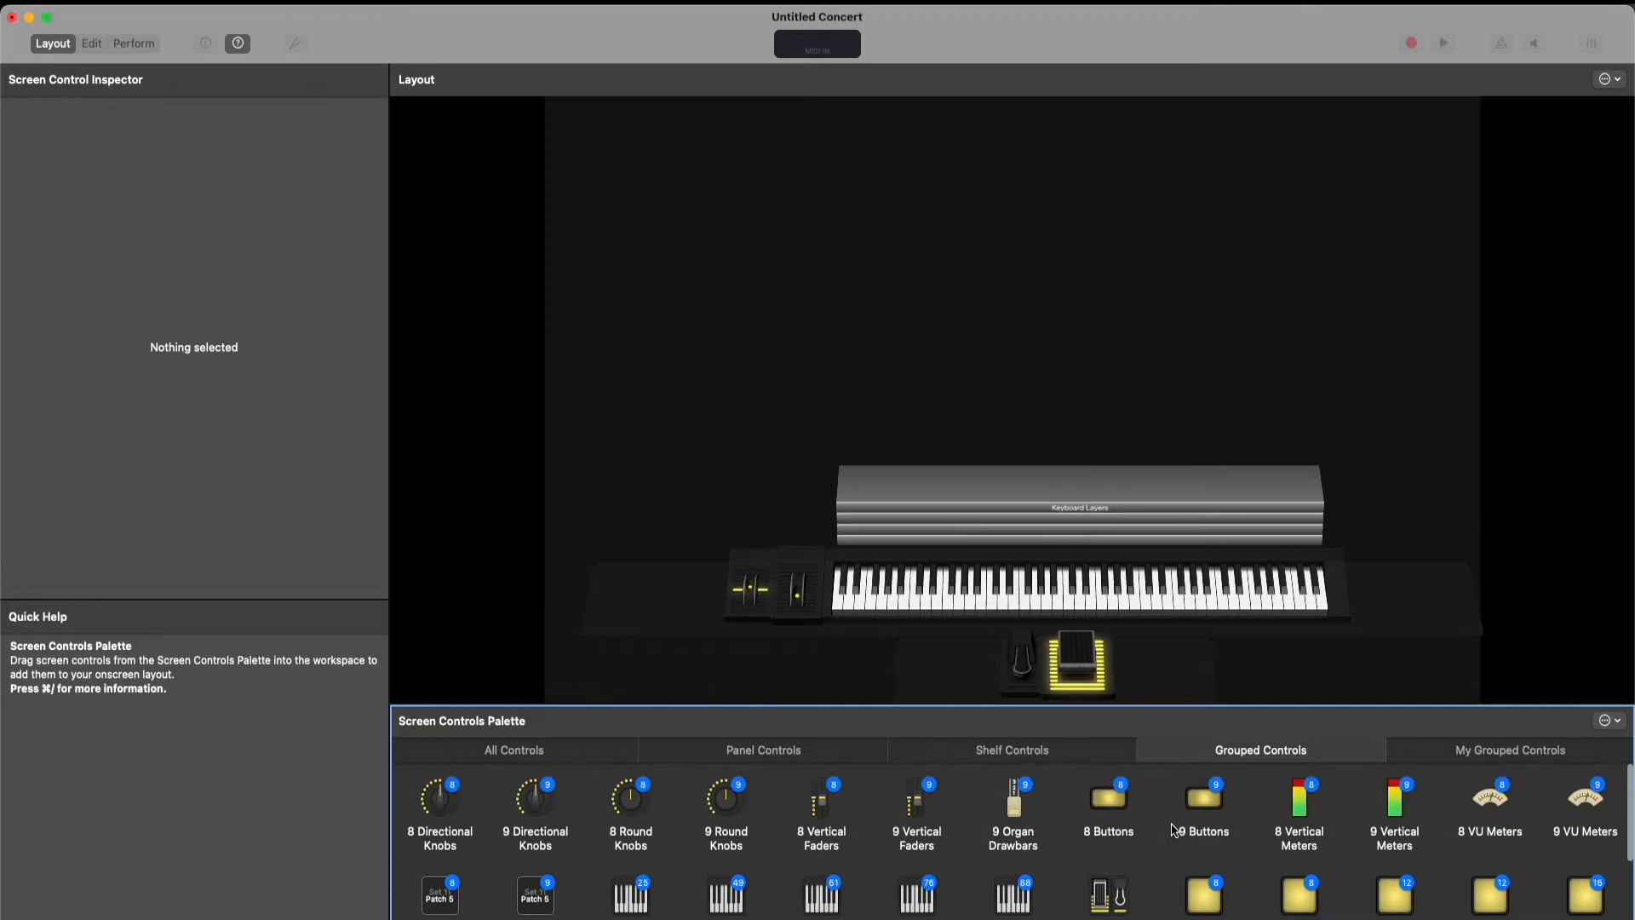
pyautogui.scroll(-3, 1174, 831)
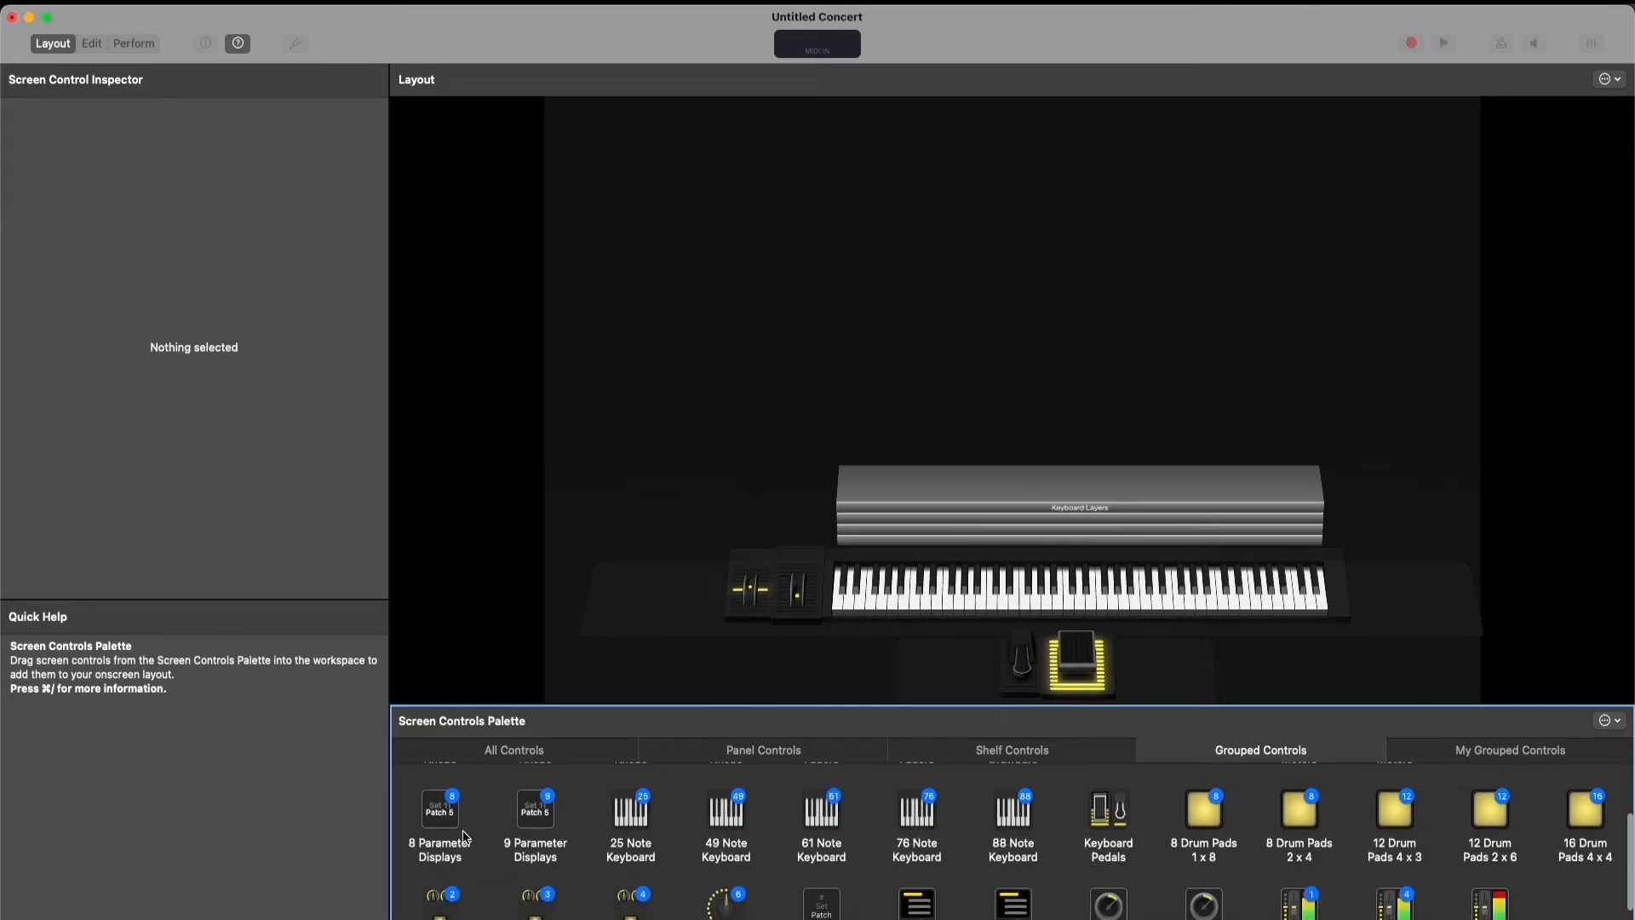
pyautogui.scroll(-2, 535, 833)
pyautogui.scroll(5, 535, 832)
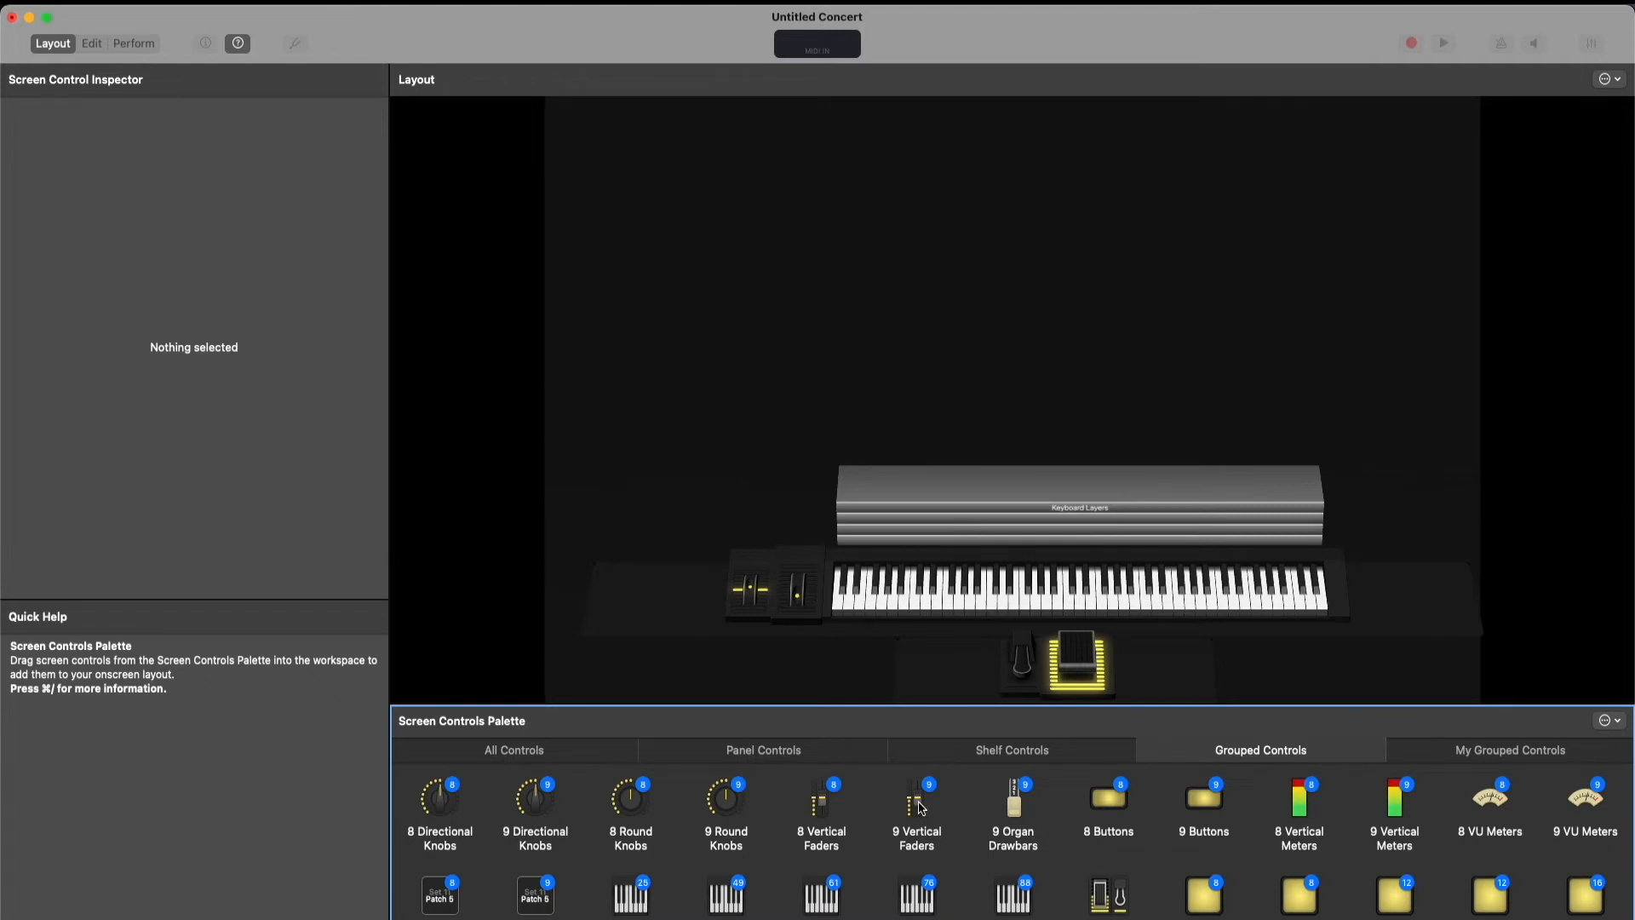
pyautogui.moveTo(919, 807); pyautogui.dragTo(958, 224)
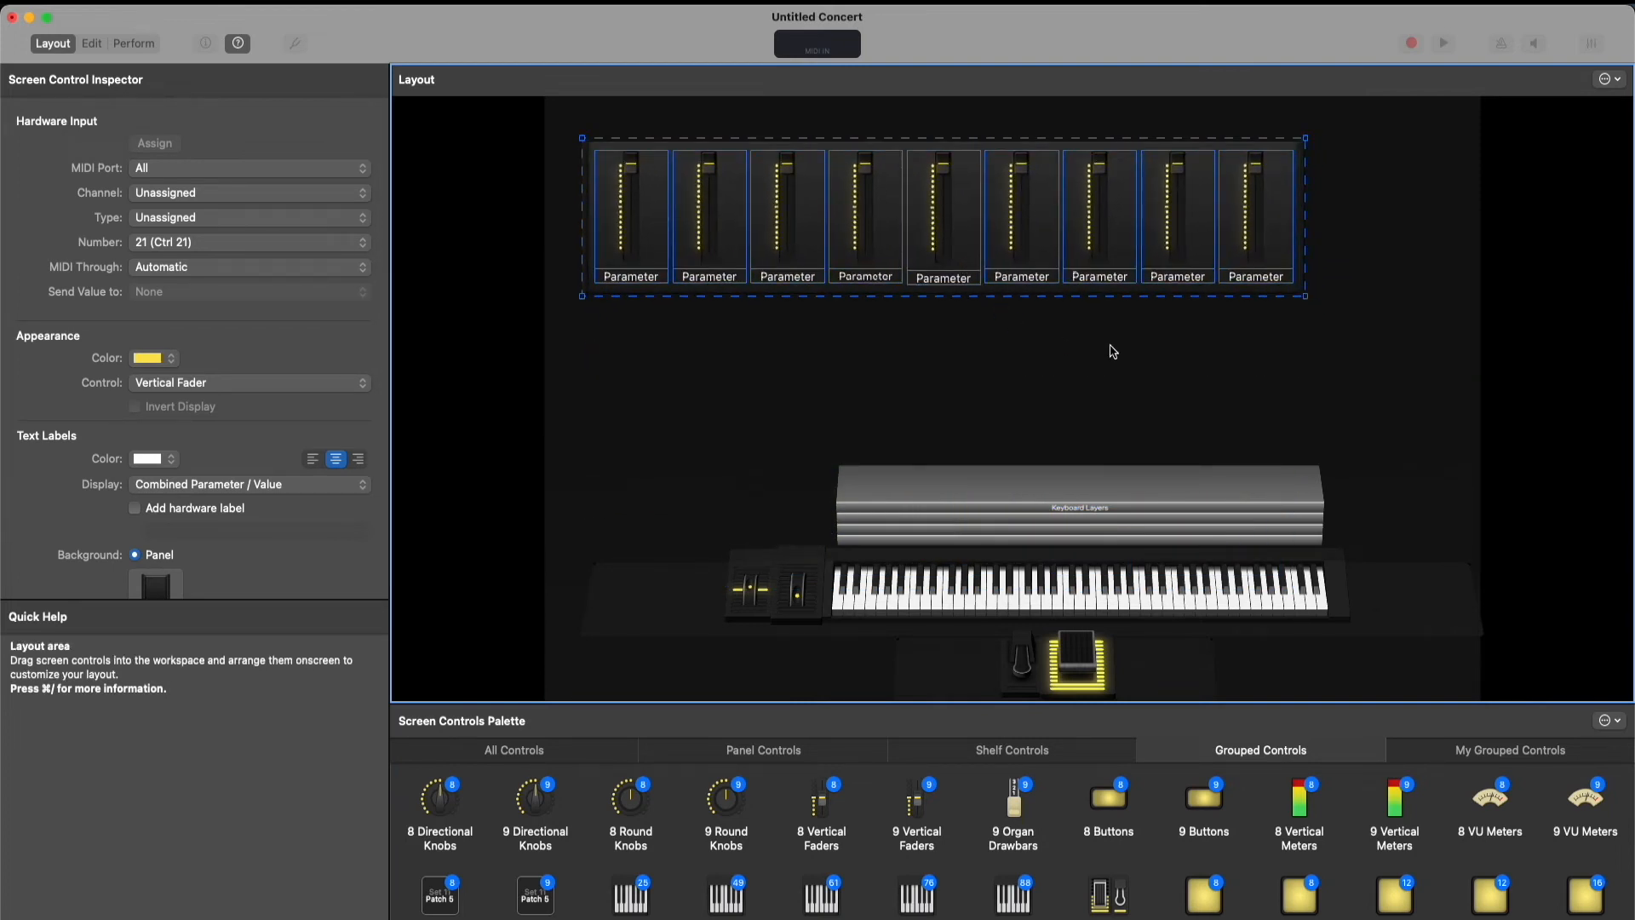
# Shrink the panel of nine vertical faders to a more compact size above the keyboard
pyautogui.moveTo(1309, 305)
pyautogui.mouseDown()
pyautogui.moveTo(1098, 259)
pyautogui.moveTo(1321, 310)
pyautogui.mouseUp()
pyautogui.click(1225, 259)
pyautogui.click(1305, 217)
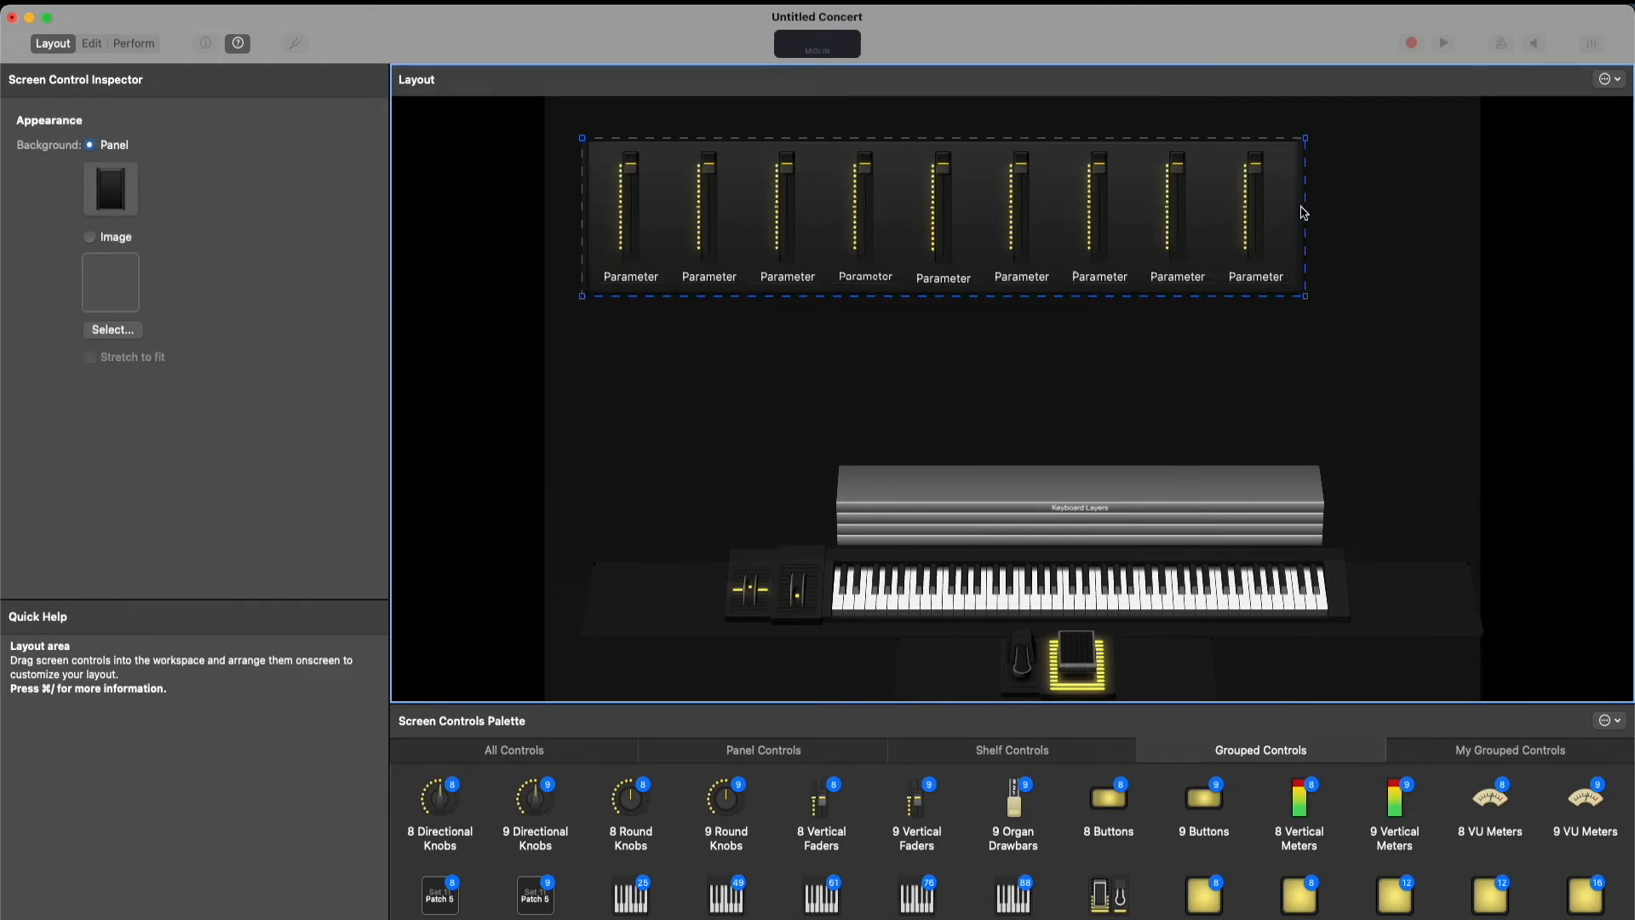
pyautogui.moveTo(1306, 297); pyautogui.dragTo(1073, 258)
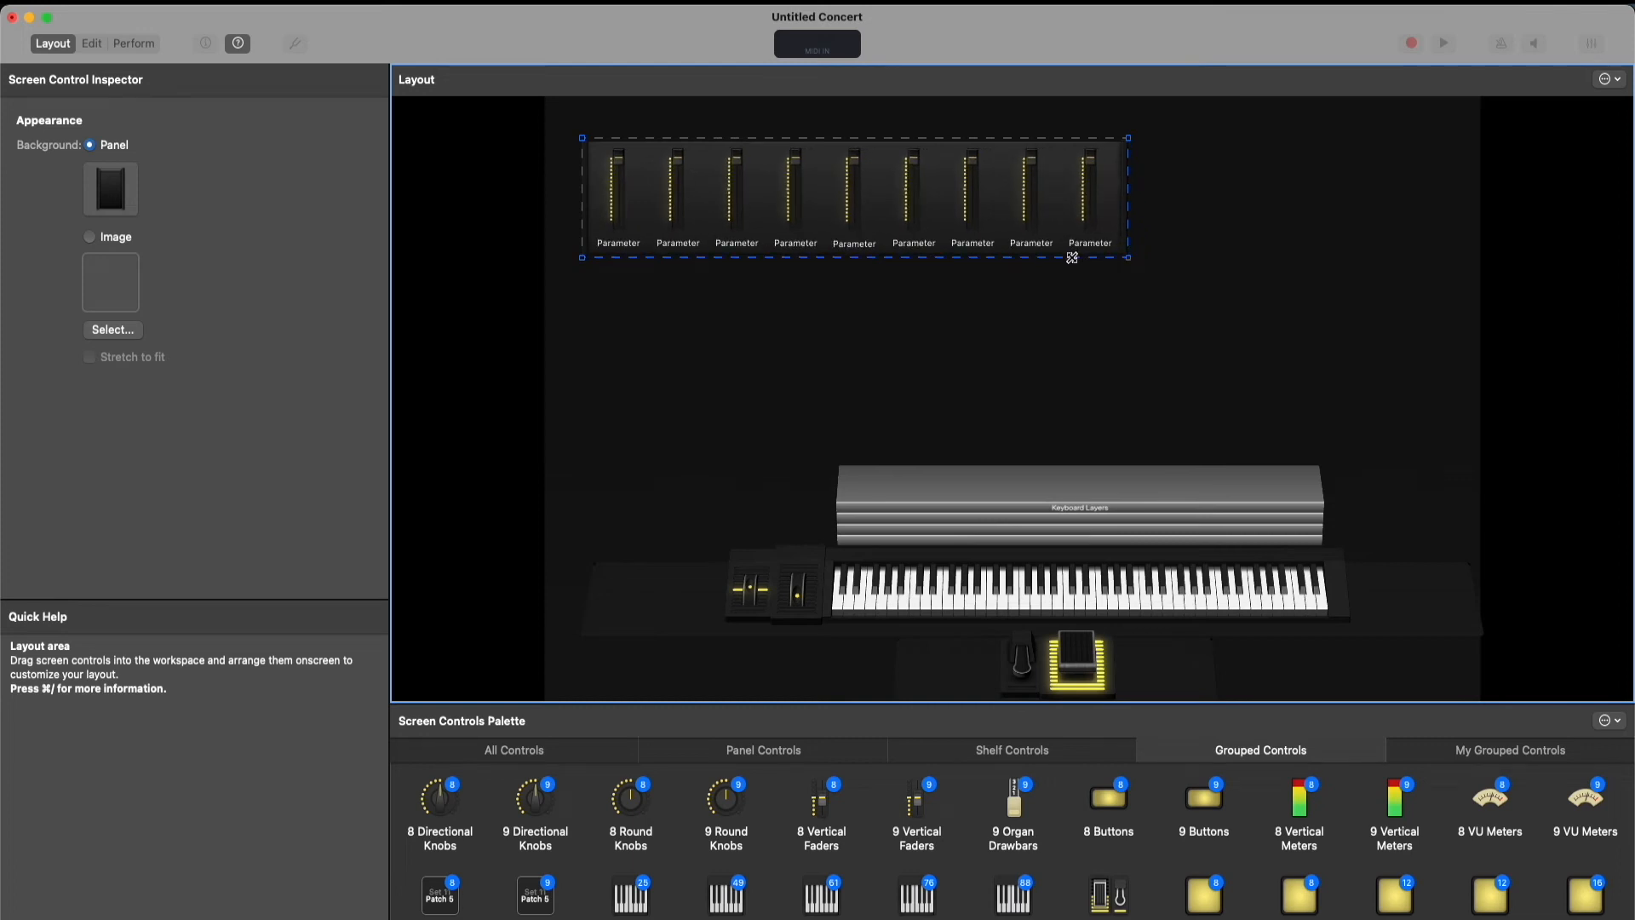
pyautogui.moveTo(1072, 257); pyautogui.dragTo(1028, 250)
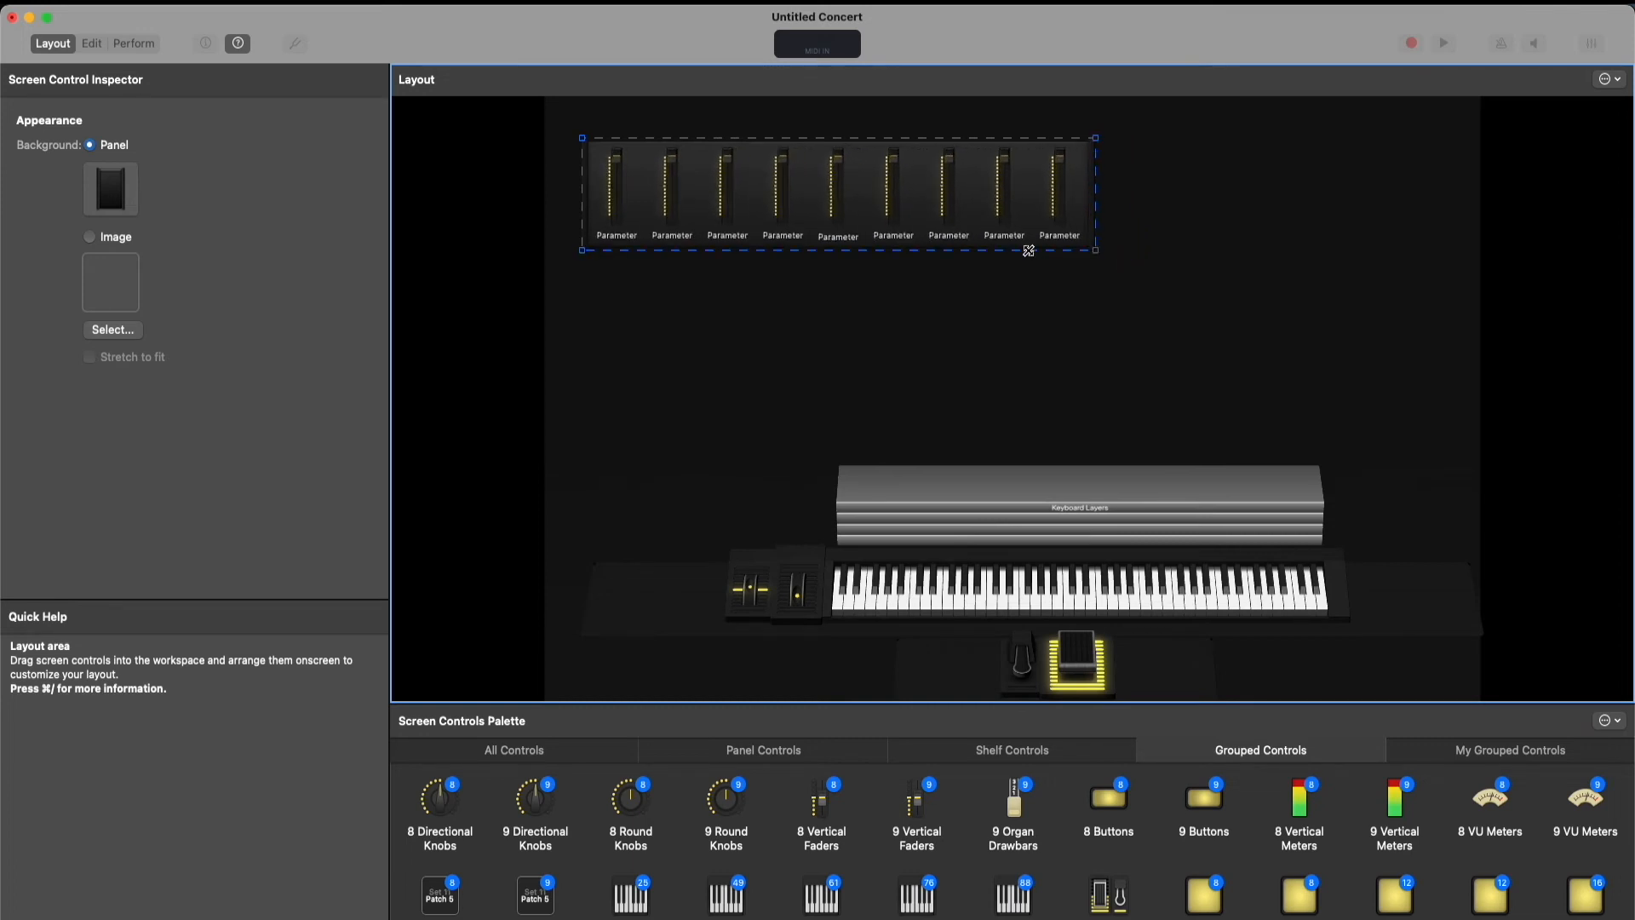
# Move the nine-fader panel slightly to the right and reduce its size further
pyautogui.moveTo(940, 213); pyautogui.dragTo(991, 214)
pyautogui.click(985, 279)
pyautogui.click(1040, 223)
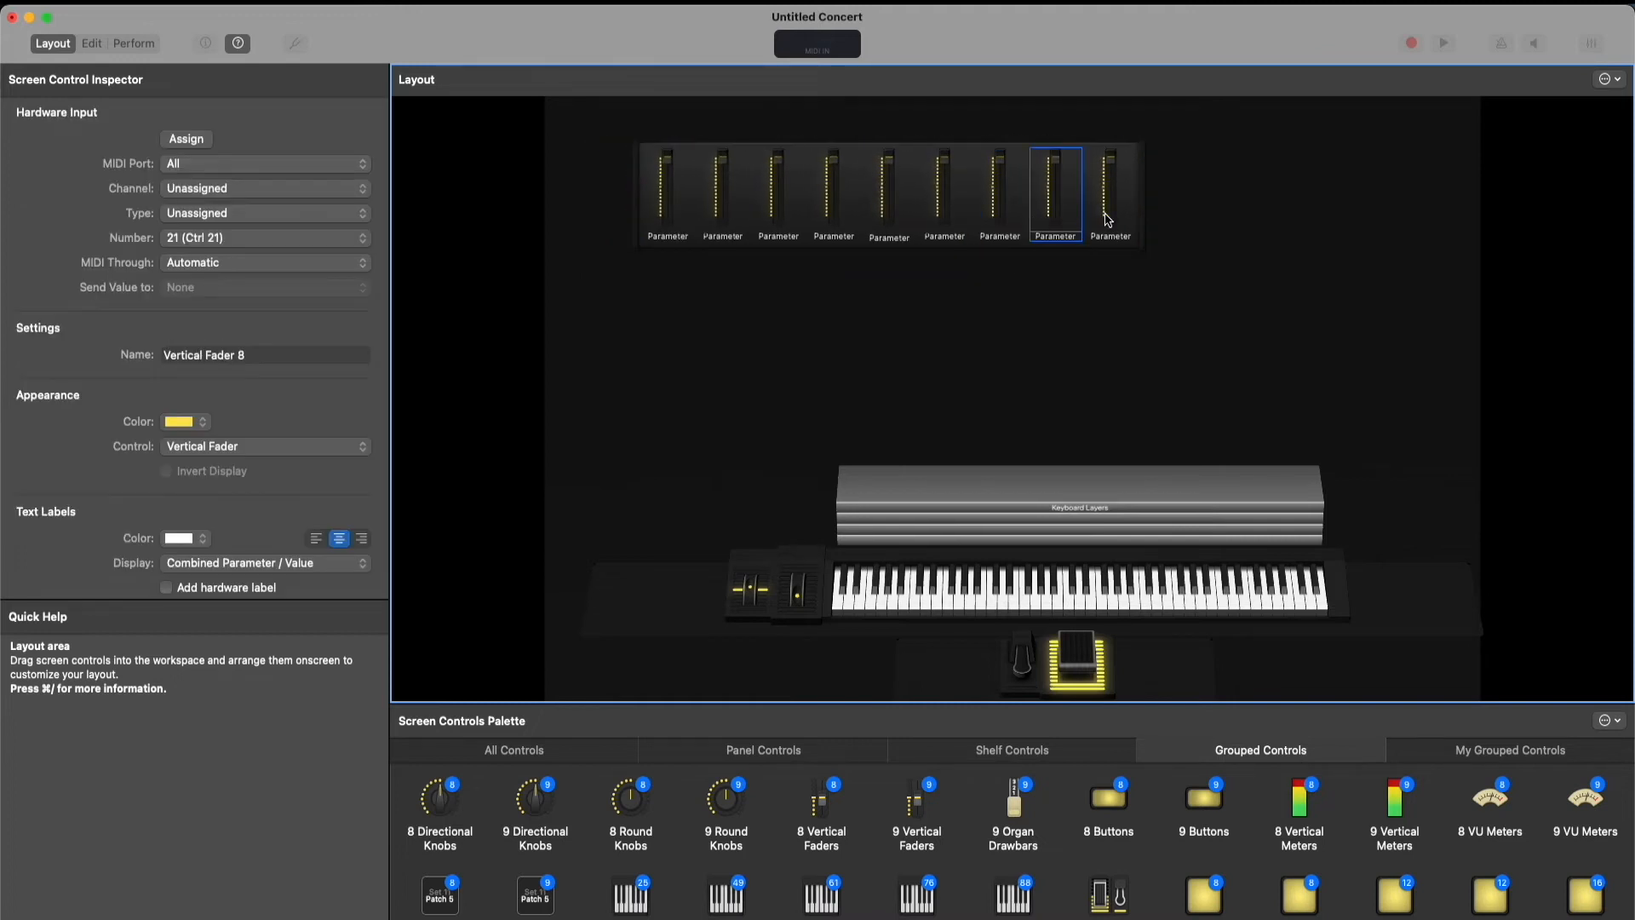
pyautogui.click(1152, 216)
pyautogui.click(1149, 213)
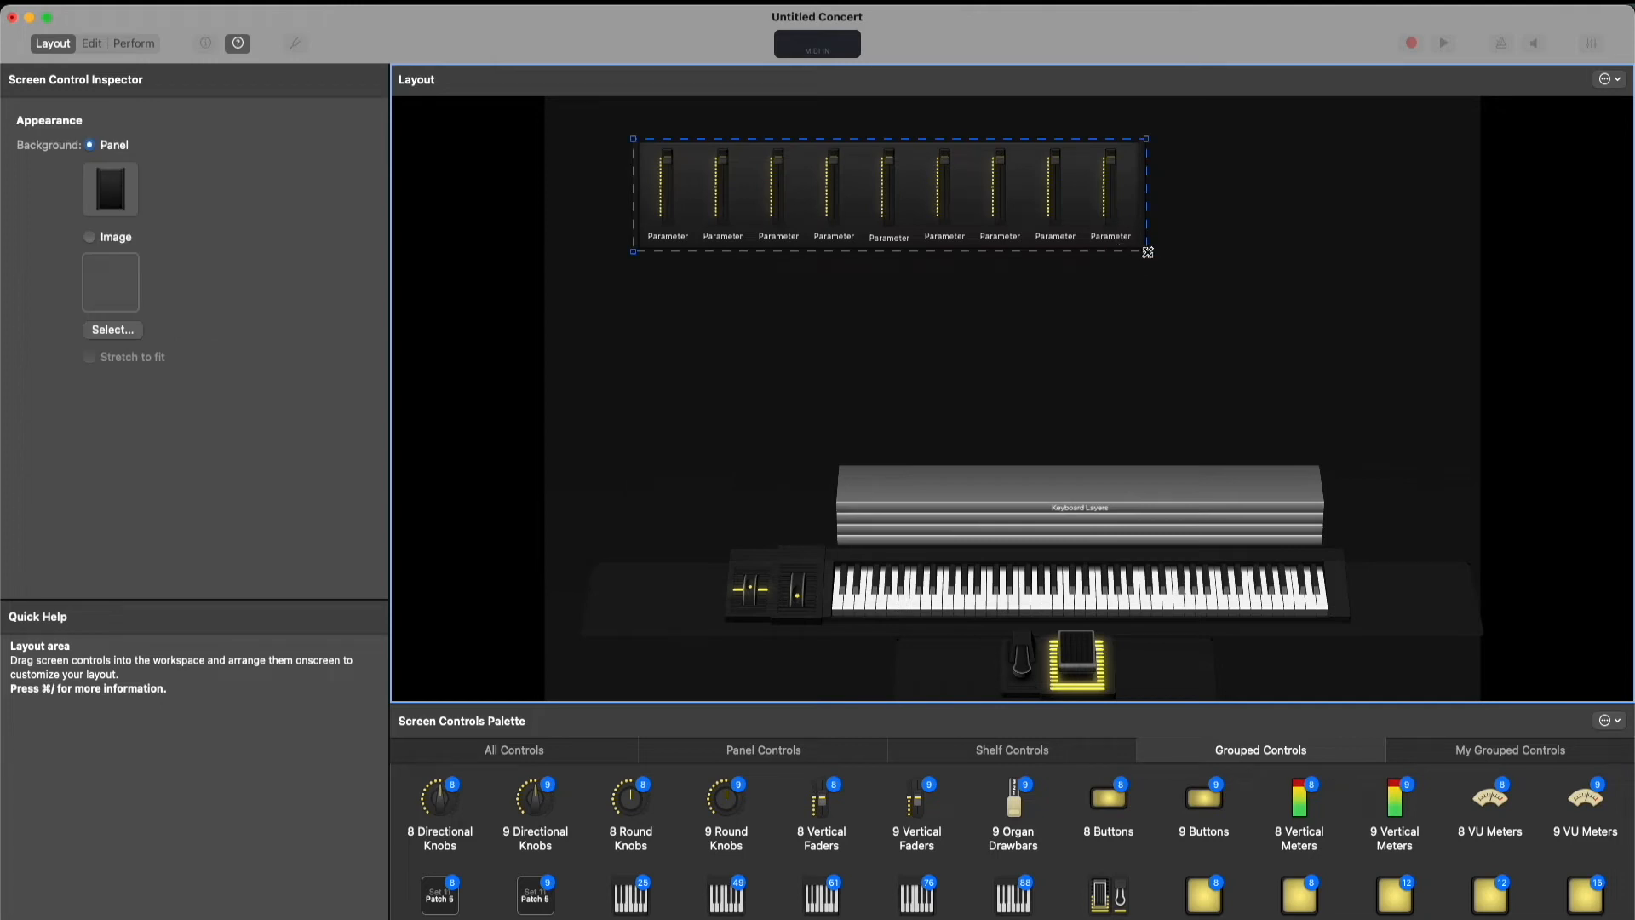
pyautogui.moveTo(1148, 252); pyautogui.dragTo(1086, 237)
pyautogui.click(891, 245)
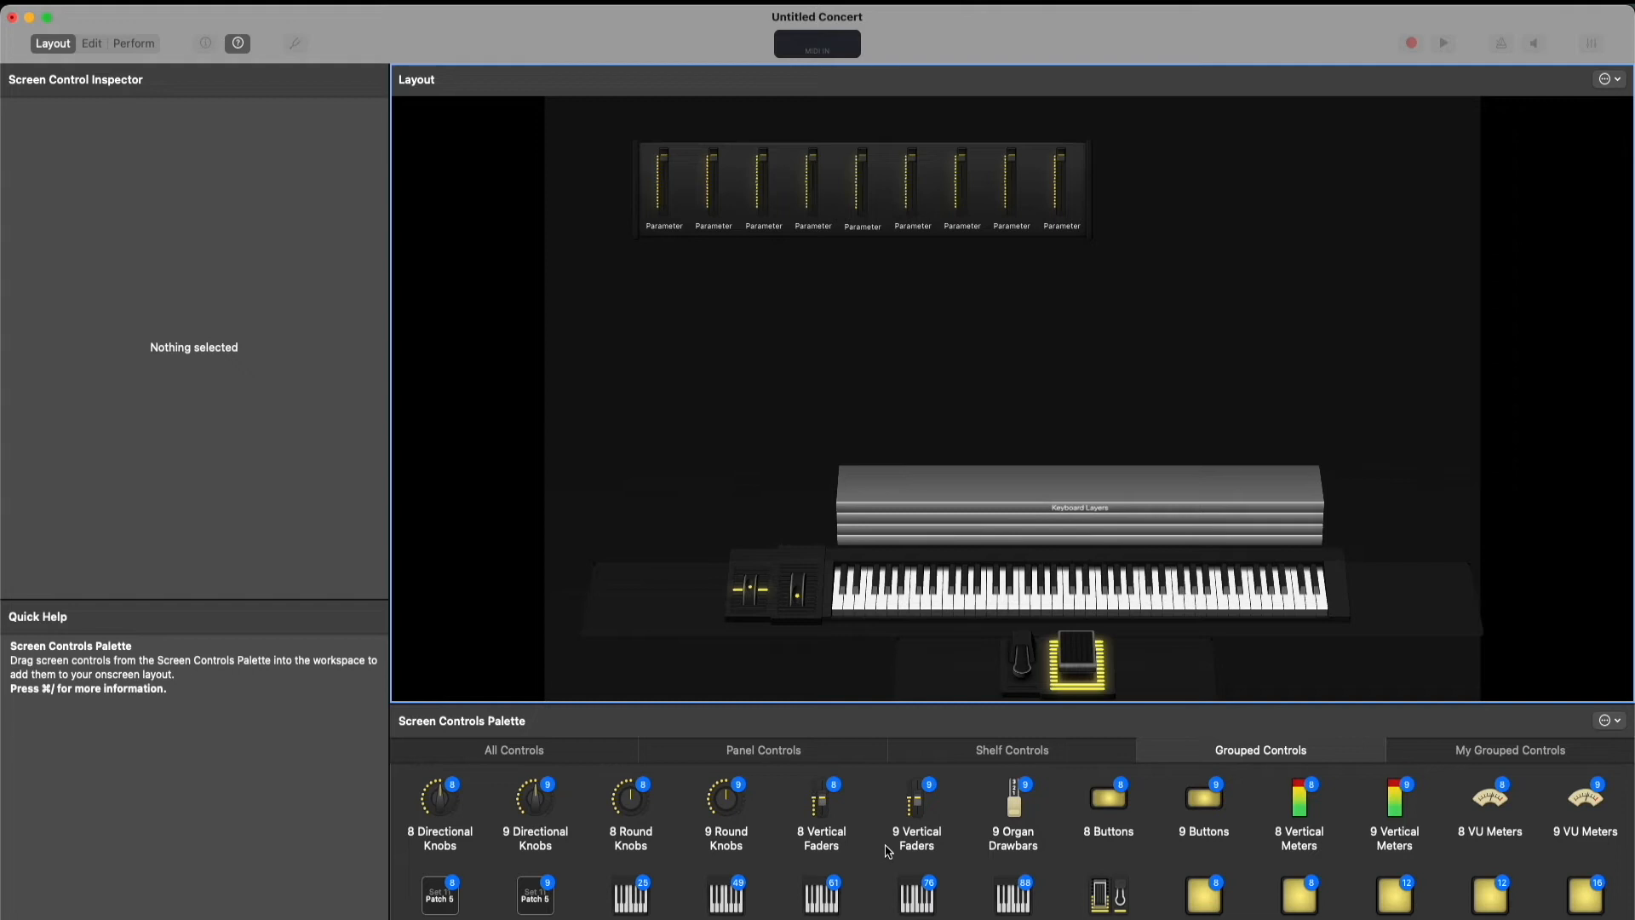
# Find the Round Knob among all screen controls and add one just to the right of the fader panel
pyautogui.scroll(-3, 886, 850)
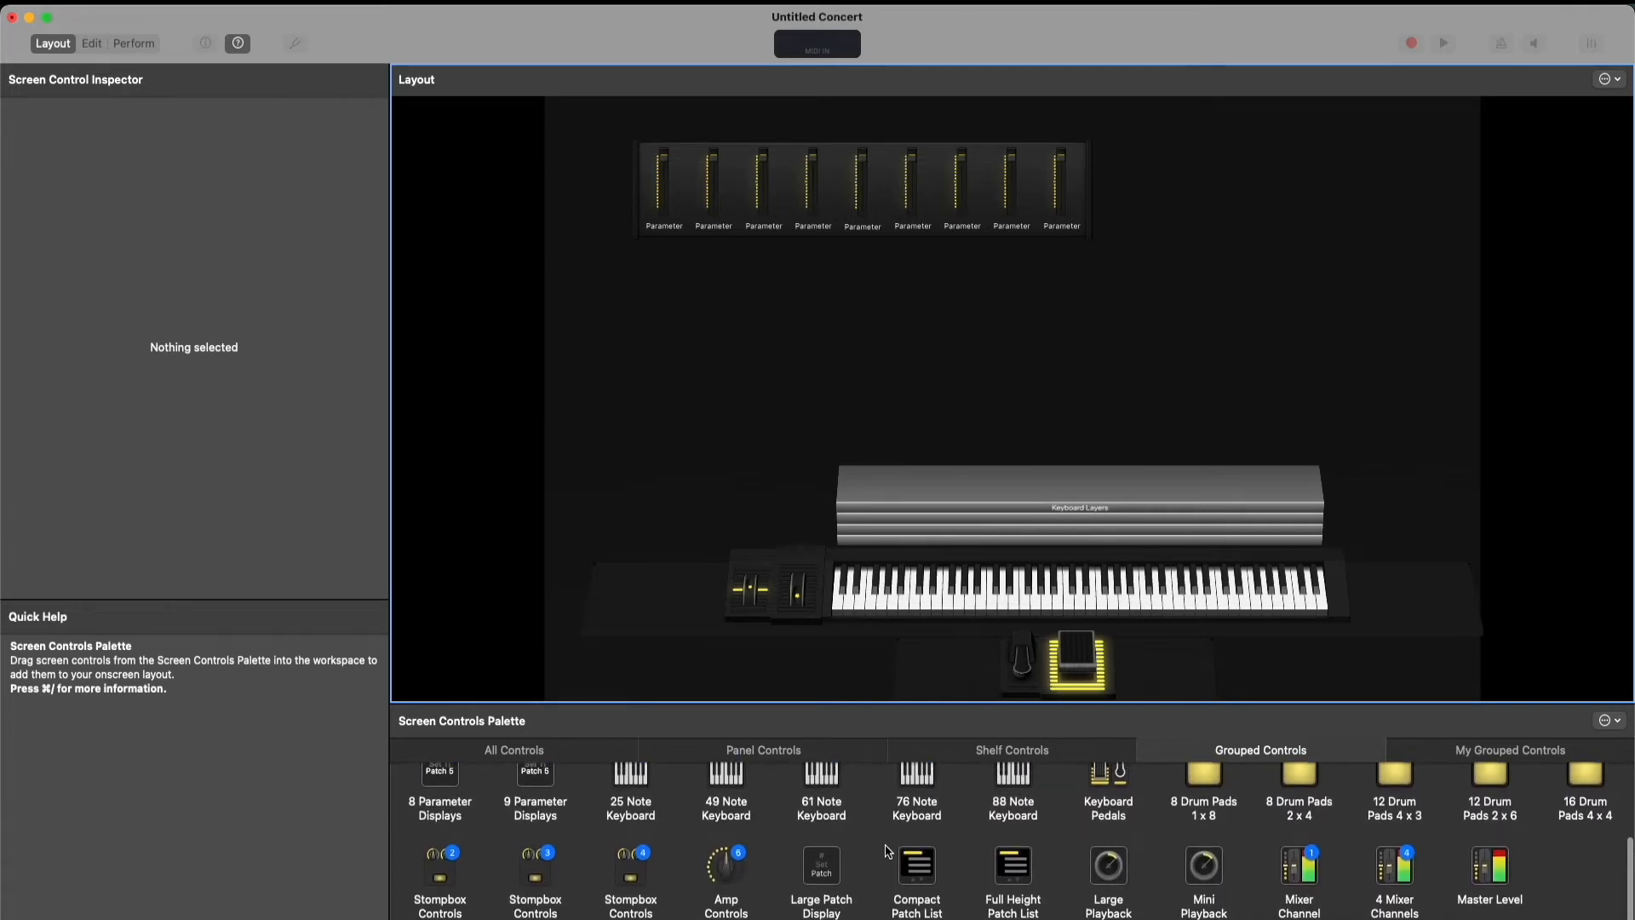
pyautogui.scroll(3, 885, 850)
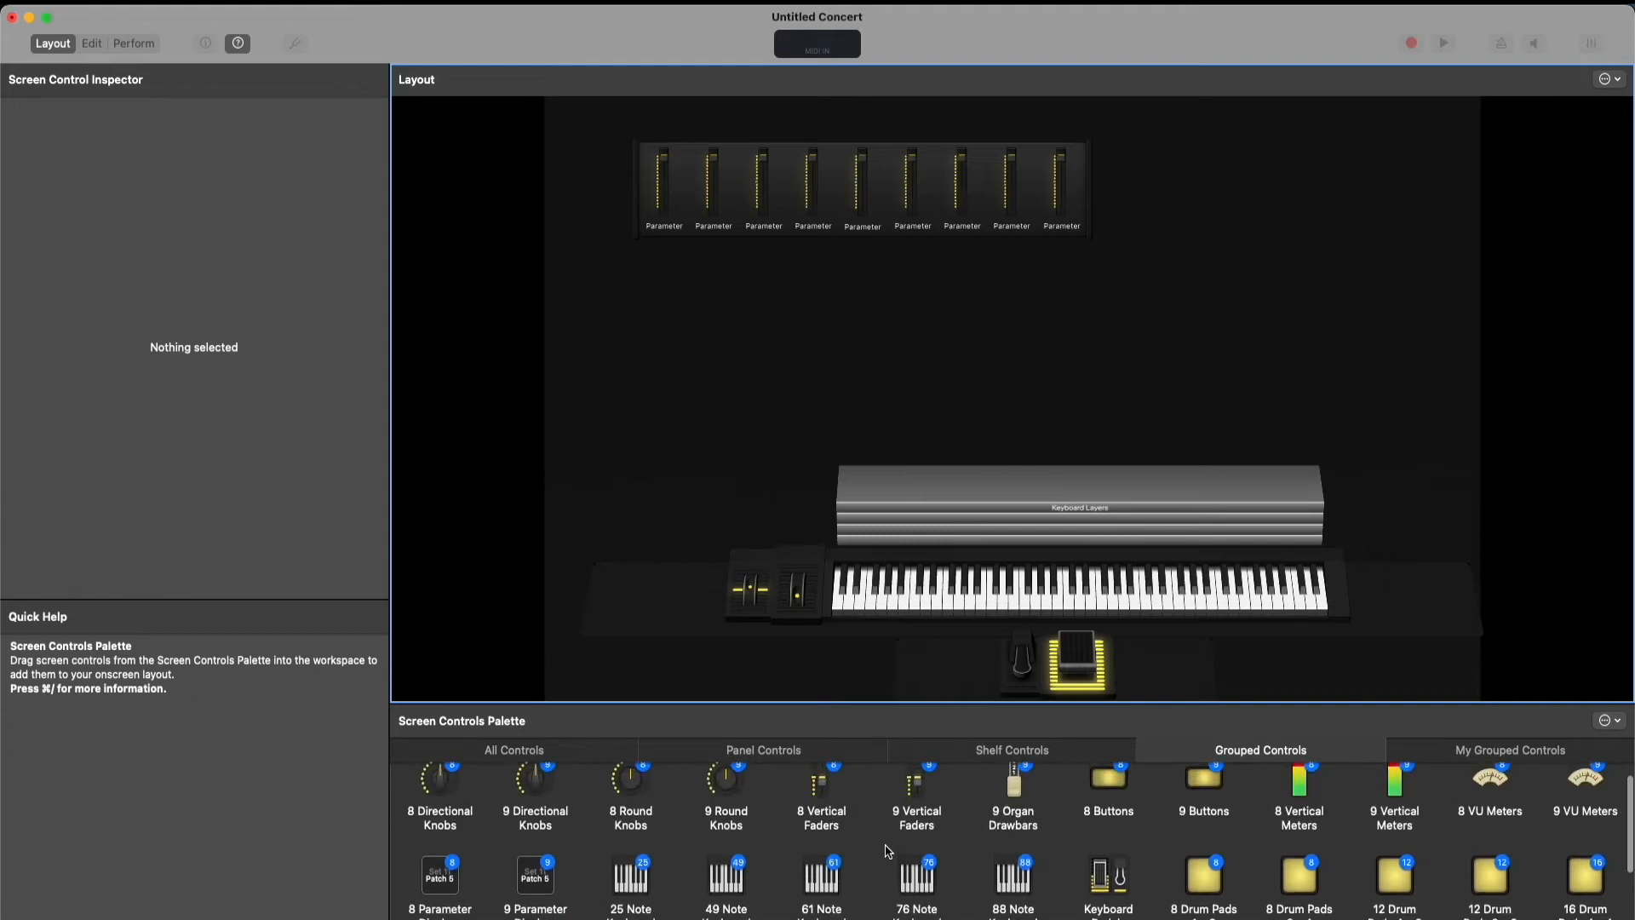
pyautogui.click(530, 756)
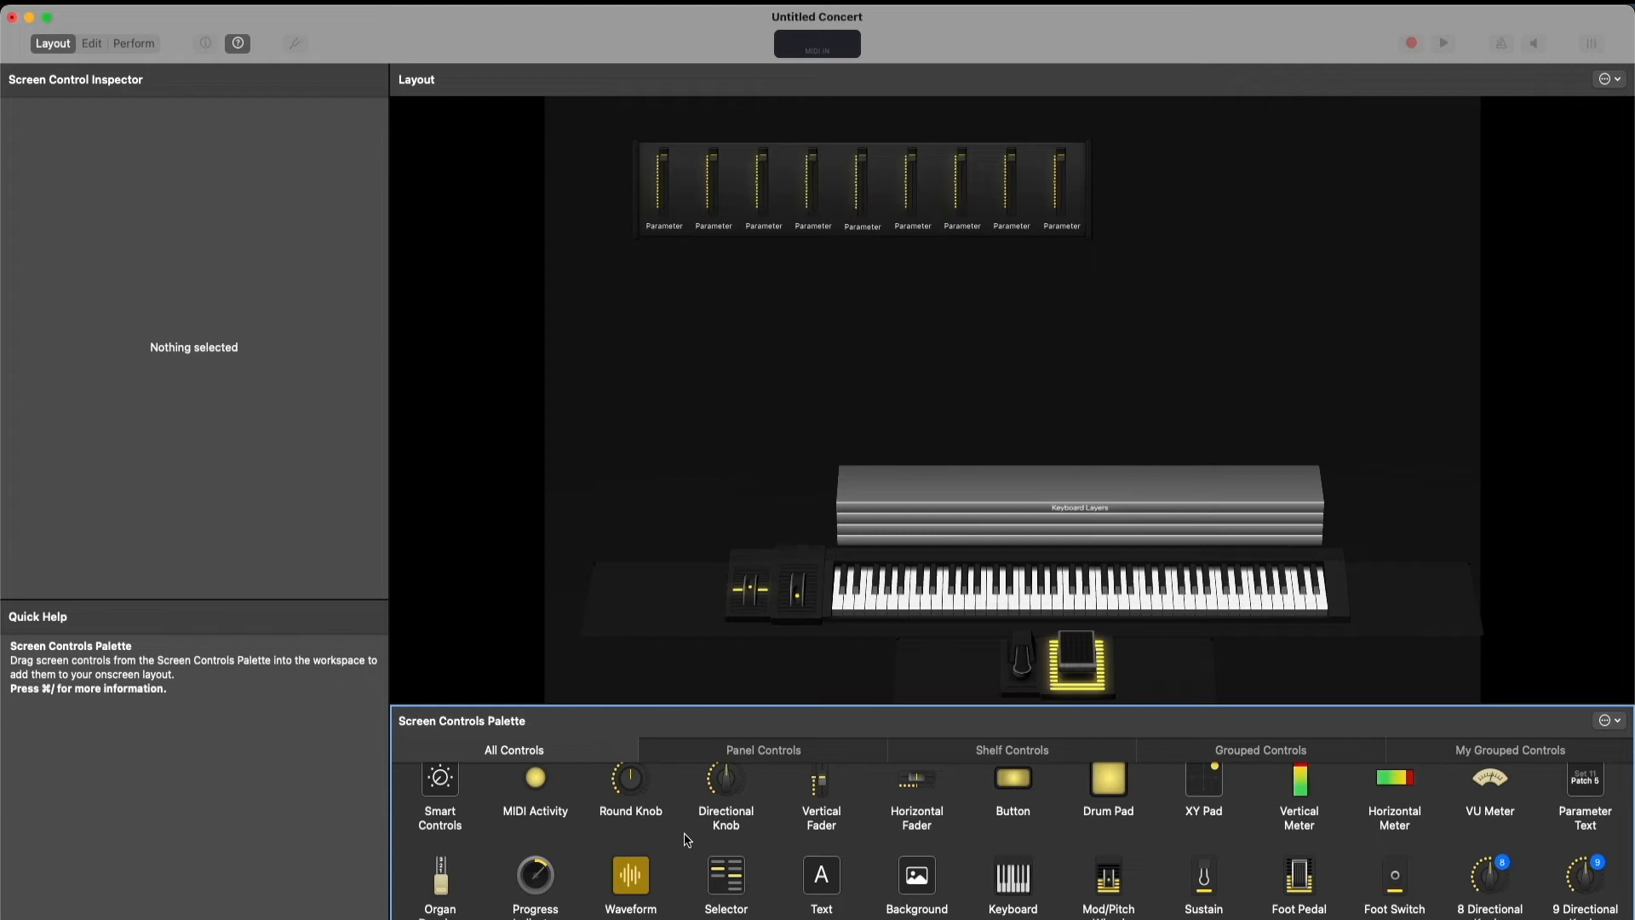
pyautogui.scroll(2, 688, 839)
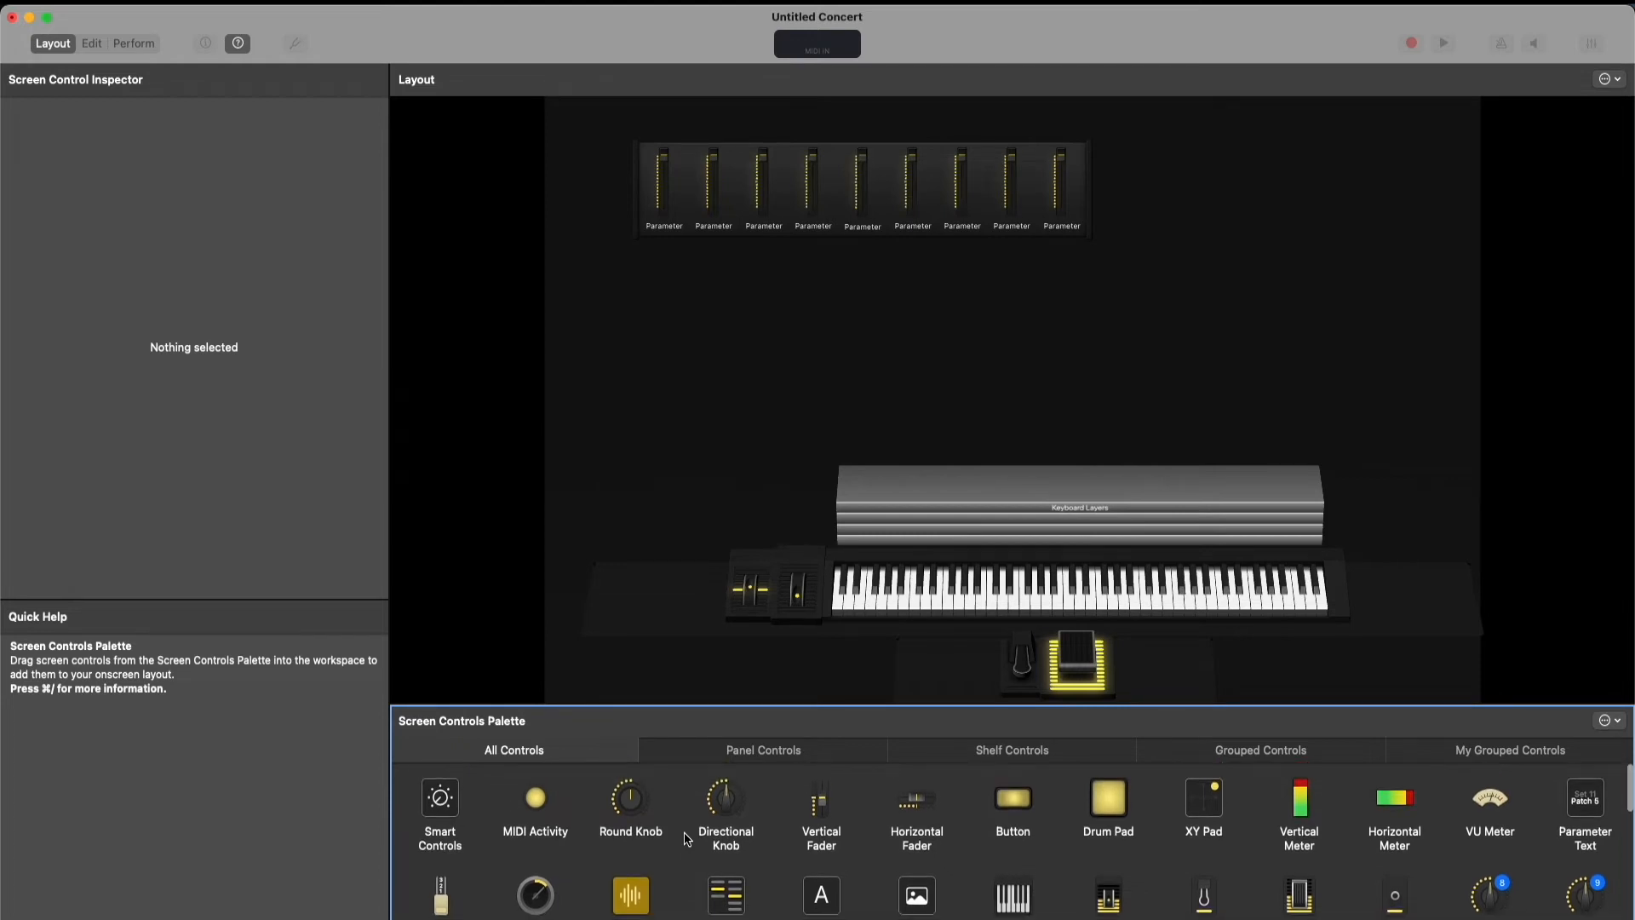
pyautogui.scroll(-3, 688, 840)
pyautogui.scroll(3, 688, 839)
pyautogui.moveTo(627, 807); pyautogui.dragTo(1152, 202)
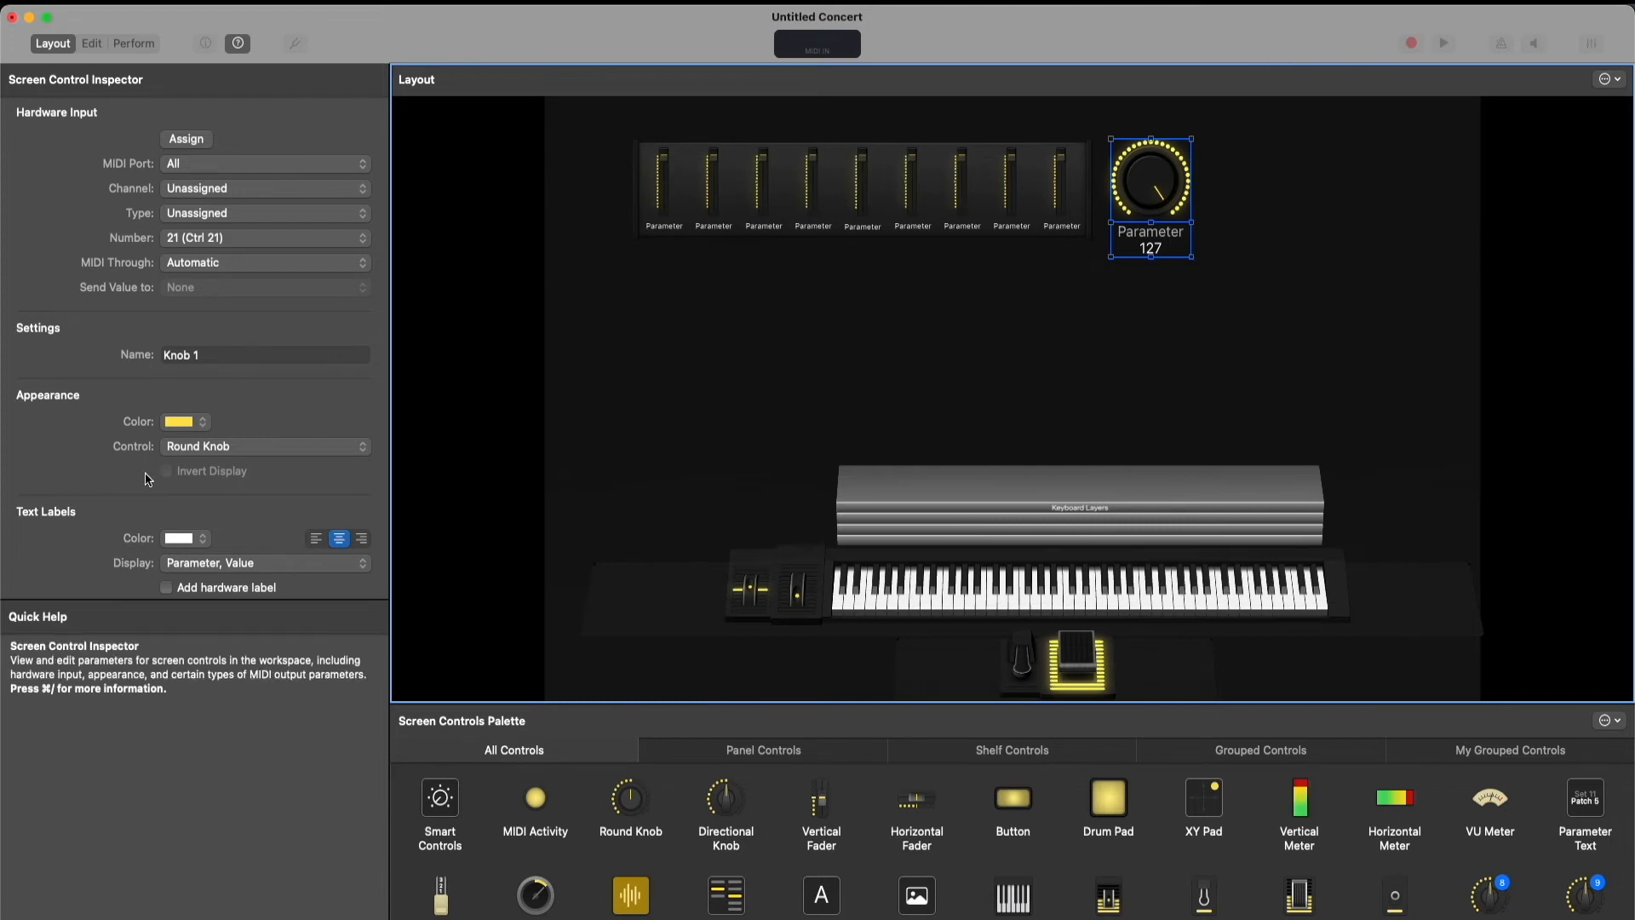
# Set the round knob's text label display to Nothing and shrink the knob to a small size
pyautogui.click(200, 564)
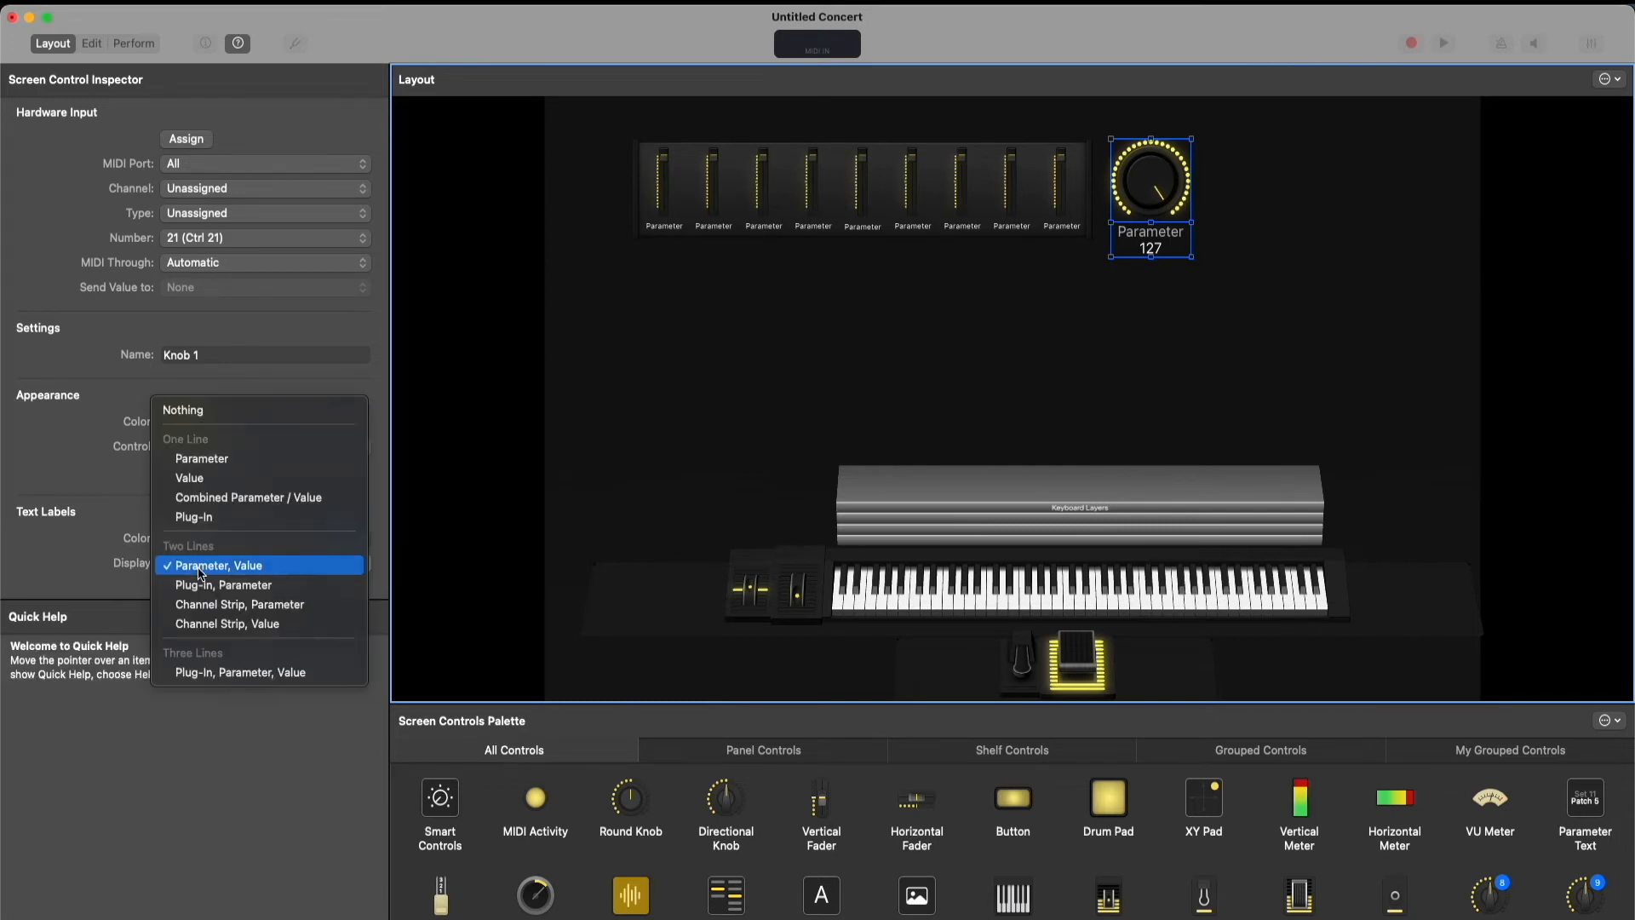
pyautogui.click(202, 411)
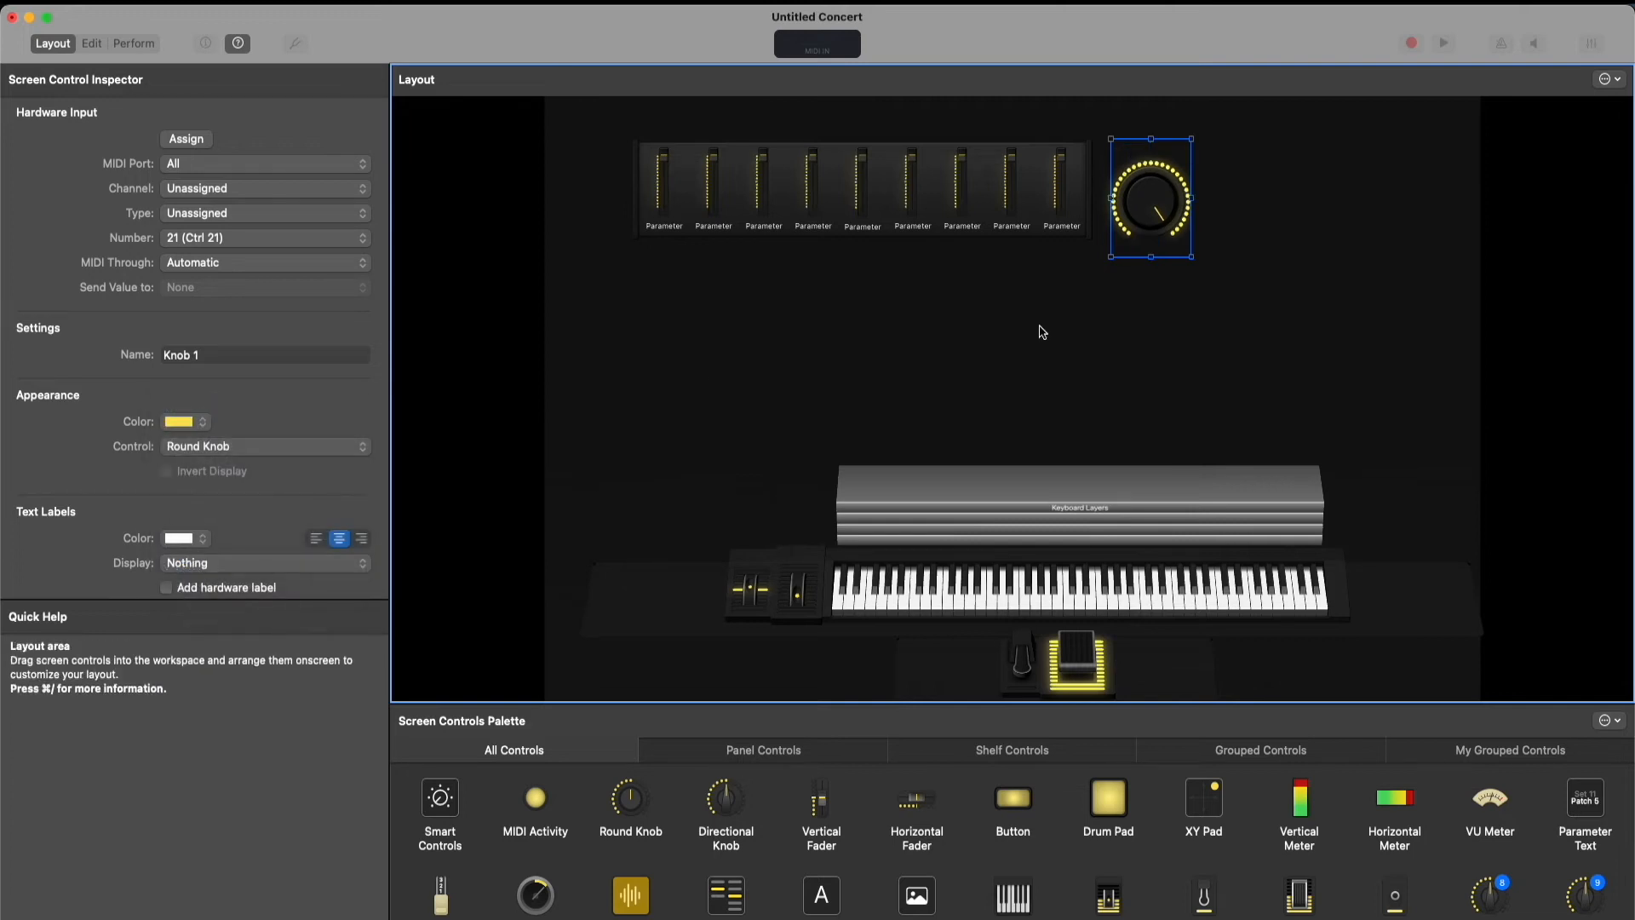
pyautogui.click(1220, 298)
pyautogui.click(1166, 220)
pyautogui.moveTo(1192, 258); pyautogui.dragTo(1146, 181)
pyautogui.click(1156, 190)
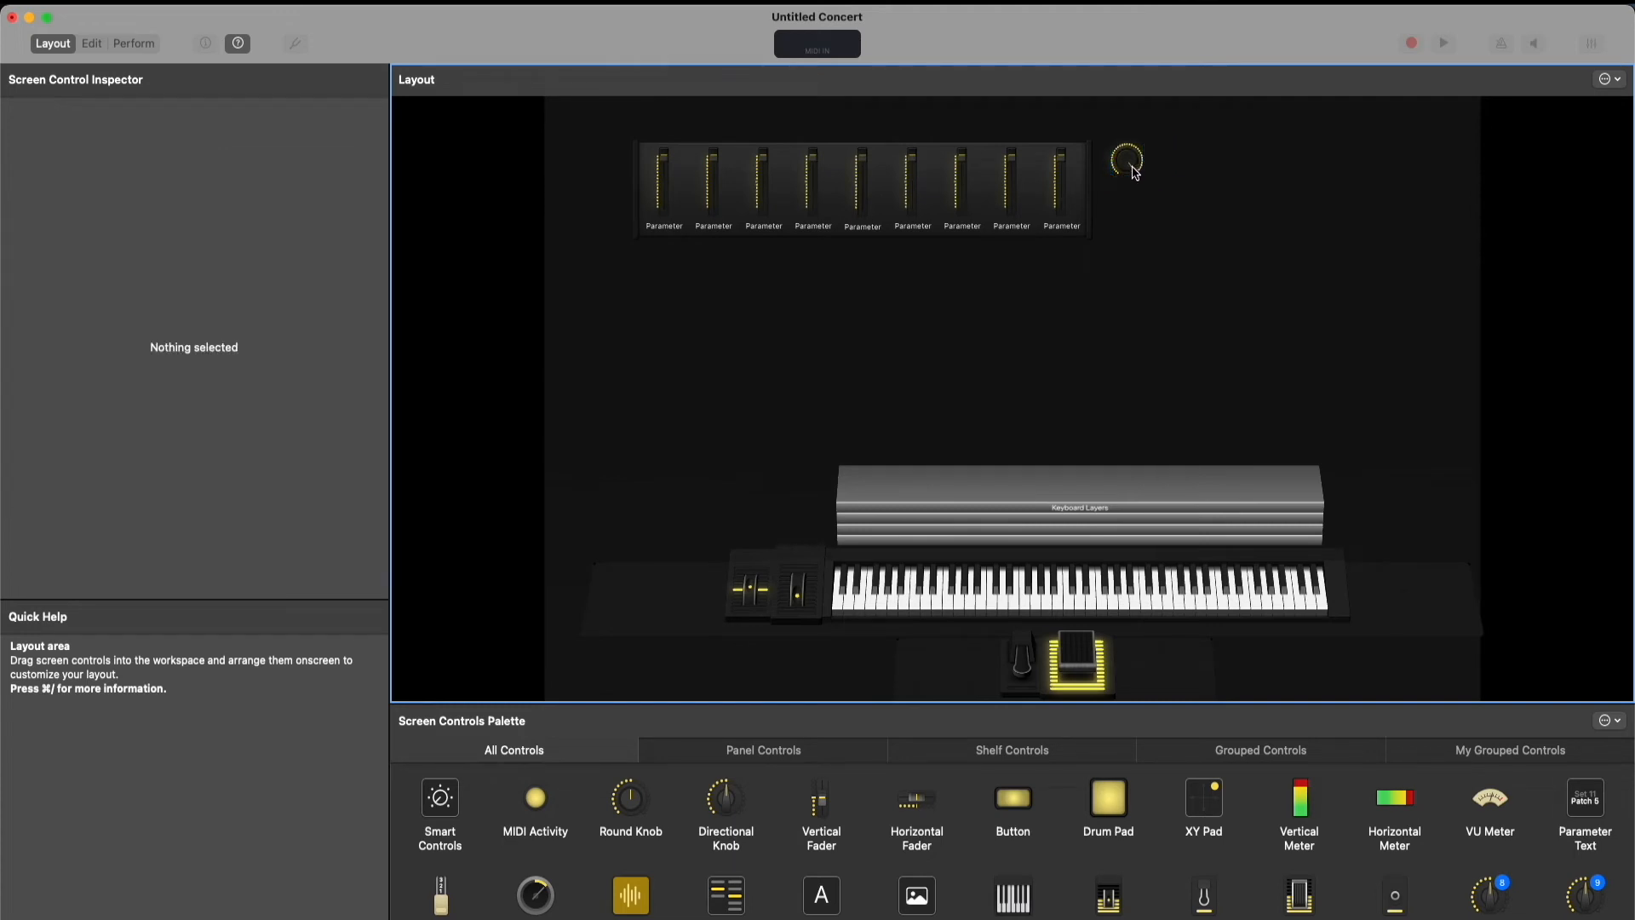
pyautogui.click(1131, 173)
# Shrink the nine-fader panel again to free more room beside the knob
pyautogui.click(983, 204)
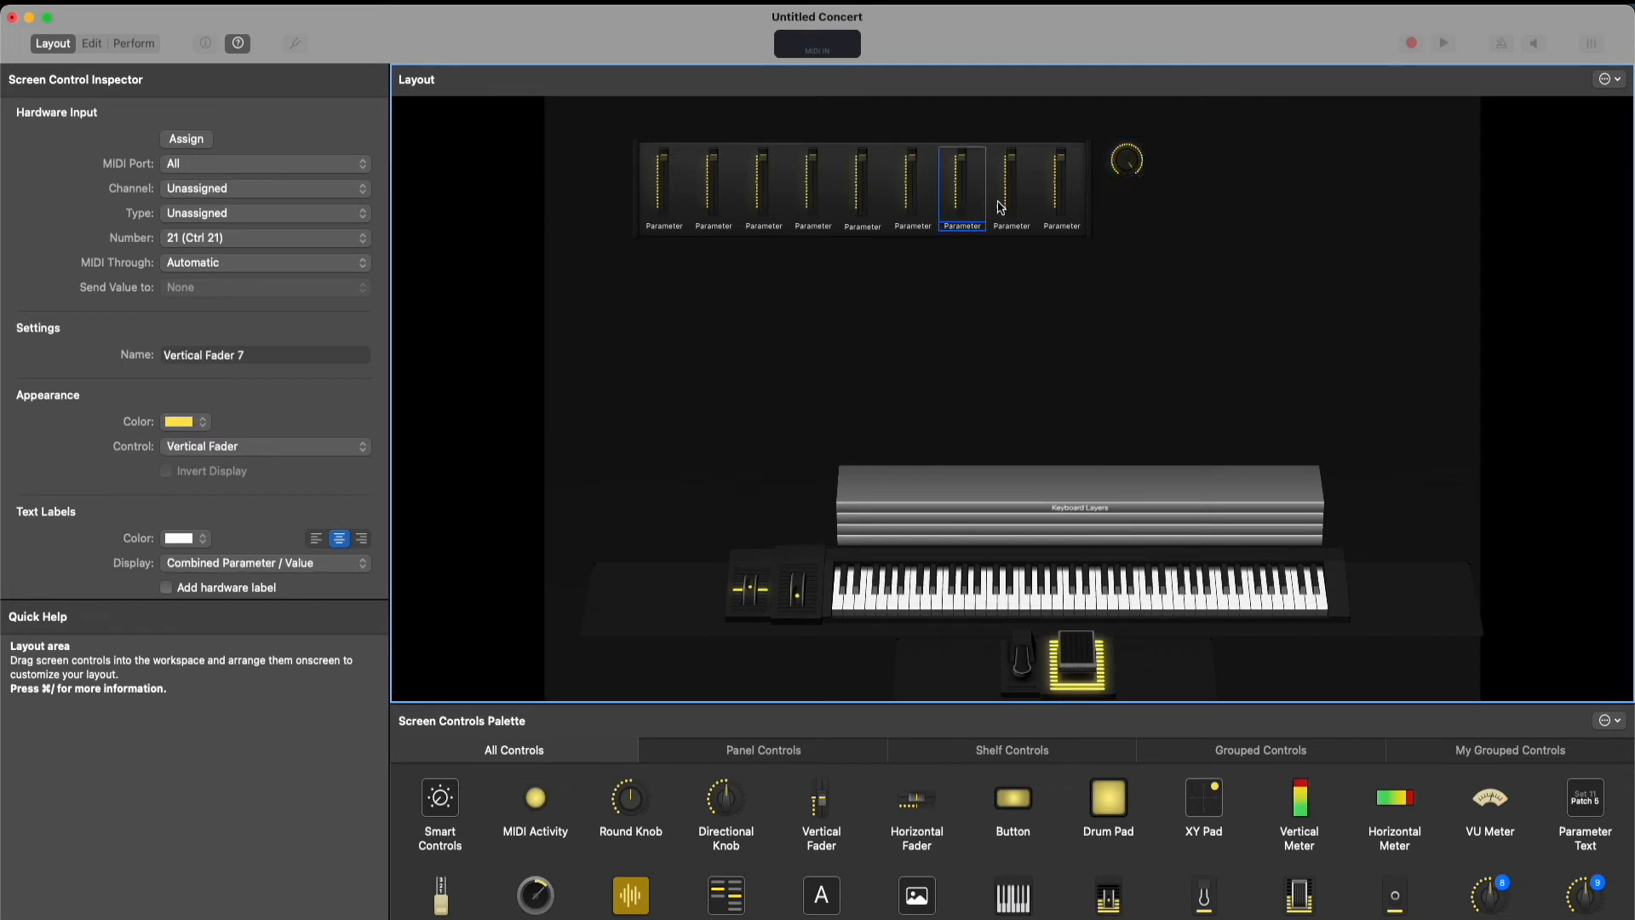
pyautogui.click(1088, 208)
pyautogui.click(1094, 205)
pyautogui.moveTo(1095, 240); pyautogui.dragTo(1013, 214)
pyautogui.click(1121, 223)
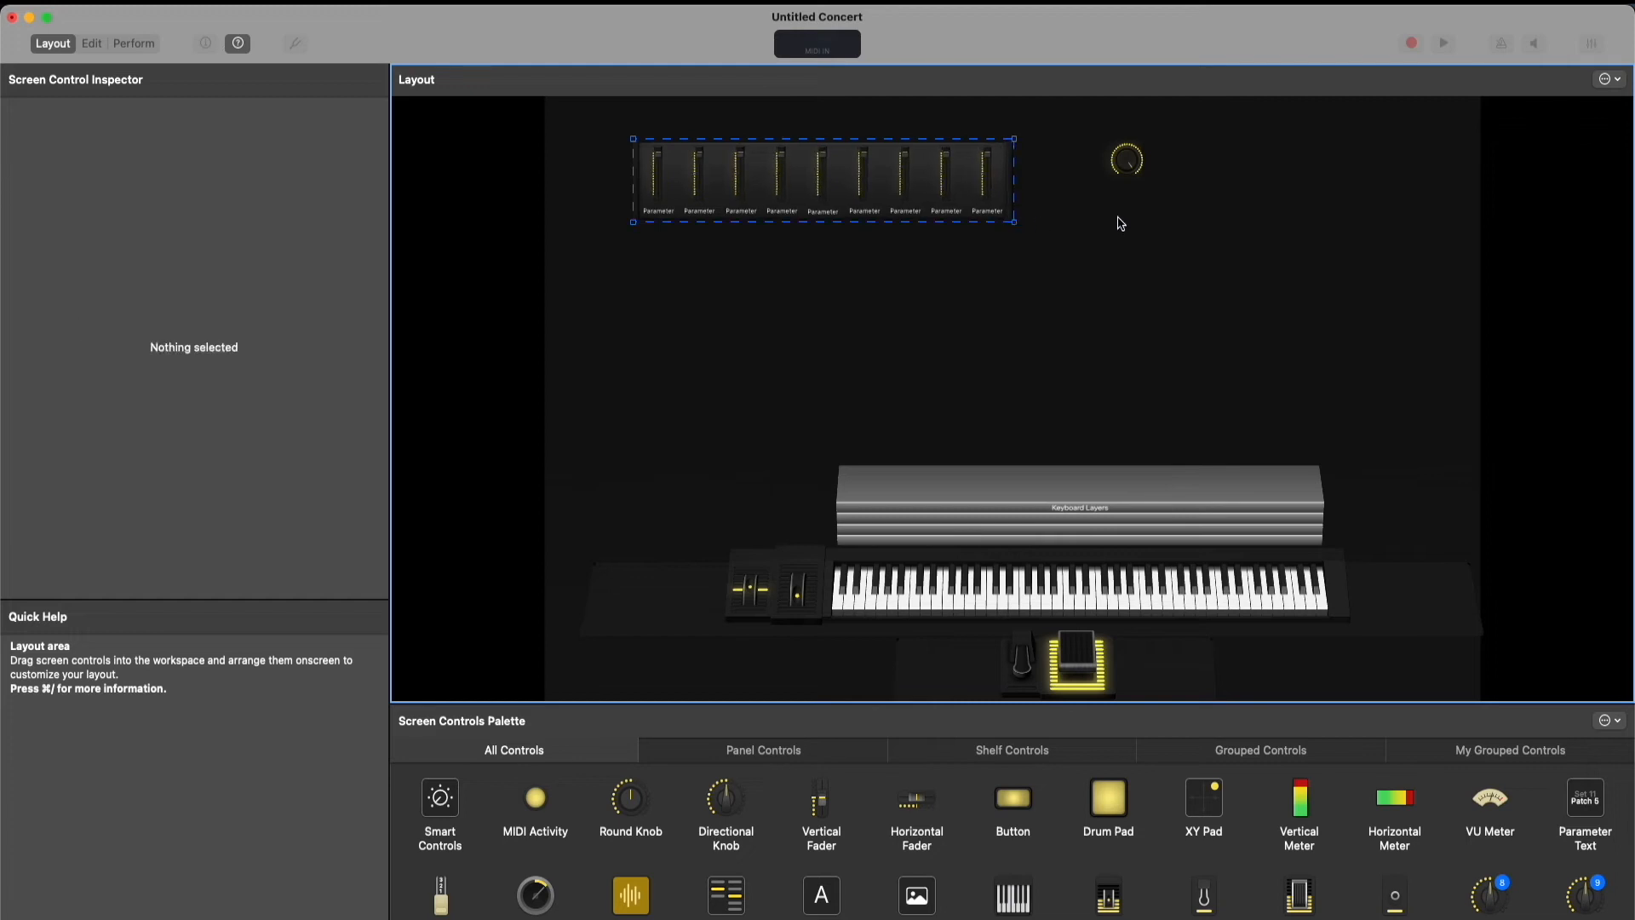
# Move the small round knob close to the fader panel's right edge and make it slightly smaller
pyautogui.click(1140, 167)
pyautogui.moveTo(1142, 168); pyautogui.dragTo(1061, 174)
pyautogui.click(1058, 188)
pyautogui.click(1061, 167)
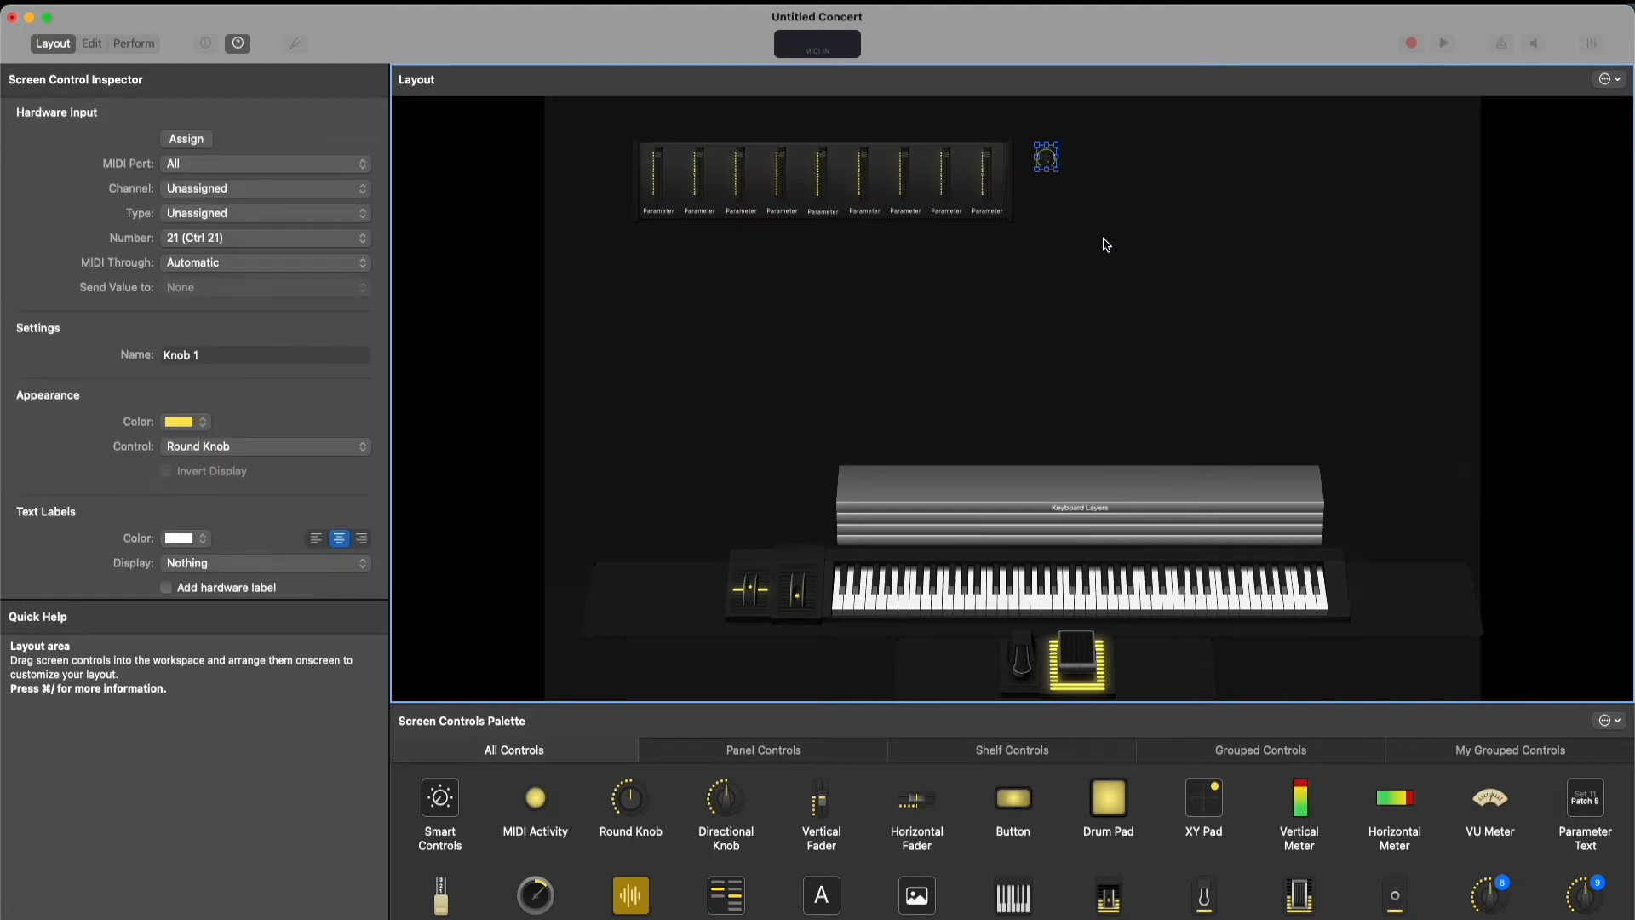
# Duplicate the small round knob three times and line the copies up in a row of four
pyautogui.press('super+d')
pyautogui.moveTo(1061, 168); pyautogui.dragTo(1078, 158)
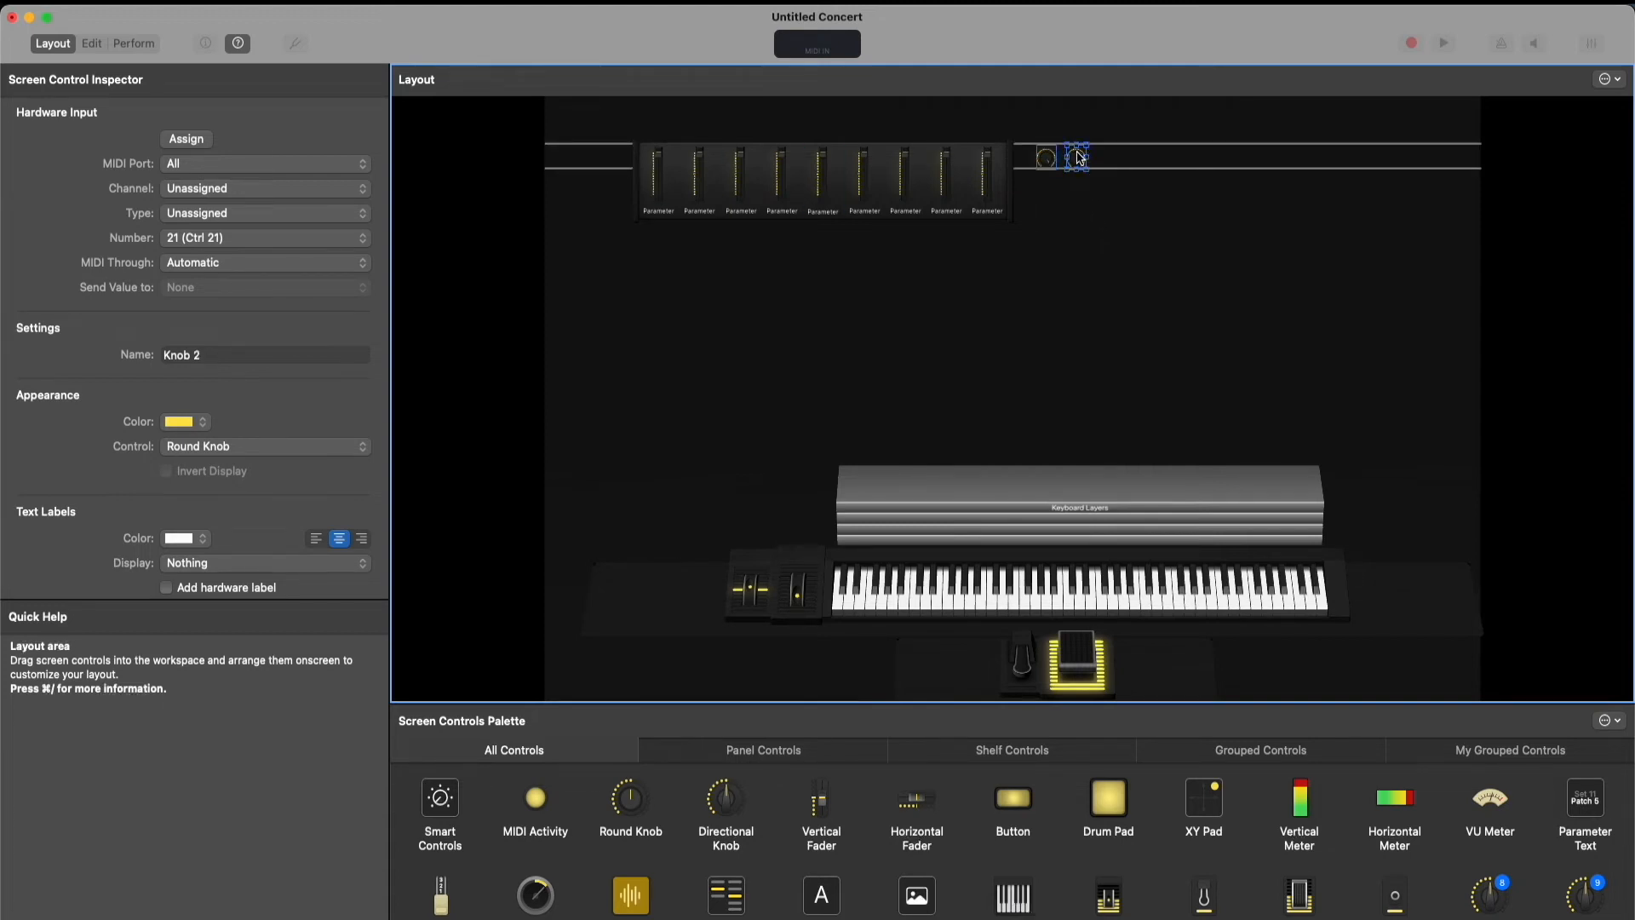
pyautogui.moveTo(1078, 157); pyautogui.dragTo(1078, 158)
pyautogui.click(1104, 183)
pyautogui.click(1081, 160)
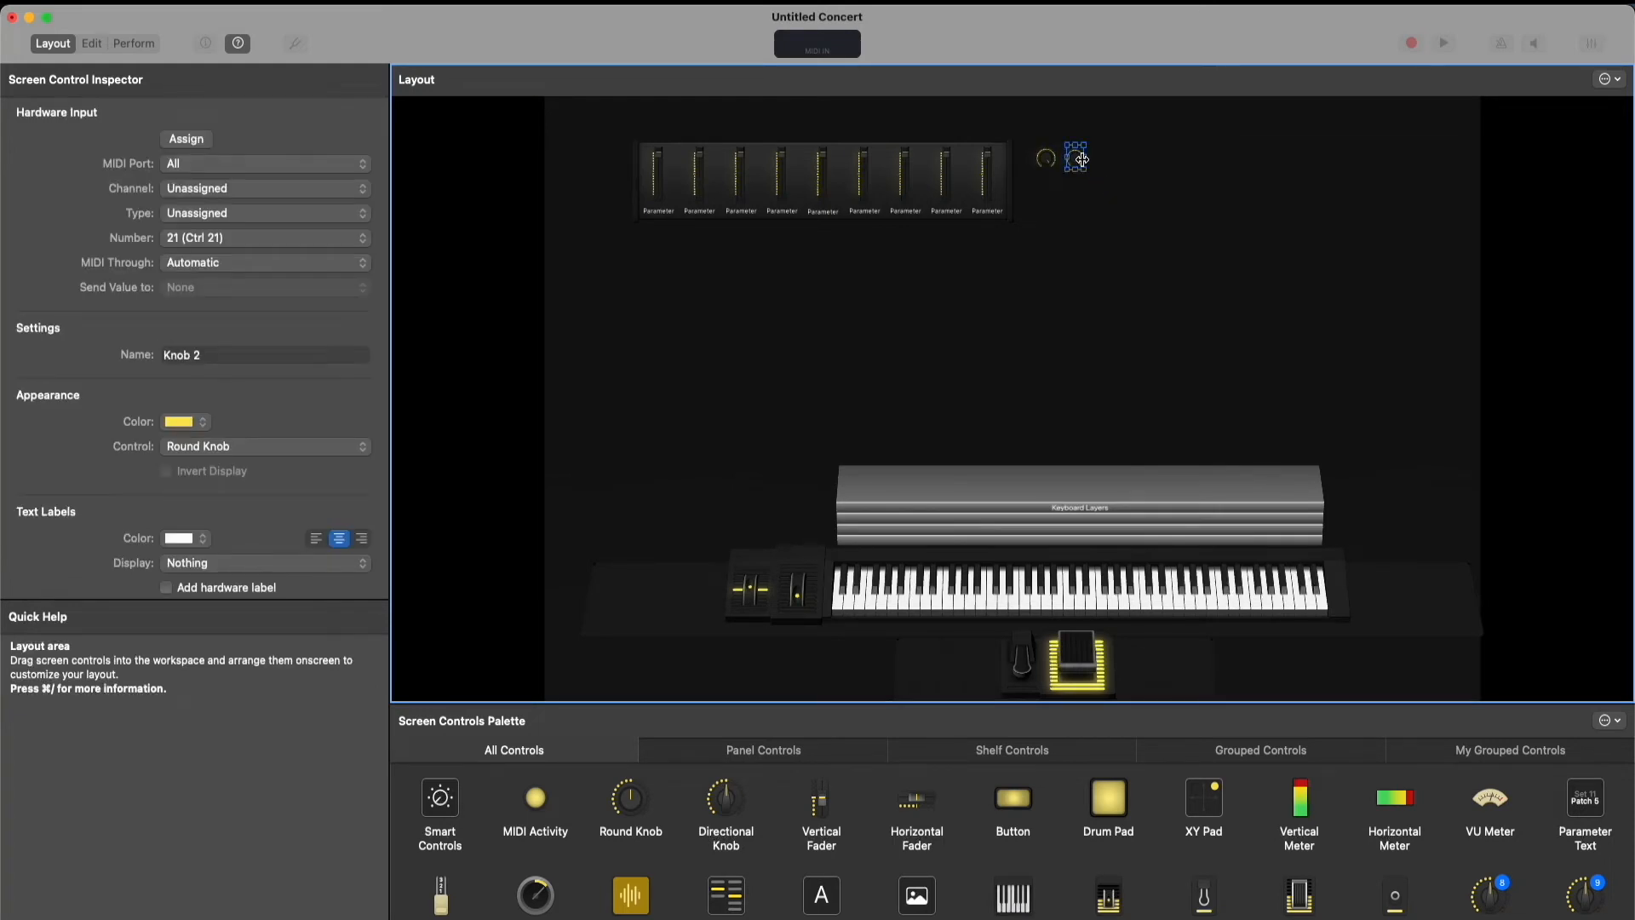
pyautogui.press('super+d')
pyautogui.moveTo(1092, 174); pyautogui.dragTo(1127, 163)
pyautogui.press('super+d')
pyautogui.click(1137, 213)
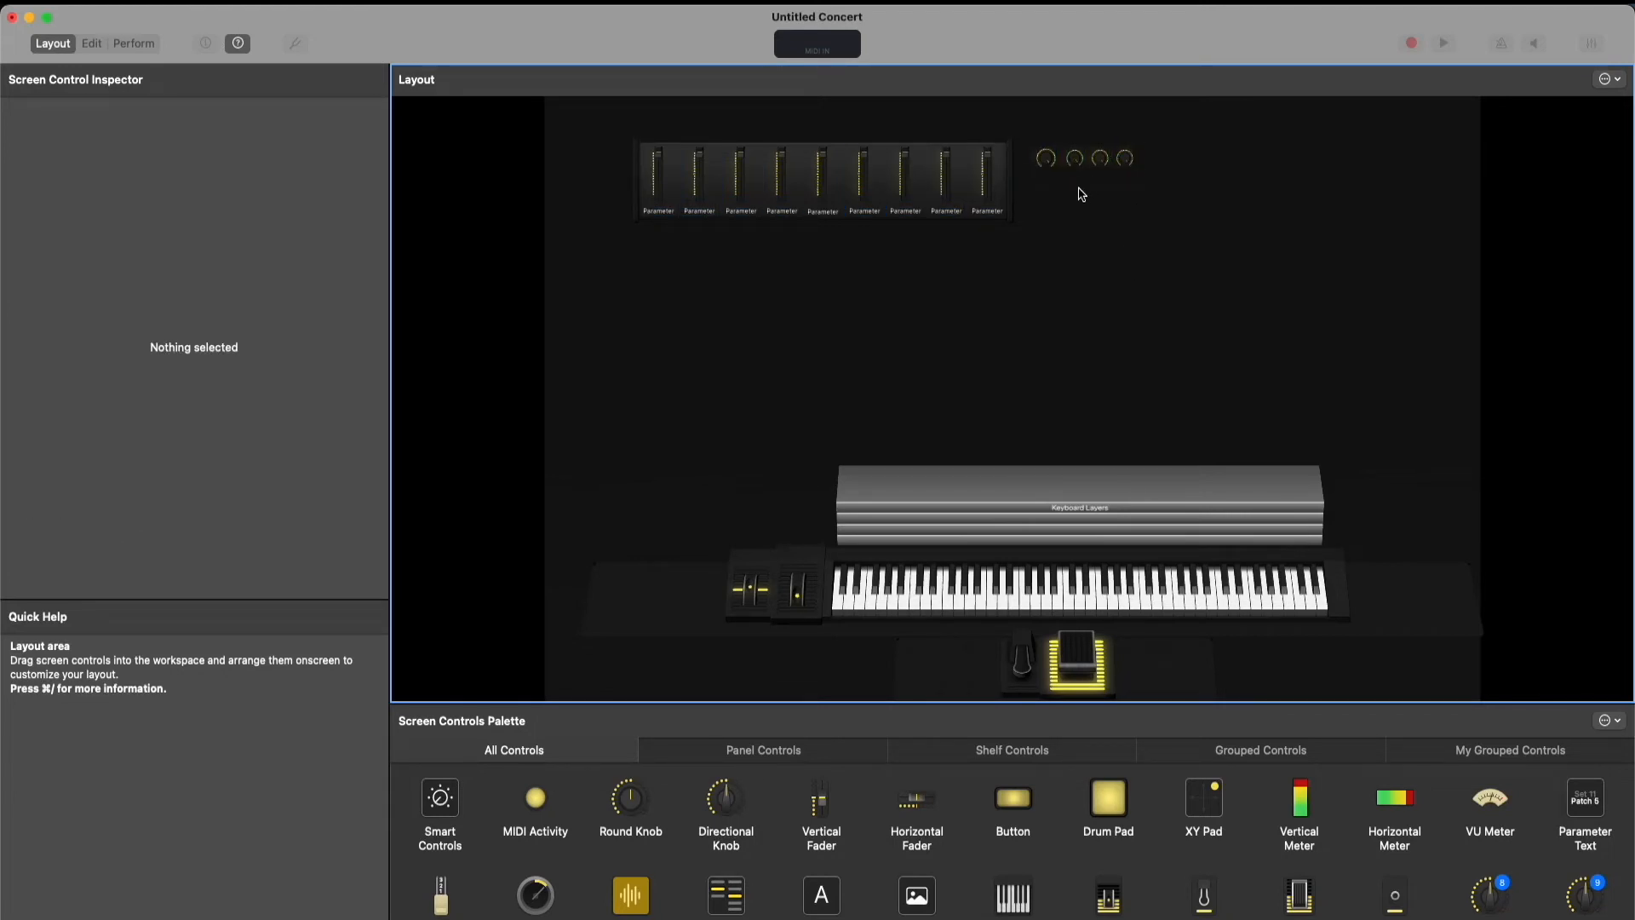
# Duplicate the row of four knobs and place the copies as a second row below it
pyautogui.moveTo(1162, 169); pyautogui.dragTo(1070, 209)
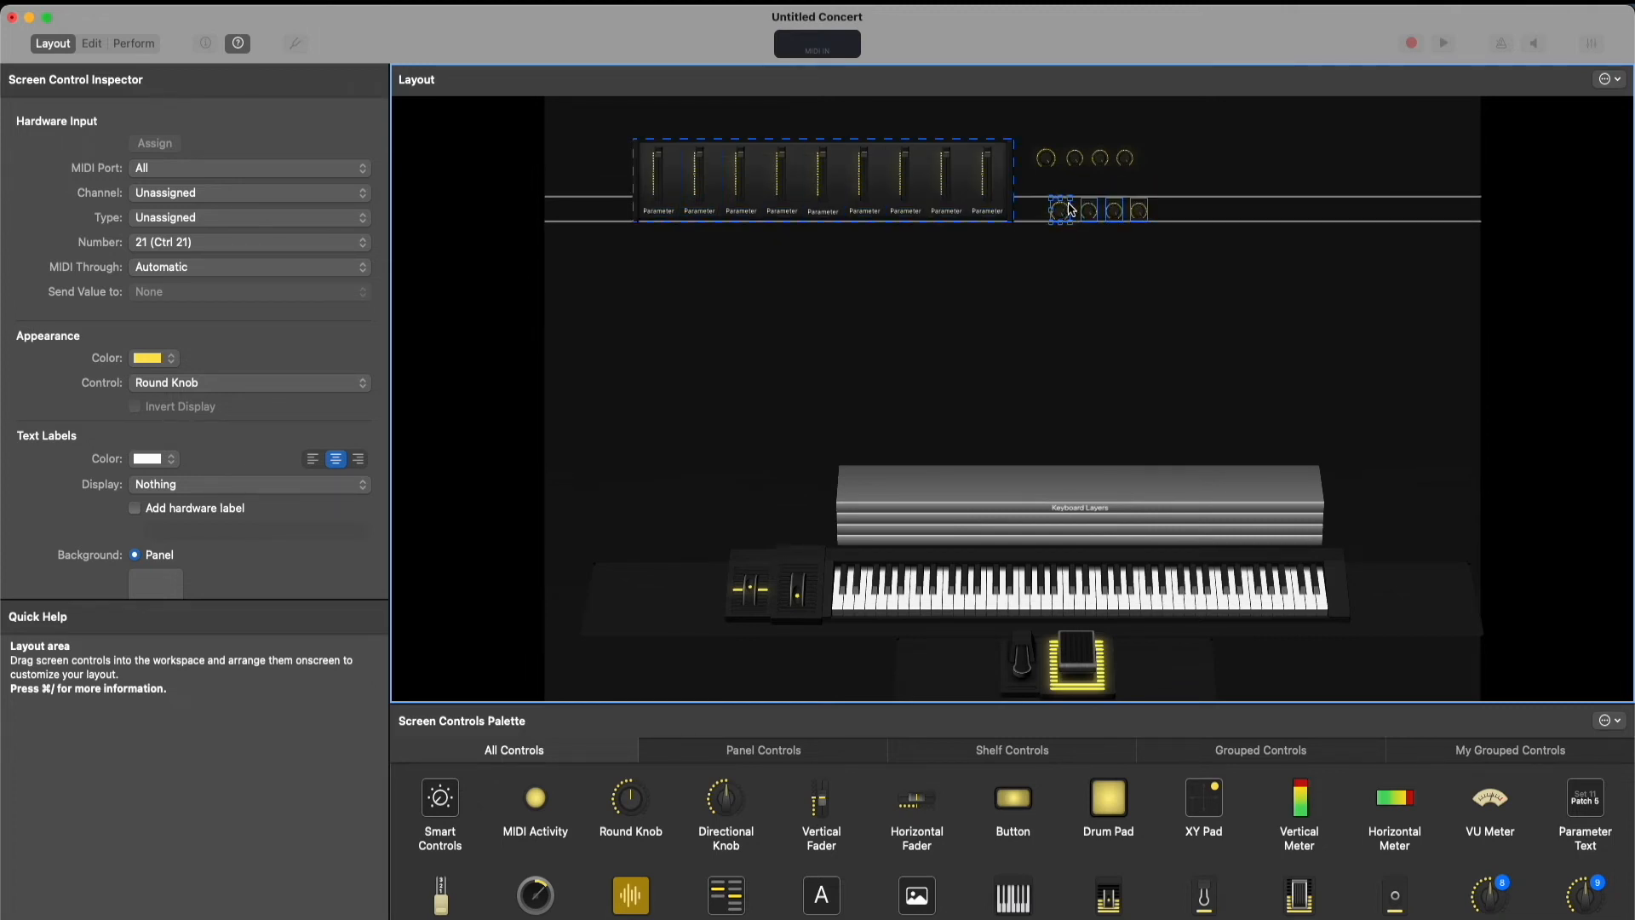
pyautogui.moveTo(1070, 209); pyautogui.dragTo(1070, 211)
pyautogui.click(1109, 262)
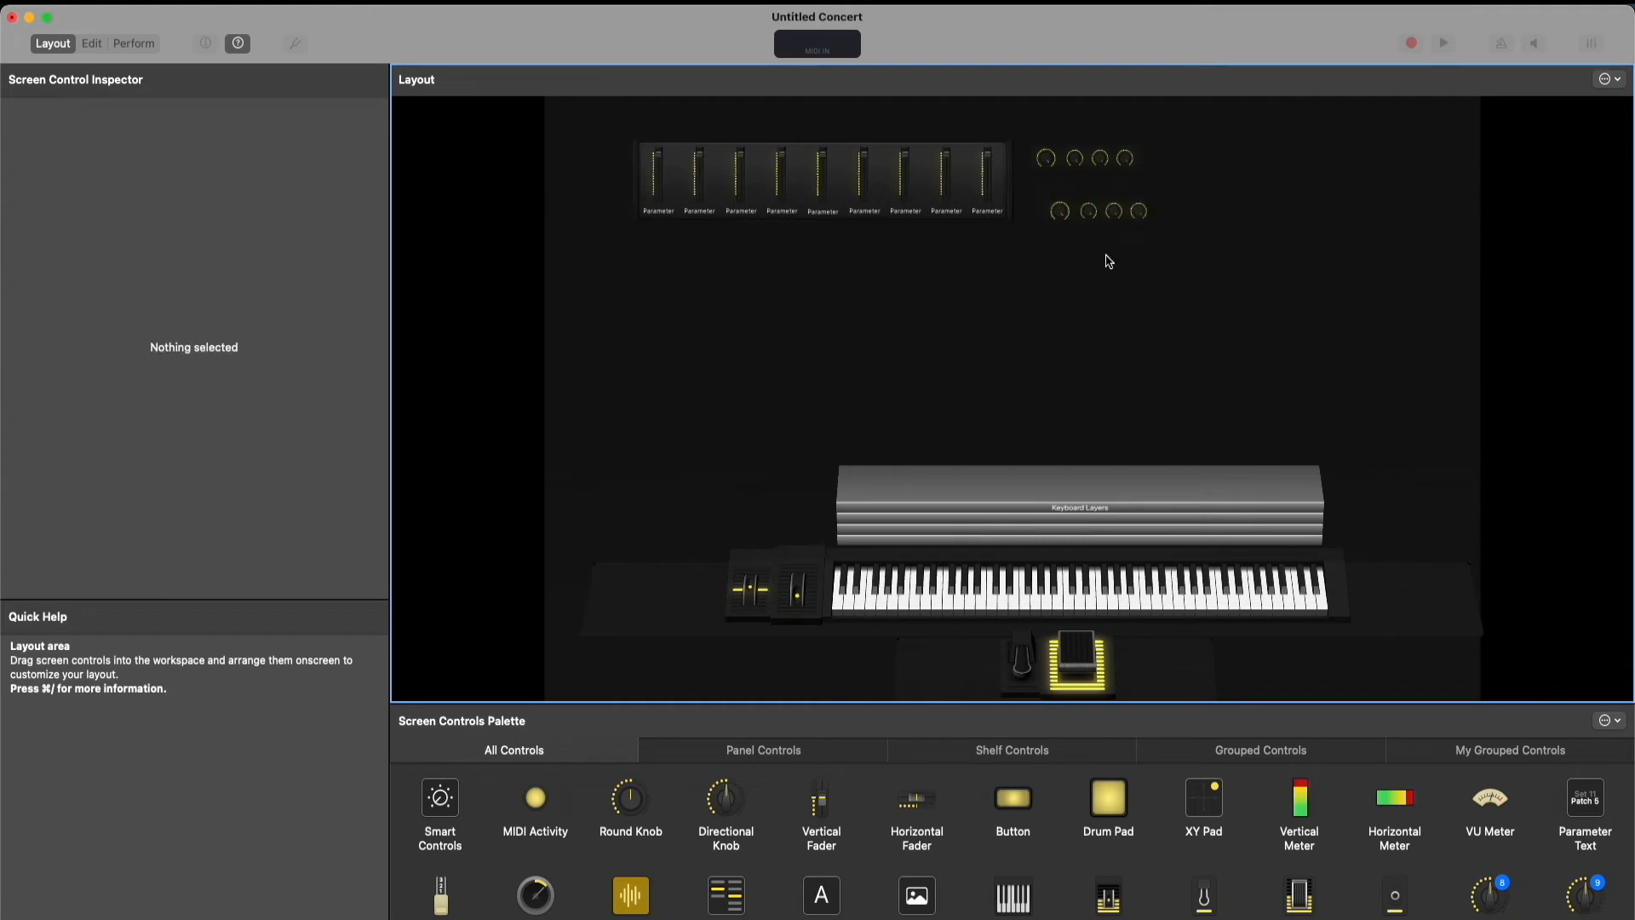
pyautogui.click(1046, 158)
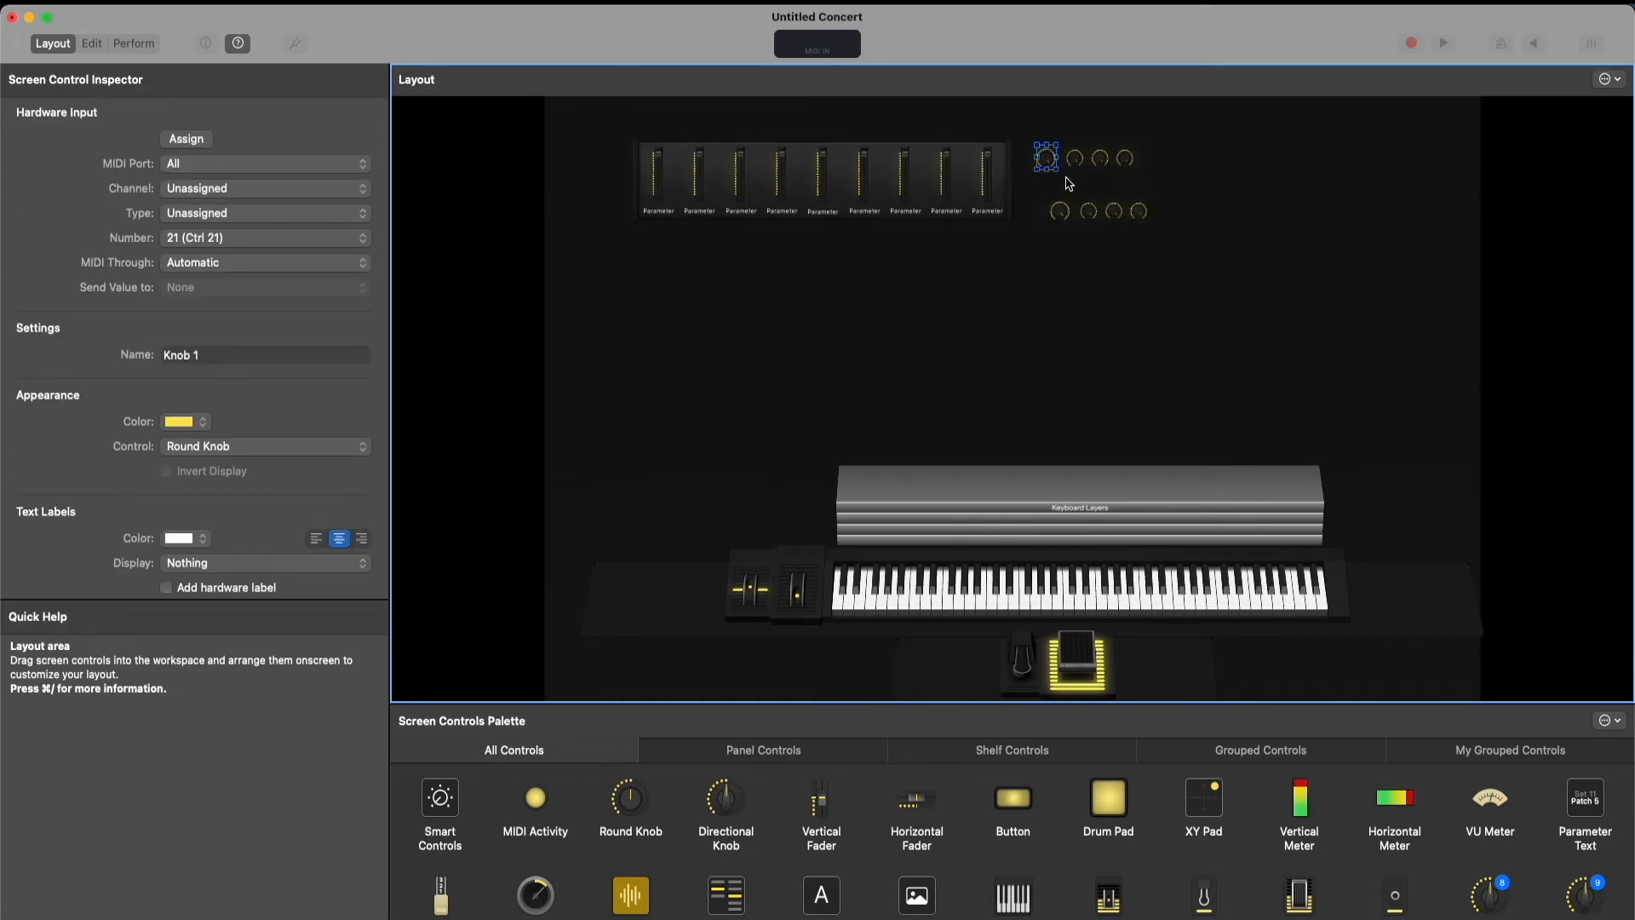
pyautogui.click(1152, 300)
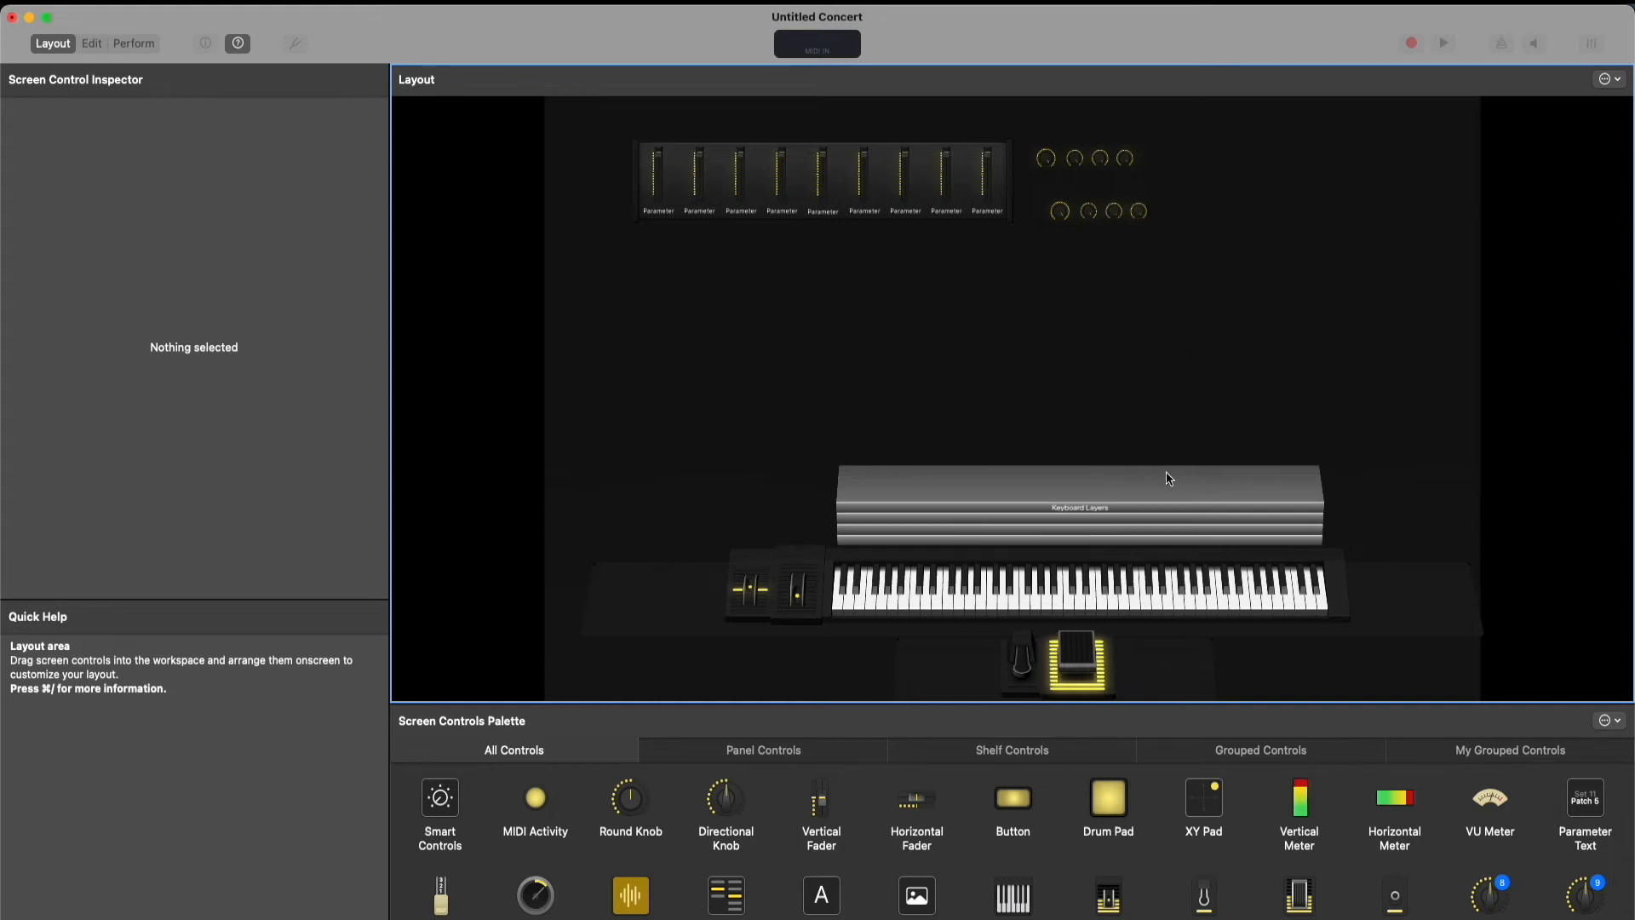
# Try adding the 8 Drum Pads 2 x 4 set to the area below the faders and knobs
pyautogui.scroll(-5, 1142, 806)
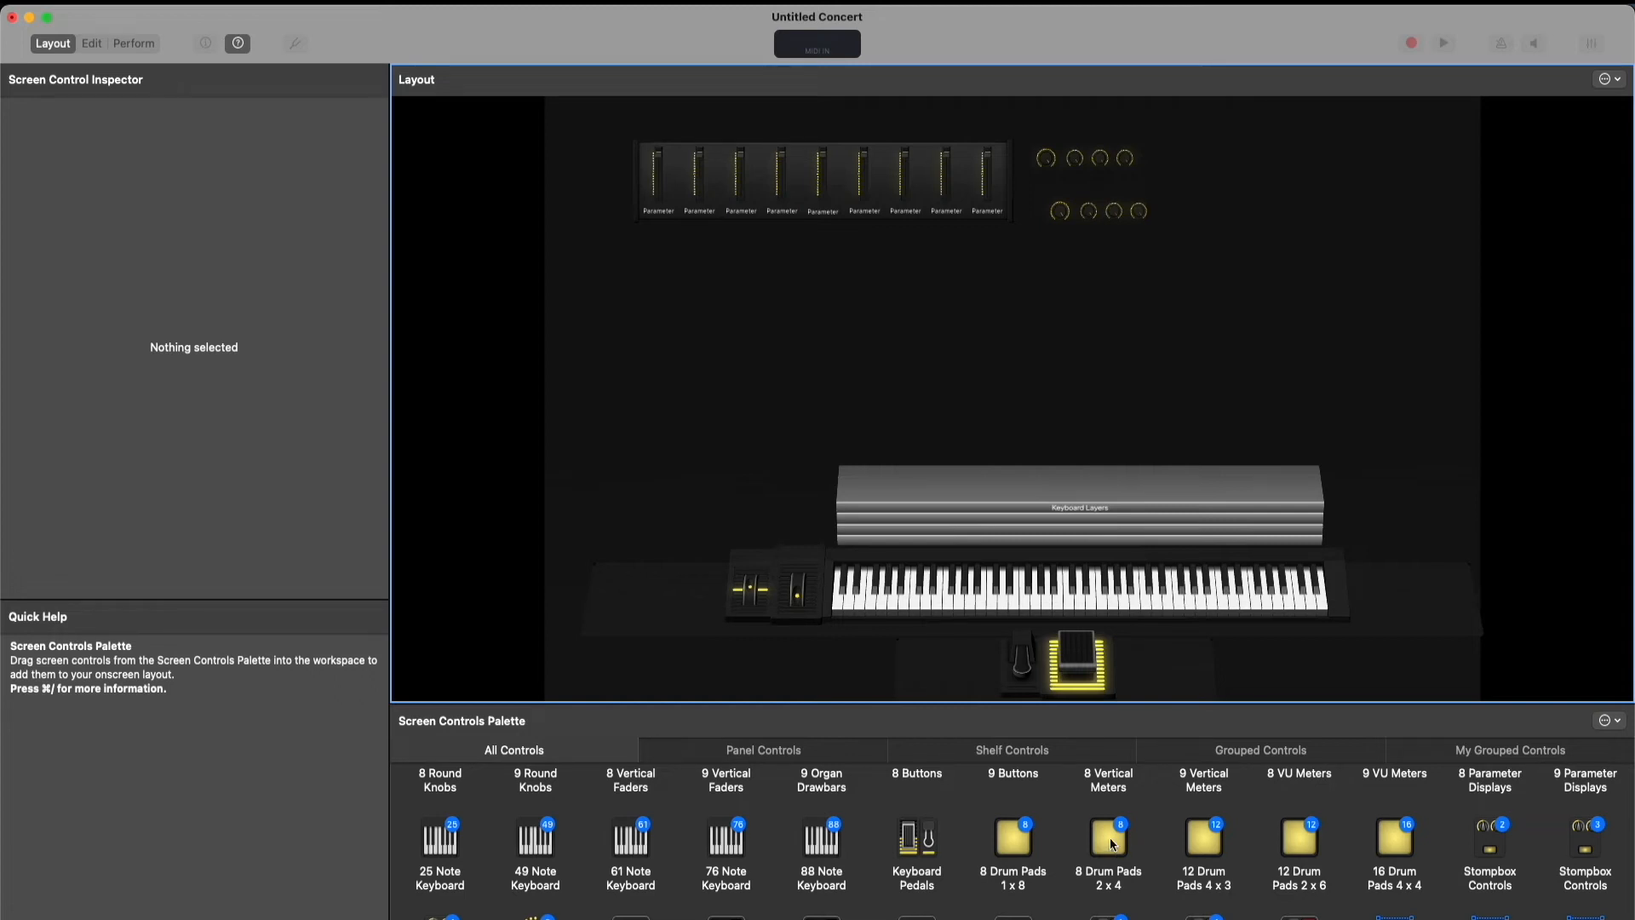
pyautogui.click(1110, 836)
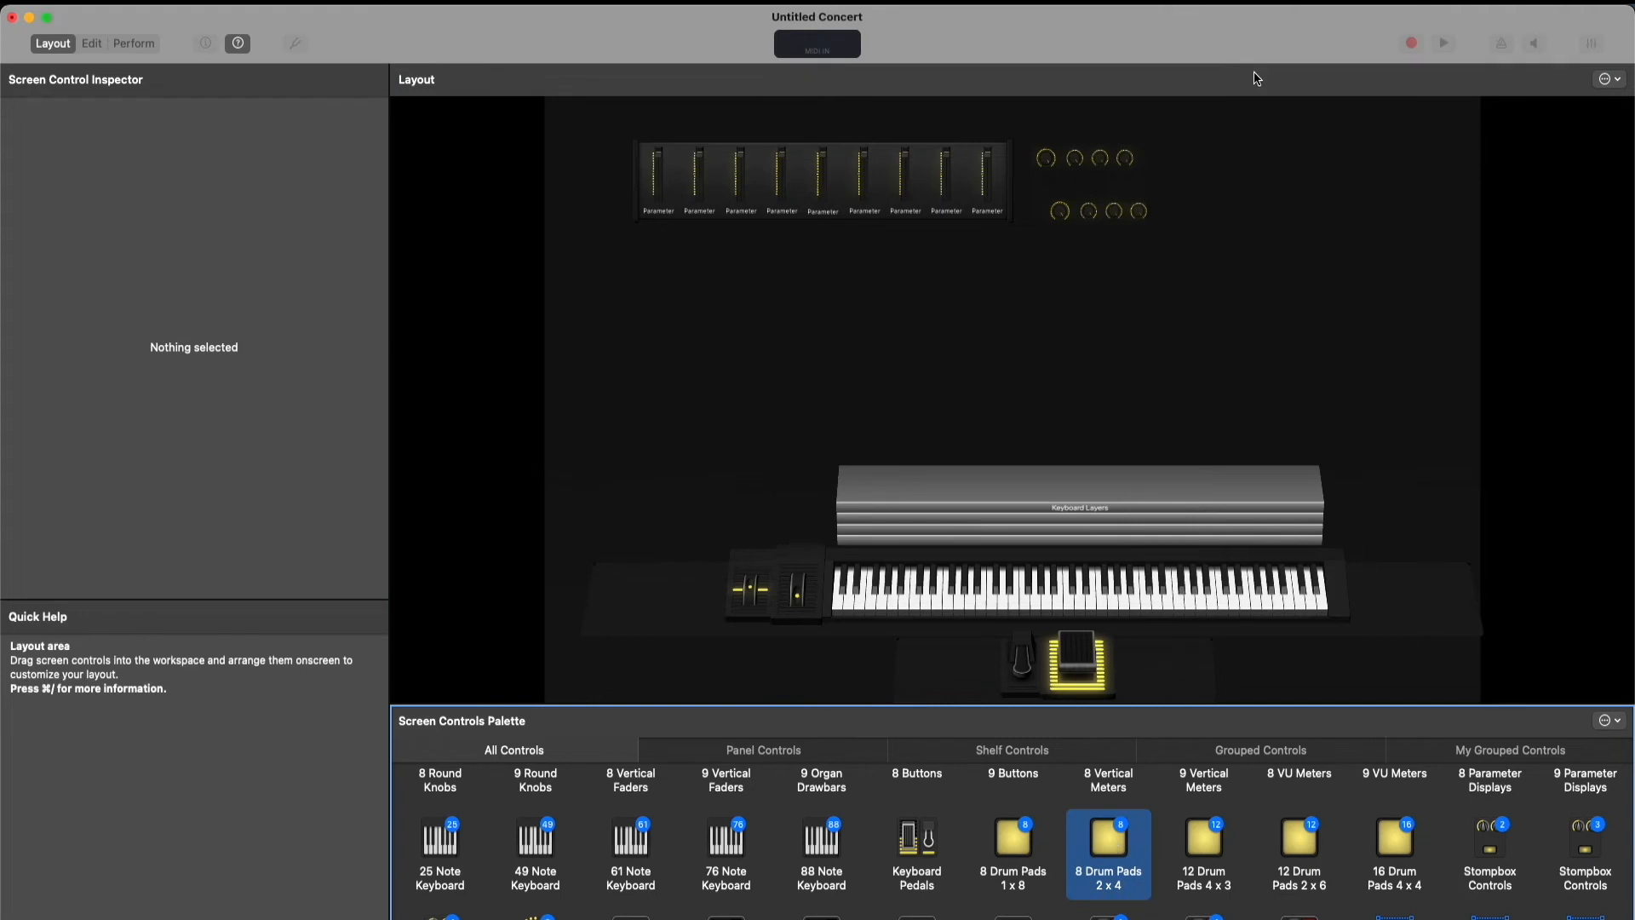
pyautogui.moveTo(1115, 809); pyautogui.dragTo(1295, 317)
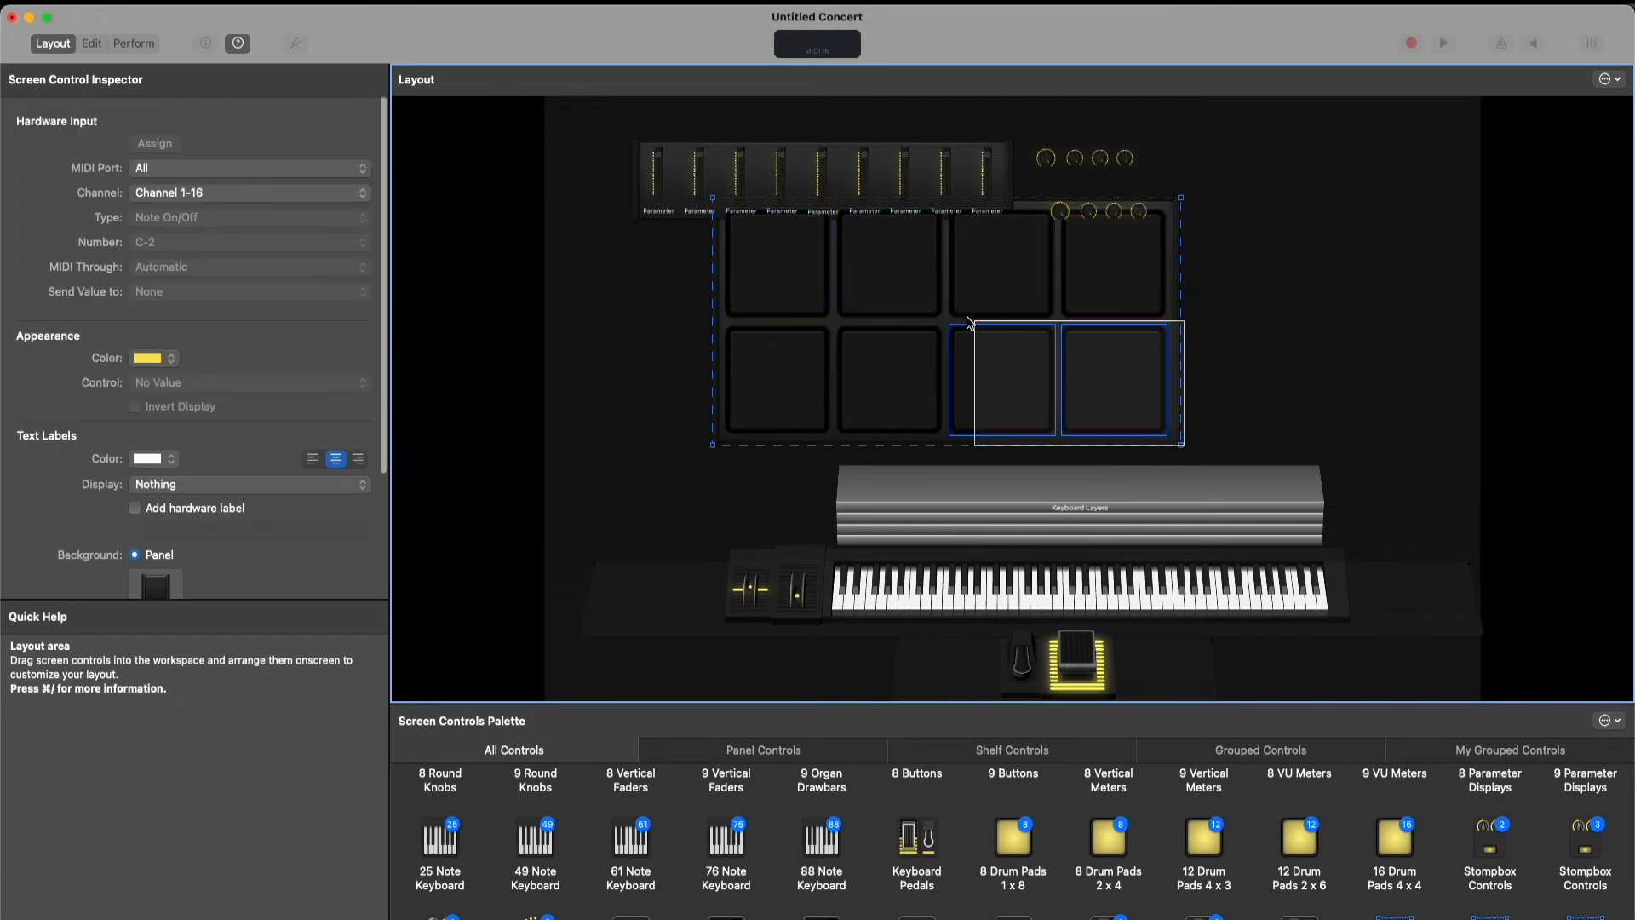
pyautogui.click(1267, 366)
pyautogui.click(1074, 356)
pyautogui.click(1154, 271)
pyautogui.click(1176, 240)
# Try shrinking the drum pad panel and moving it to the right, and undo these changes
pyautogui.moveTo(1183, 447); pyautogui.dragTo(1006, 367)
pyautogui.click(1209, 444)
pyautogui.click(1177, 443)
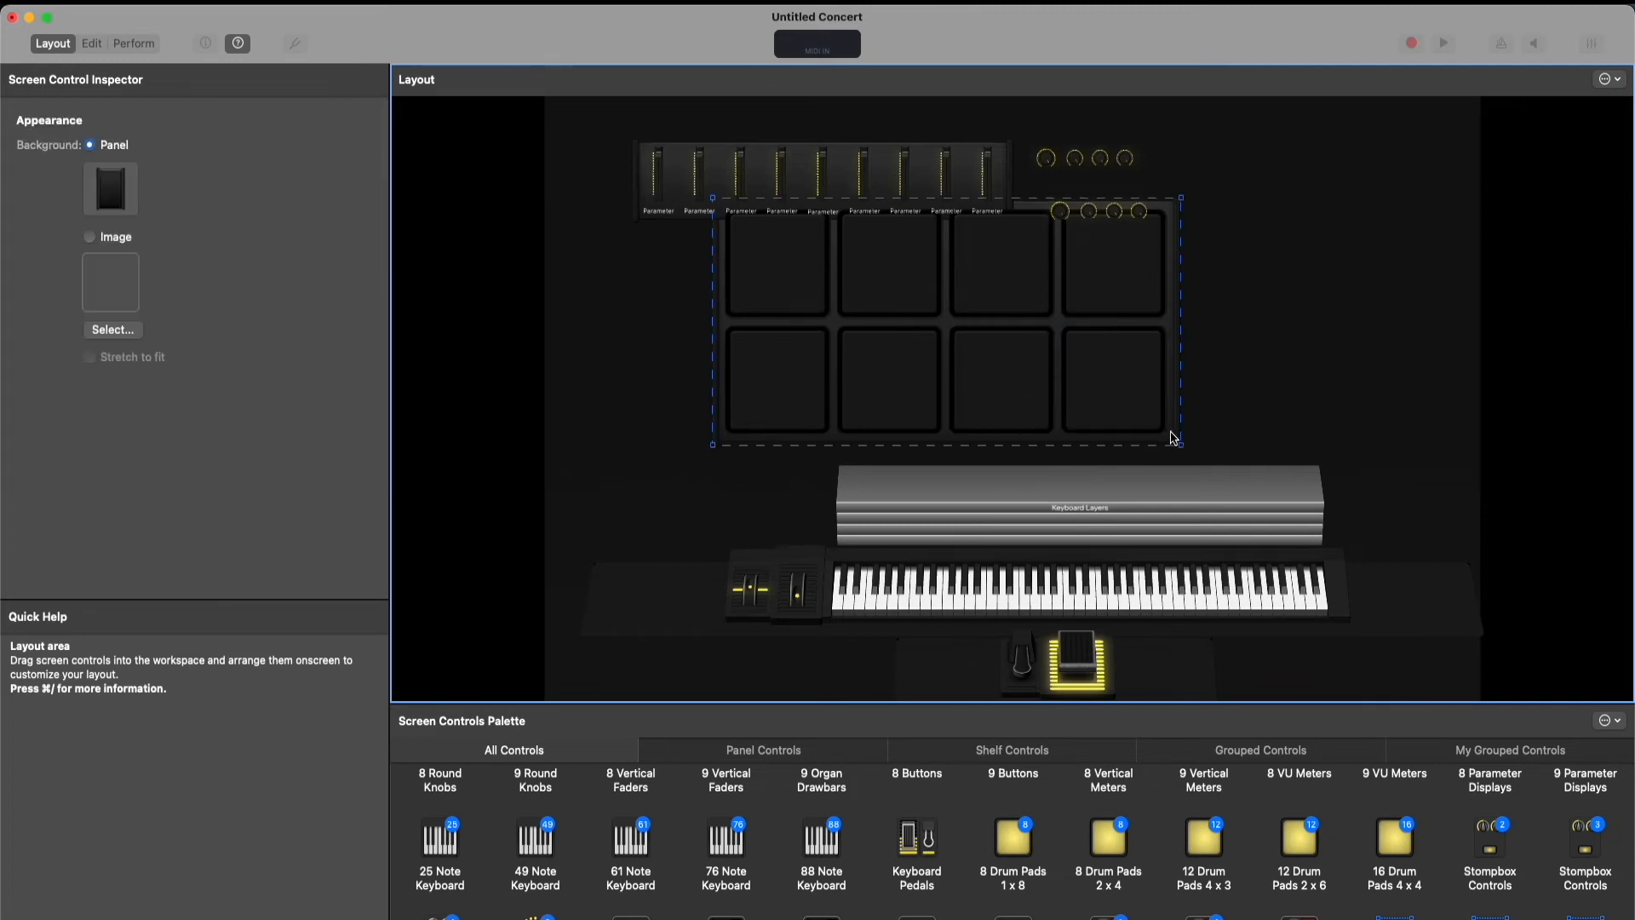
pyautogui.moveTo(1184, 450); pyautogui.dragTo(1088, 399)
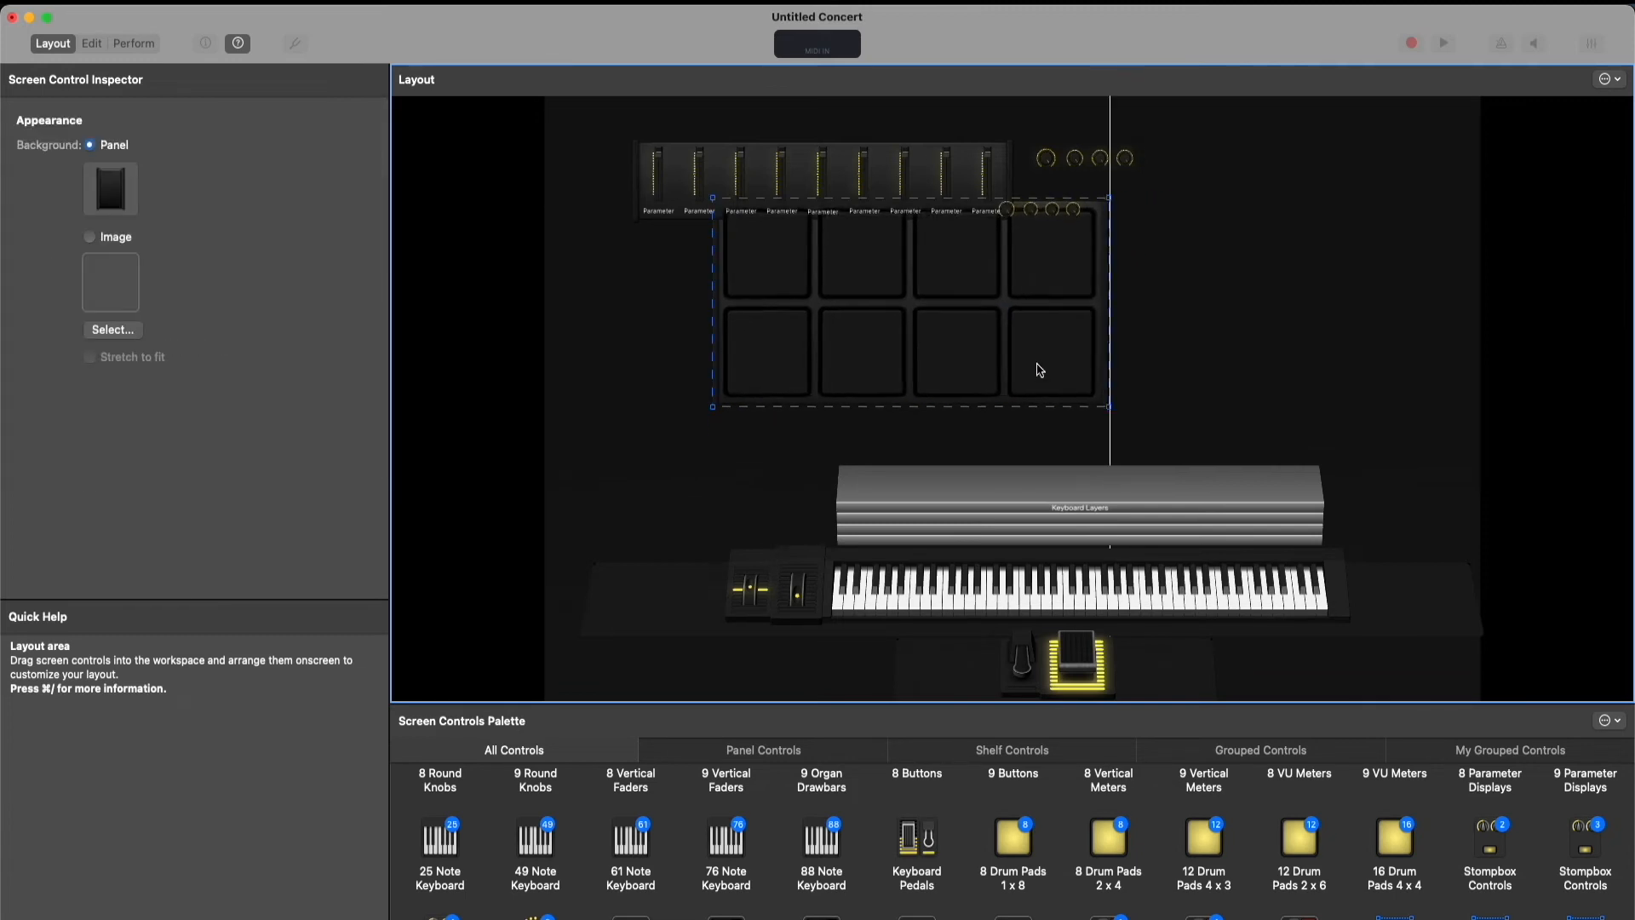
pyautogui.moveTo(847, 246); pyautogui.dragTo(1148, 277)
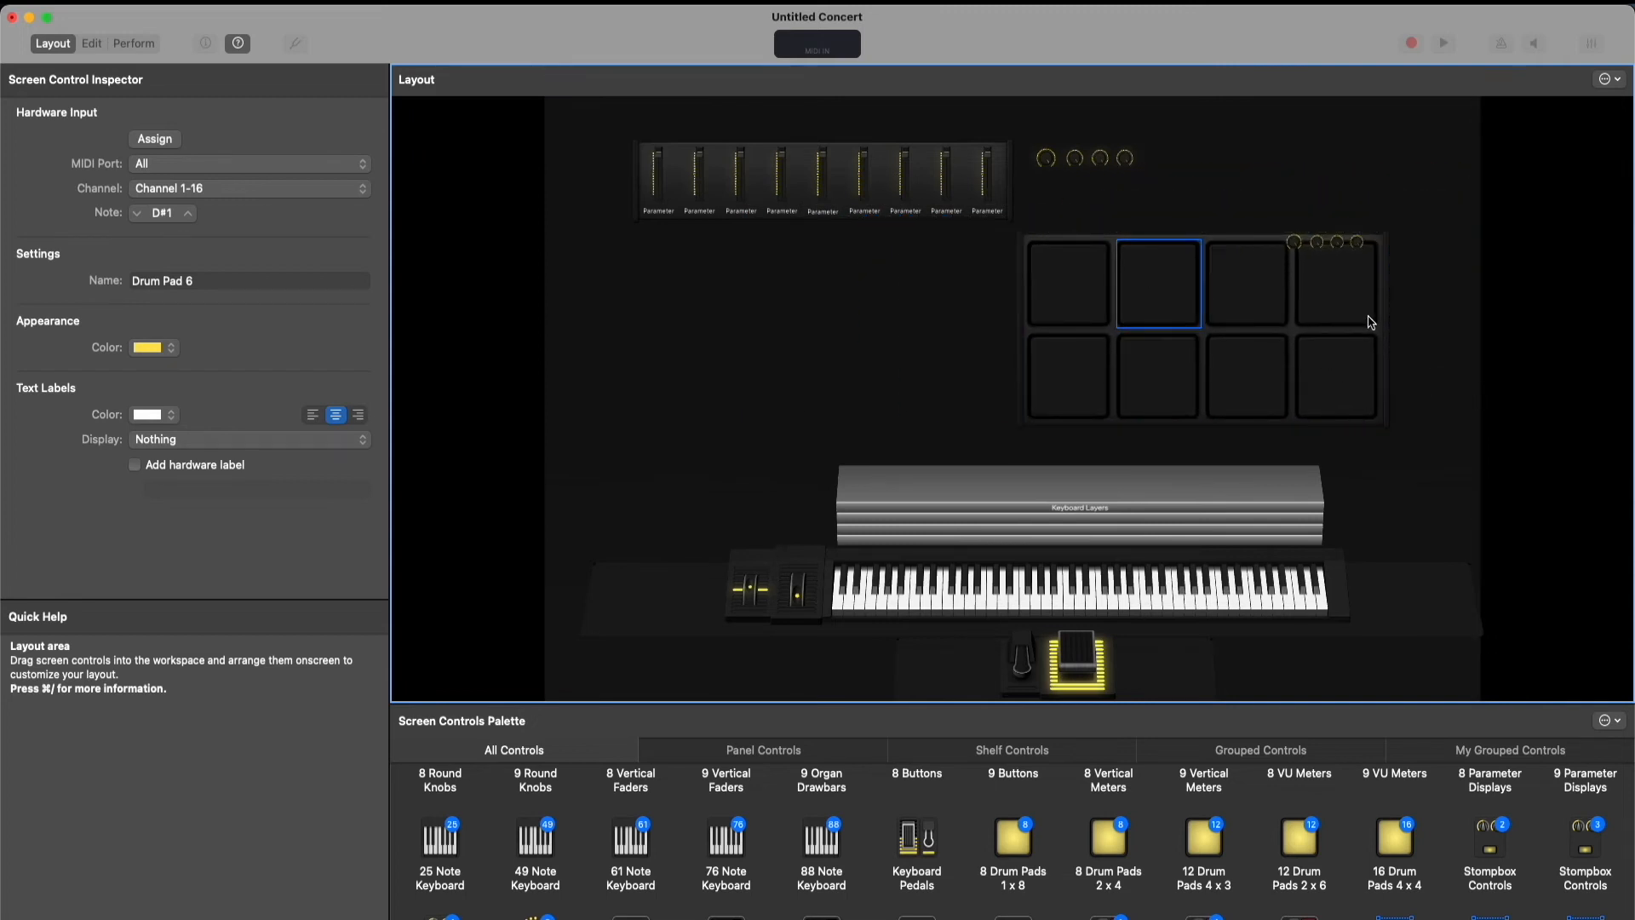
pyautogui.press('super+z')
pyautogui.press('super+z')
pyautogui.press('super+z')
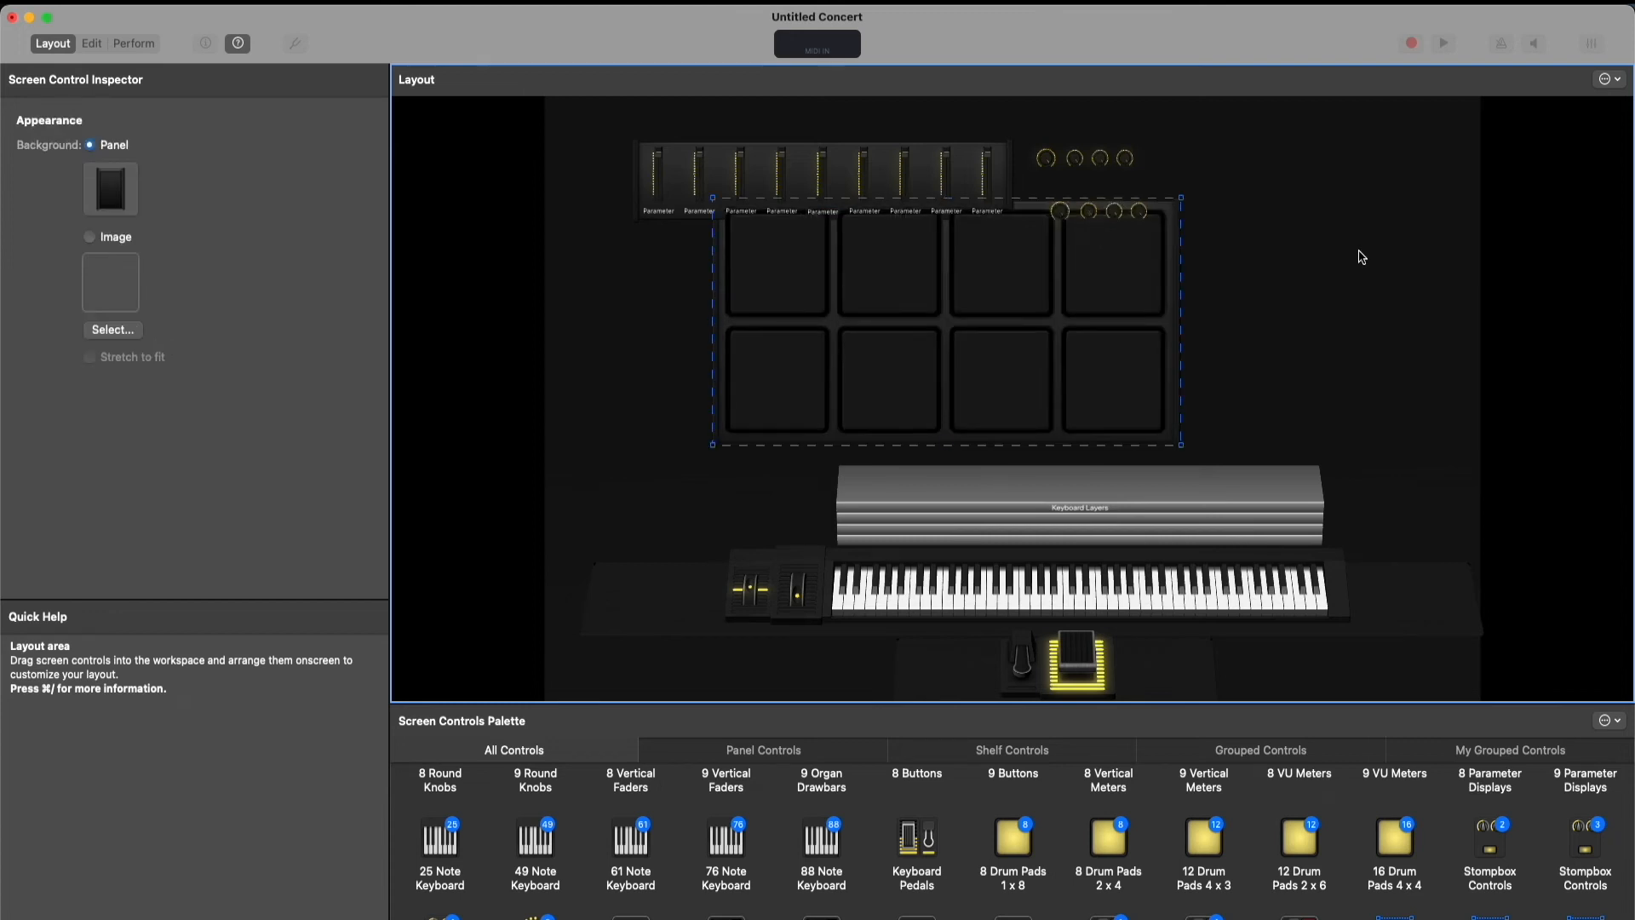
# Try adjusting the drum pad panel from its upper-right corner, and undo back to before the pads were added
pyautogui.click(1349, 259)
pyautogui.click(1132, 345)
pyautogui.click(1183, 213)
pyautogui.click(1175, 208)
pyautogui.moveTo(1175, 209); pyautogui.dragTo(1203, 248)
pyautogui.press('super+z')
pyautogui.press('super+z')
pyautogui.press('super+z')
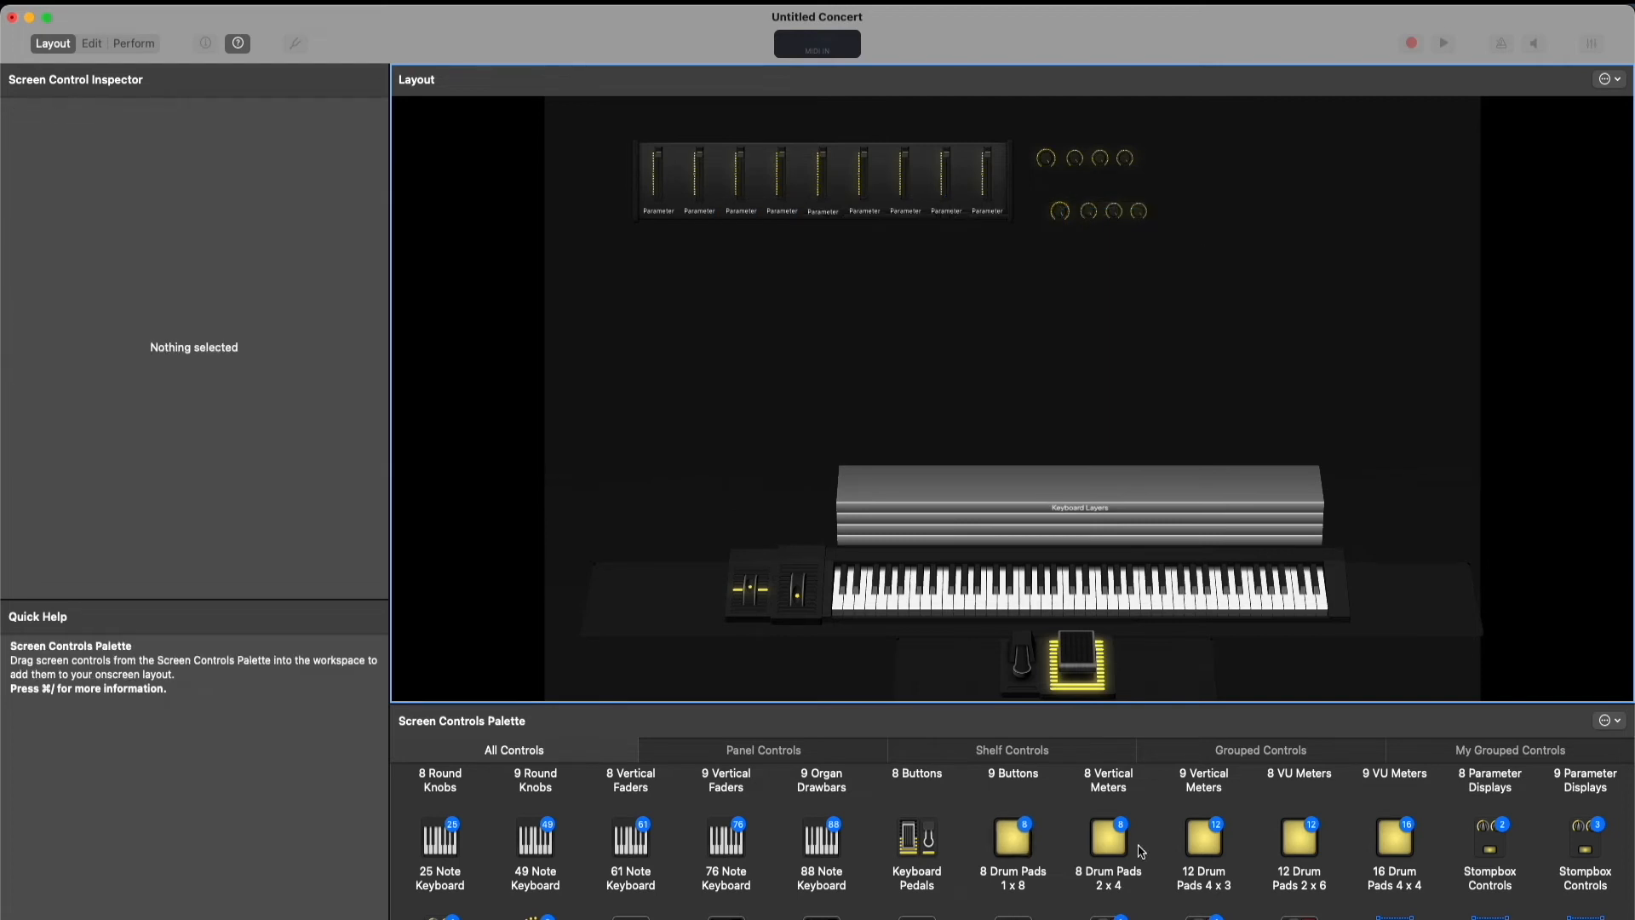
# Add the 8 Drum Pads 2 x 4 set in empty space, shrink it, and place it to the right of the knobs
pyautogui.moveTo(1108, 837); pyautogui.dragTo(1354, 408)
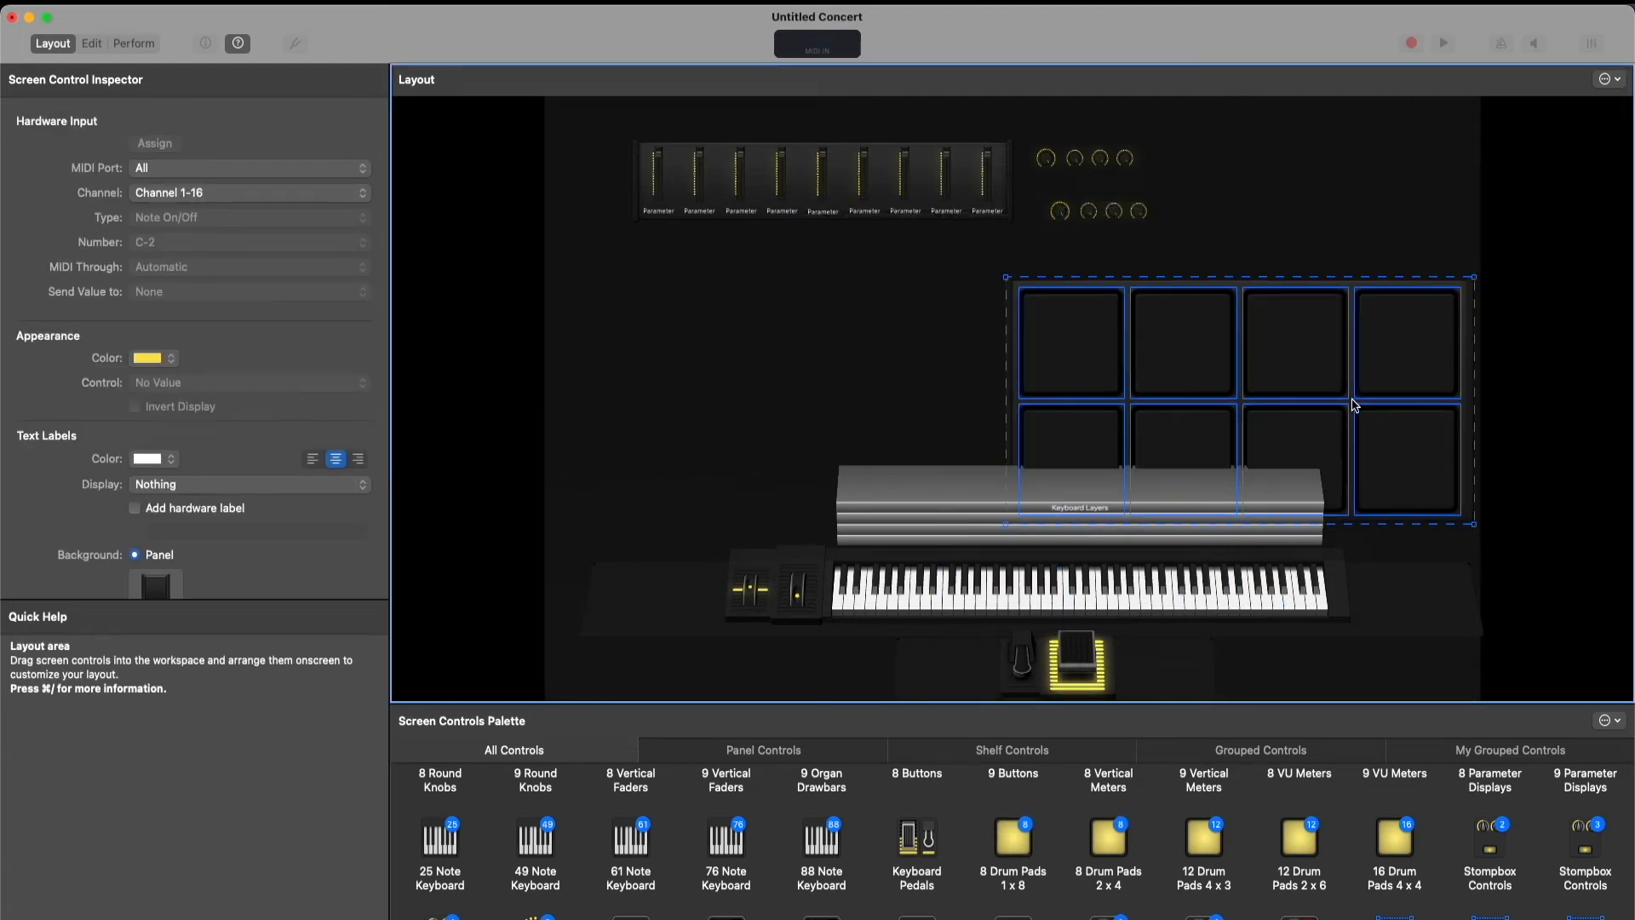
pyautogui.moveTo(1011, 283); pyautogui.dragTo(1033, 256)
pyautogui.moveTo(1008, 498); pyautogui.dragTo(1240, 336)
pyautogui.moveTo(1357, 266); pyautogui.dragTo(1300, 151)
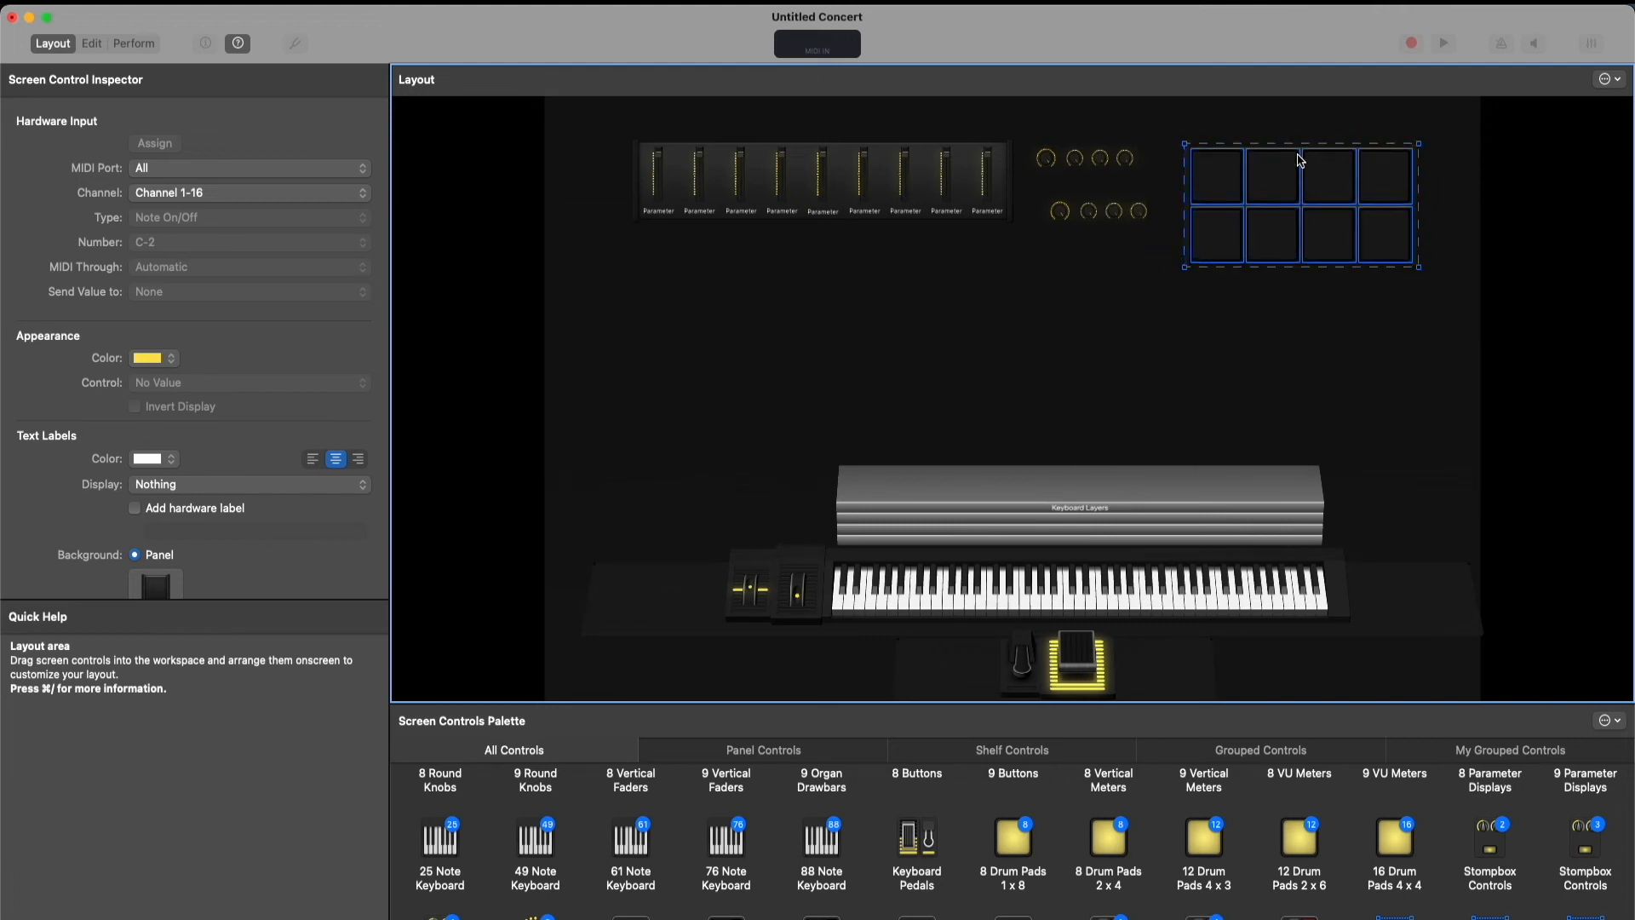
pyautogui.moveTo(1301, 158); pyautogui.dragTo(1331, 153)
# Try enlarging the nine-fader panel from its lower-right corner
pyautogui.click(941, 207)
pyautogui.click(992, 213)
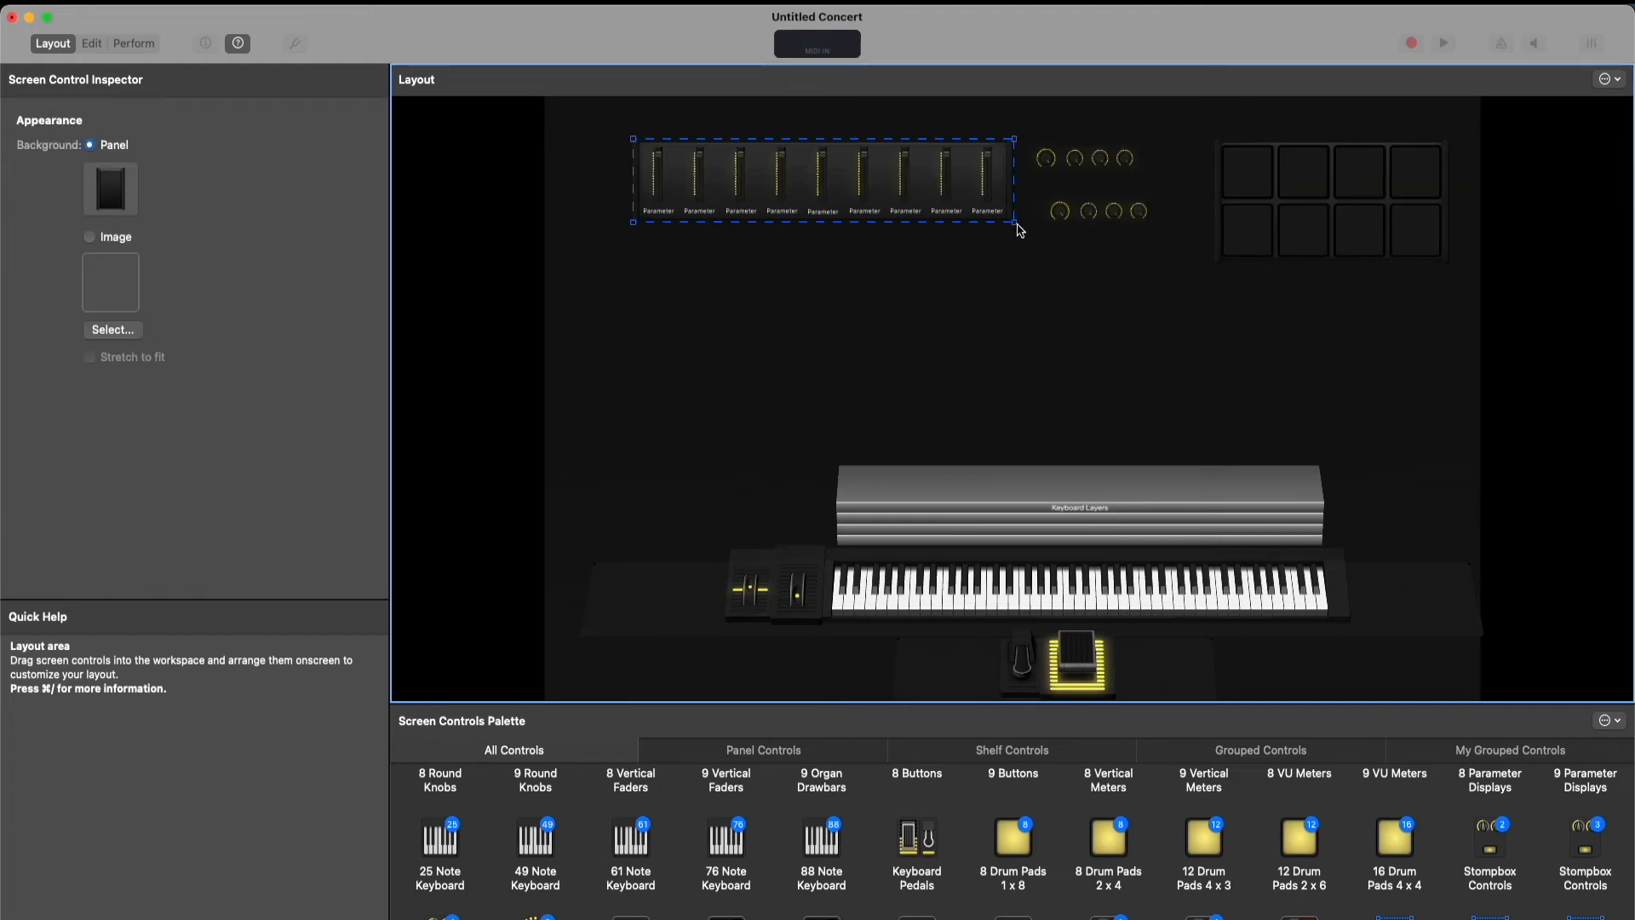
pyautogui.click(1018, 228)
pyautogui.click(1014, 208)
pyautogui.click(1015, 206)
pyautogui.moveTo(1013, 225); pyautogui.dragTo(1075, 261)
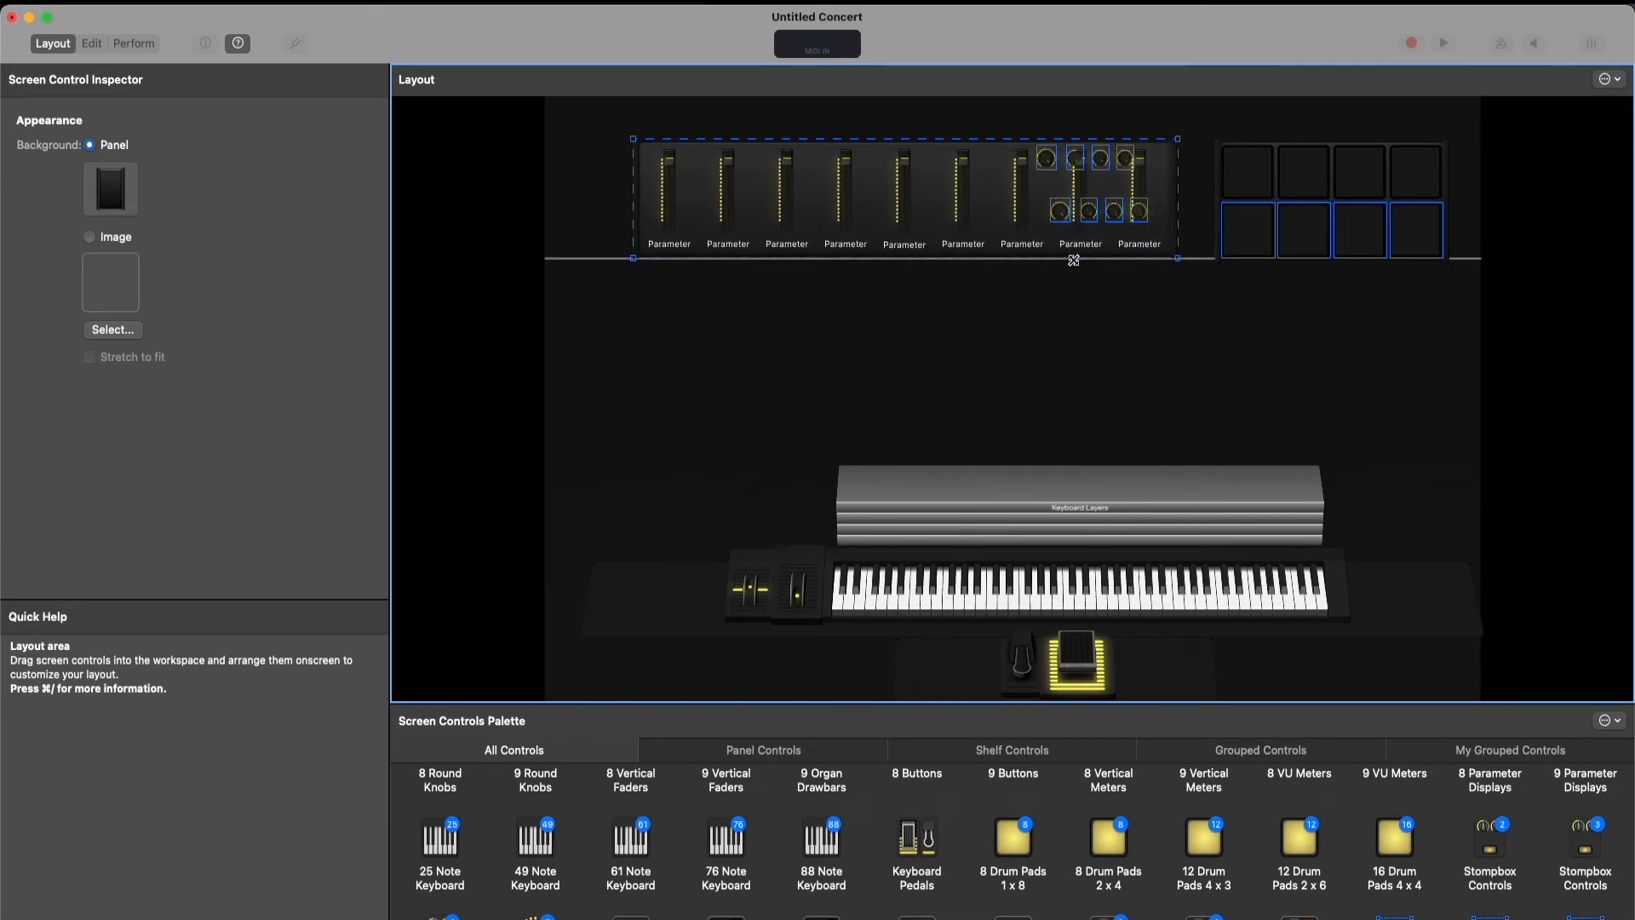
pyautogui.moveTo(1074, 260); pyautogui.dragTo(1075, 260)
pyautogui.click(1118, 283)
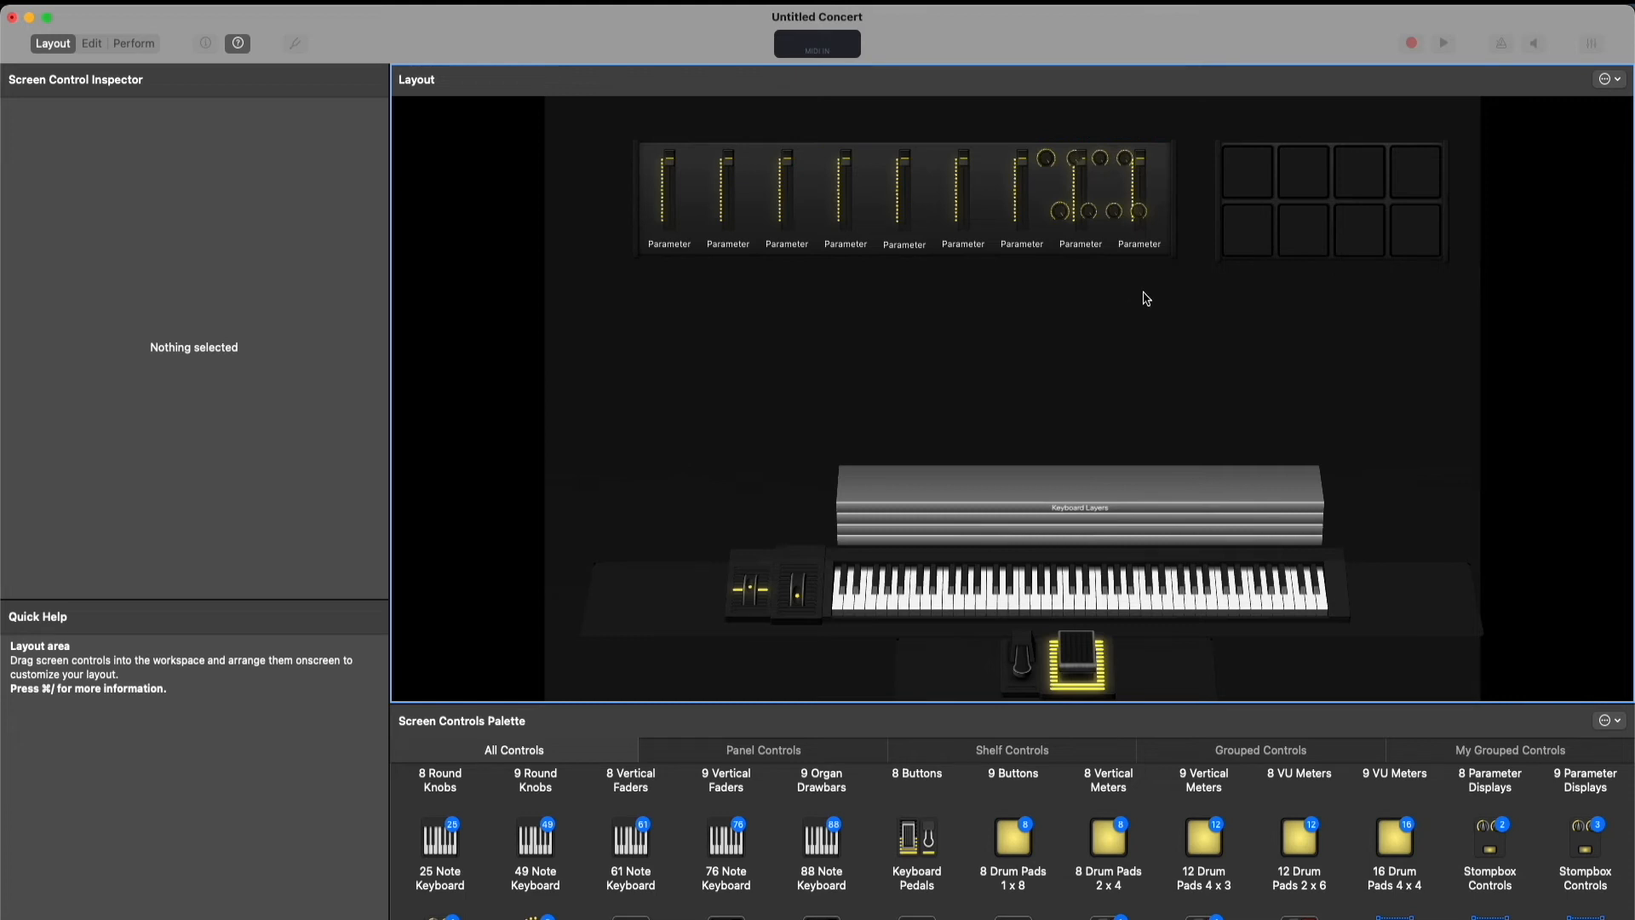
# Shrink the nine-fader panel back to its former size, clear of the knobs
pyautogui.click(993, 164)
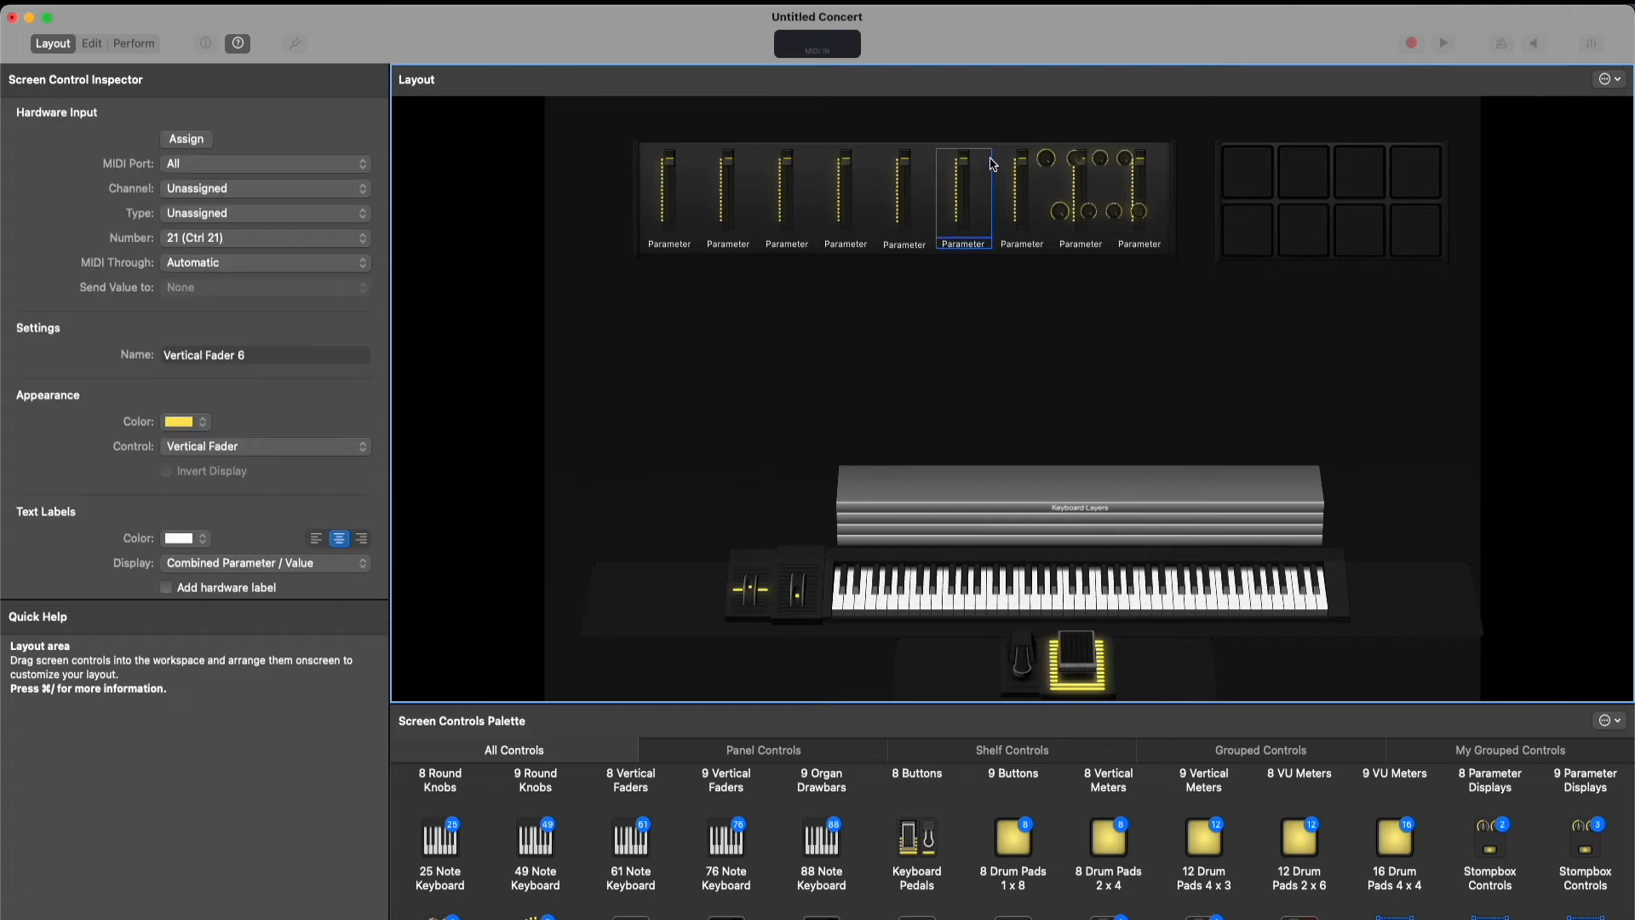
pyautogui.click(1171, 218)
pyautogui.moveTo(1179, 260); pyautogui.dragTo(1005, 247)
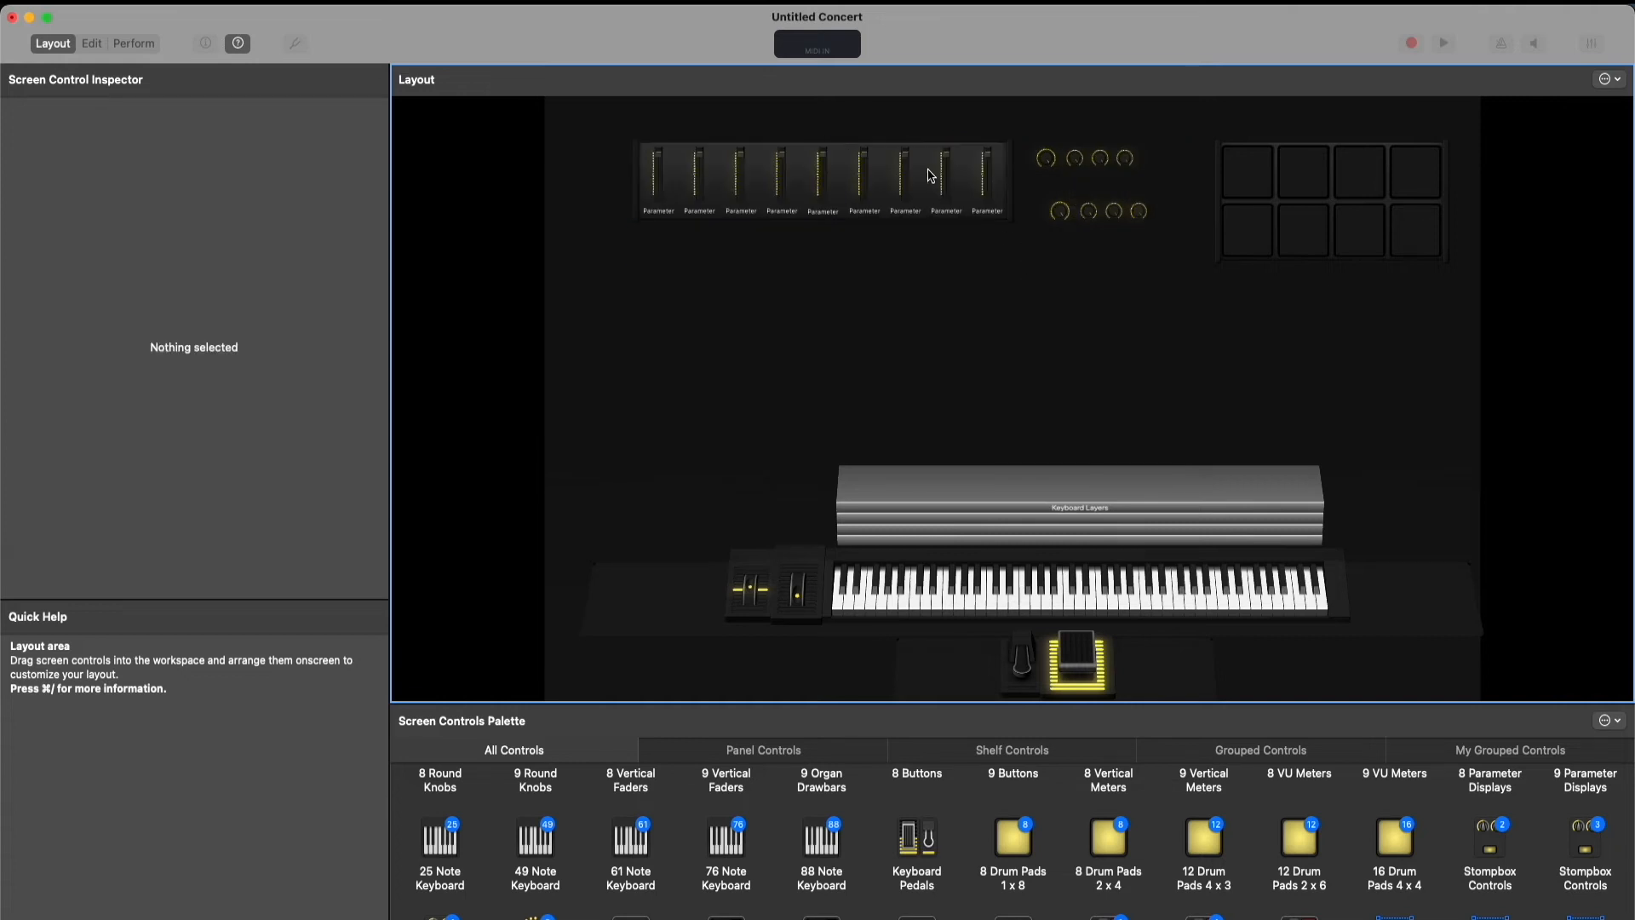
pyautogui.click(905, 156)
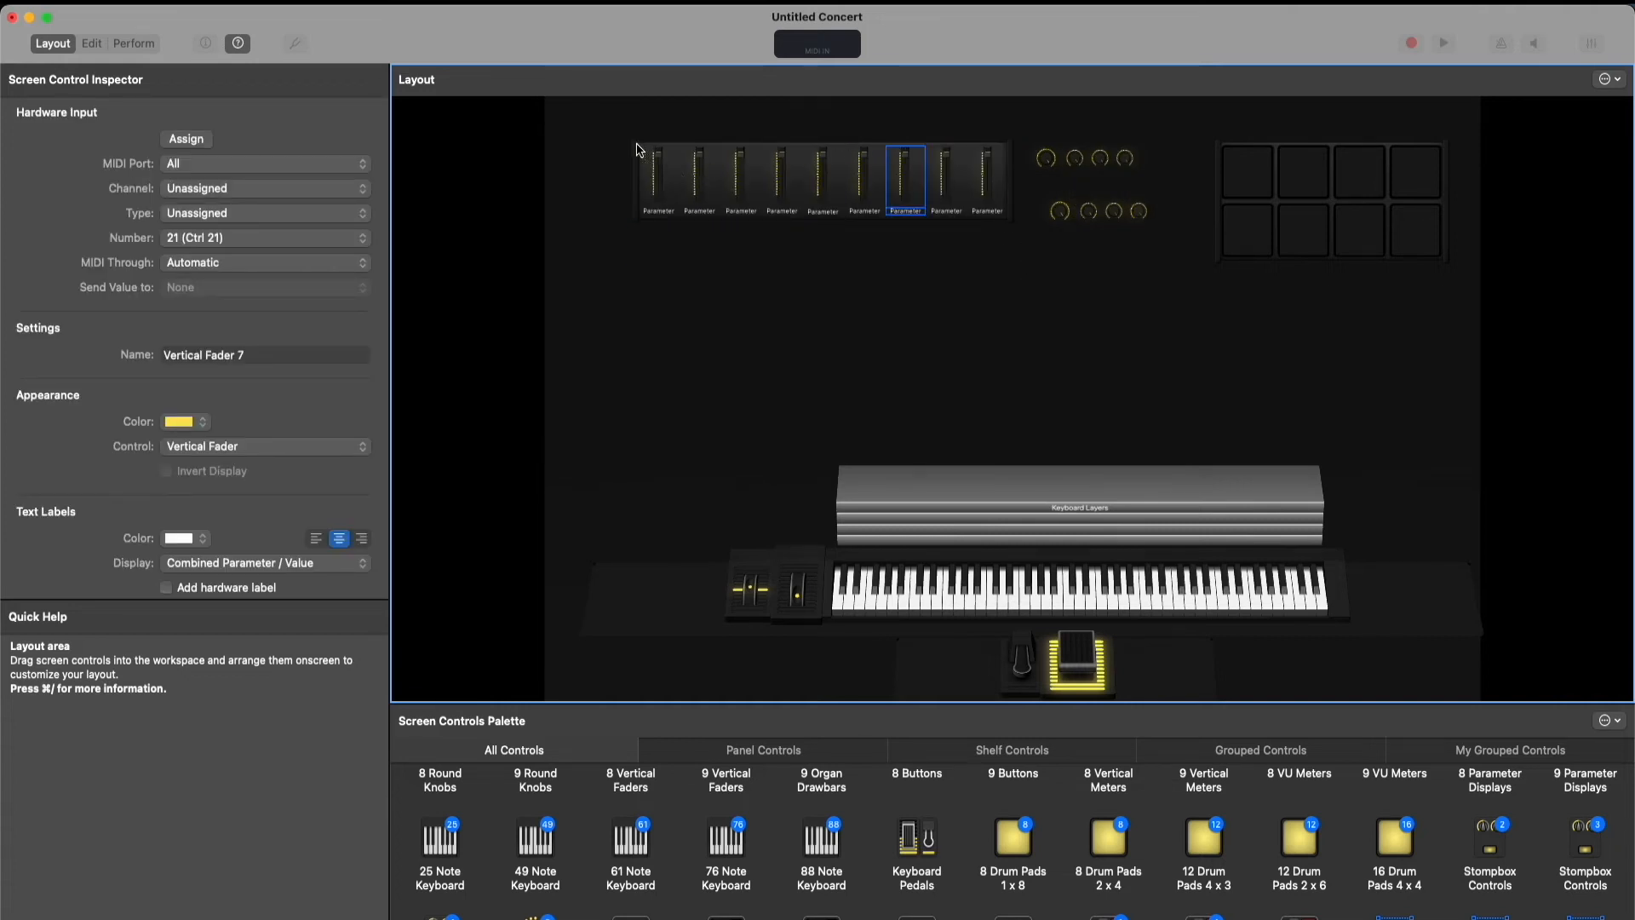
pyautogui.click(639, 146)
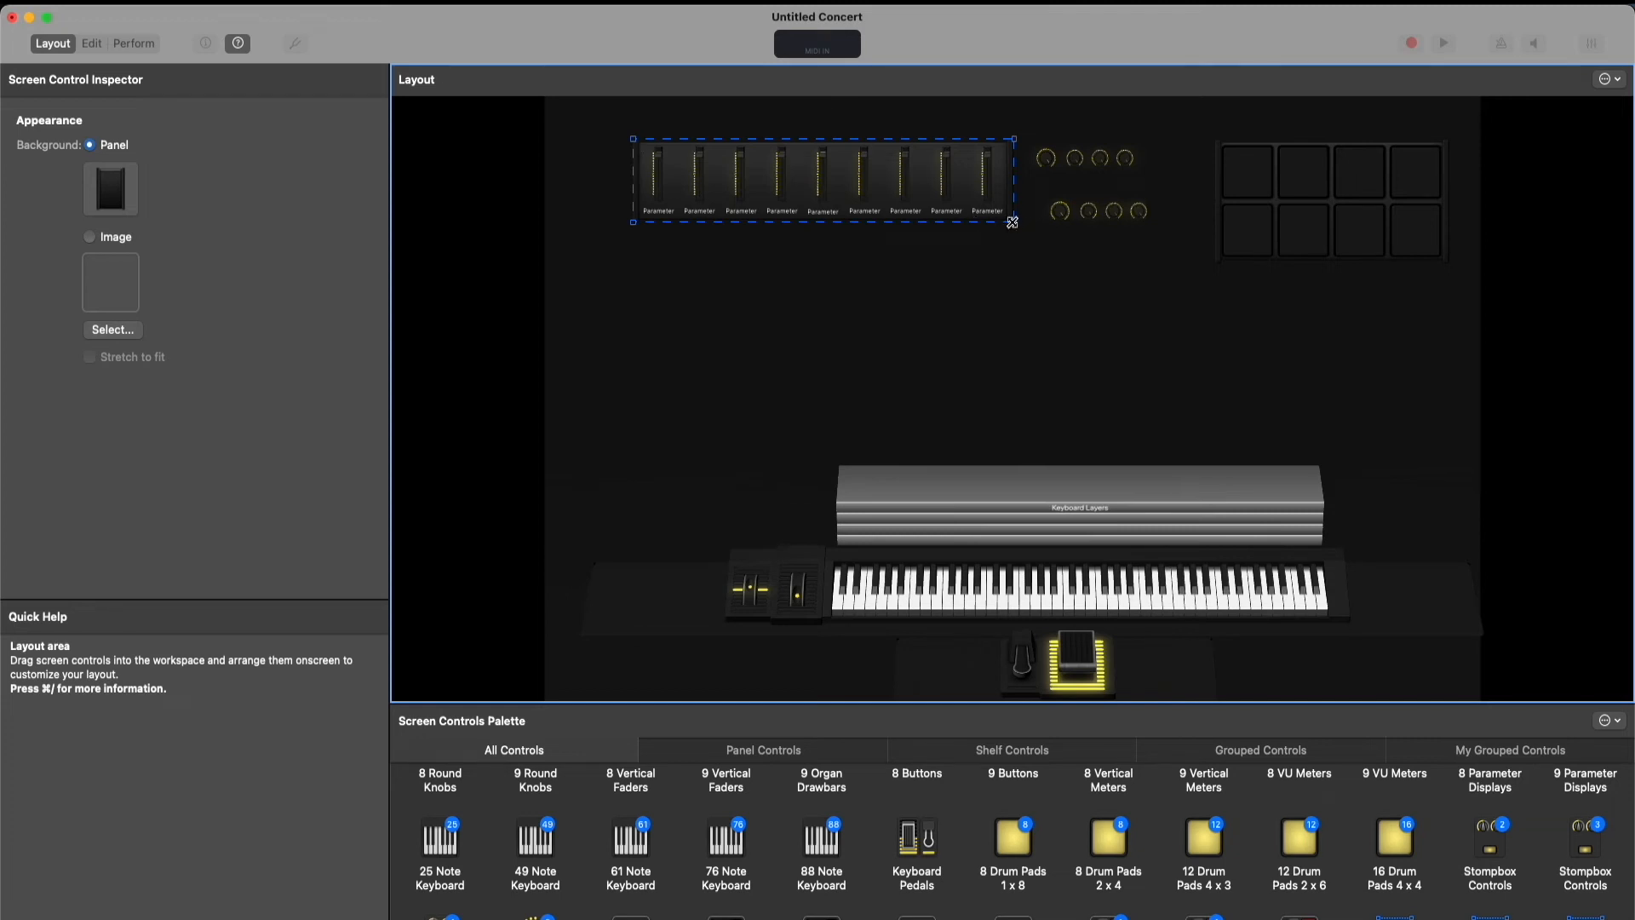
pyautogui.click(1135, 253)
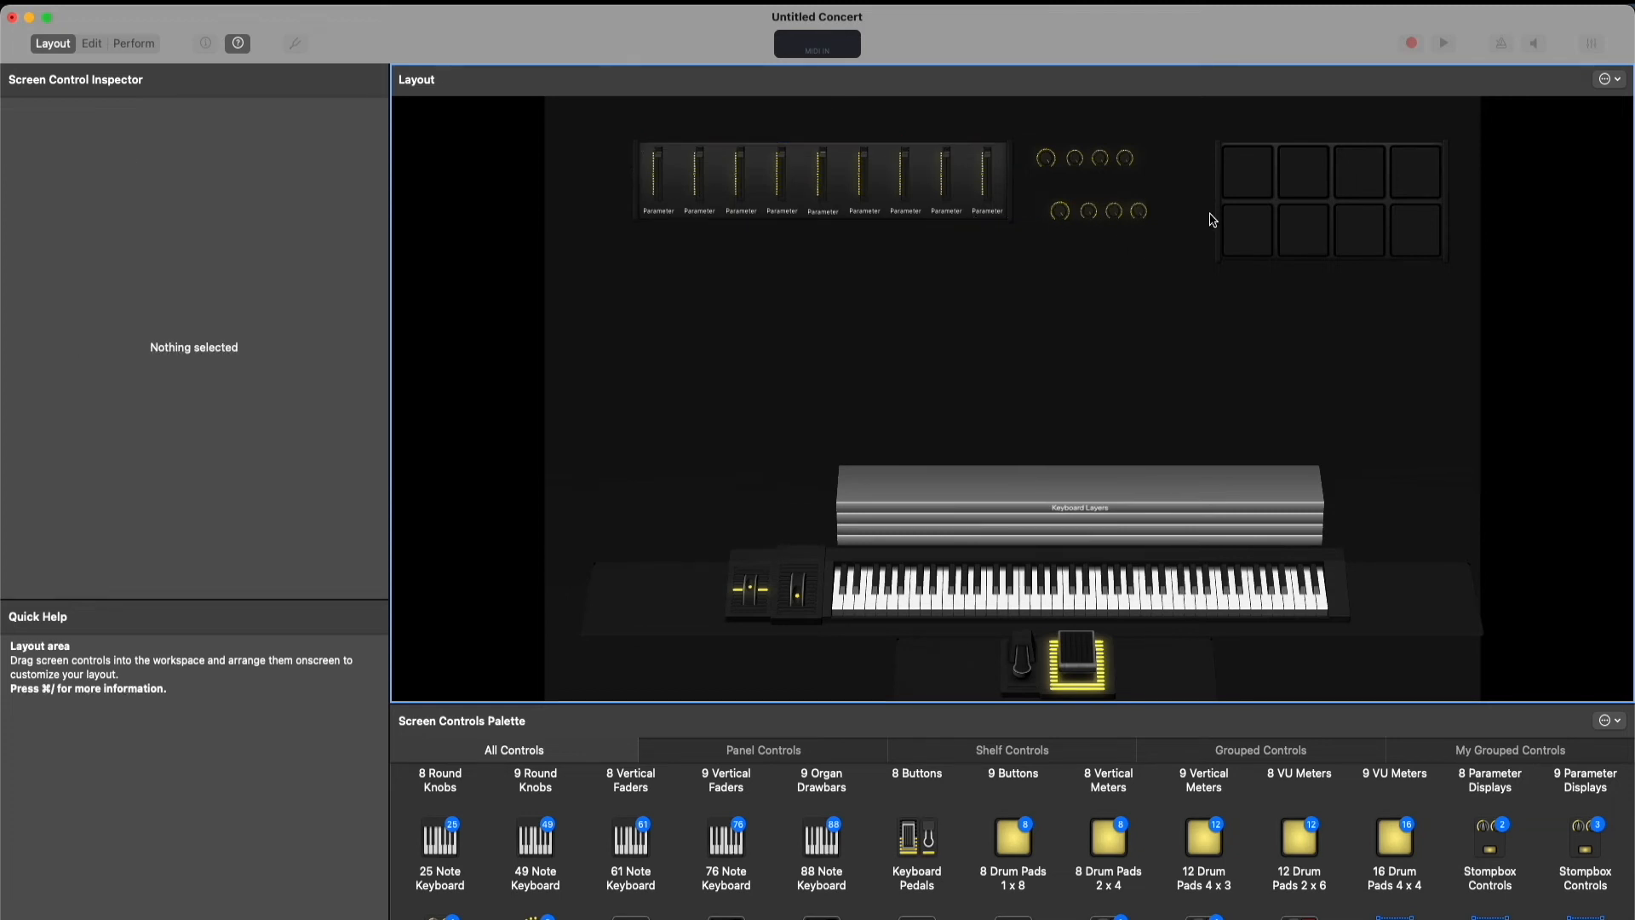
# Shrink the drum pad panel slightly from its lower-left corner, keeping it to the right of the knobs
pyautogui.click(1258, 213)
pyautogui.click(1195, 294)
pyautogui.click(1228, 194)
pyautogui.click(1215, 153)
pyautogui.click(1217, 149)
pyautogui.moveTo(1216, 262); pyautogui.dragTo(1291, 166)
pyautogui.click(1386, 152)
pyautogui.click(1239, 157)
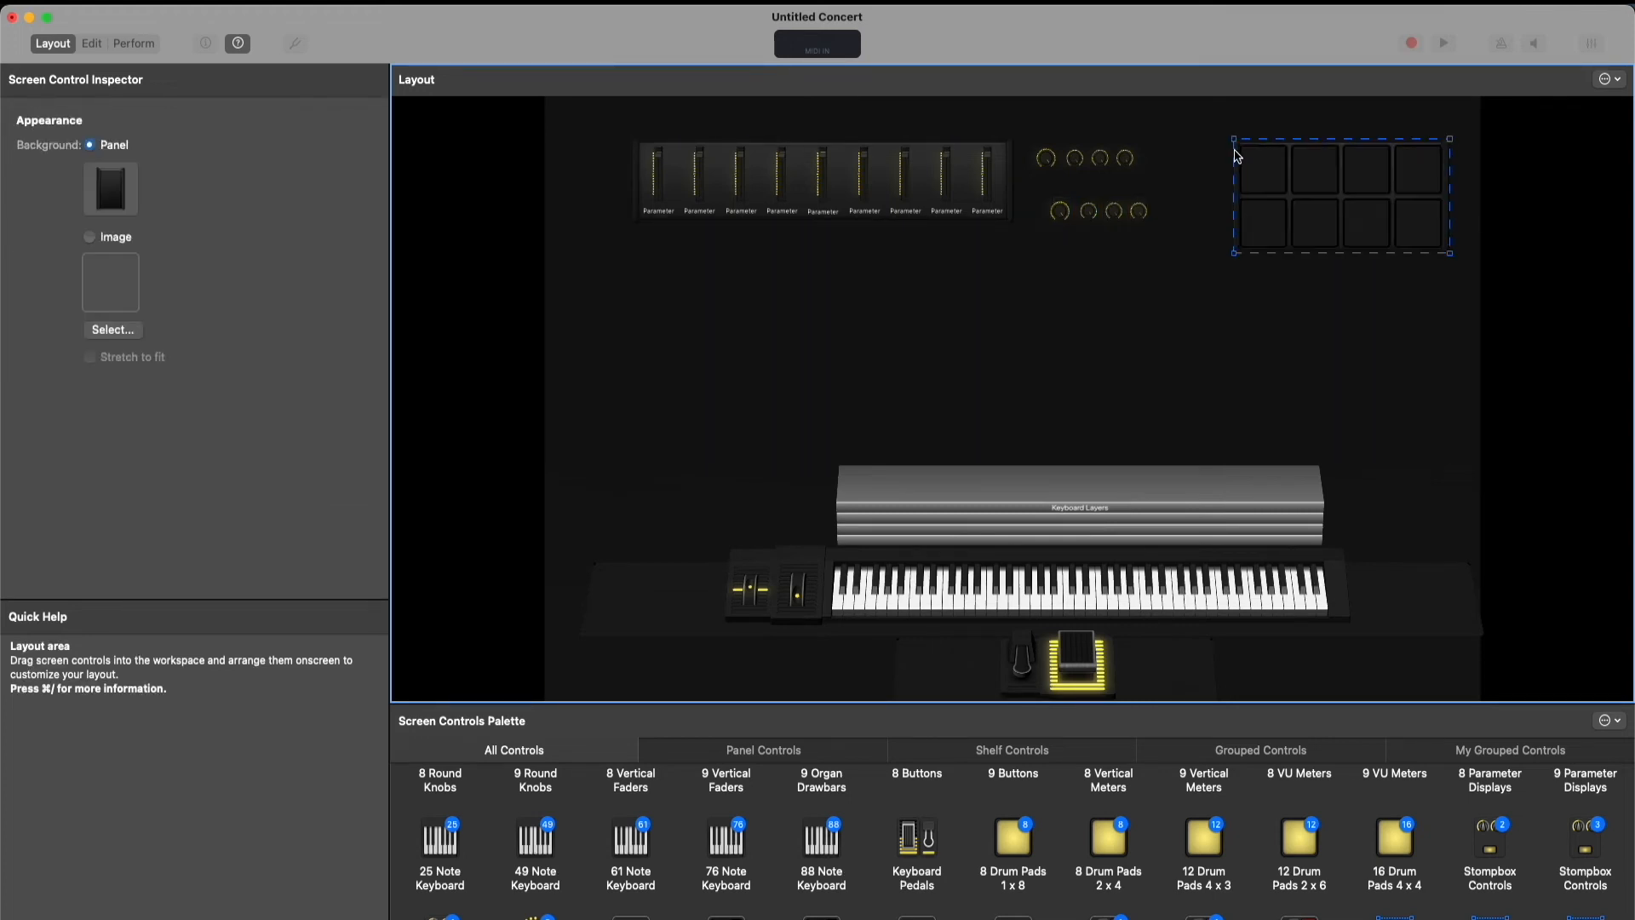
# Reduce the drum pad panel further until it is about as tall as the fader panel
pyautogui.click(1250, 184)
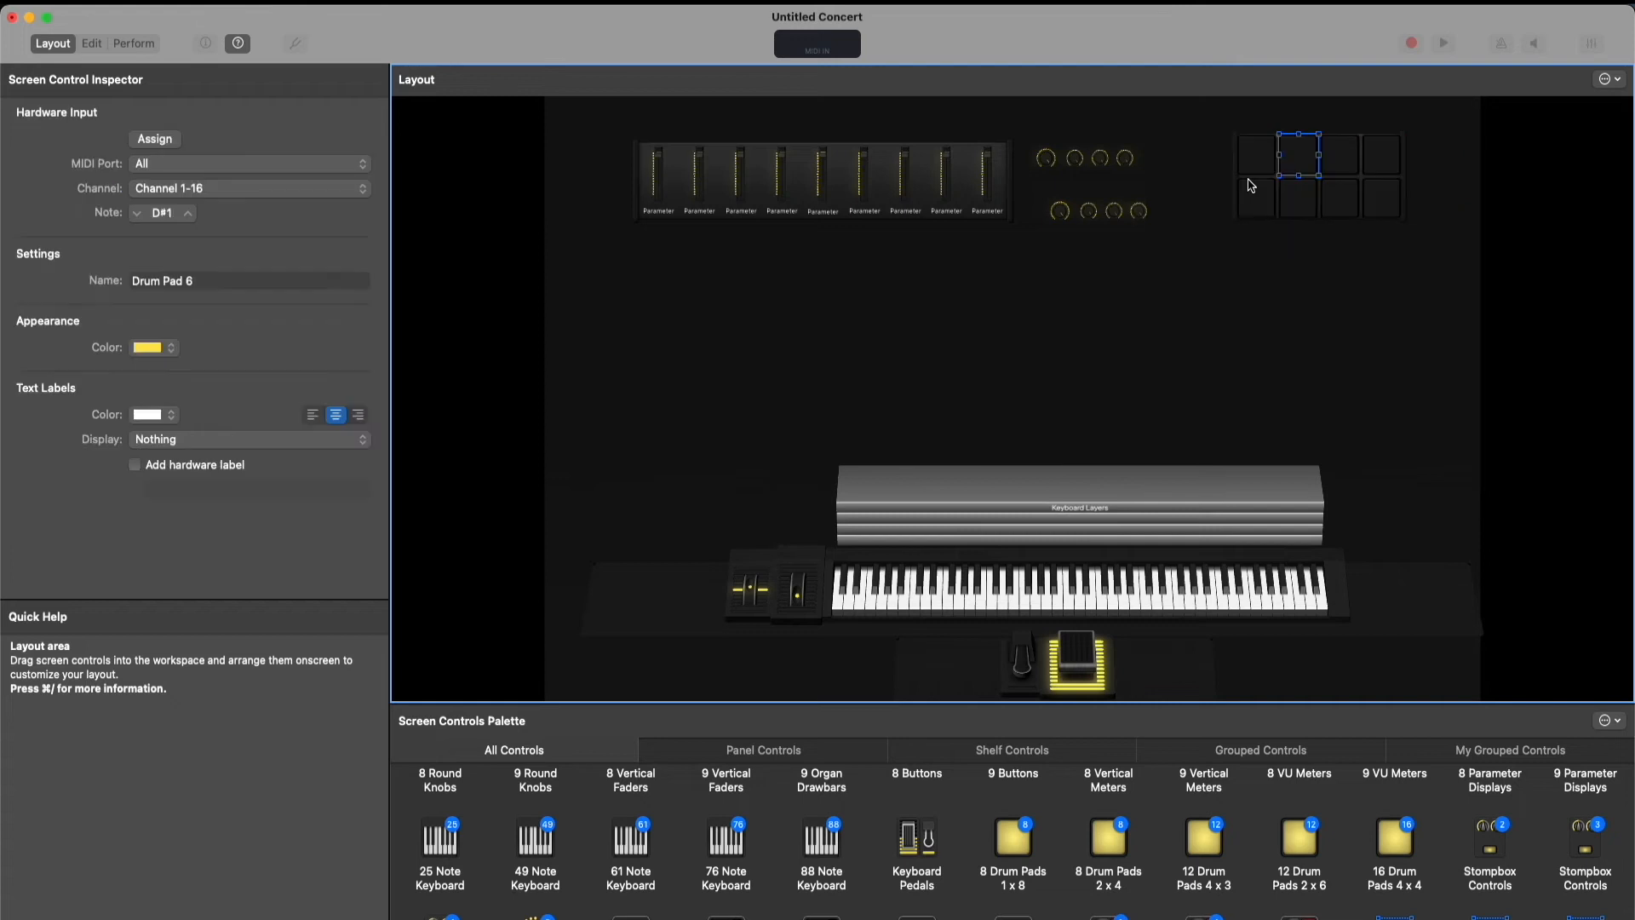
pyautogui.click(1343, 237)
pyautogui.click(1407, 180)
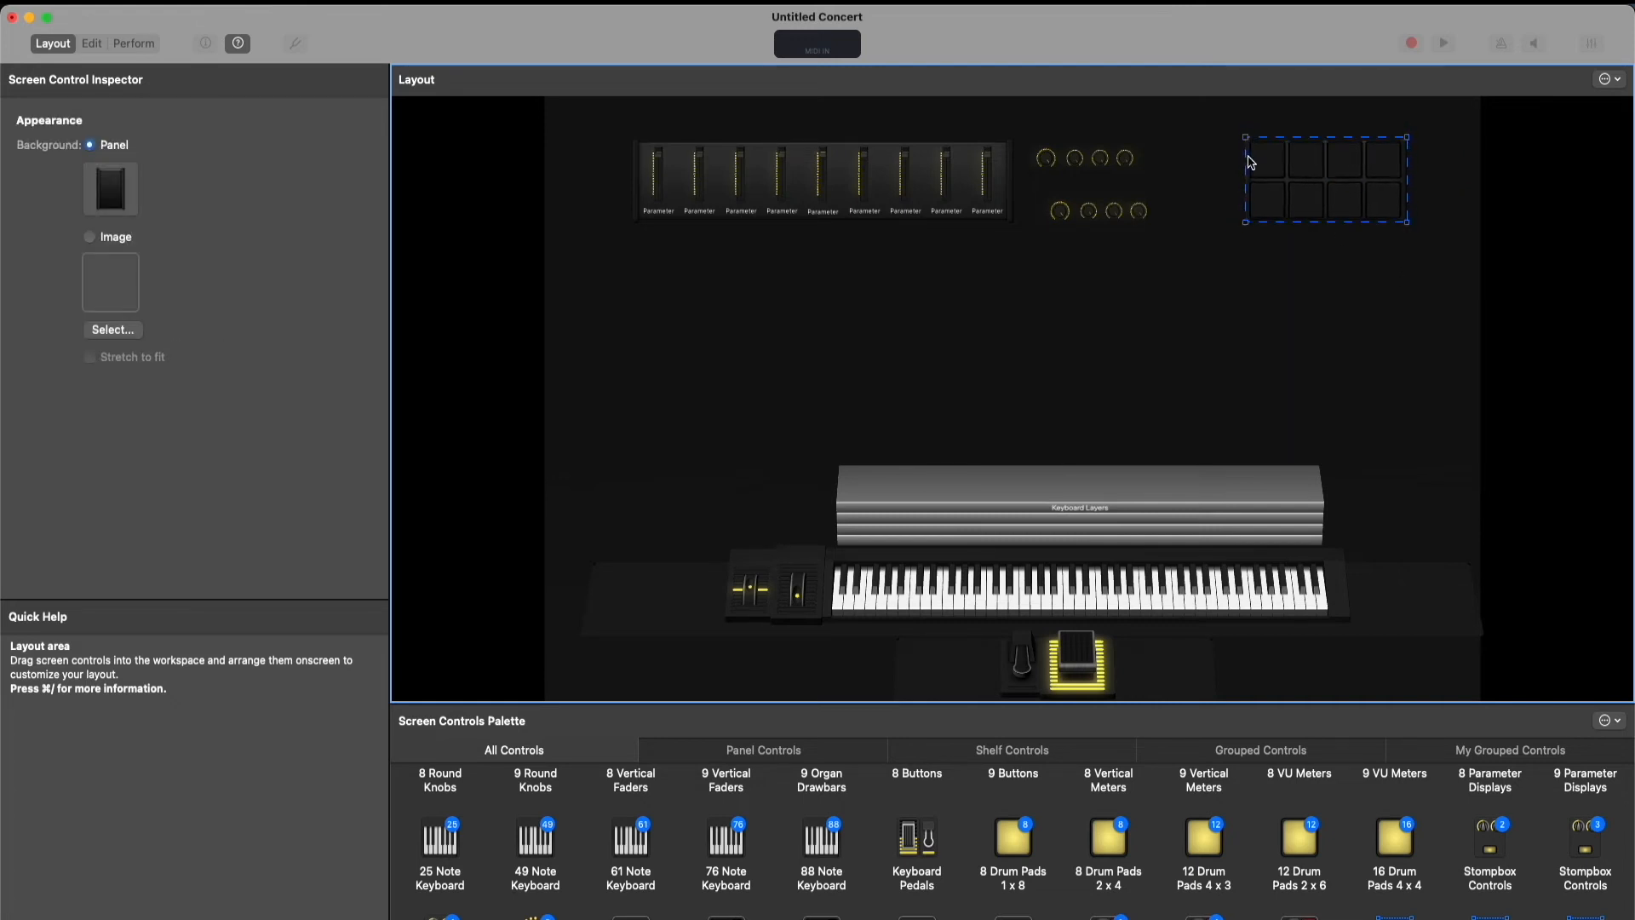
pyautogui.moveTo(1293, 186)
pyautogui.mouseDown()
pyautogui.moveTo(1179, 136)
pyautogui.moveTo(1287, 188)
pyautogui.mouseUp()
pyautogui.moveTo(1189, 155); pyautogui.dragTo(1258, 208)
pyautogui.moveTo(1407, 157); pyautogui.dragTo(1350, 138)
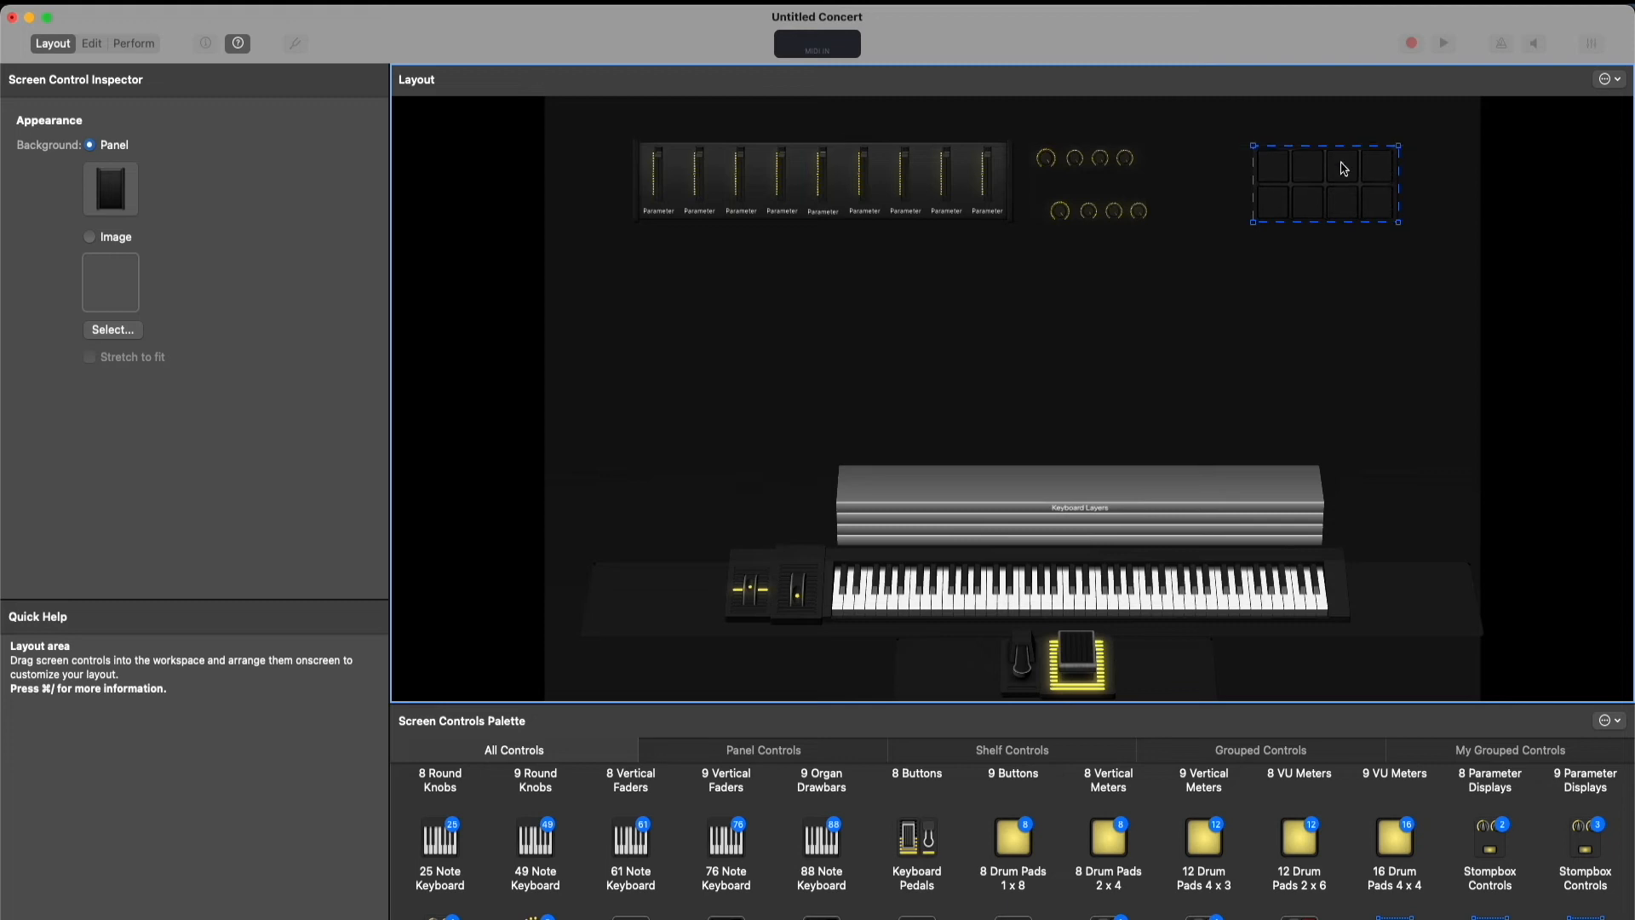
# Move the drum pad panel left, closer to the knobs and level with them
pyautogui.click(1351, 250)
pyautogui.click(1322, 189)
pyautogui.moveTo(1293, 178); pyautogui.dragTo(1226, 184)
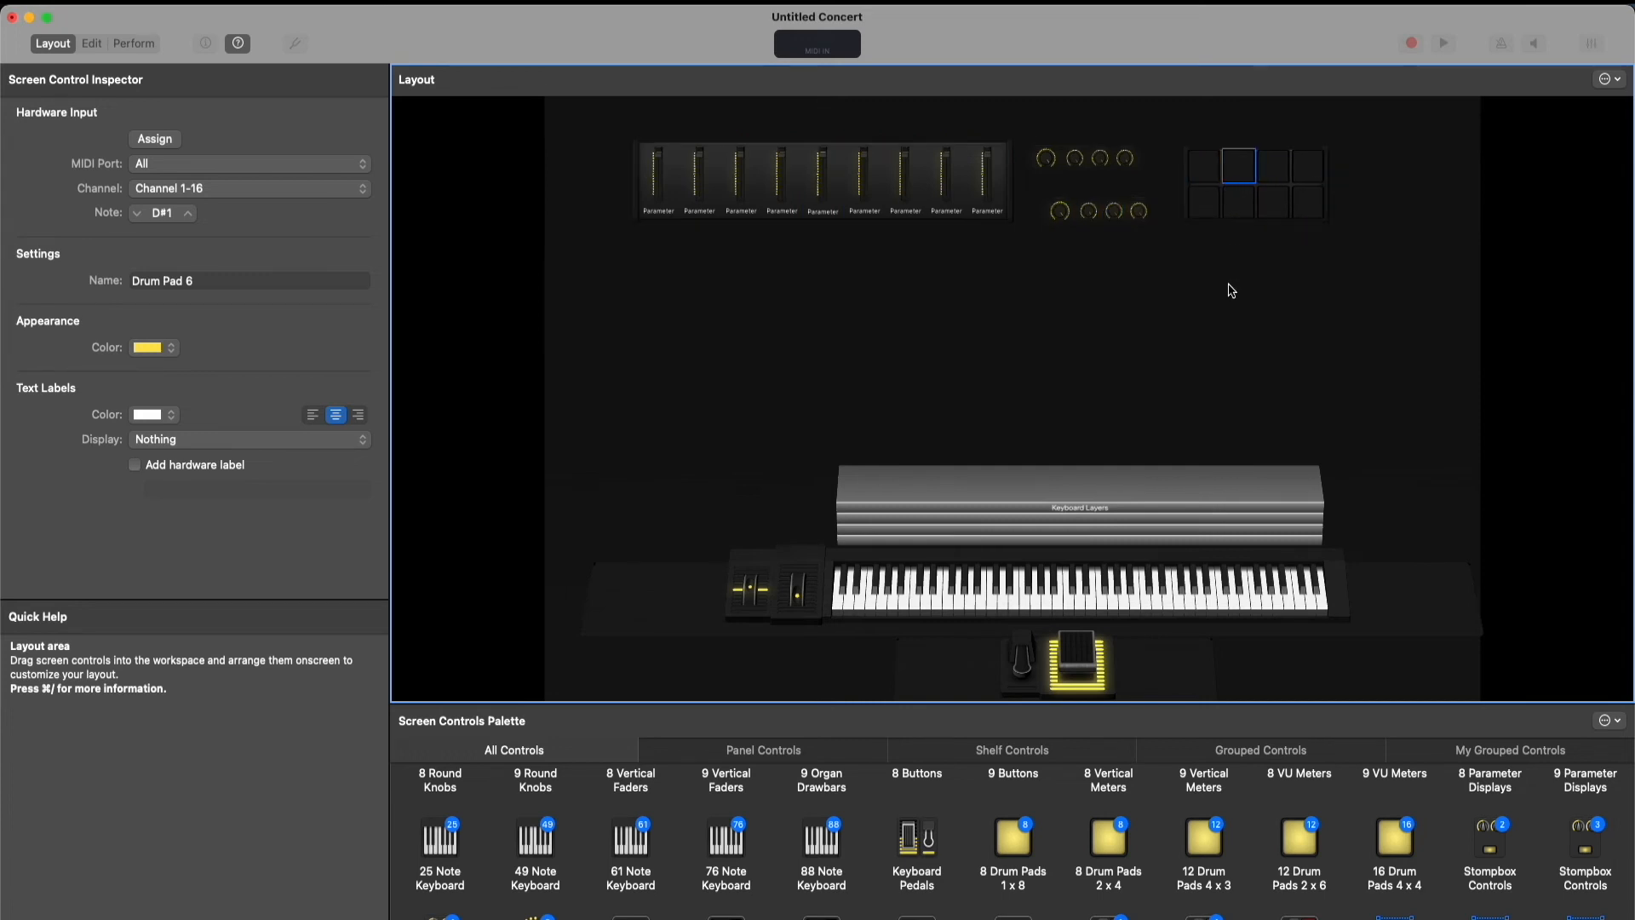
pyautogui.click(1231, 290)
# Select the faders, knobs and drum pads together and shift the whole group to the right
pyautogui.click(573, 124)
pyautogui.moveTo(562, 111); pyautogui.dragTo(1403, 289)
pyautogui.moveTo(868, 186); pyautogui.dragTo(947, 192)
pyautogui.click(1005, 314)
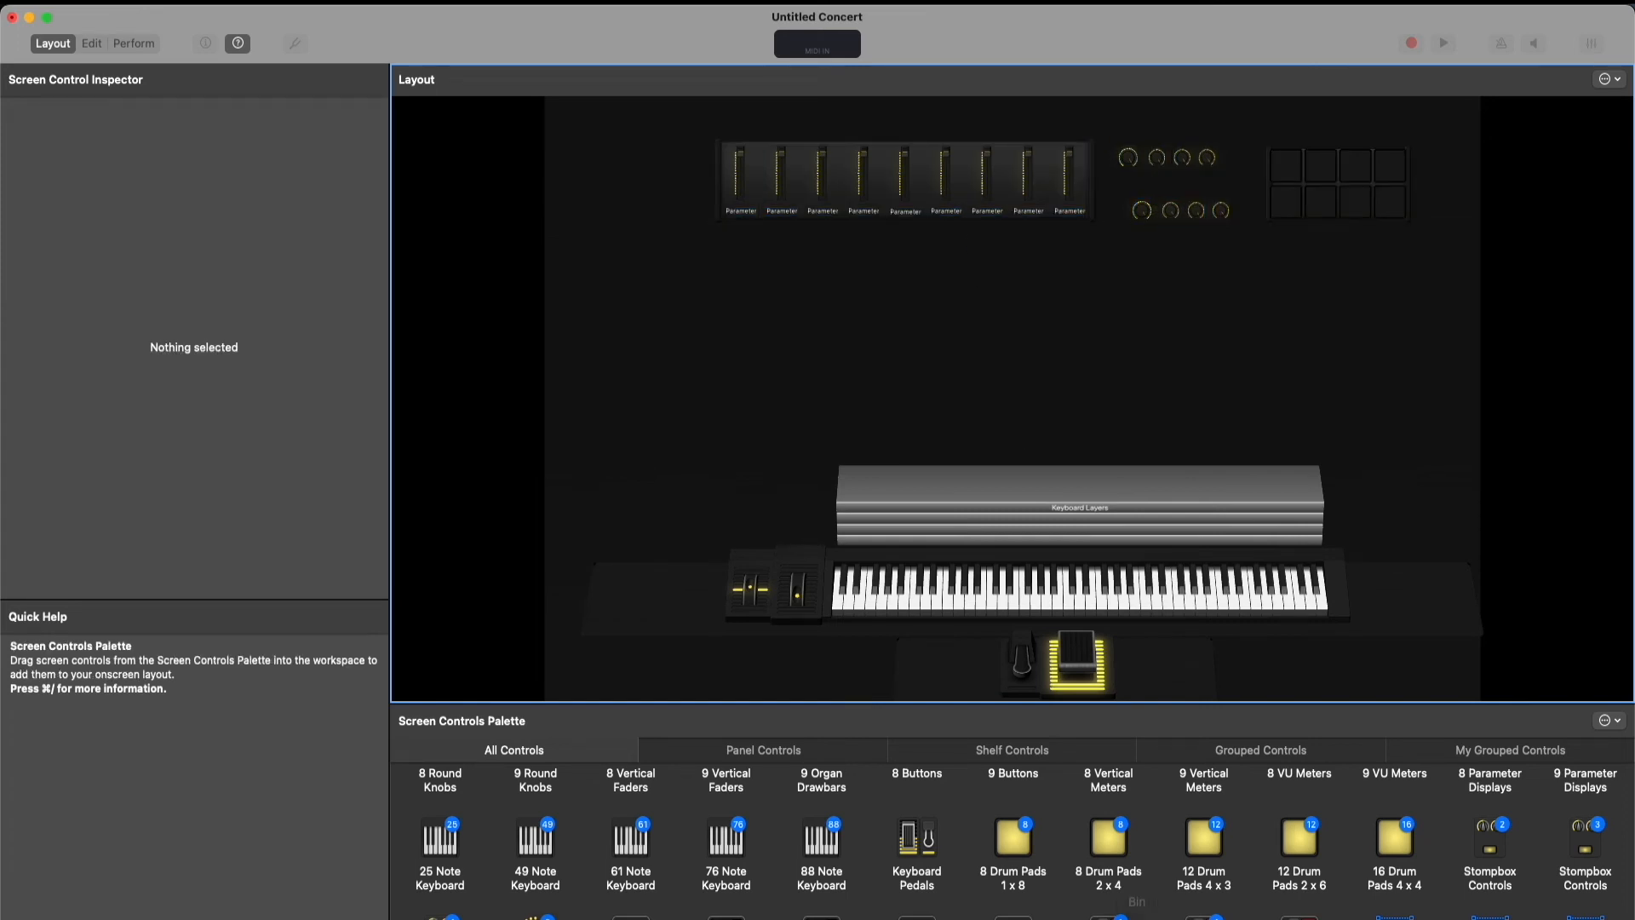
# Check the controls on the keyboard photo IMG_4993.heic, then return to MainStage
pyautogui.moveTo(1114, 916)
pyautogui.click(1086, 907)
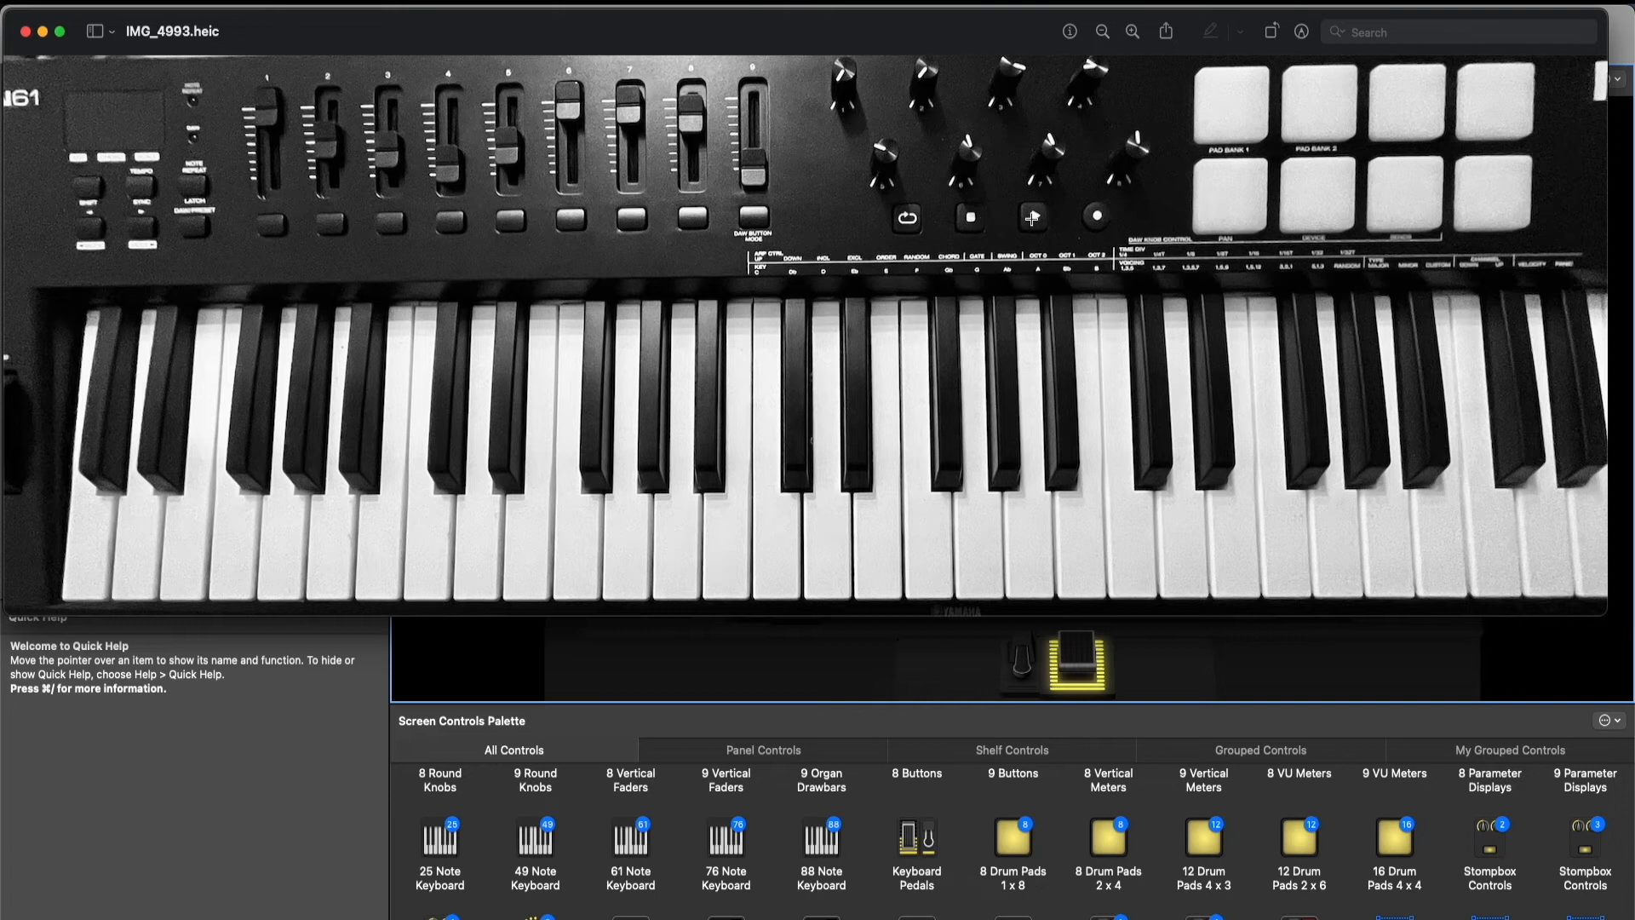
pyautogui.click(43, 32)
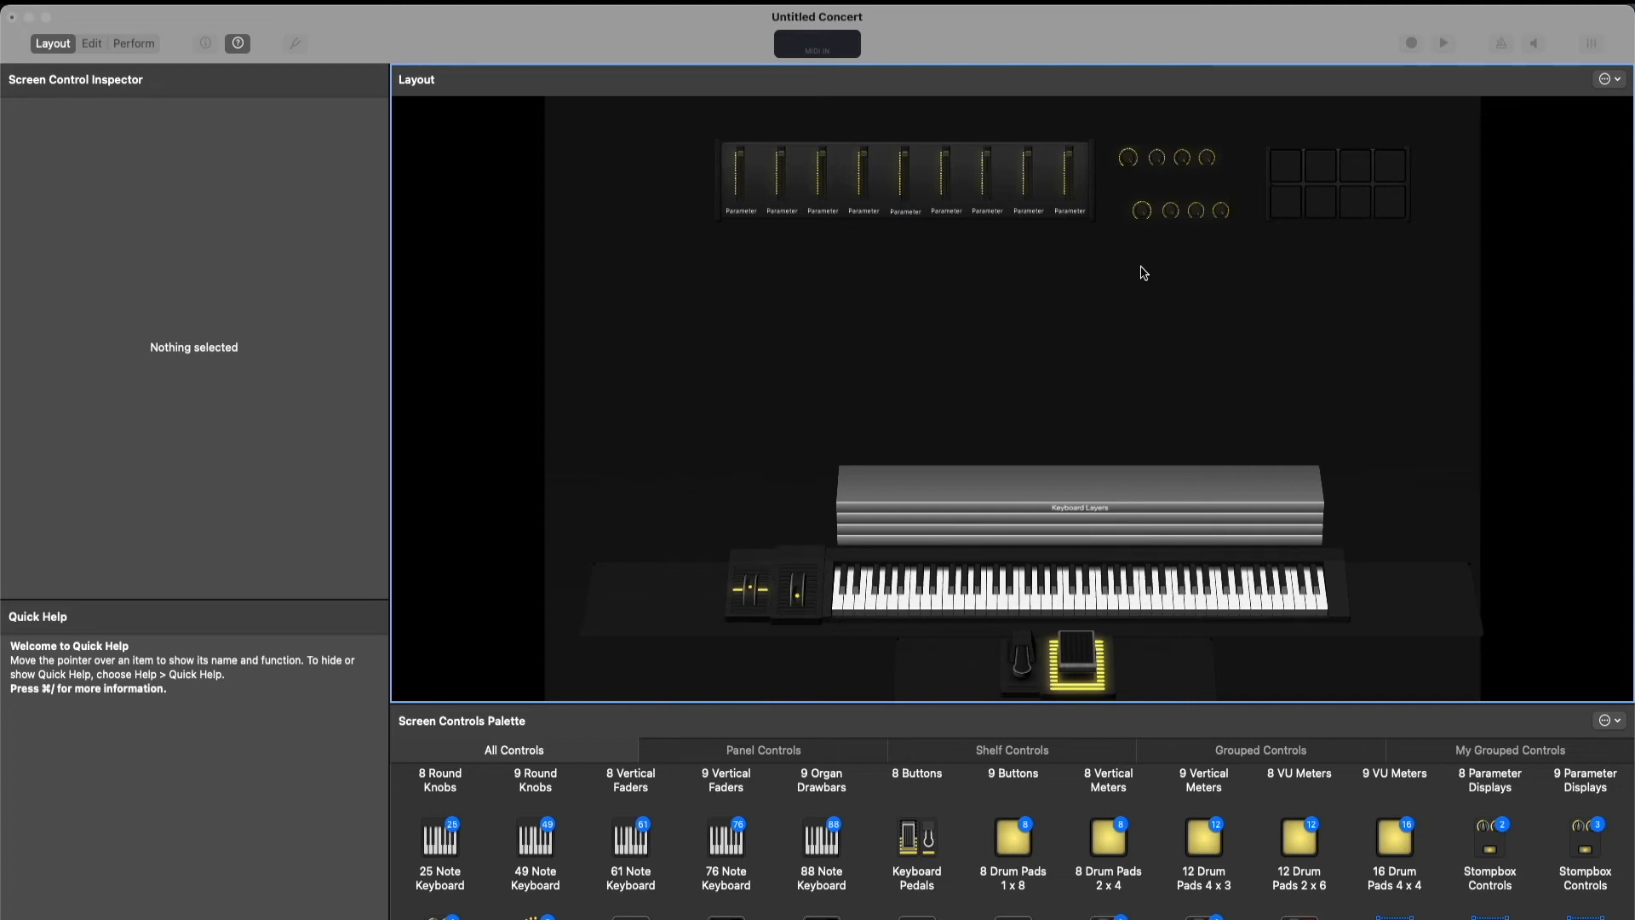
# Add a Button control in the empty area below the knobs and set its text label display to Nothing
pyautogui.scroll(3, 782, 854)
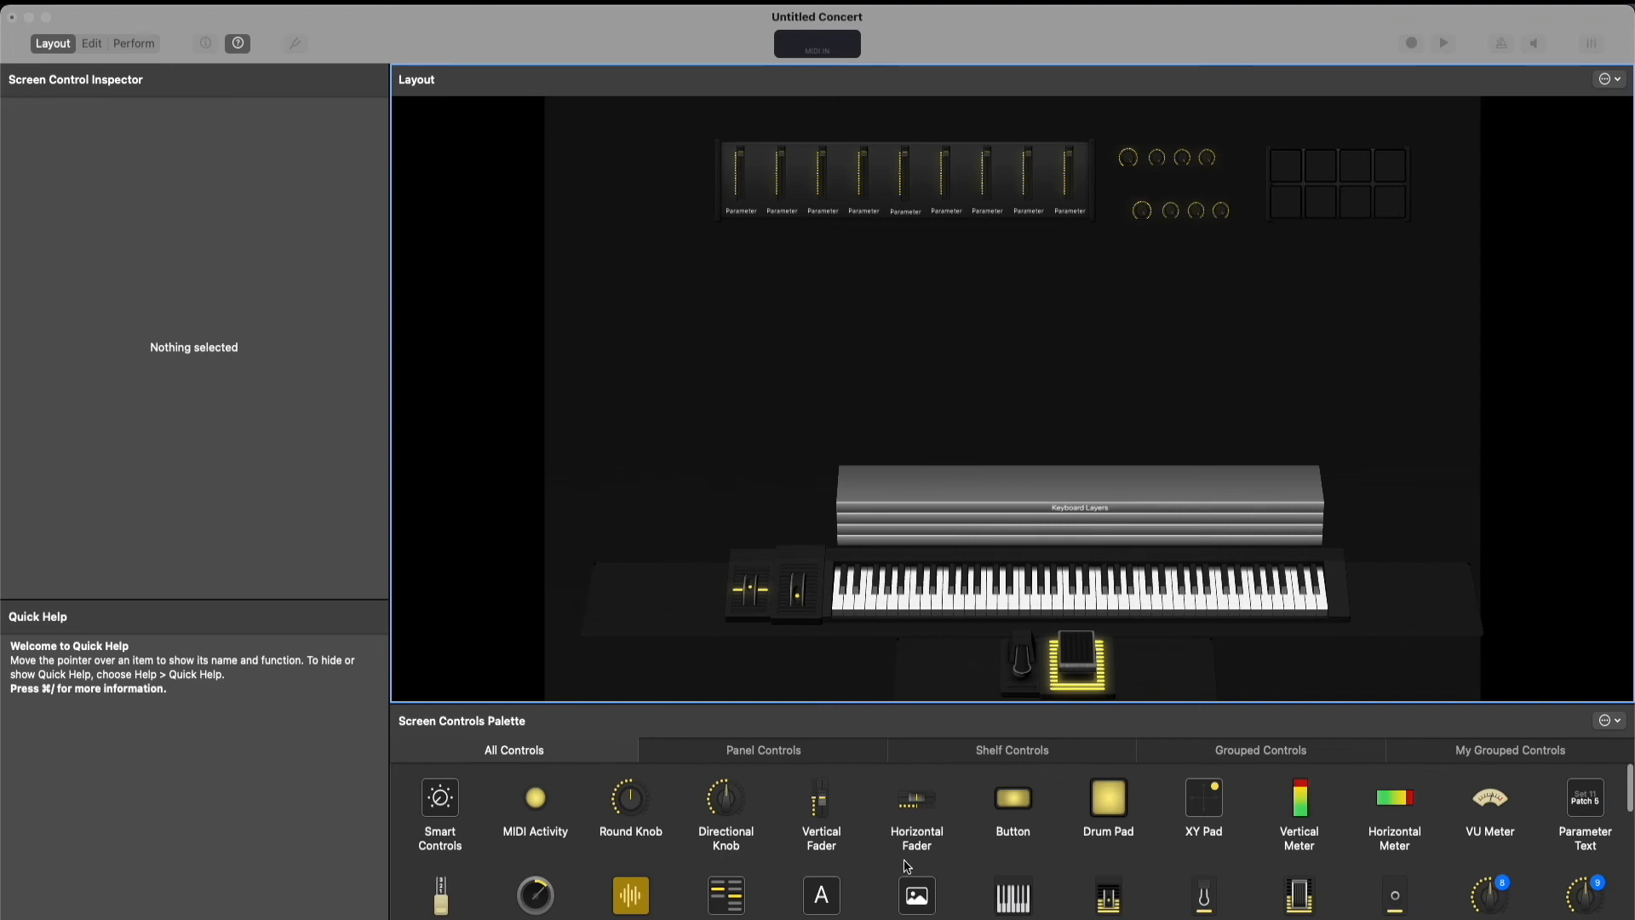
pyautogui.click(1011, 801)
pyautogui.moveTo(1043, 820); pyautogui.dragTo(1110, 324)
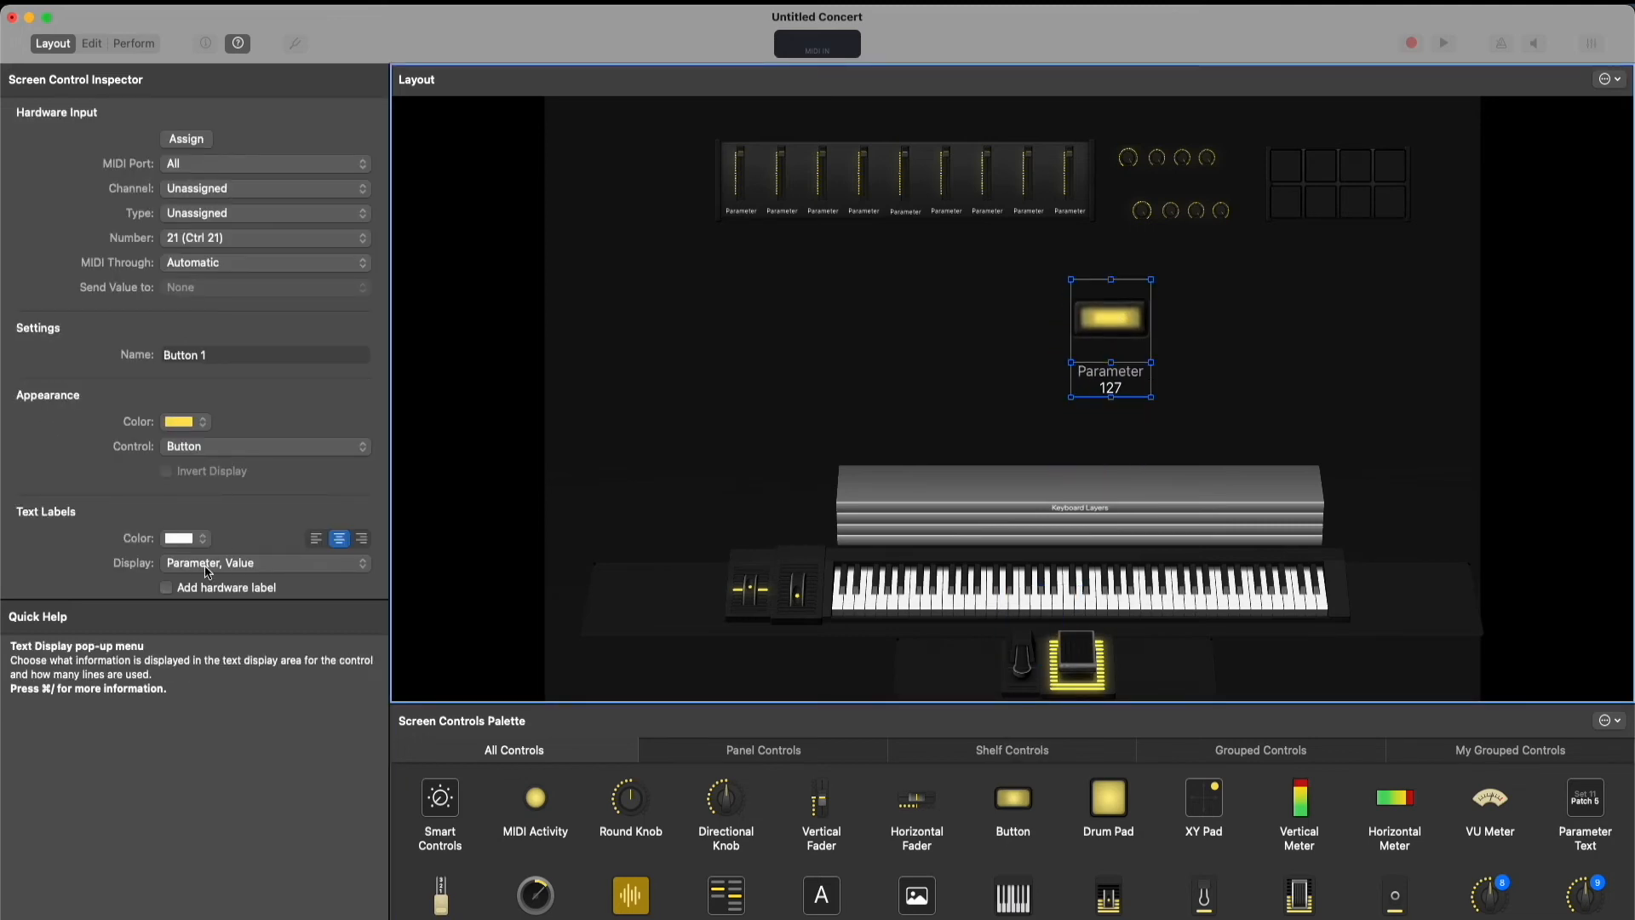
pyautogui.scroll(-3, 202, 453)
pyautogui.click(197, 441)
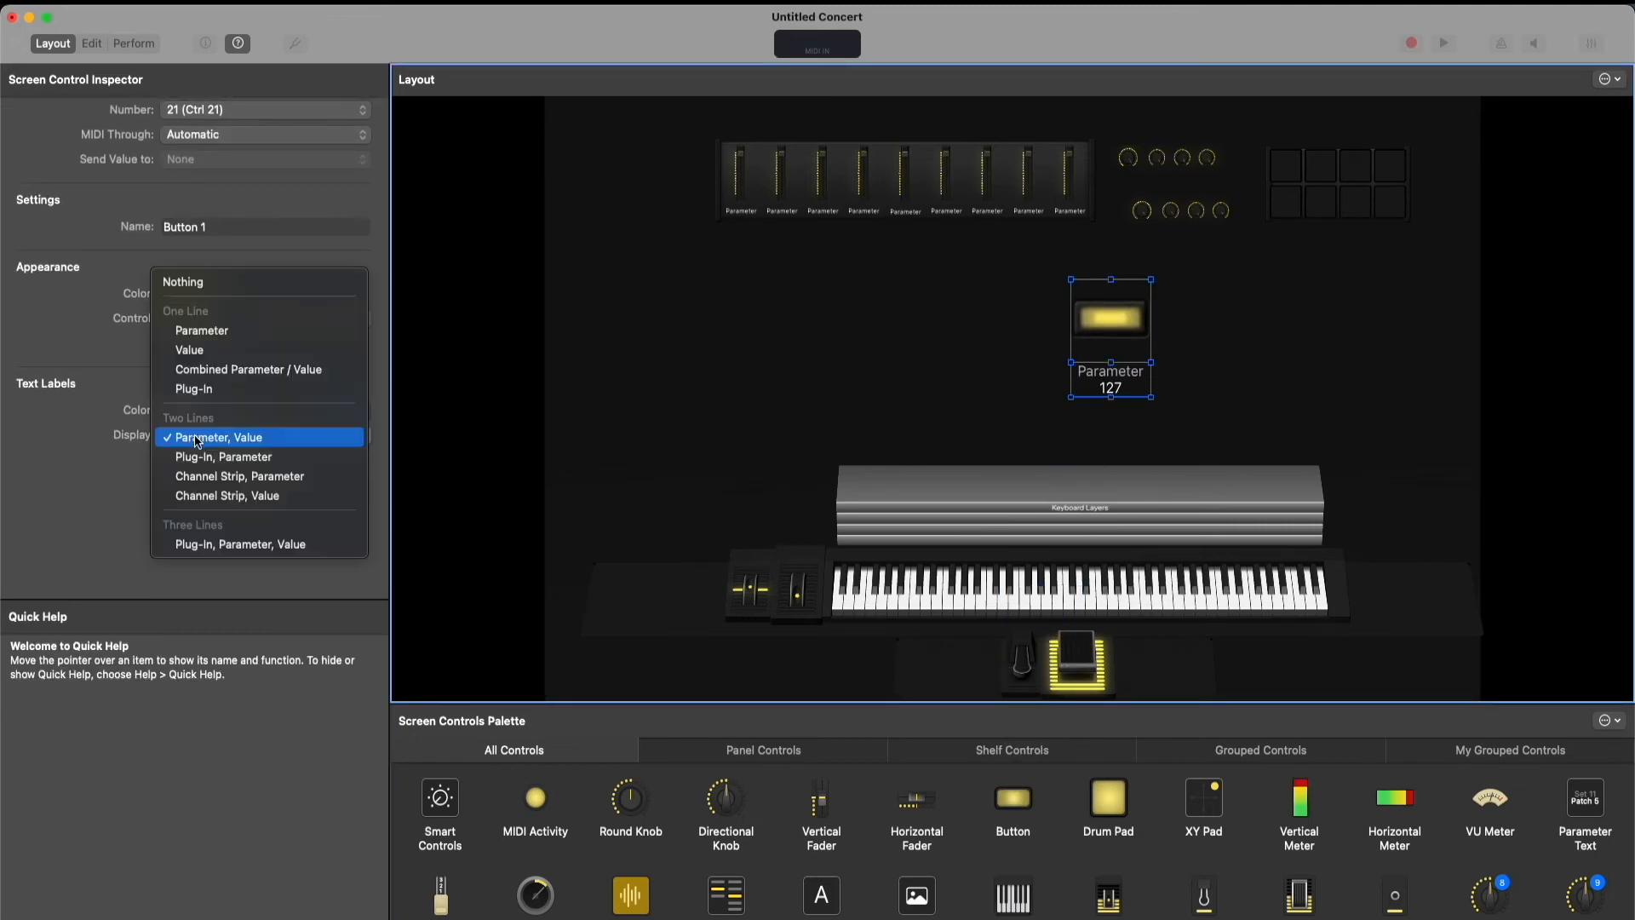
pyautogui.click(204, 282)
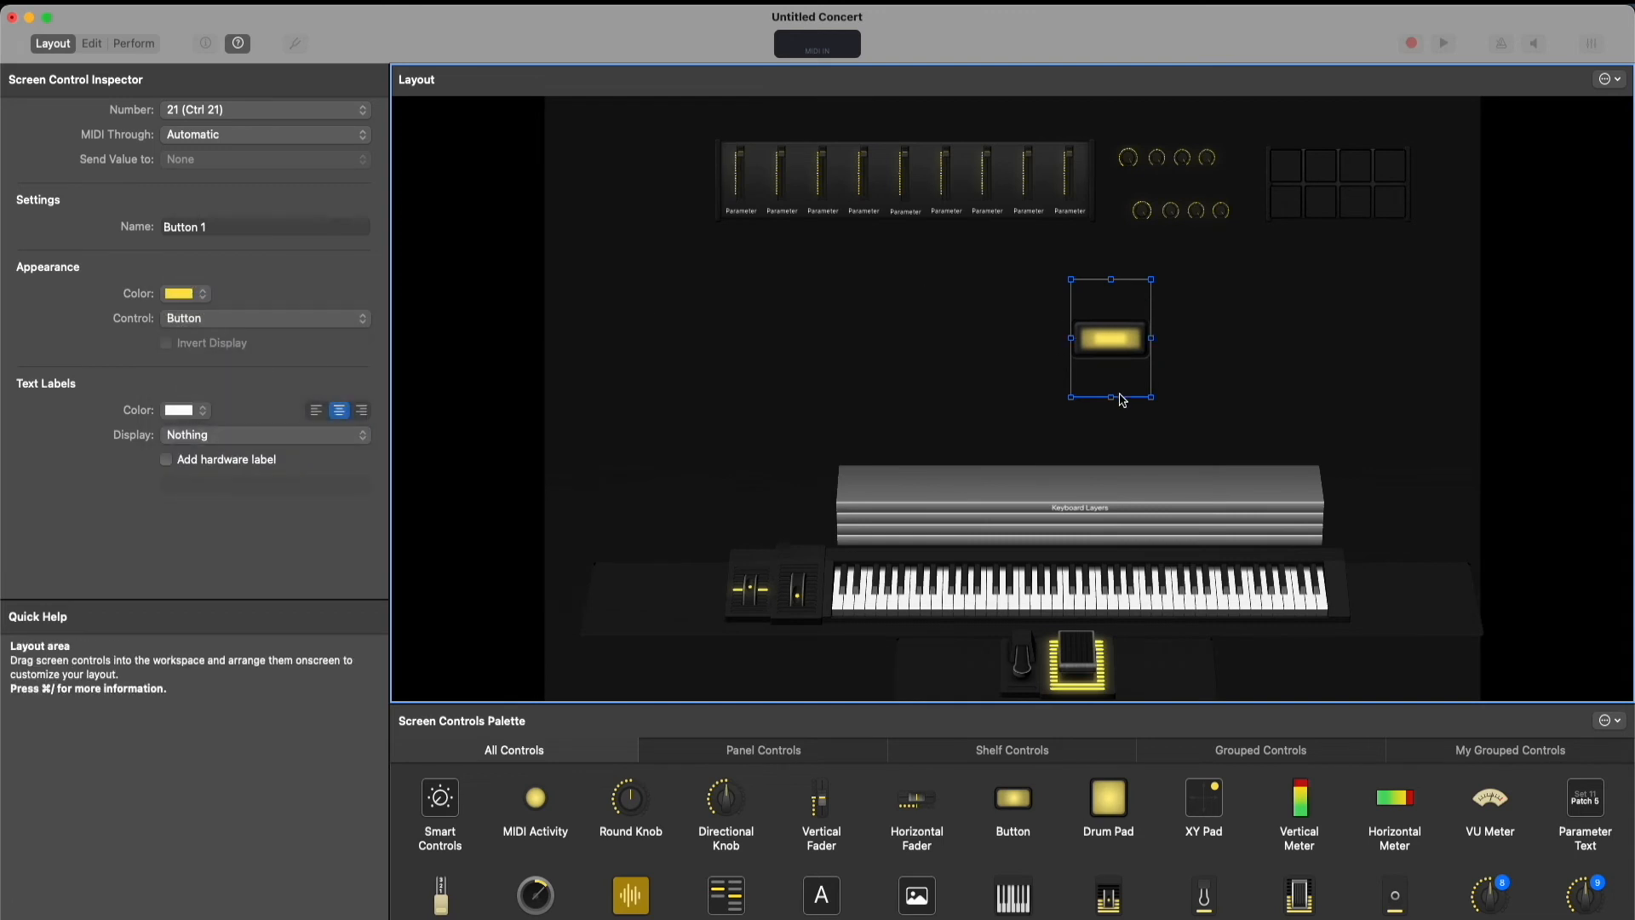
# Shrink the new button to a small size and place it under the first knob of the lower row
pyautogui.moveTo(1150, 396); pyautogui.dragTo(1092, 307)
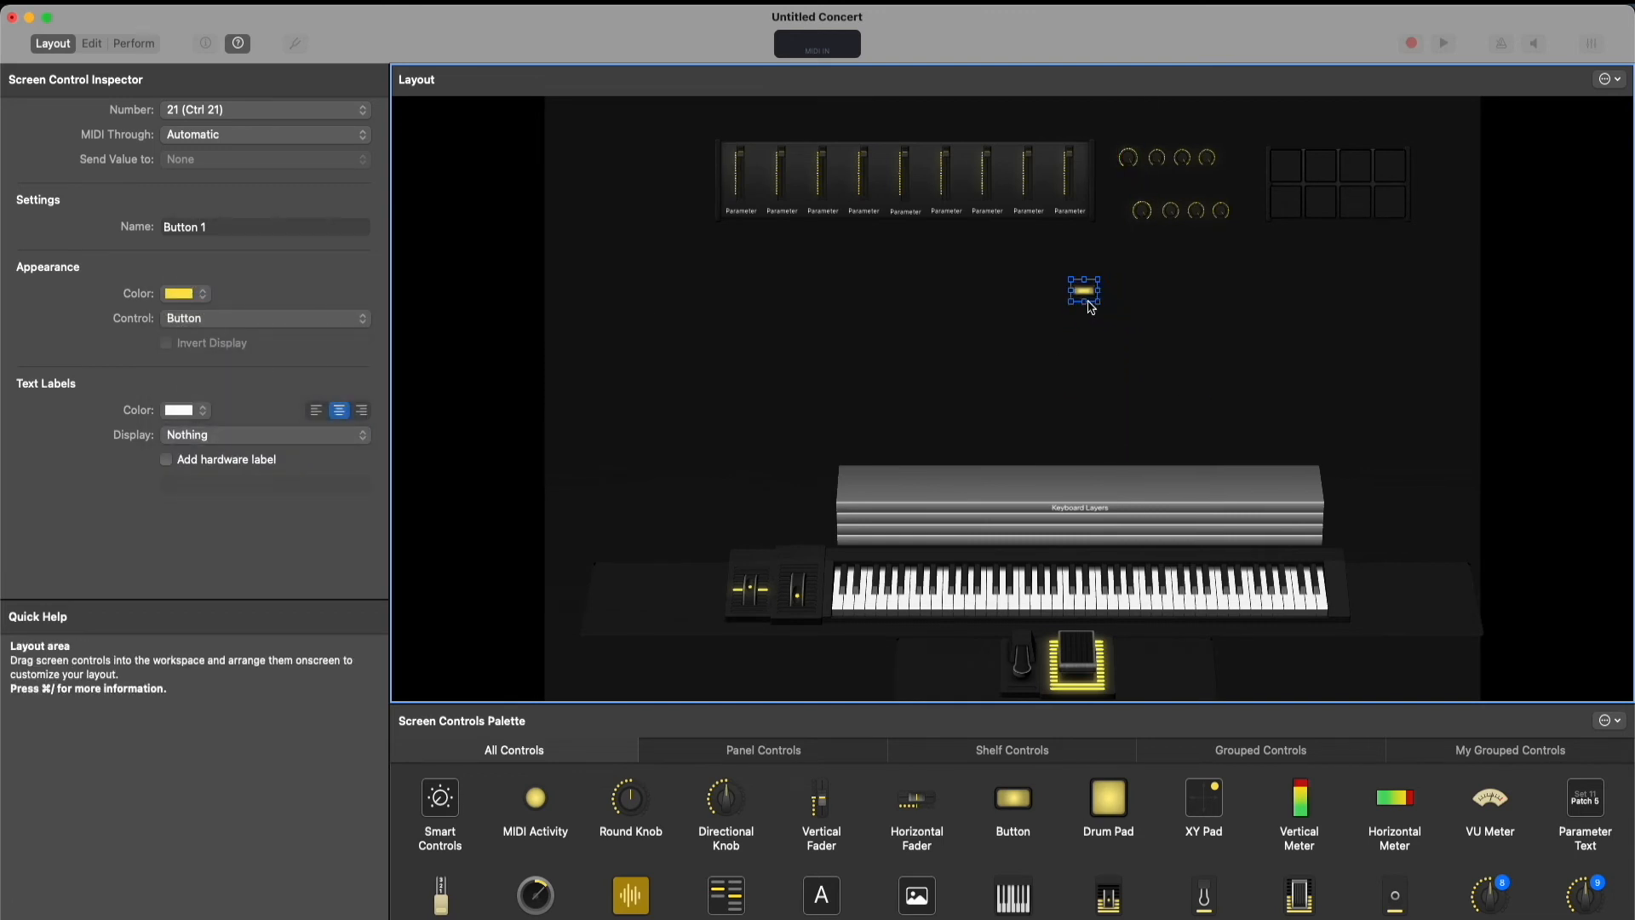
pyautogui.click(1091, 306)
pyautogui.moveTo(1085, 297); pyautogui.dragTo(1141, 257)
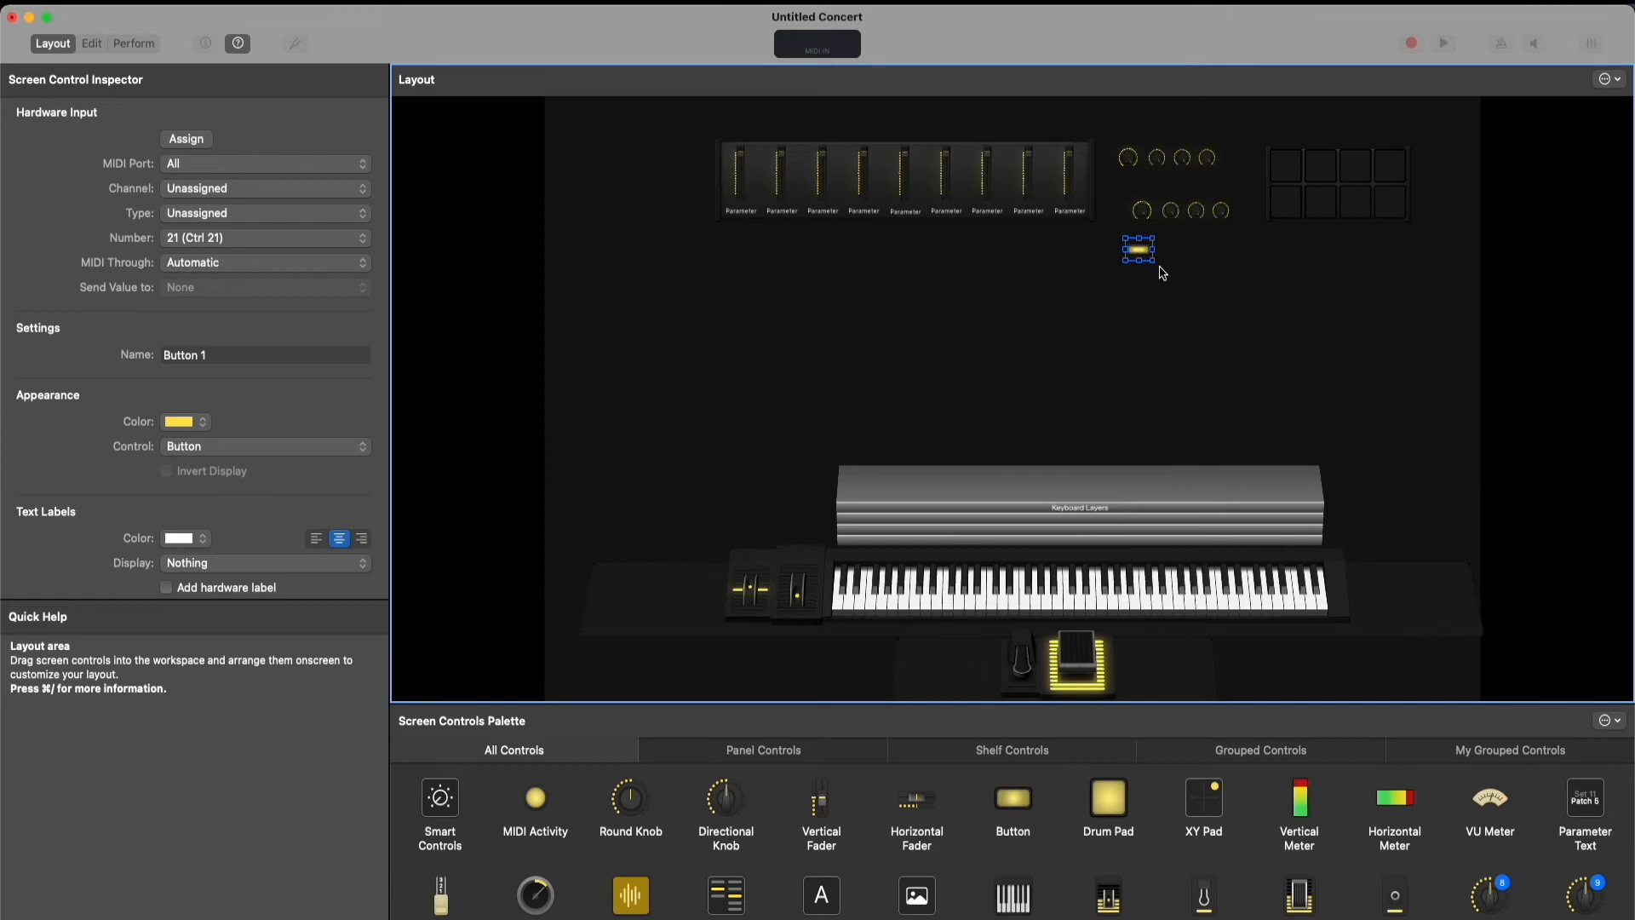
pyautogui.click(1172, 265)
pyautogui.click(1136, 254)
pyautogui.click(1156, 279)
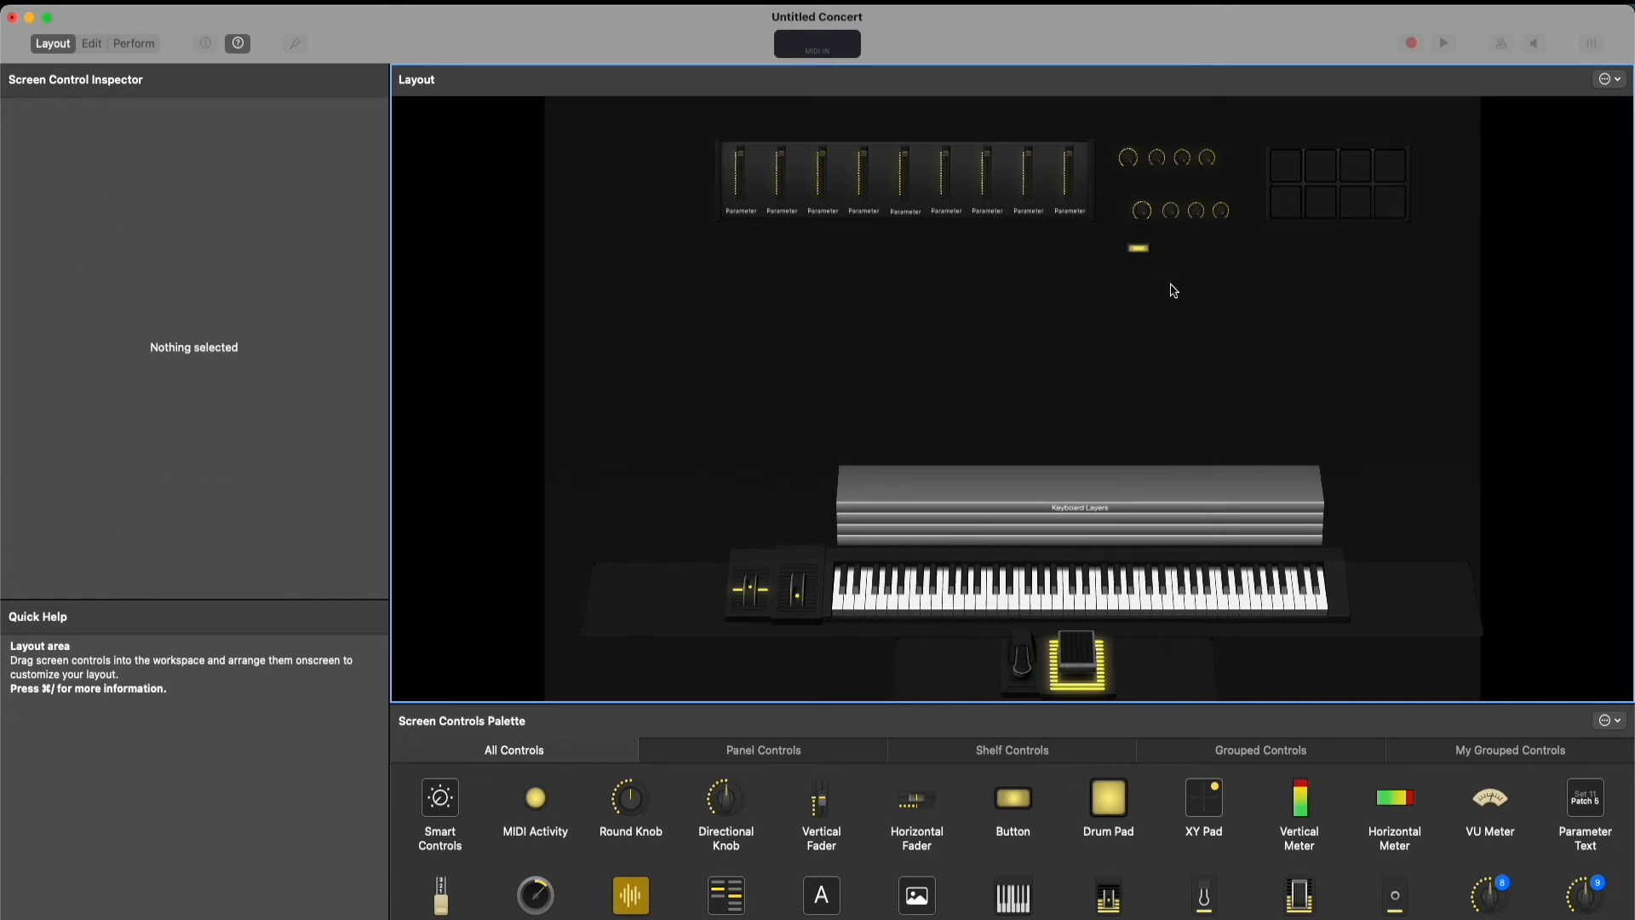
# Copy the small button three times and line up the copies beside it in a row of four beneath the knobs
pyautogui.click(1138, 250)
pyautogui.press('super+d')
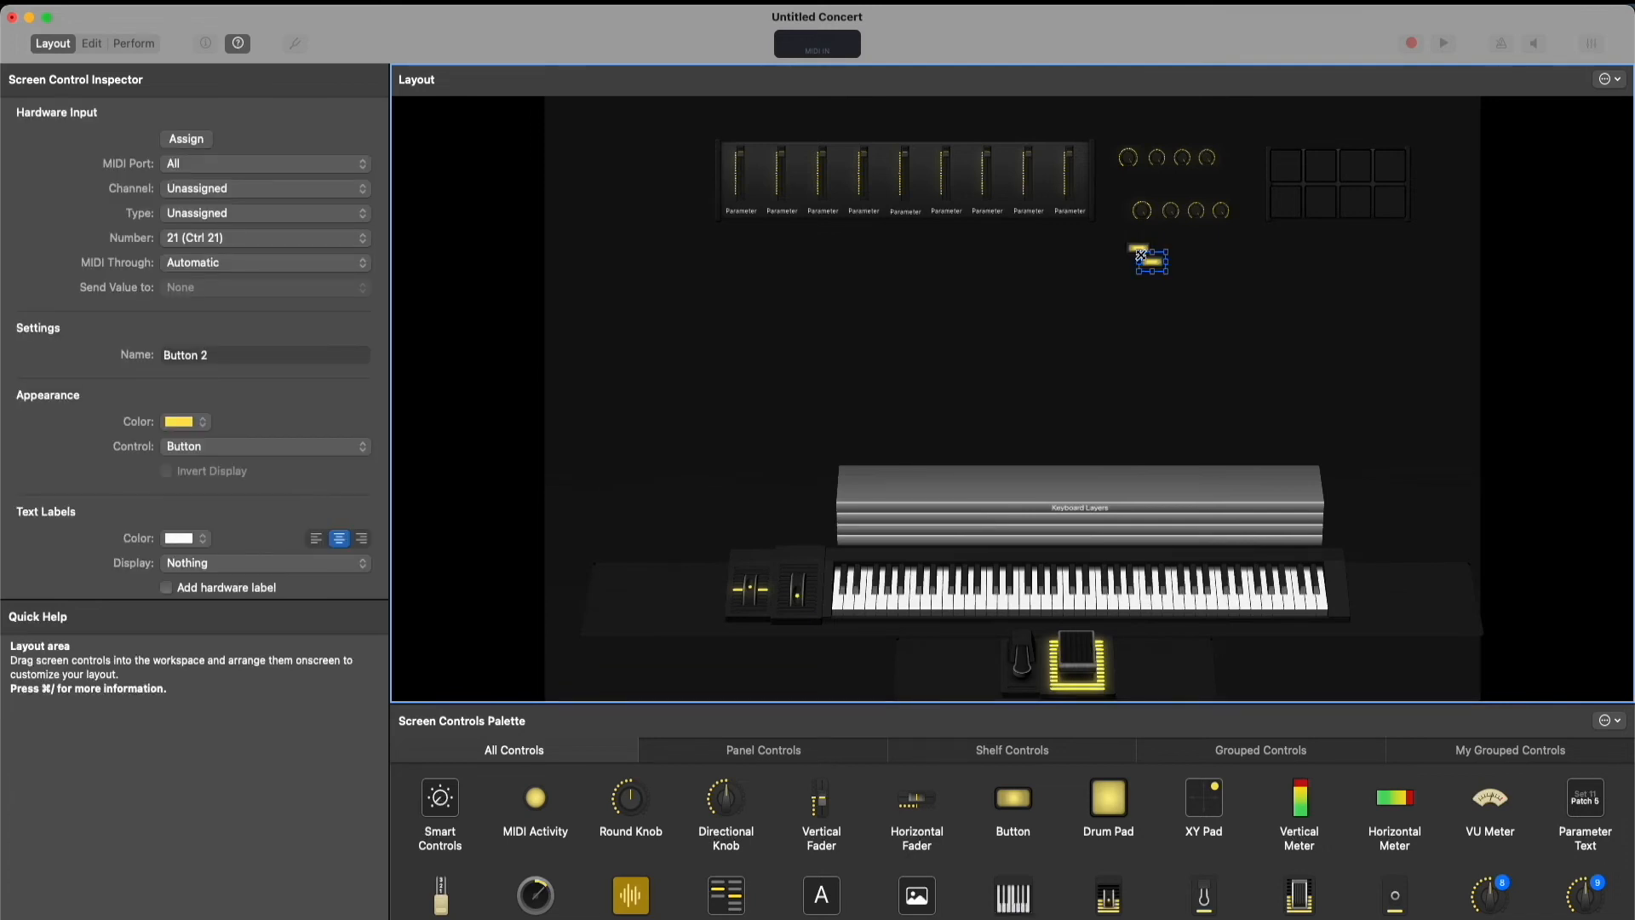
pyautogui.moveTo(1154, 266); pyautogui.dragTo(1199, 251)
pyautogui.click(1173, 263)
pyautogui.press('super+v')
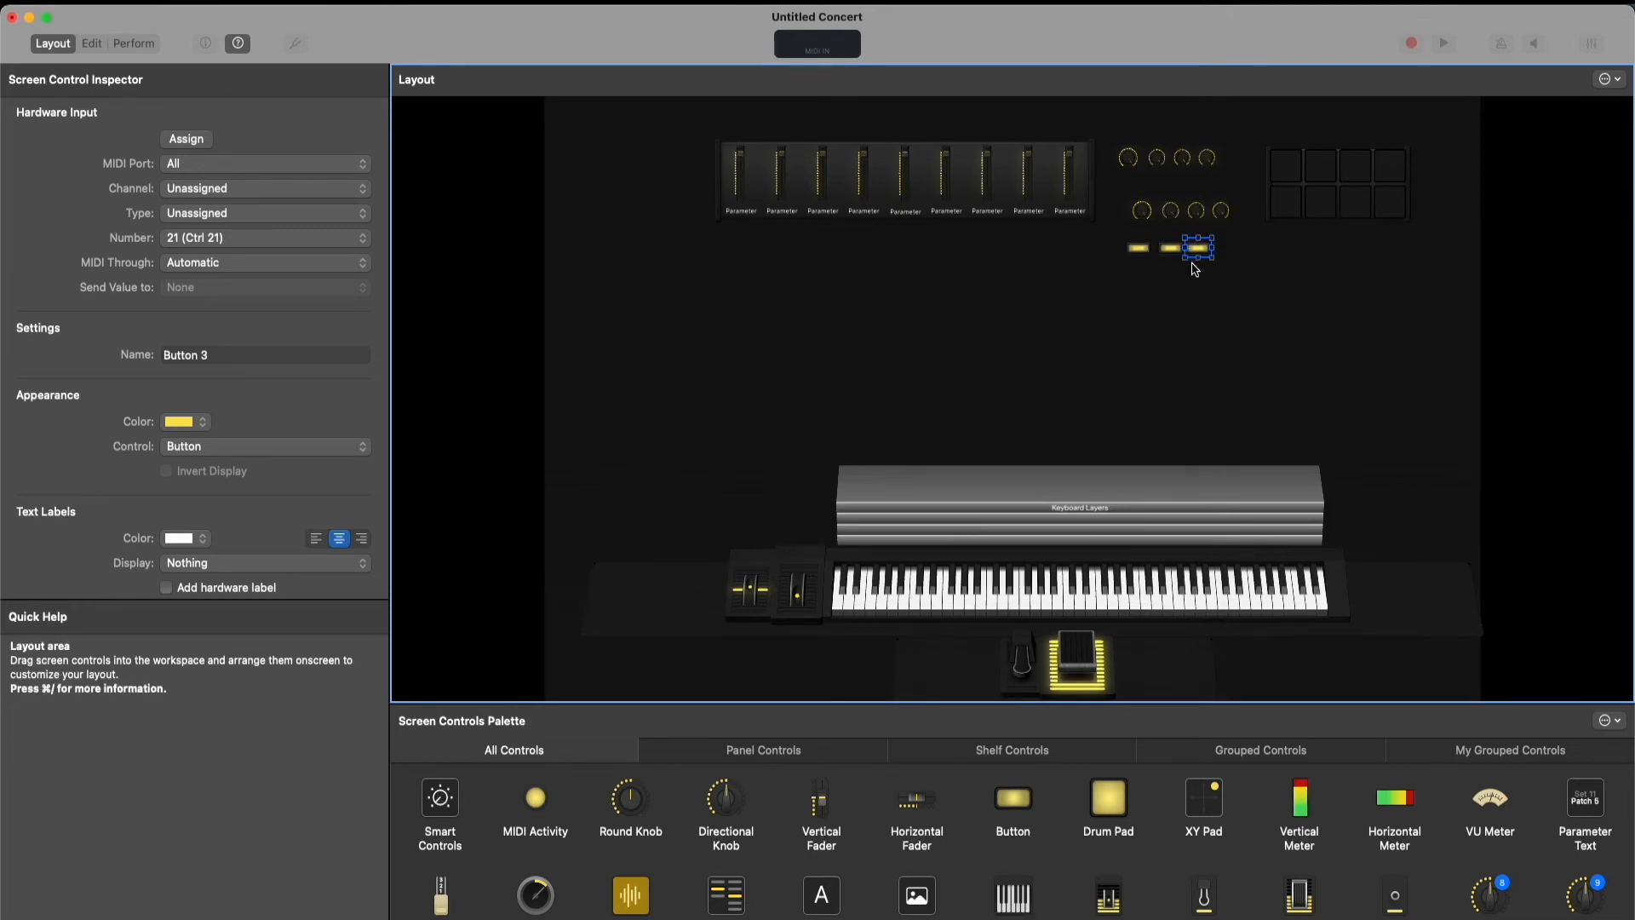
pyautogui.click(1192, 264)
pyautogui.press('super+v')
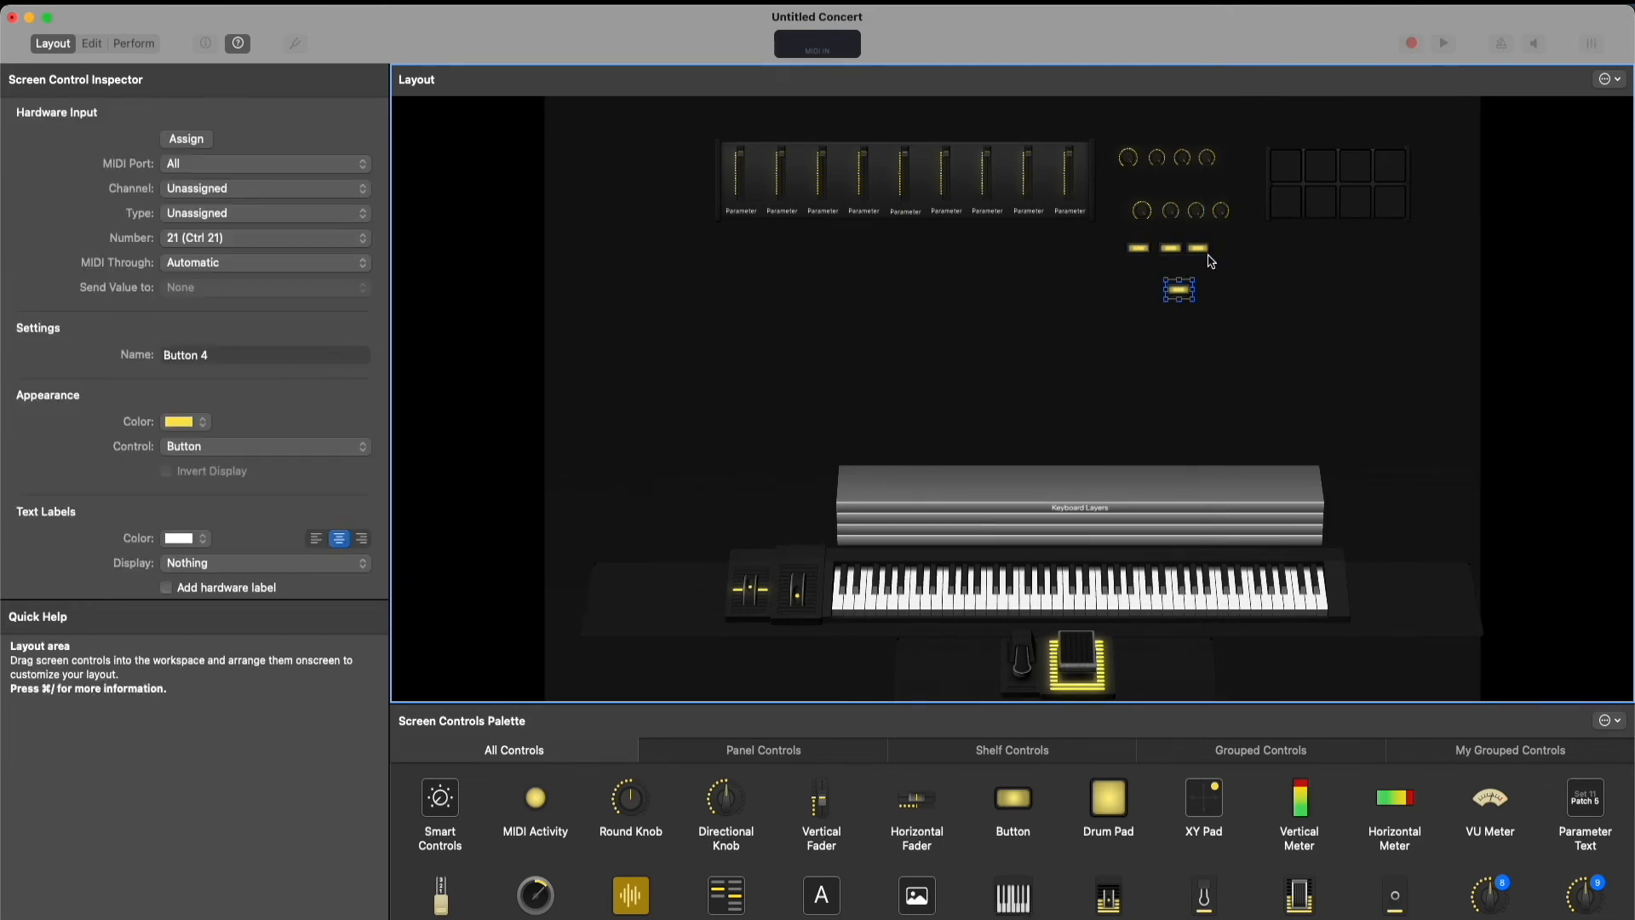
pyautogui.moveTo(1180, 291); pyautogui.dragTo(1223, 258)
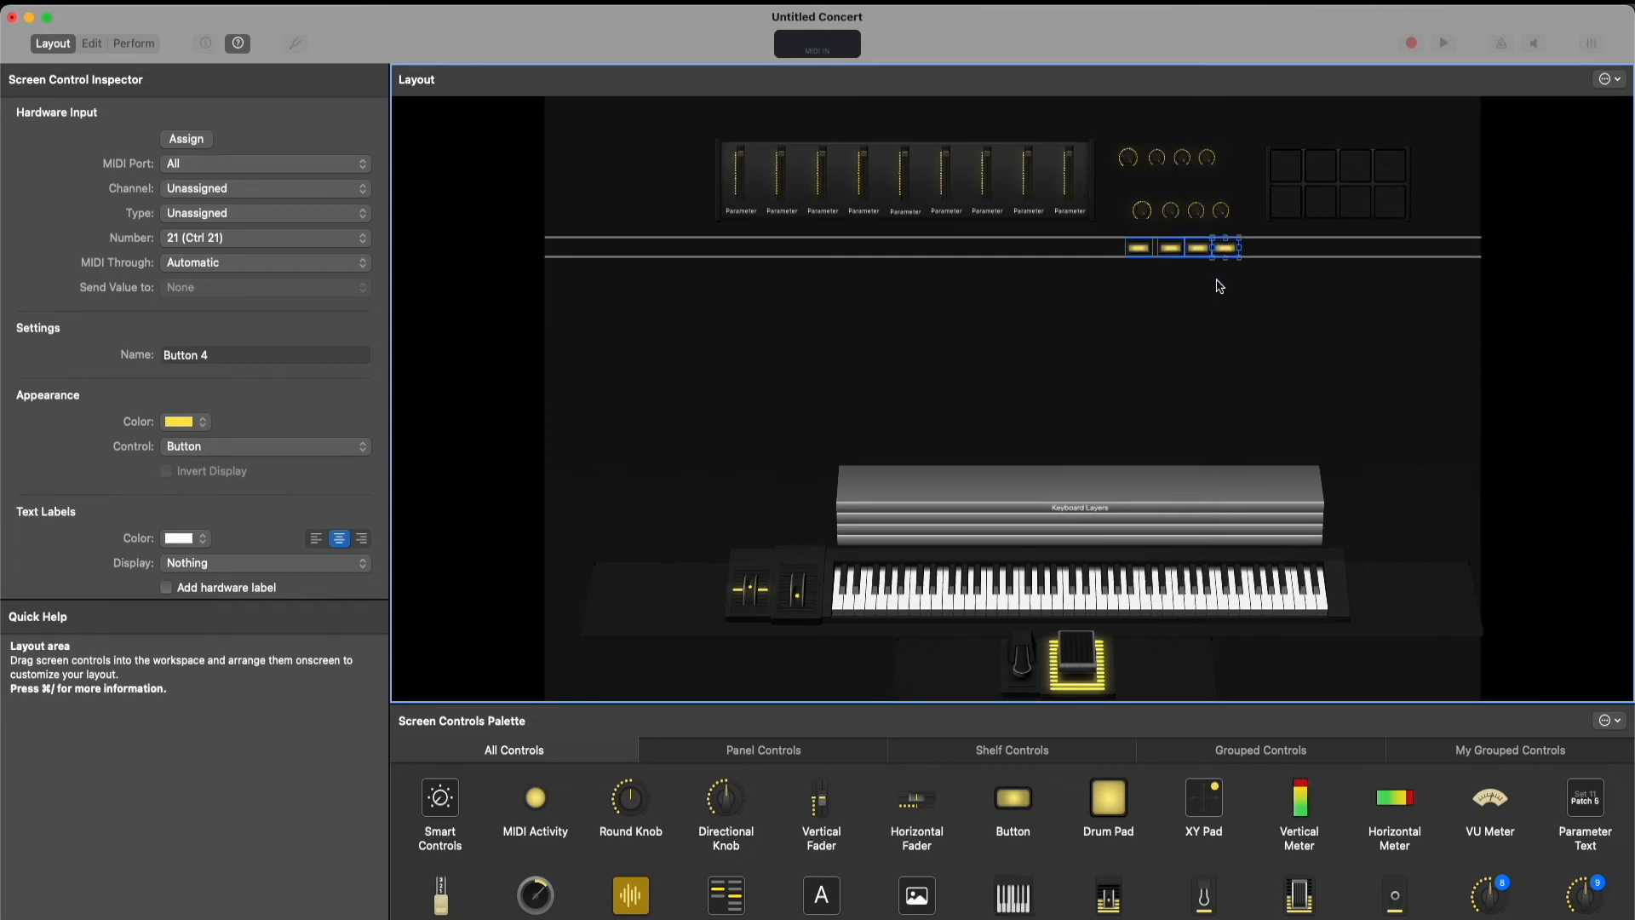
pyautogui.click(1218, 292)
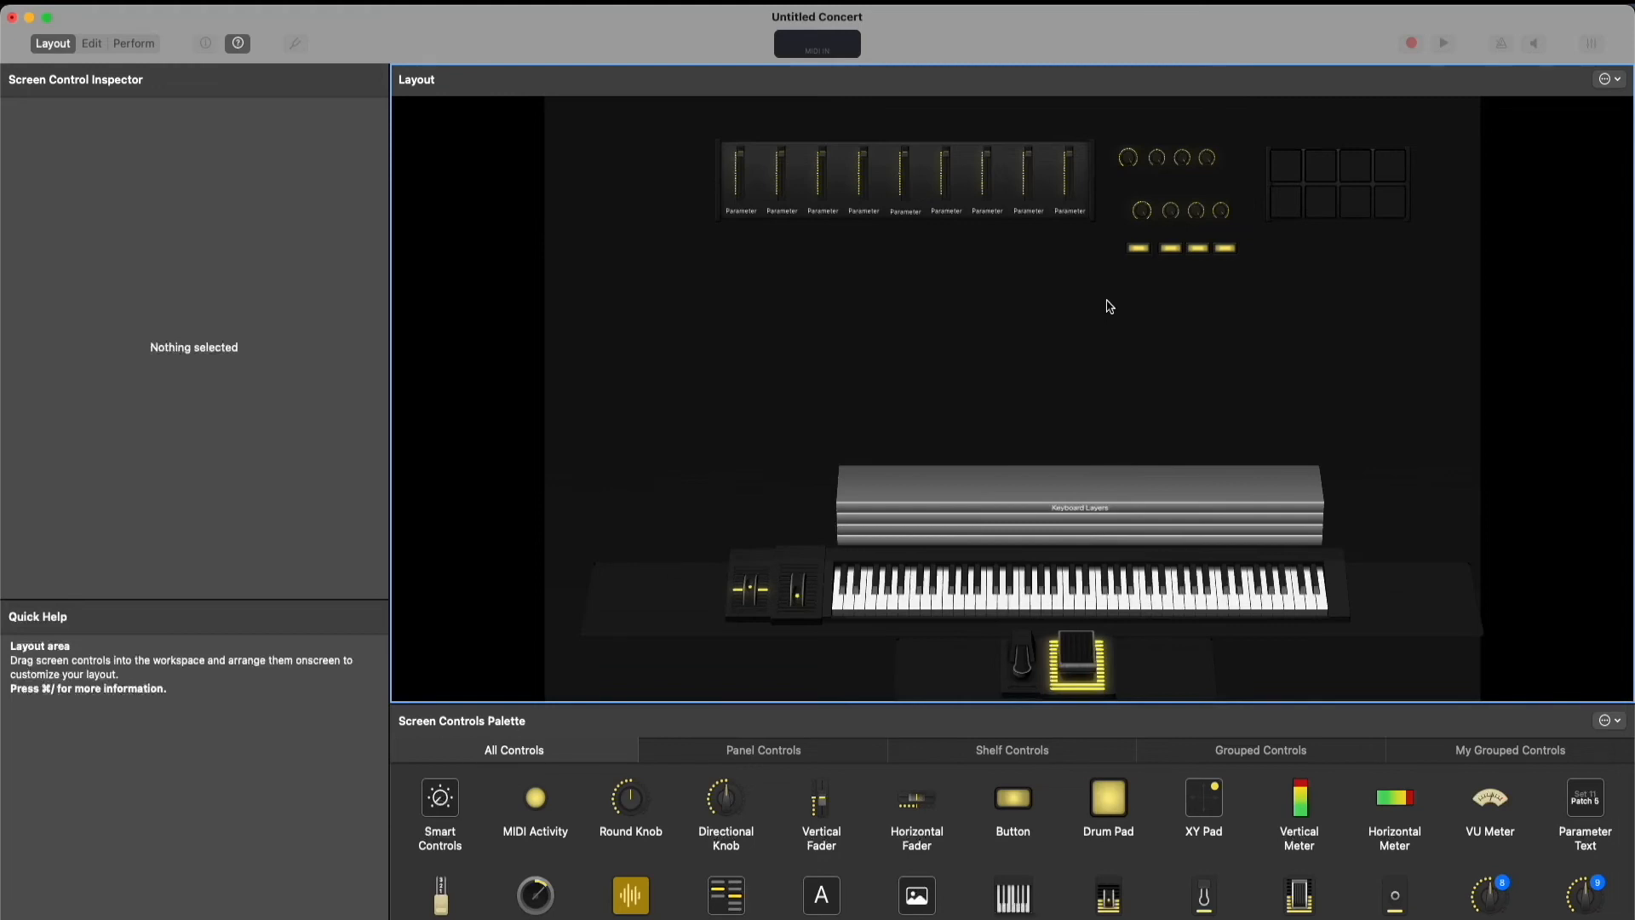
# Save the concert as M-AUDIO in the MainStage folder
pyautogui.press('super+s')
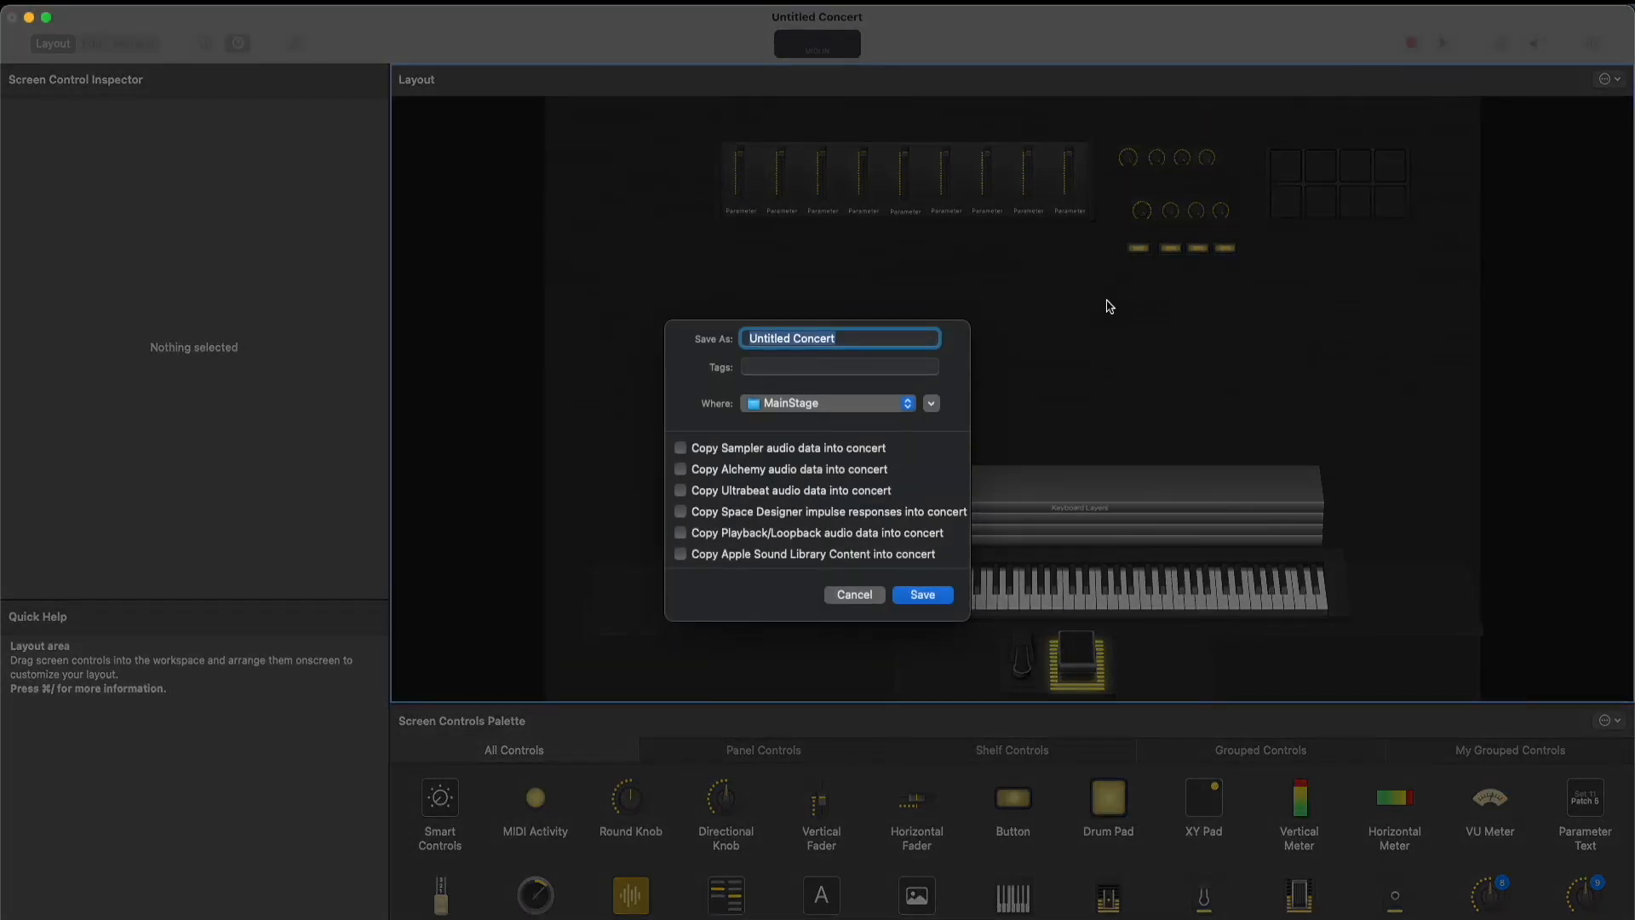
pyautogui.write('M-AUDIO')
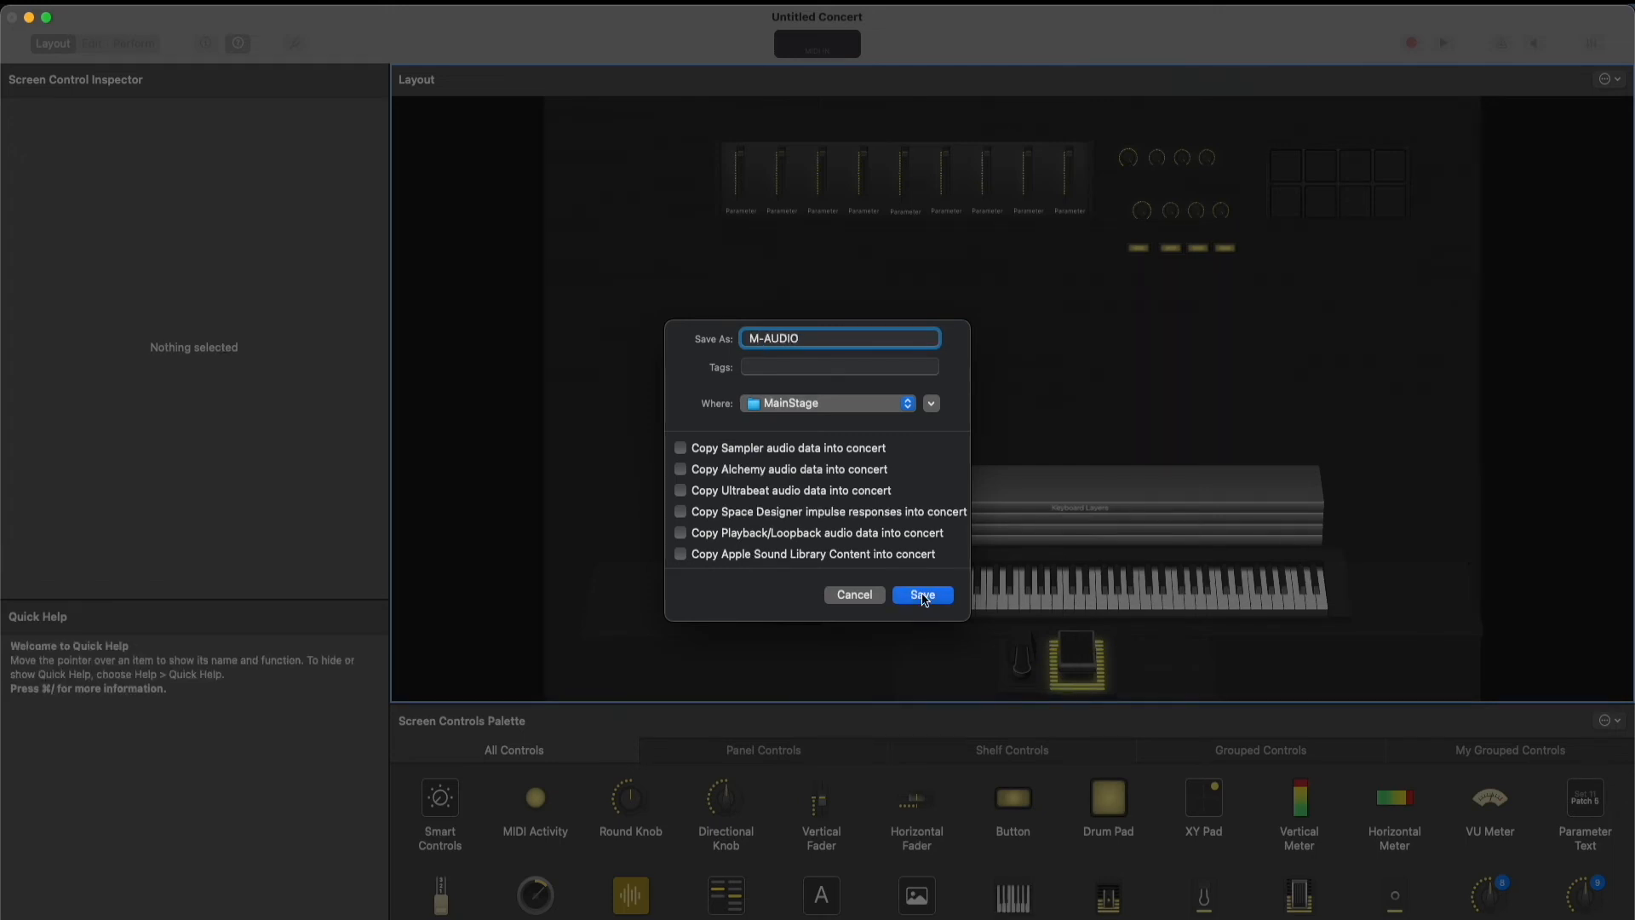
pyautogui.press('Return')
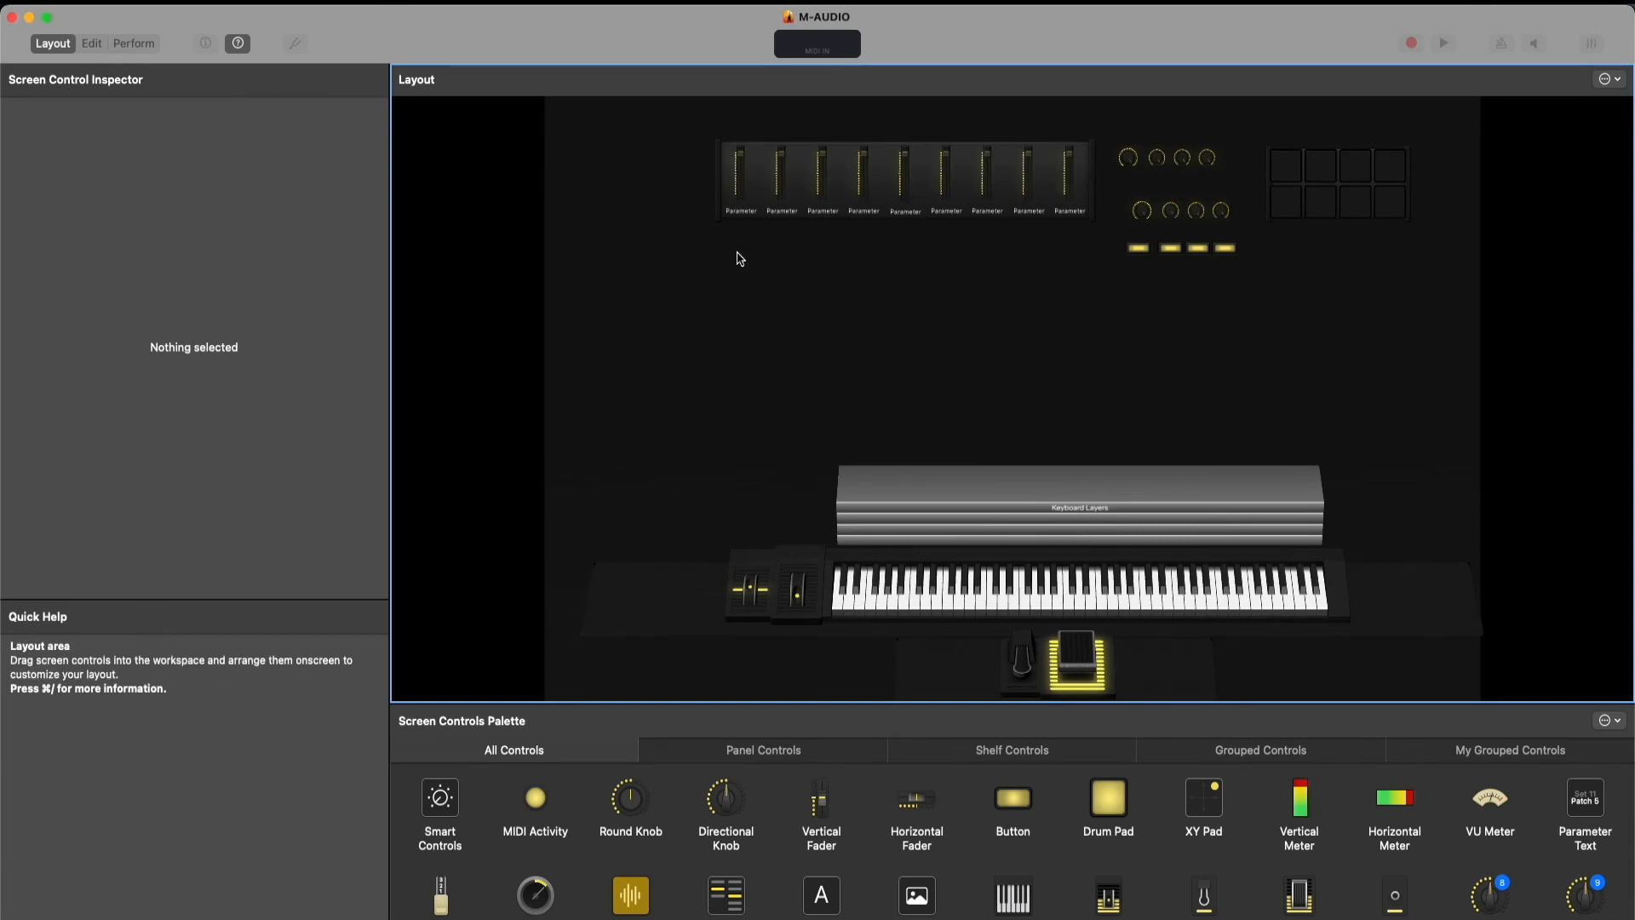
# Set the first vertical fader's text label display to Nothing
pyautogui.click(738, 161)
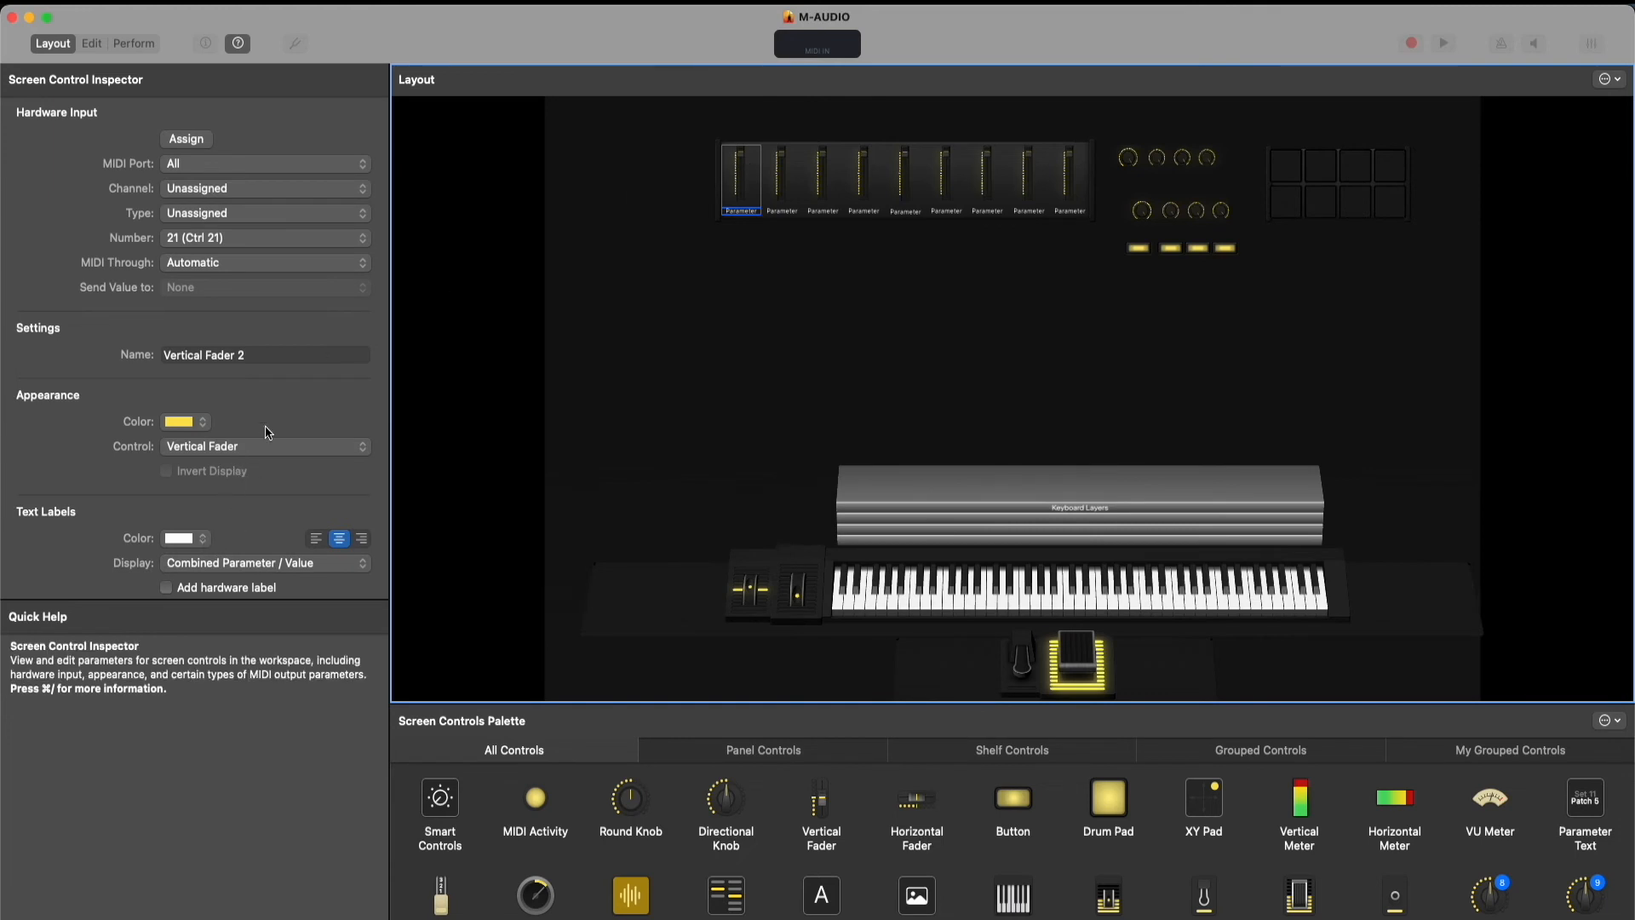
pyautogui.scroll(-5, 247, 460)
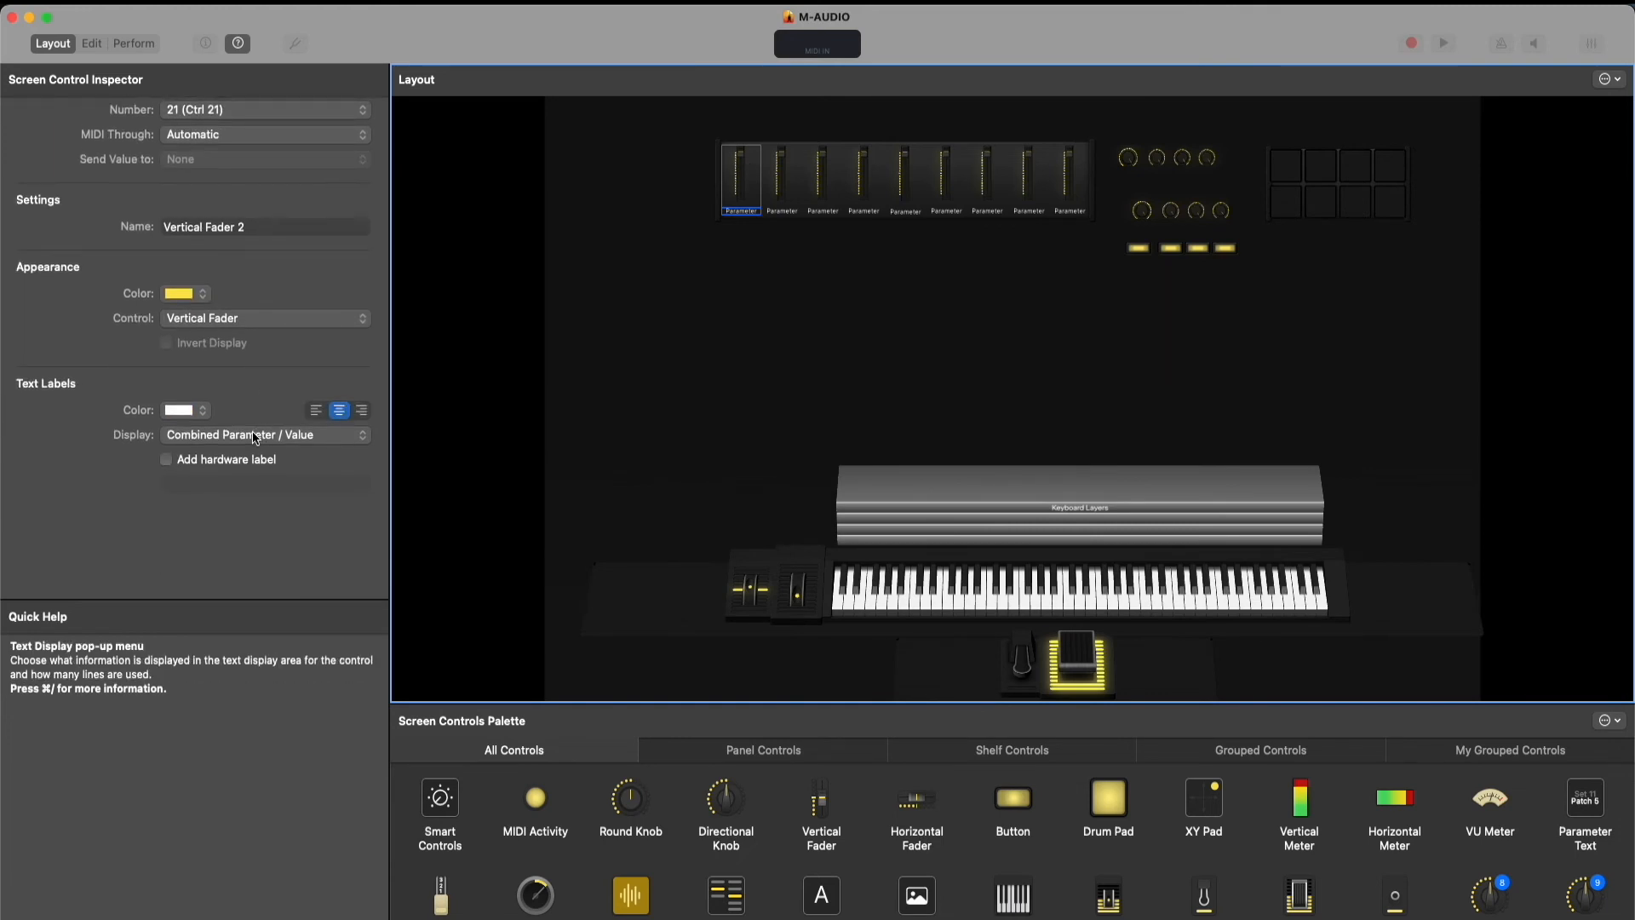
pyautogui.click(202, 437)
pyautogui.click(197, 350)
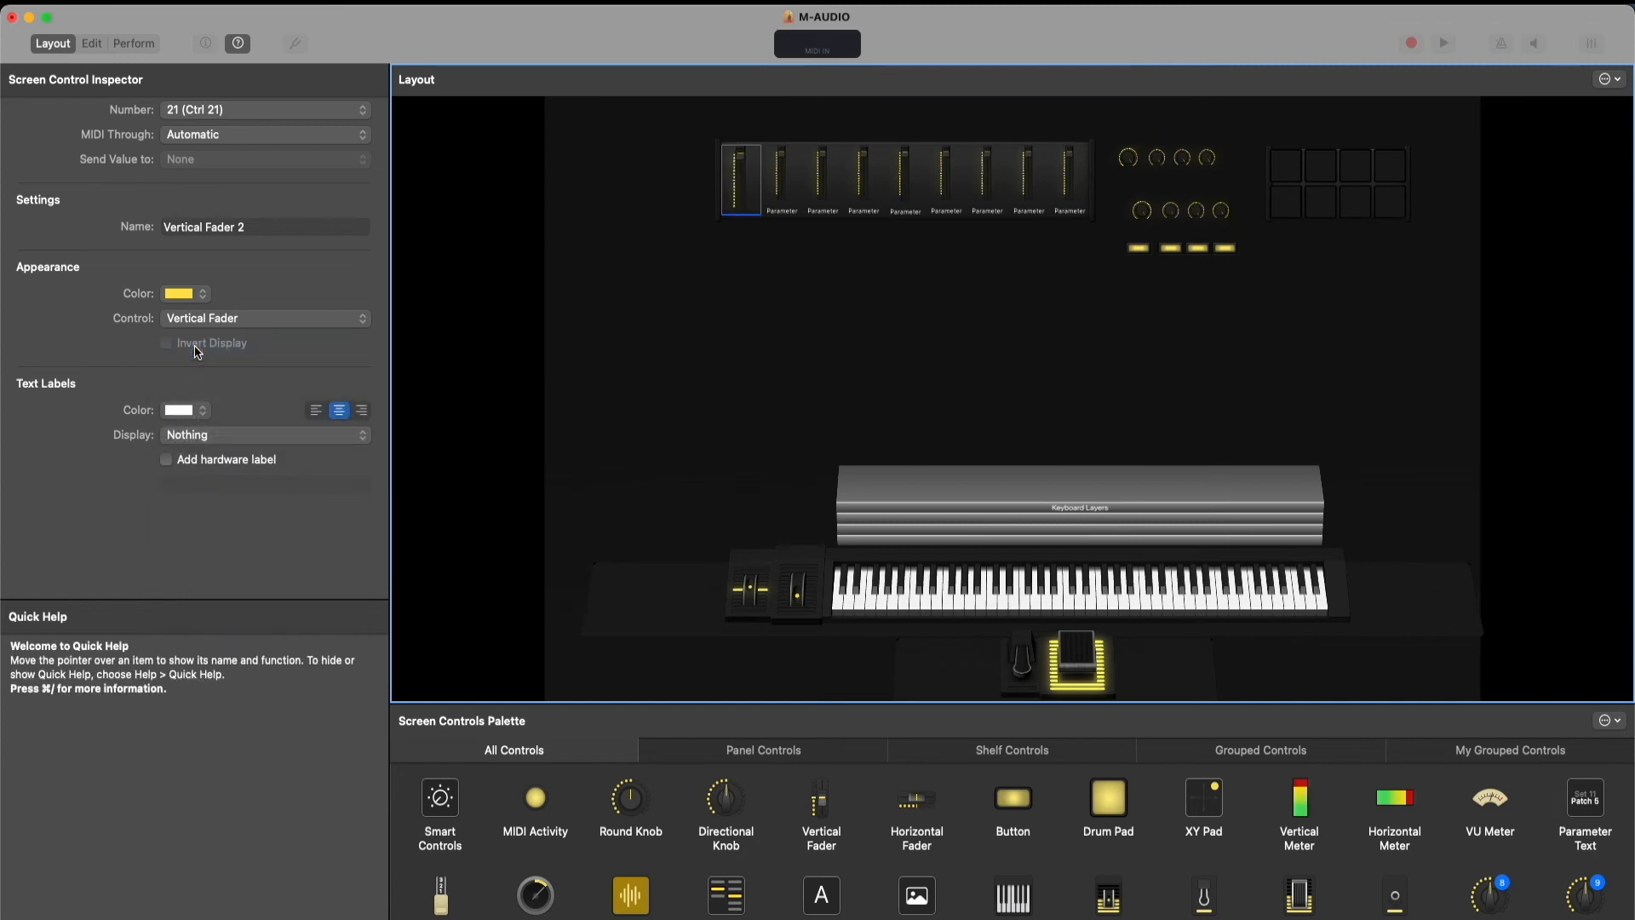
# Undo the last text label display change on the first vertical fader
pyautogui.click(785, 183)
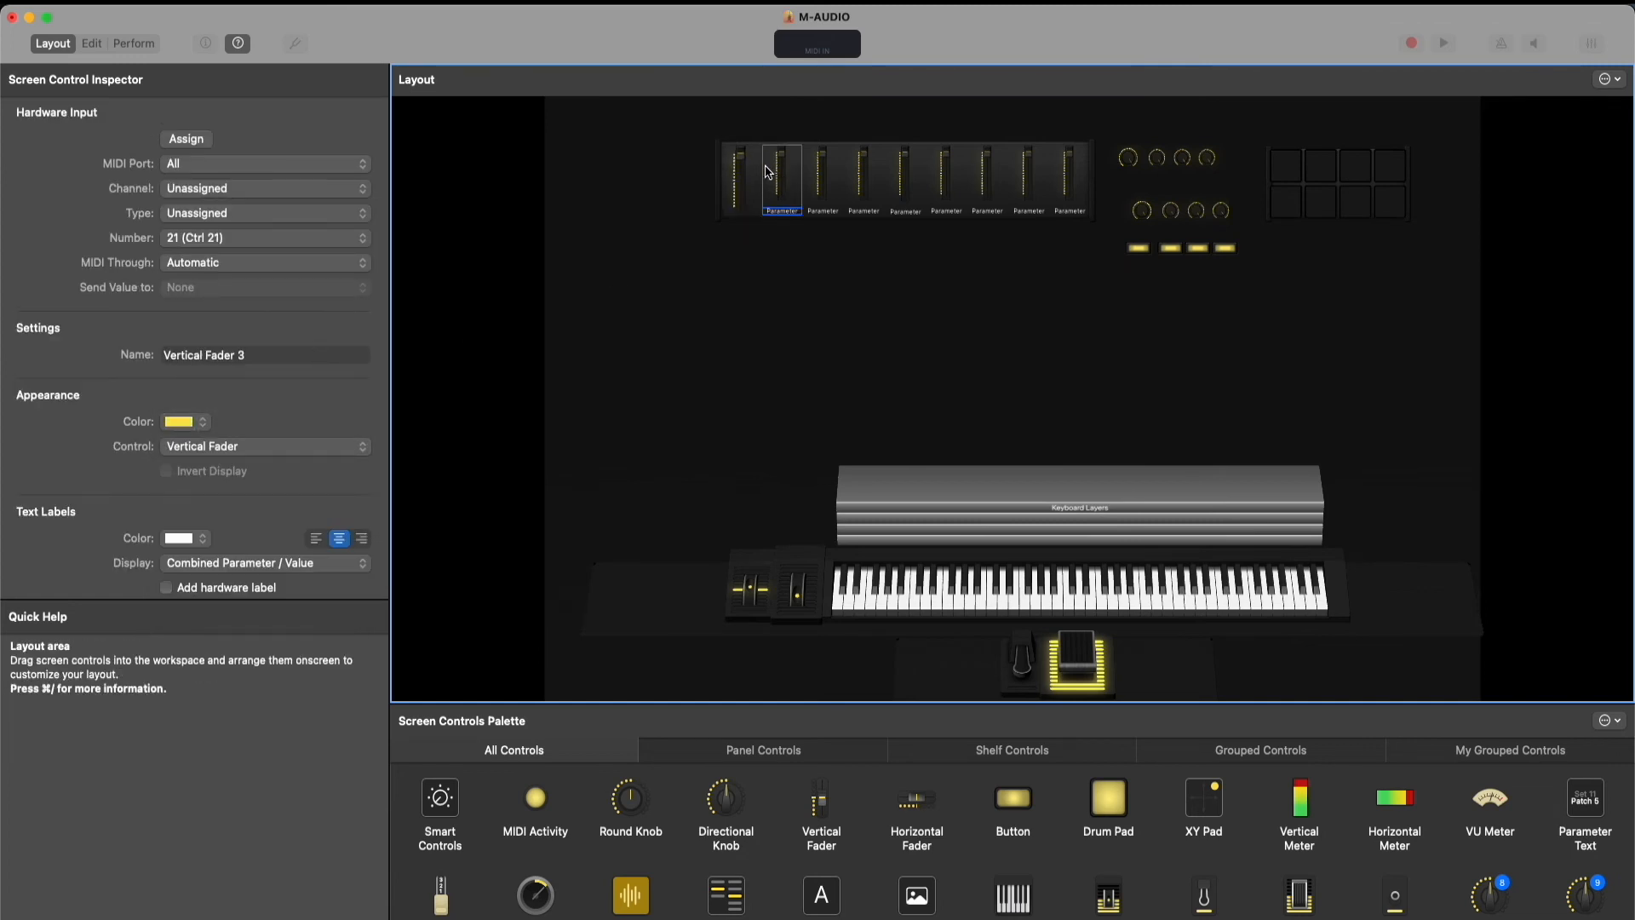
pyautogui.keyDown('shift'); pyautogui.click(826, 174); pyautogui.keyUp('shift')
pyautogui.keyDown('shift'); pyautogui.click(879, 175); pyautogui.keyUp('shift')
pyautogui.keyDown('shift'); pyautogui.click(909, 174); pyautogui.keyUp('shift')
pyautogui.keyDown('shift'); pyautogui.click(965, 175); pyautogui.keyUp('shift')
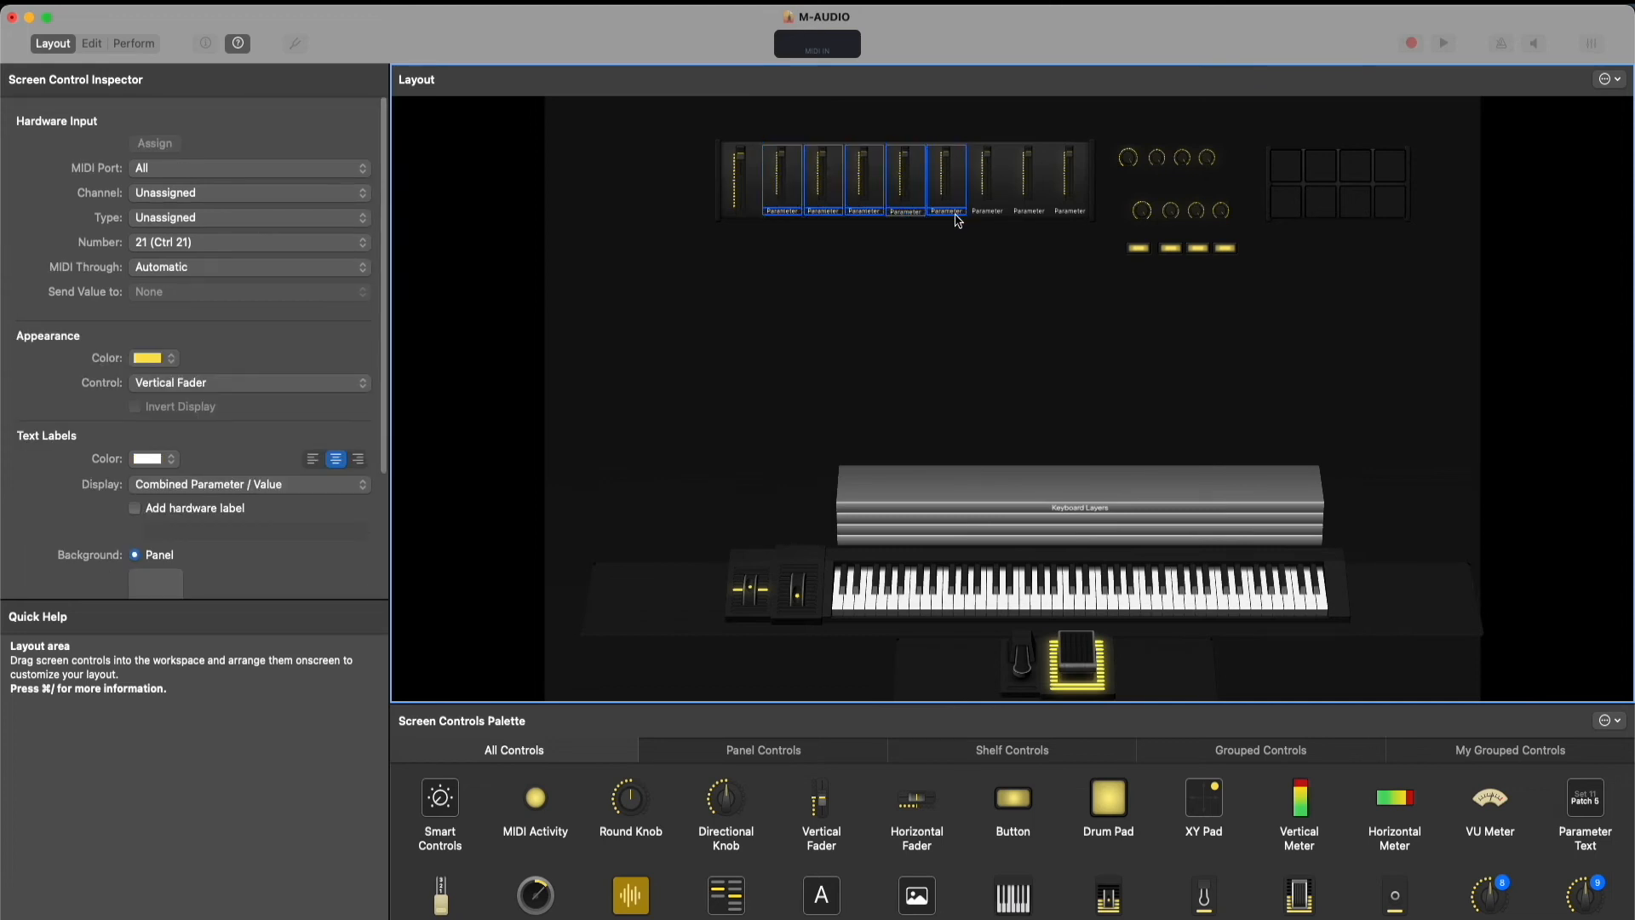
pyautogui.press('super+z')
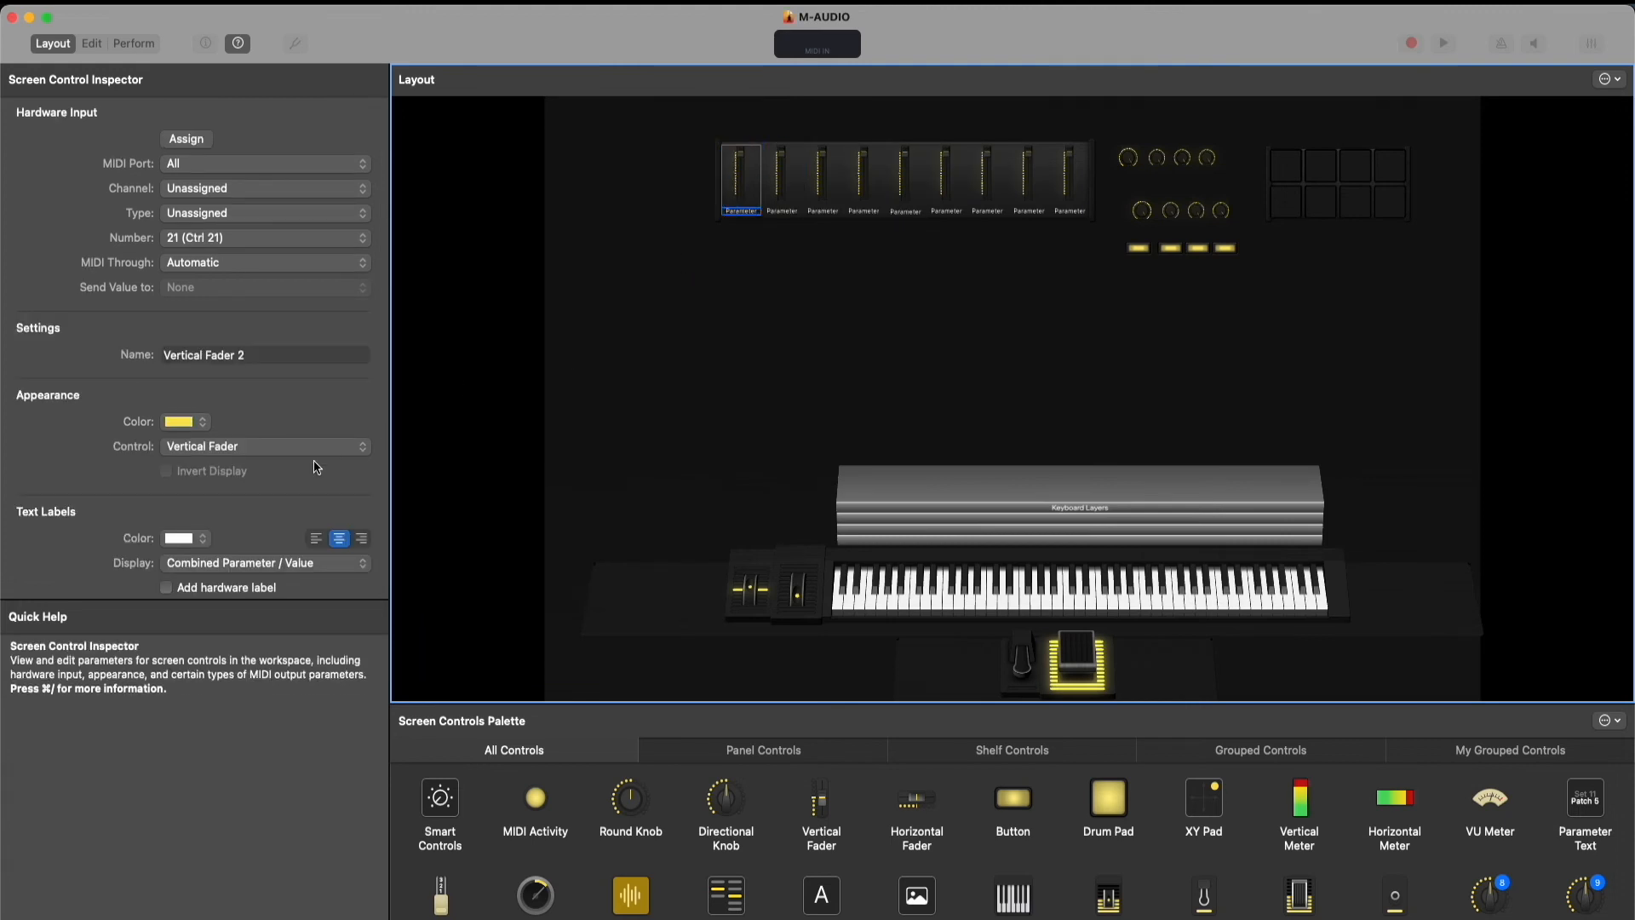
# Set the text label display of all nine vertical faders to Nothing in one change
pyautogui.keyDown('shift'); pyautogui.click(780, 182); pyautogui.keyUp('shift')
pyautogui.keyDown('shift'); pyautogui.click(824, 179); pyautogui.keyUp('shift')
pyautogui.keyDown('shift'); pyautogui.click(862, 179); pyautogui.keyUp('shift')
pyautogui.moveTo(905, 181); pyautogui.dragTo(1065, 174)
pyautogui.click(204, 483)
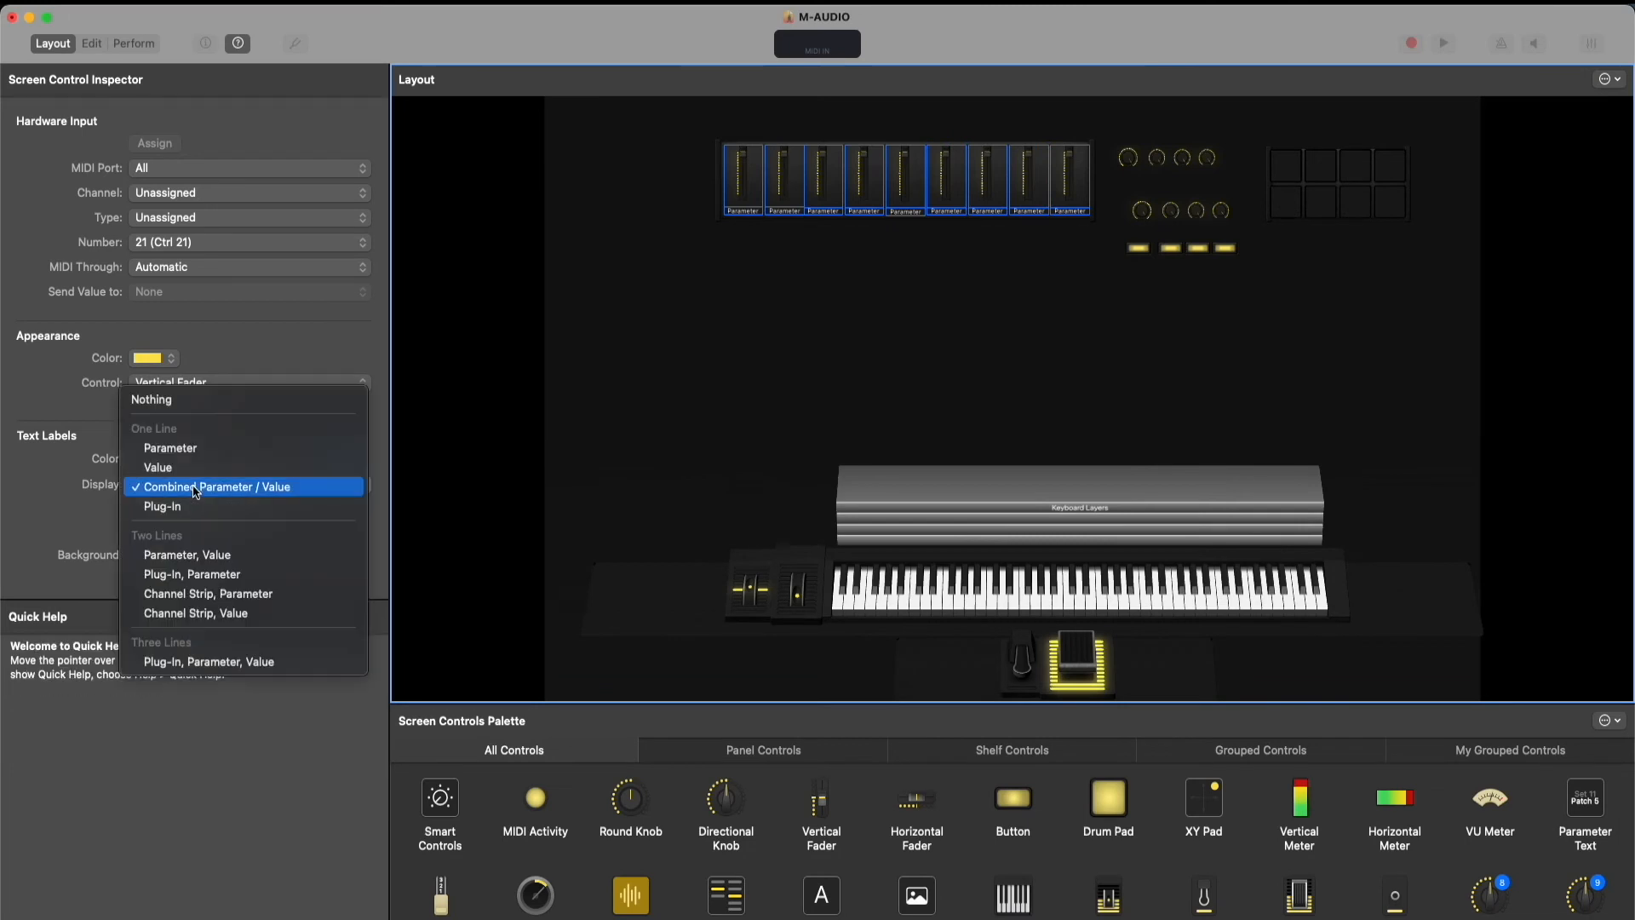
pyautogui.click(157, 402)
pyautogui.click(908, 332)
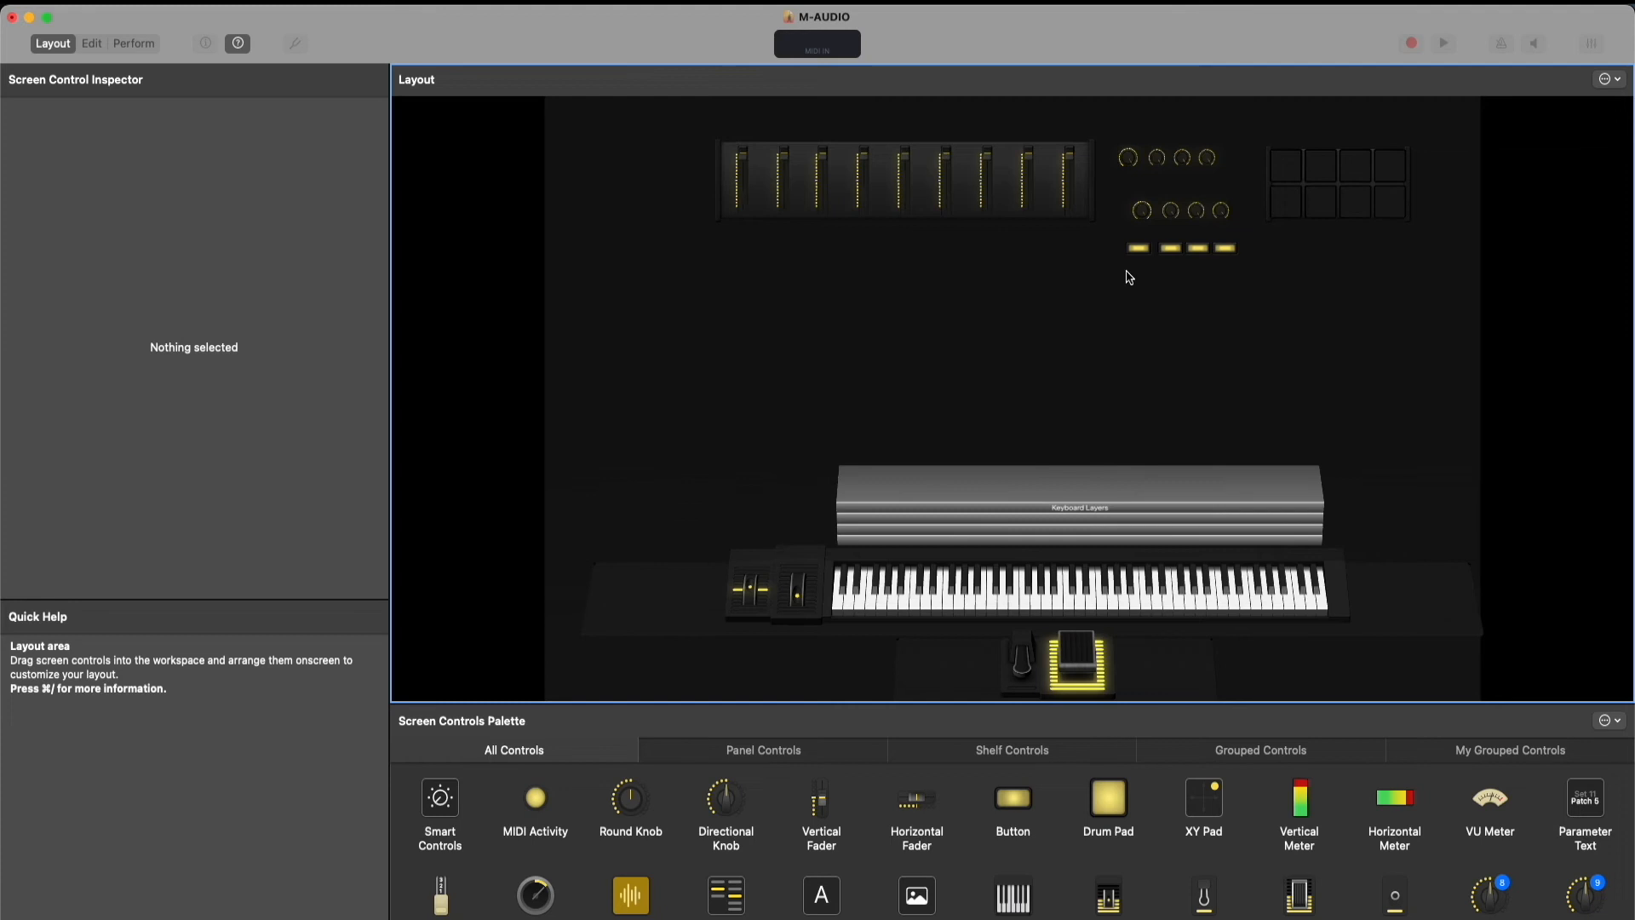
# Copy the four small buttons beneath the faders and extend them to eight, aligning one under each of the first eight faders
pyautogui.moveTo(1105, 257); pyautogui.dragTo(784, 246)
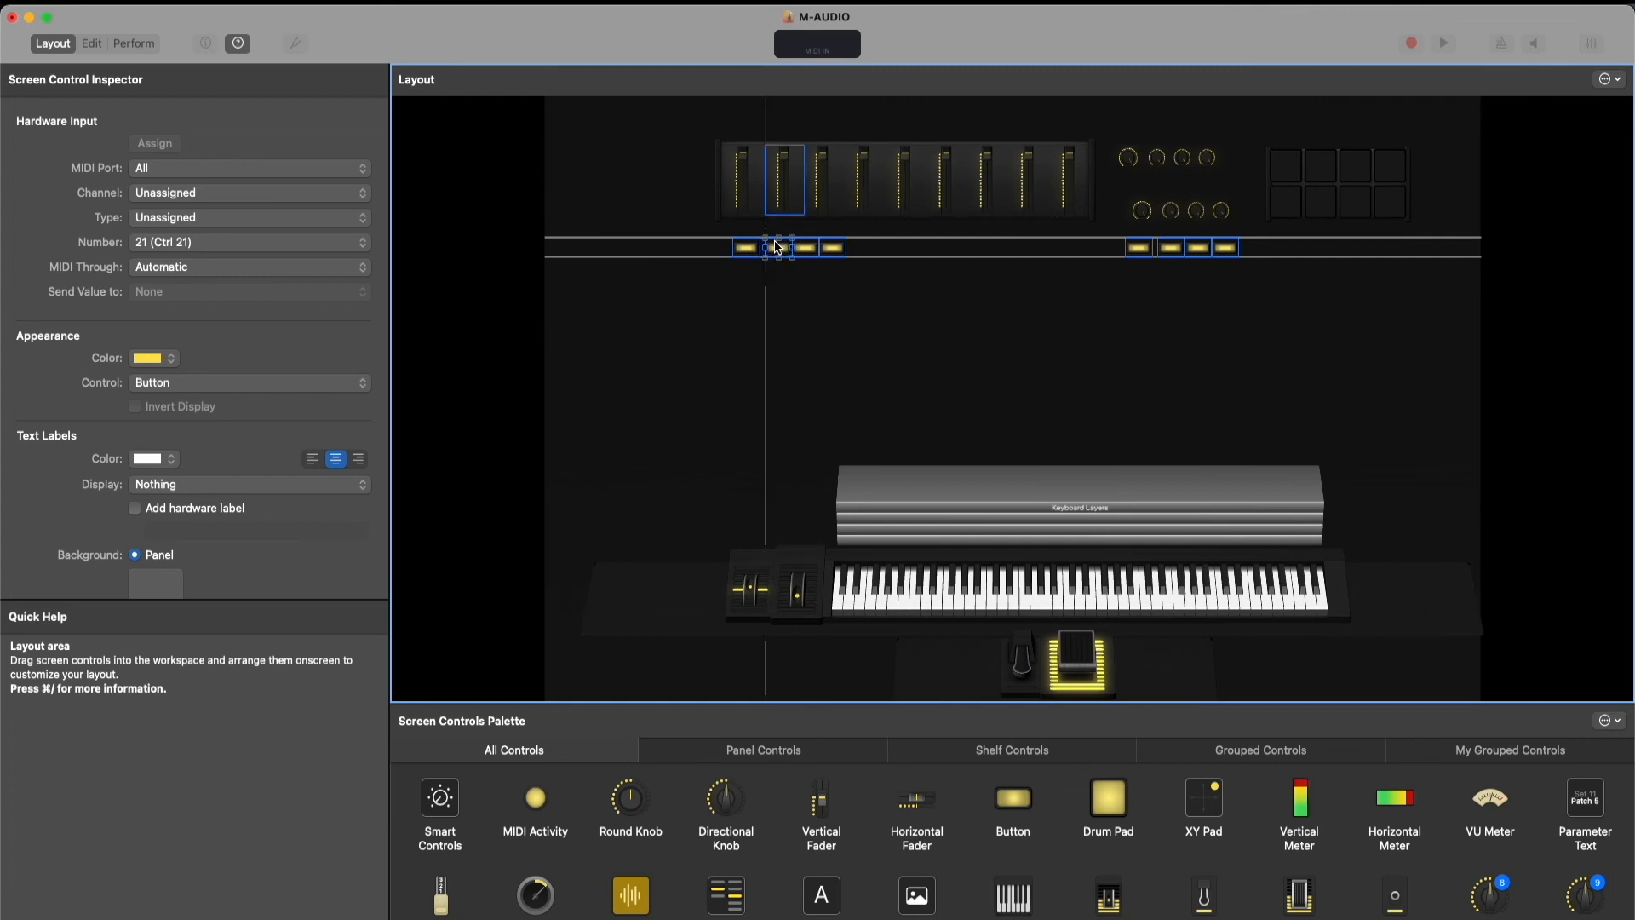
pyautogui.click(803, 310)
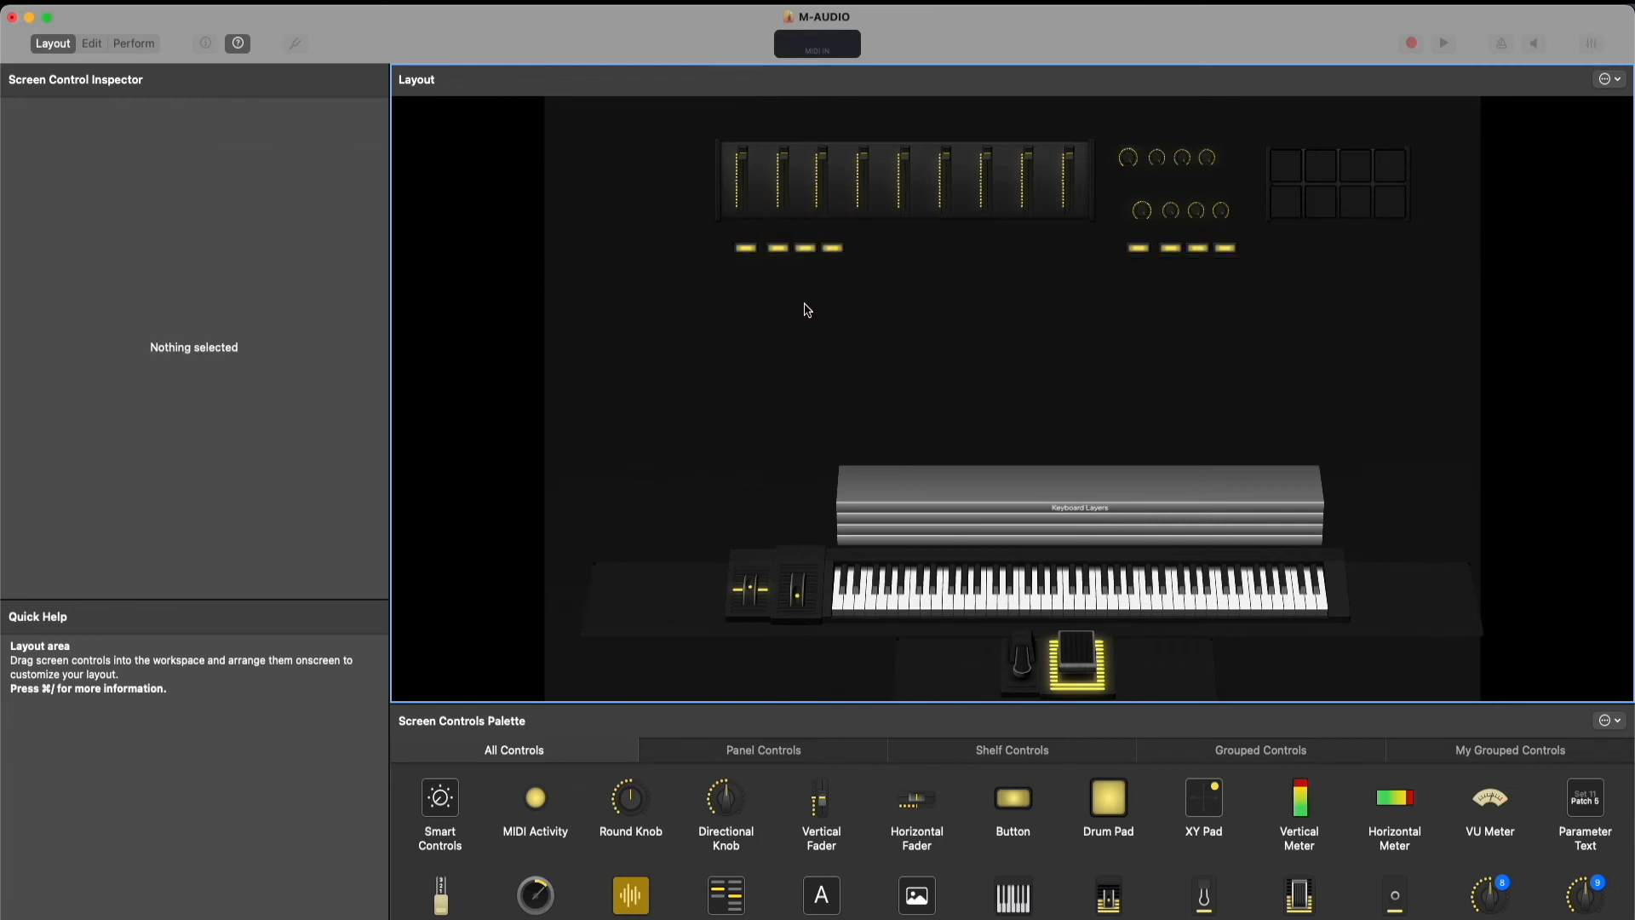
pyautogui.click(832, 249)
pyautogui.moveTo(836, 253); pyautogui.dragTo(982, 250)
pyautogui.click(894, 255)
pyautogui.click(909, 250)
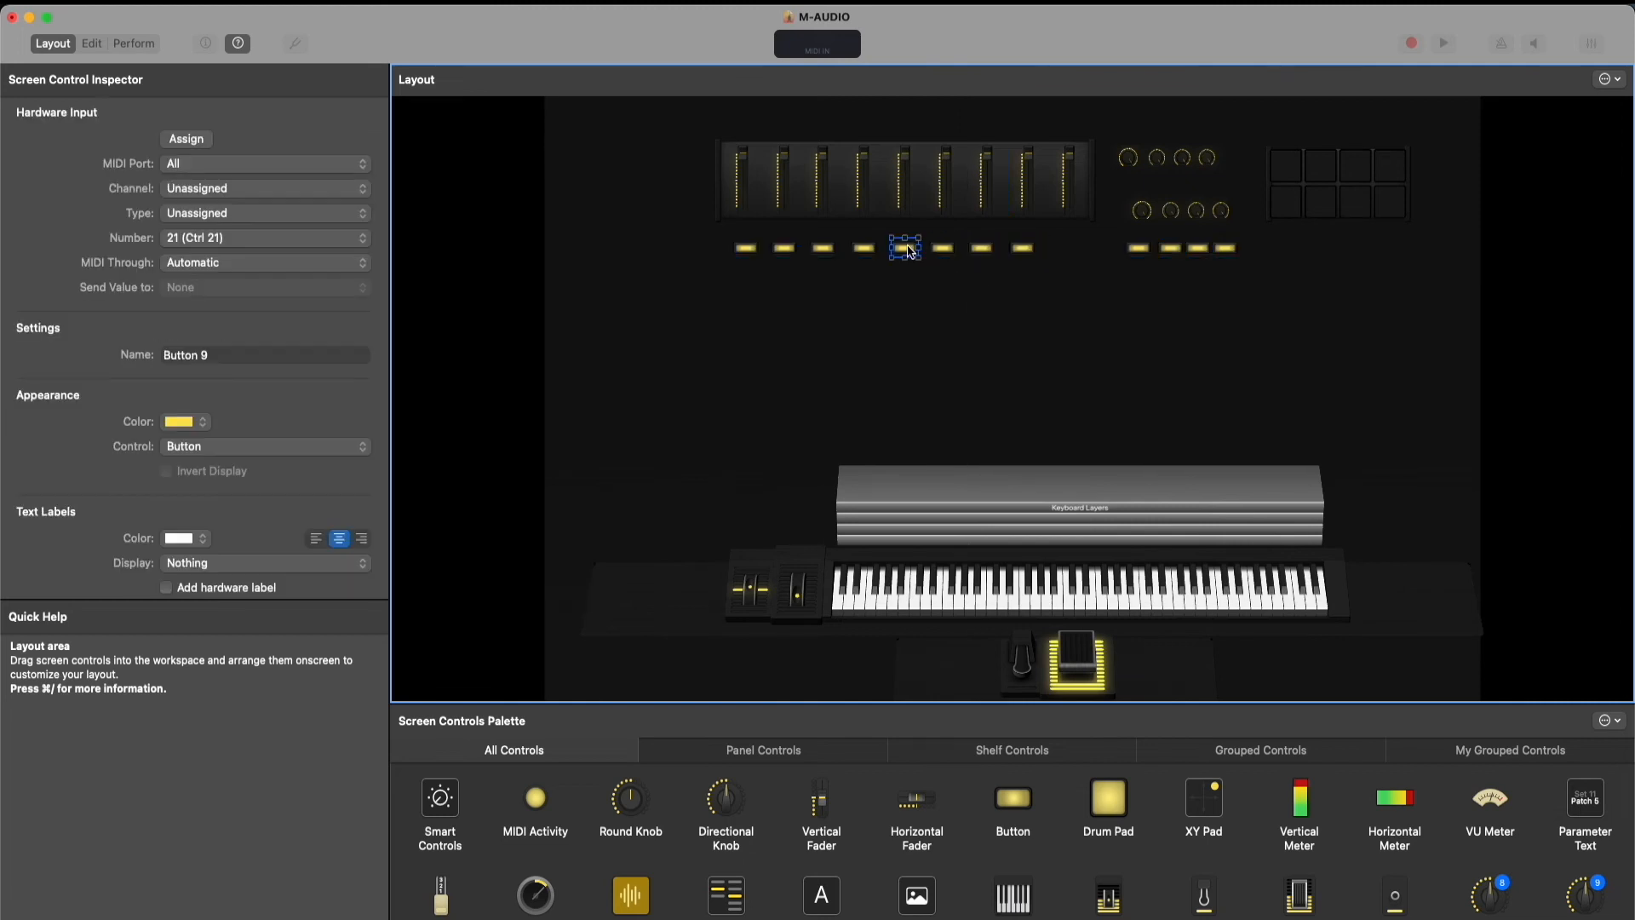
pyautogui.moveTo(943, 251); pyautogui.dragTo(1030, 252)
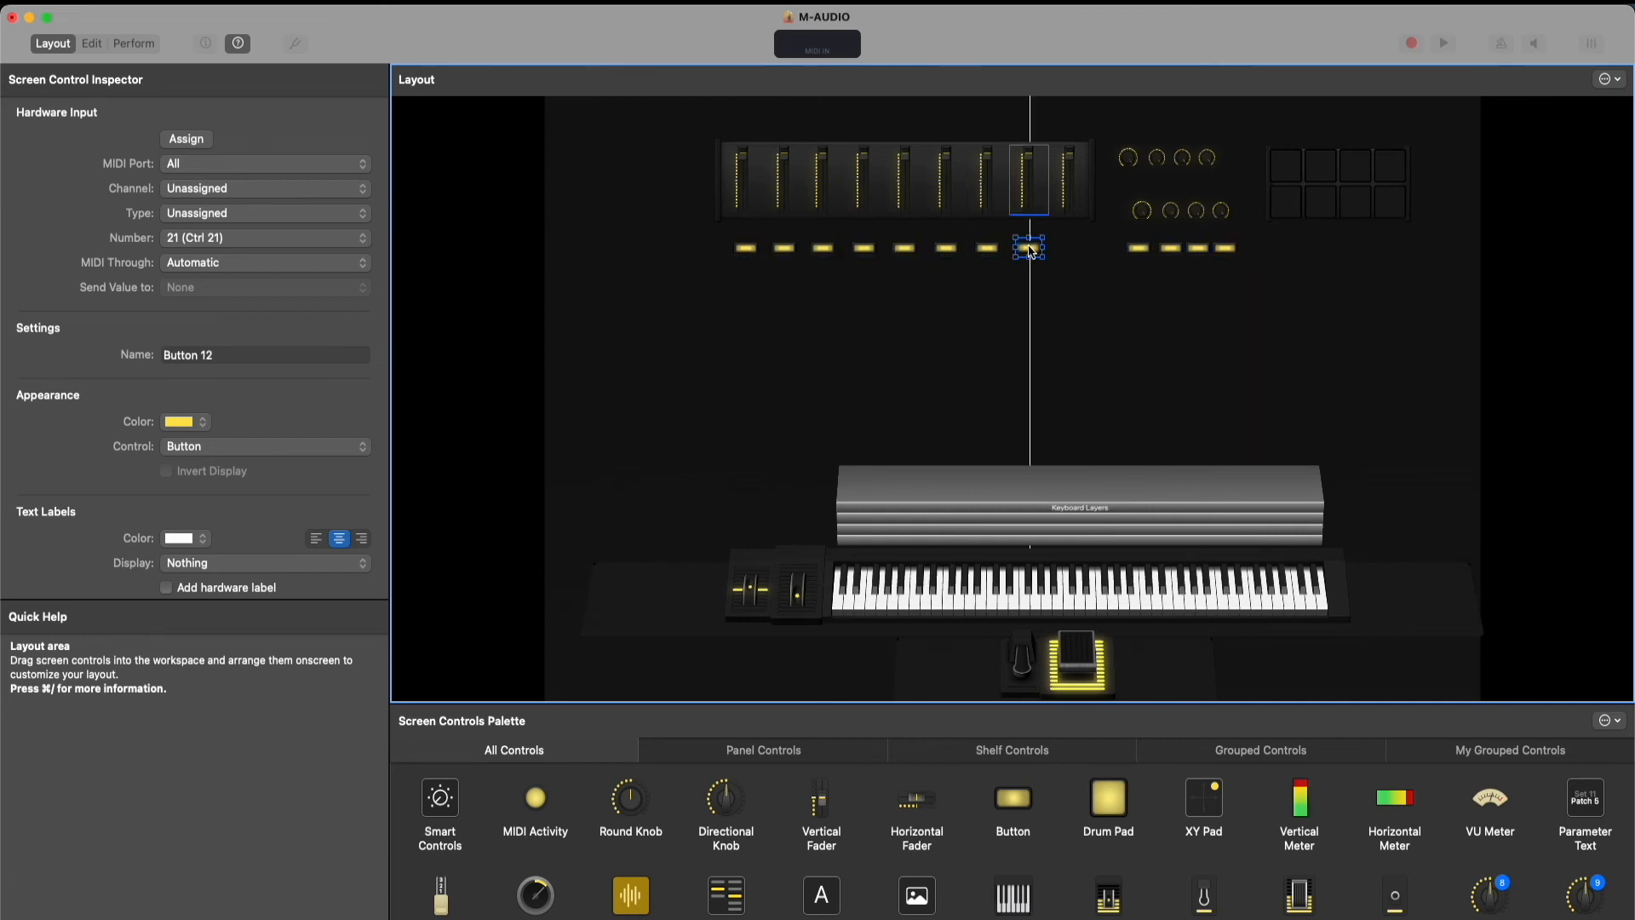
pyautogui.click(1036, 281)
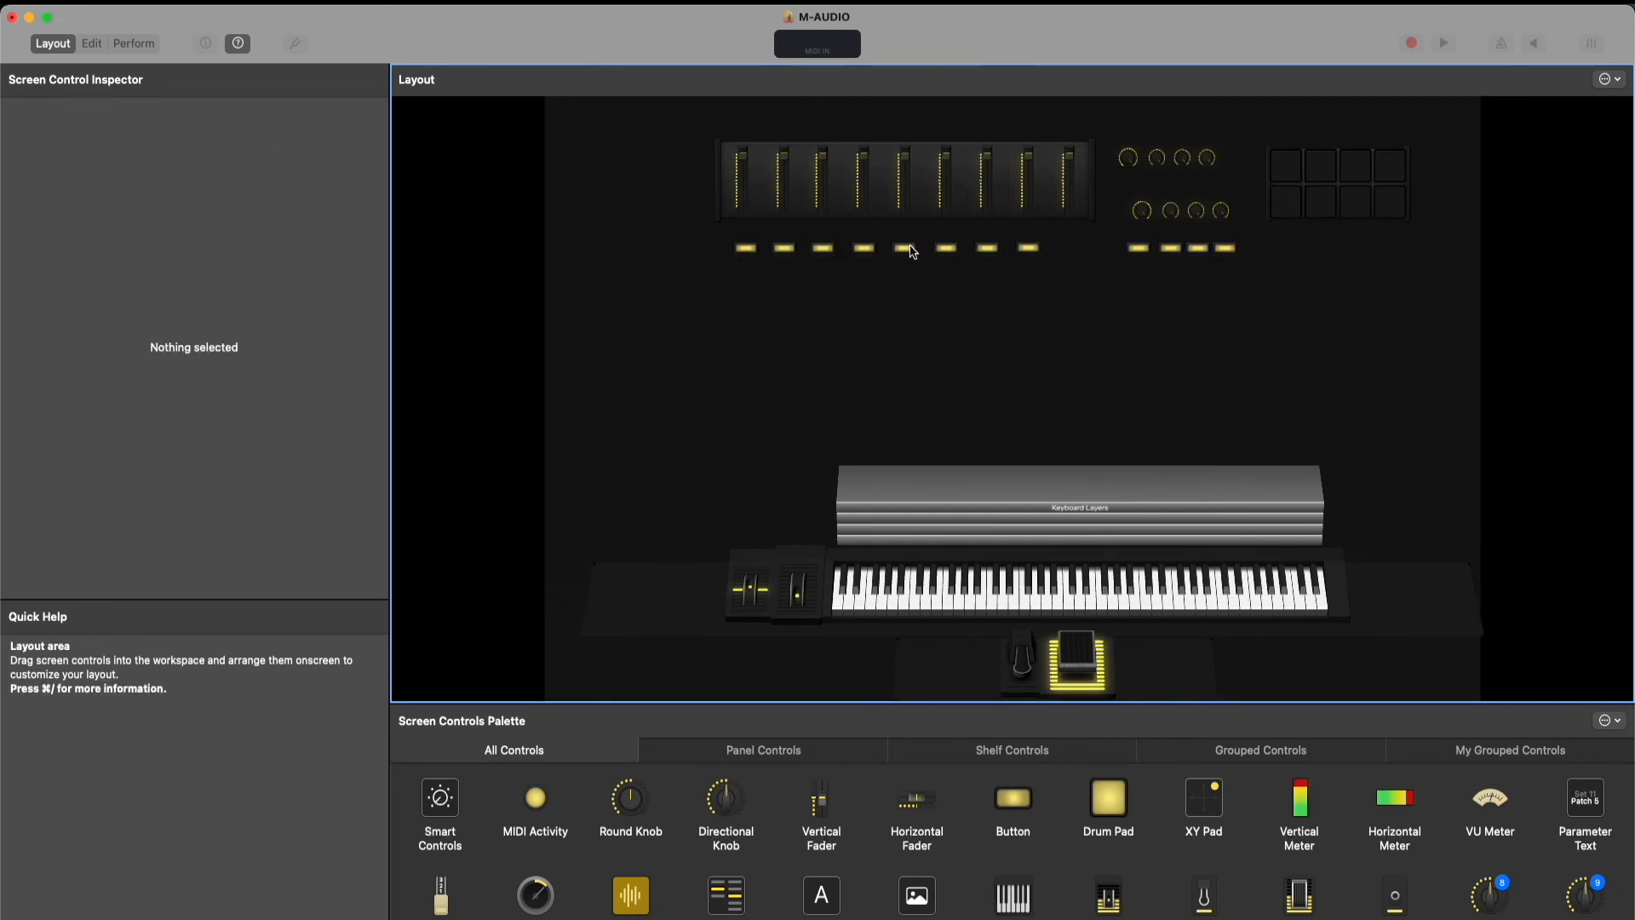
# Copy the eighth small button and align the copy under the ninth fader
pyautogui.click(865, 252)
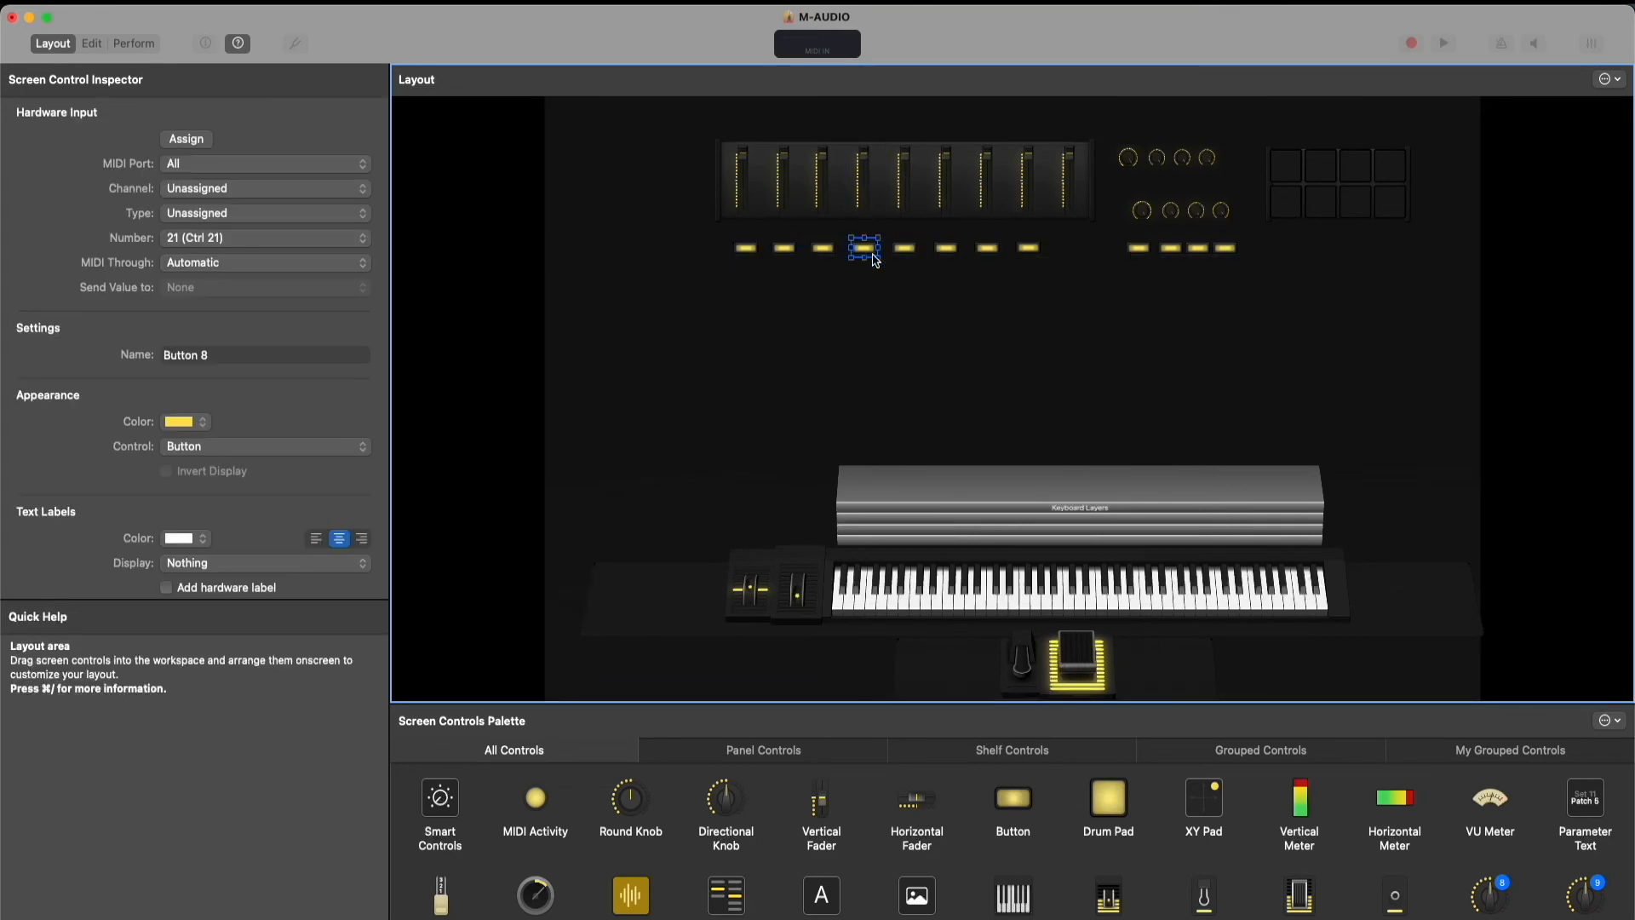
pyautogui.click(1054, 263)
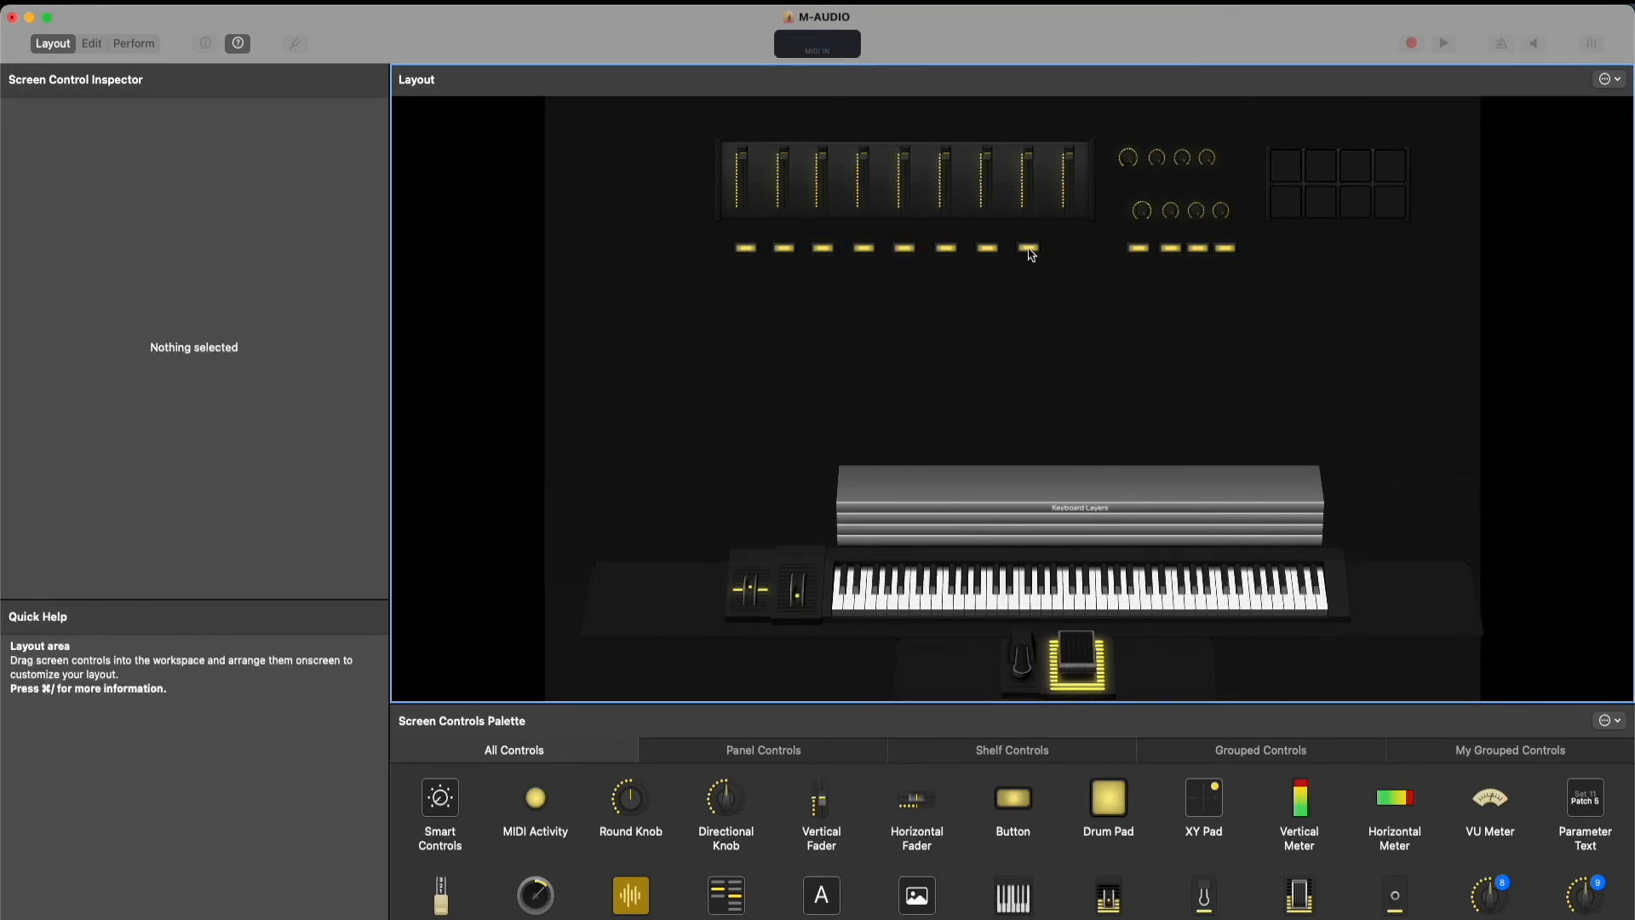
pyautogui.click(1030, 252)
pyautogui.moveTo(1031, 254); pyautogui.dragTo(1077, 247)
pyautogui.click(1078, 291)
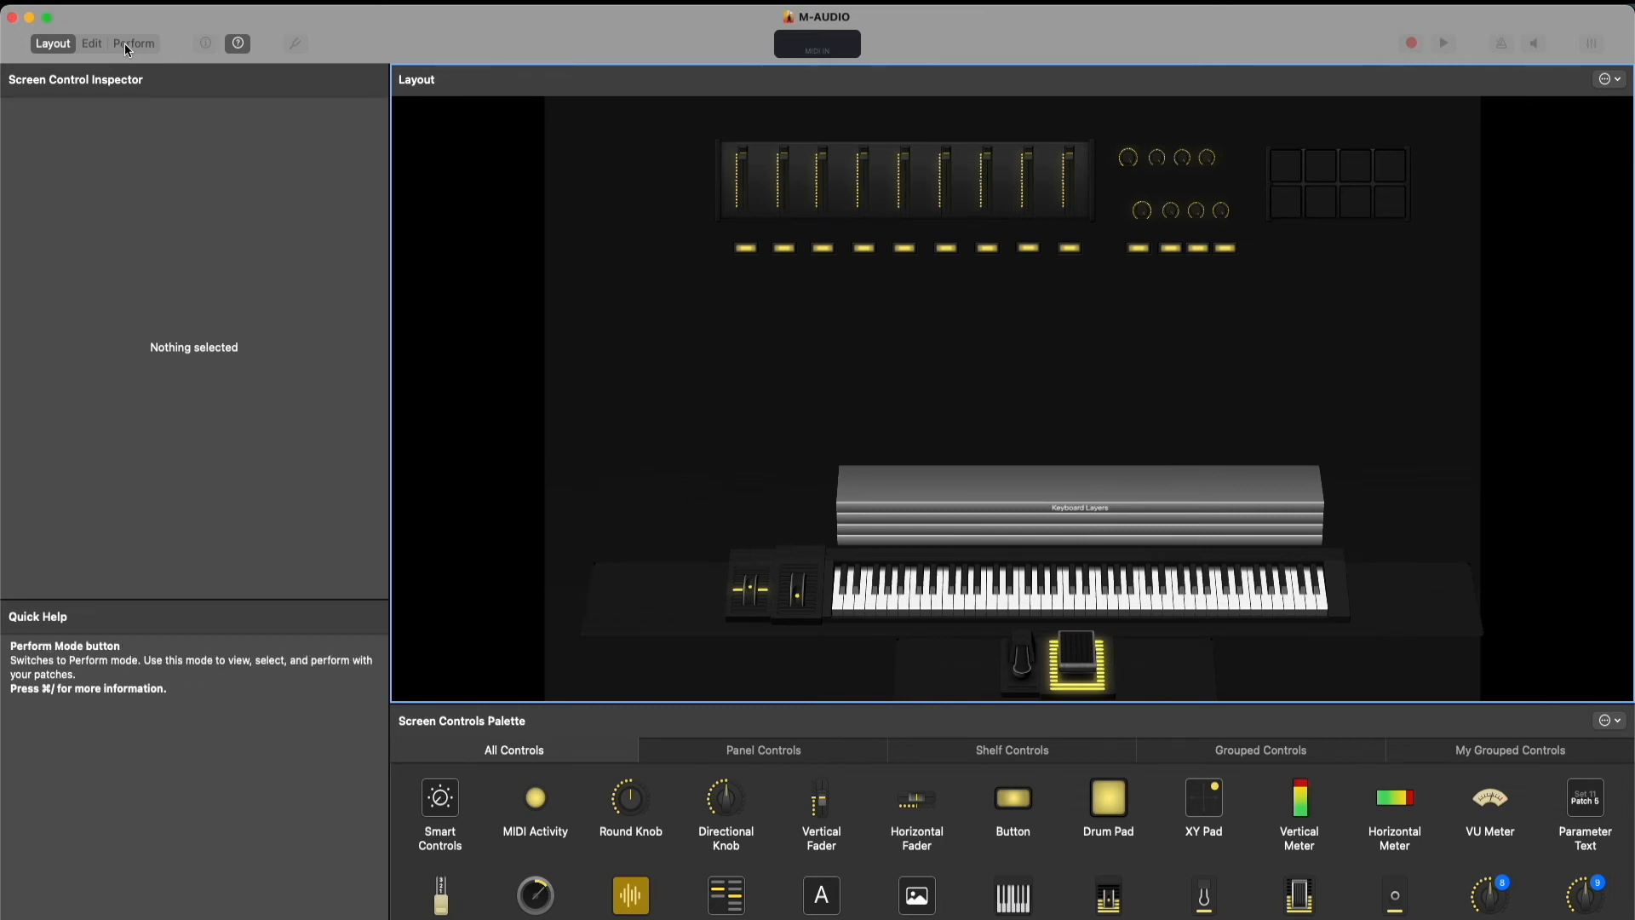
# Check how the layout appears in Edit mode and return to Layout mode
pyautogui.click(100, 44)
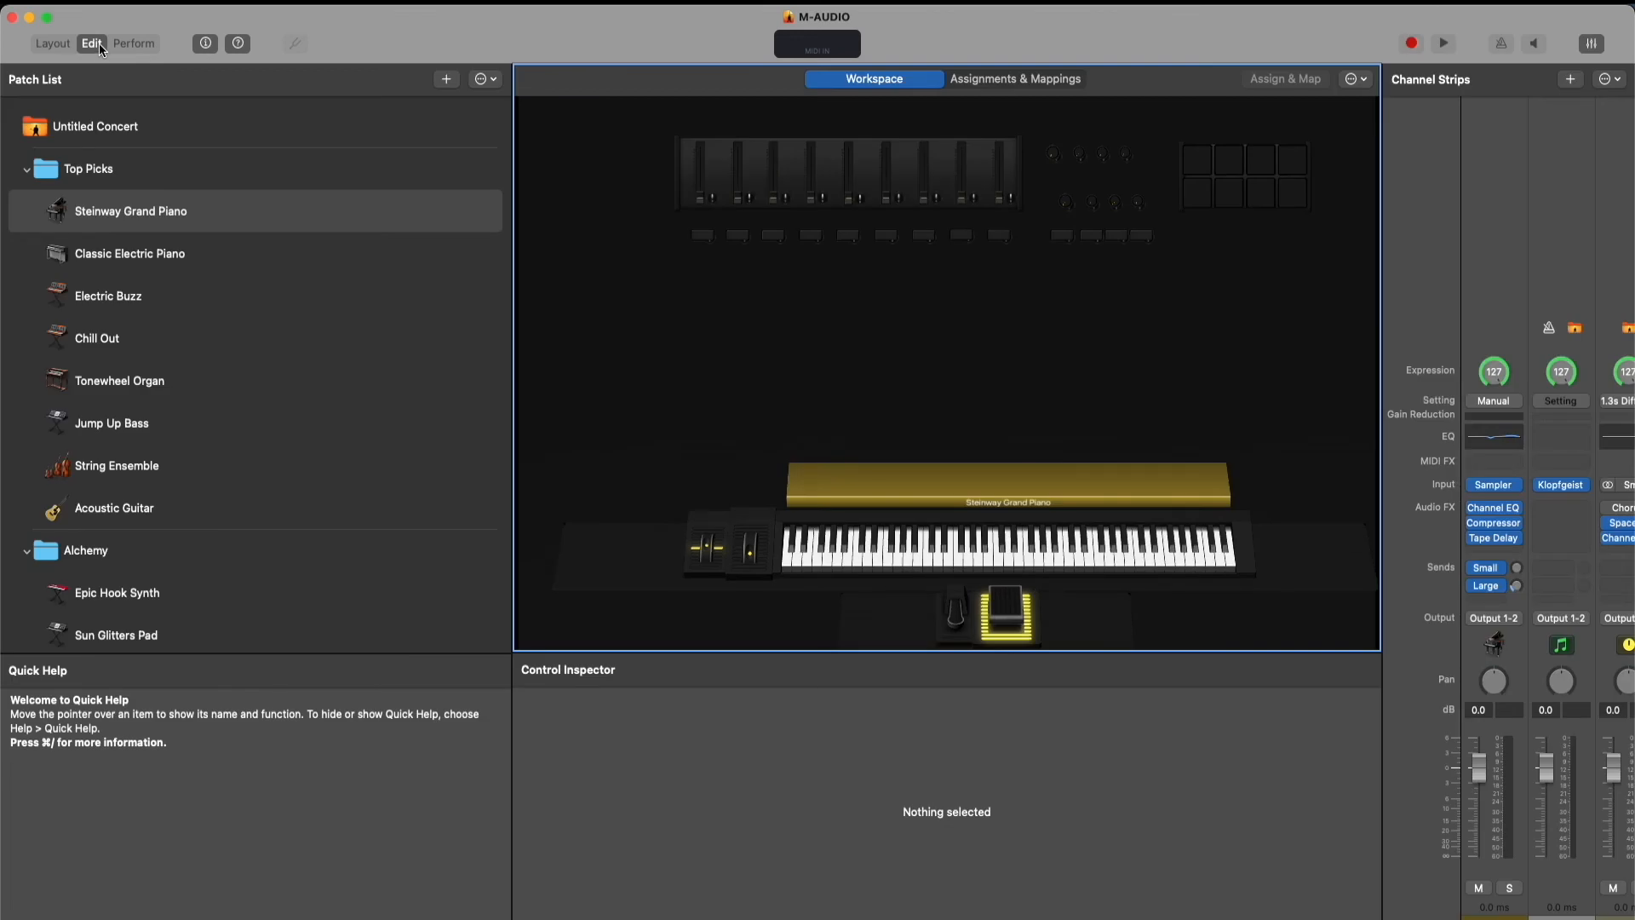
pyautogui.click(51, 44)
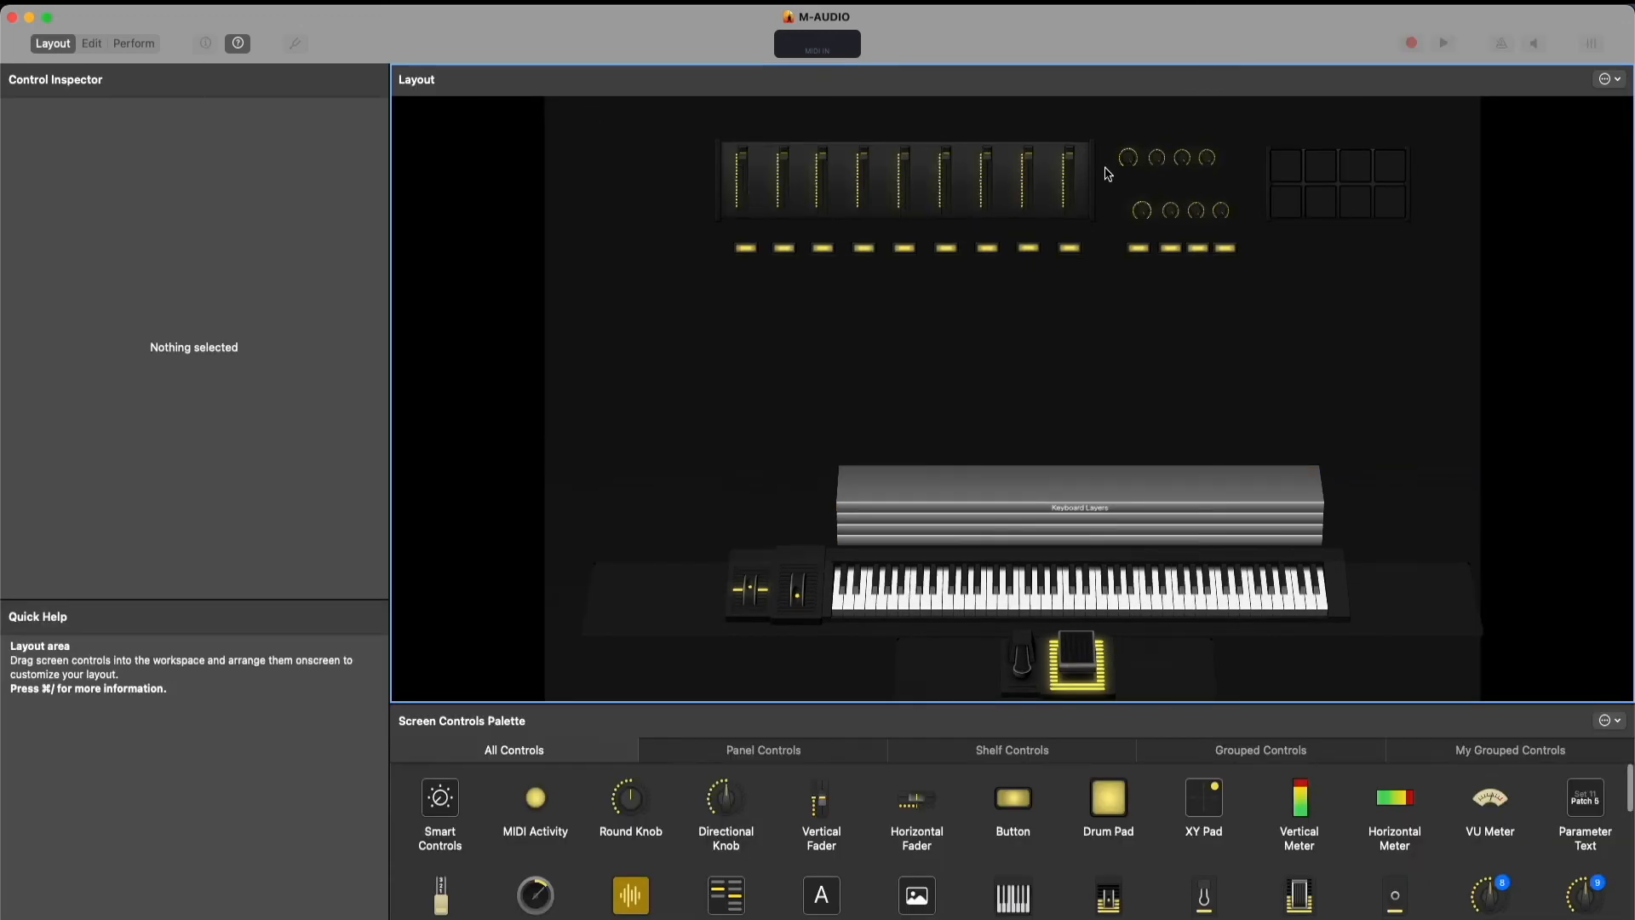
pyautogui.click(1292, 177)
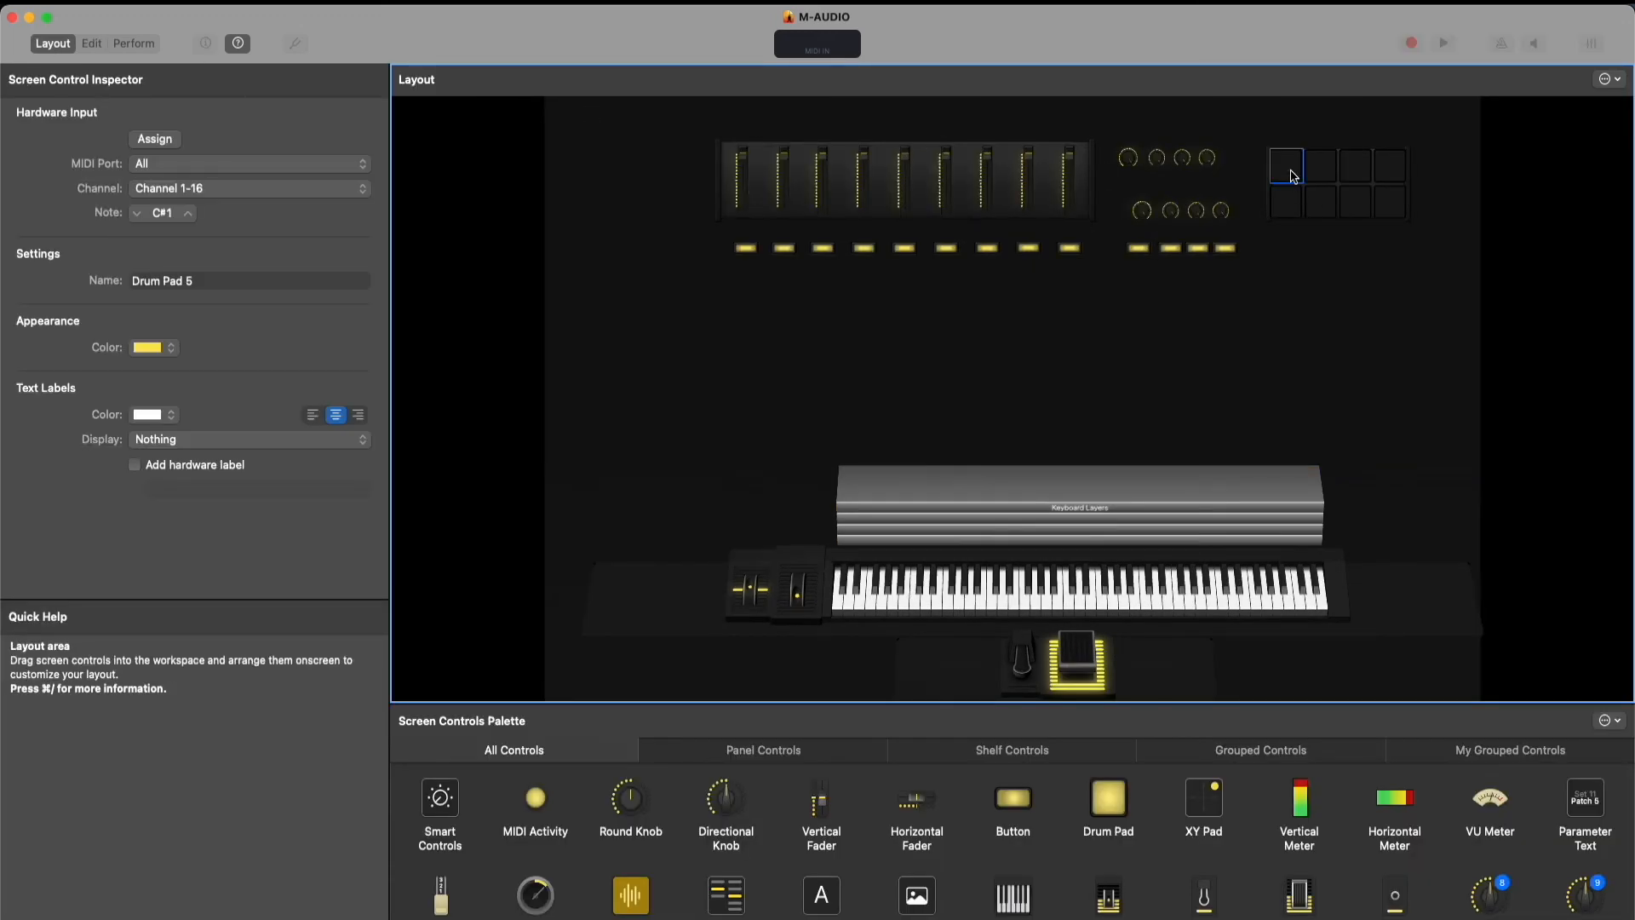
pyautogui.keyDown('shift'); pyautogui.click(1321, 174); pyautogui.keyUp('shift')
pyautogui.keyDown('shift'); pyautogui.click(1360, 174); pyautogui.keyUp('shift')
pyautogui.keyDown('shift'); pyautogui.click(1395, 170); pyautogui.keyUp('shift')
pyautogui.keyDown('shift'); pyautogui.click(1391, 206); pyautogui.keyUp('shift')
pyautogui.keyDown('shift'); pyautogui.click(1354, 209); pyautogui.keyUp('shift')
pyautogui.keyDown('shift'); pyautogui.click(1316, 210); pyautogui.keyUp('shift')
pyautogui.keyDown('shift'); pyautogui.click(1286, 211); pyautogui.keyUp('shift')
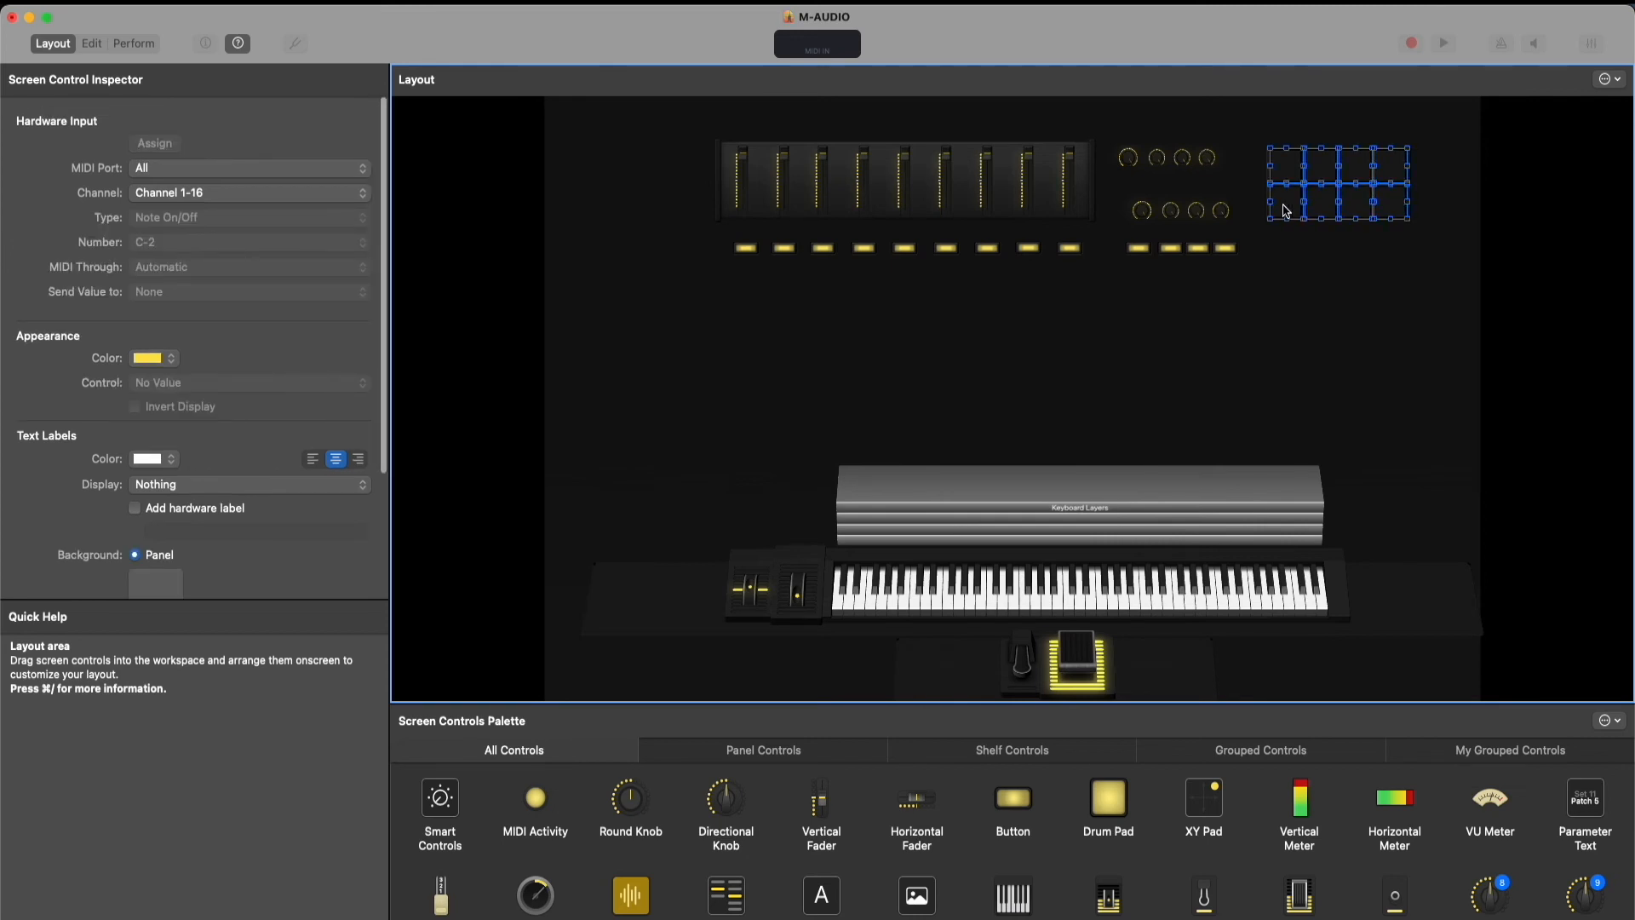
pyautogui.click(170, 460)
pyautogui.click(167, 463)
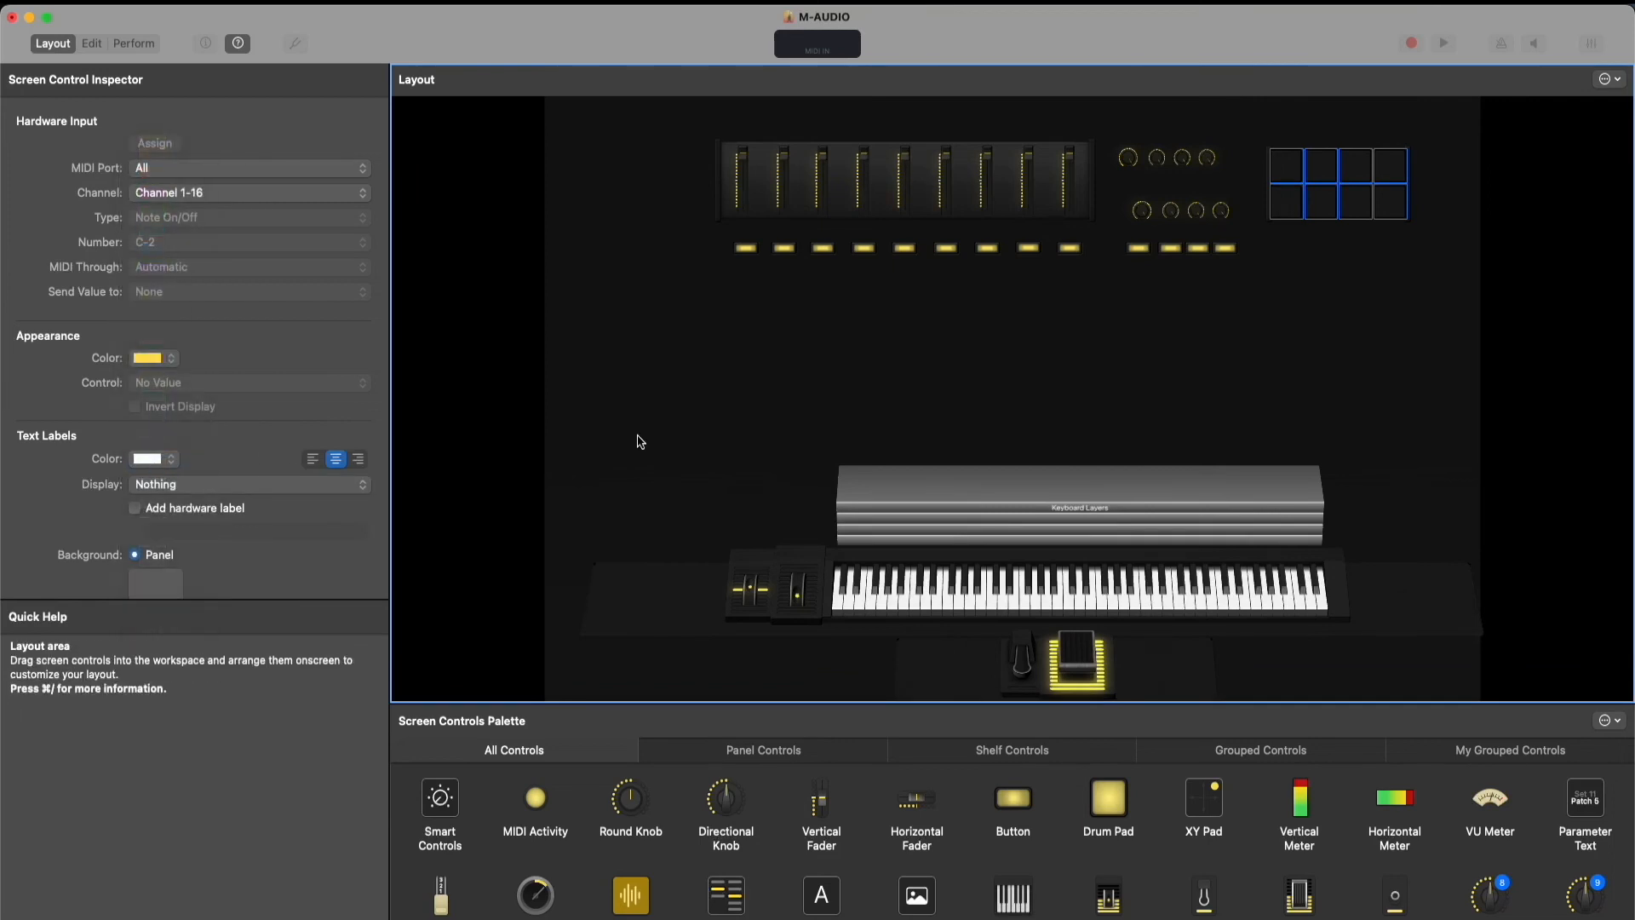
pyautogui.click(638, 441)
# View the concert in Edit and full-screen Perform modes, and return to Layout mode
pyautogui.click(91, 43)
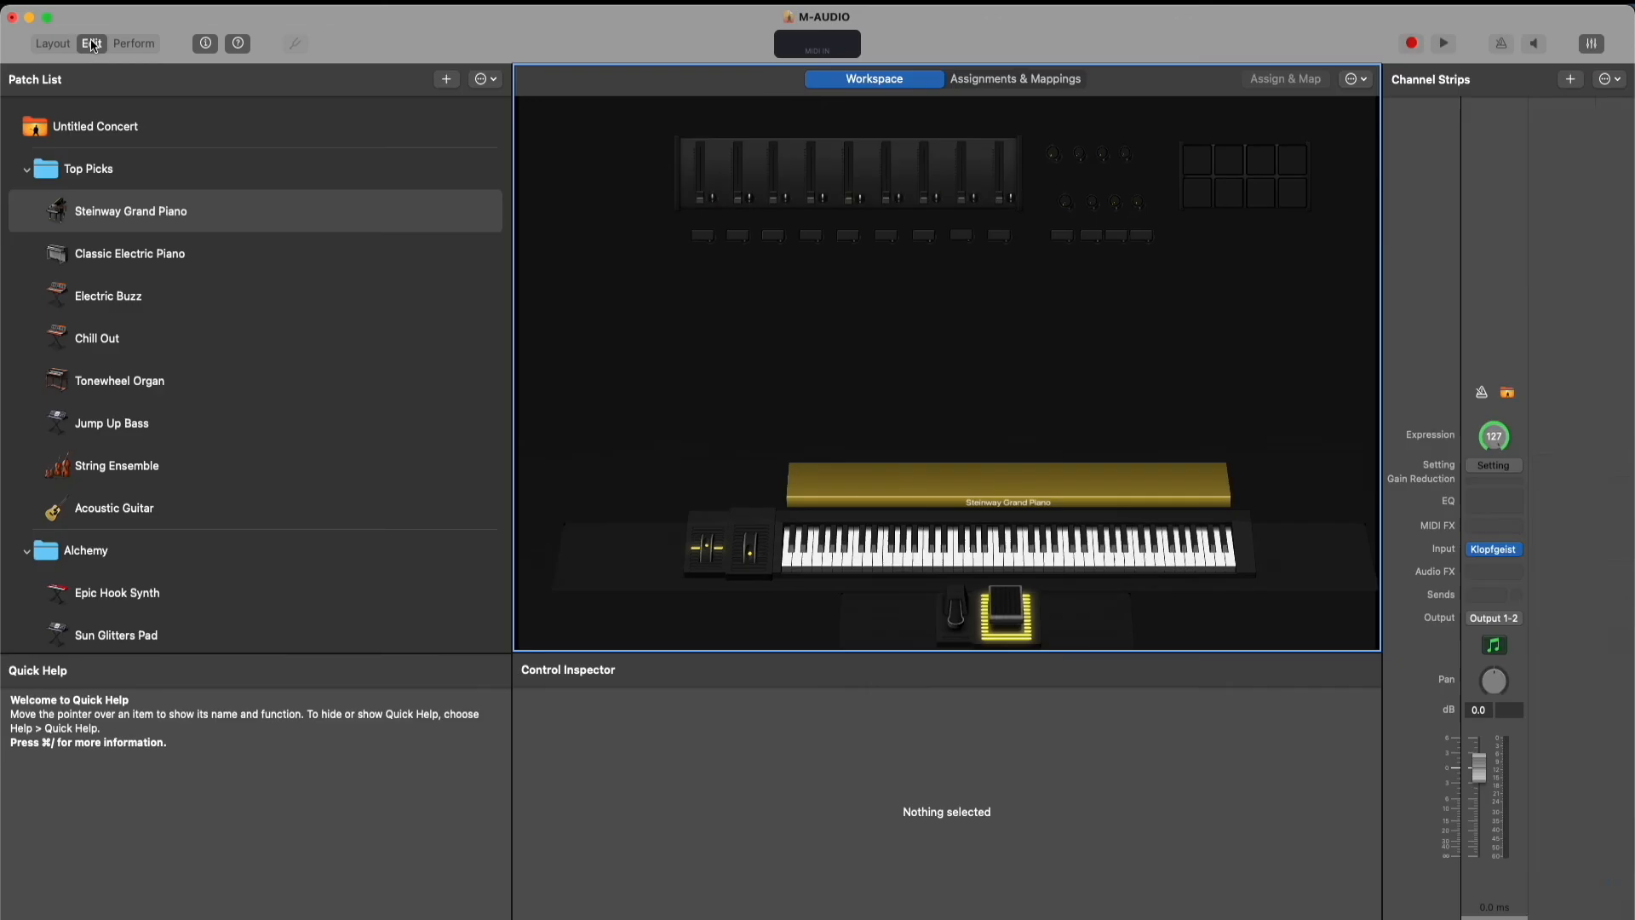
pyautogui.click(140, 39)
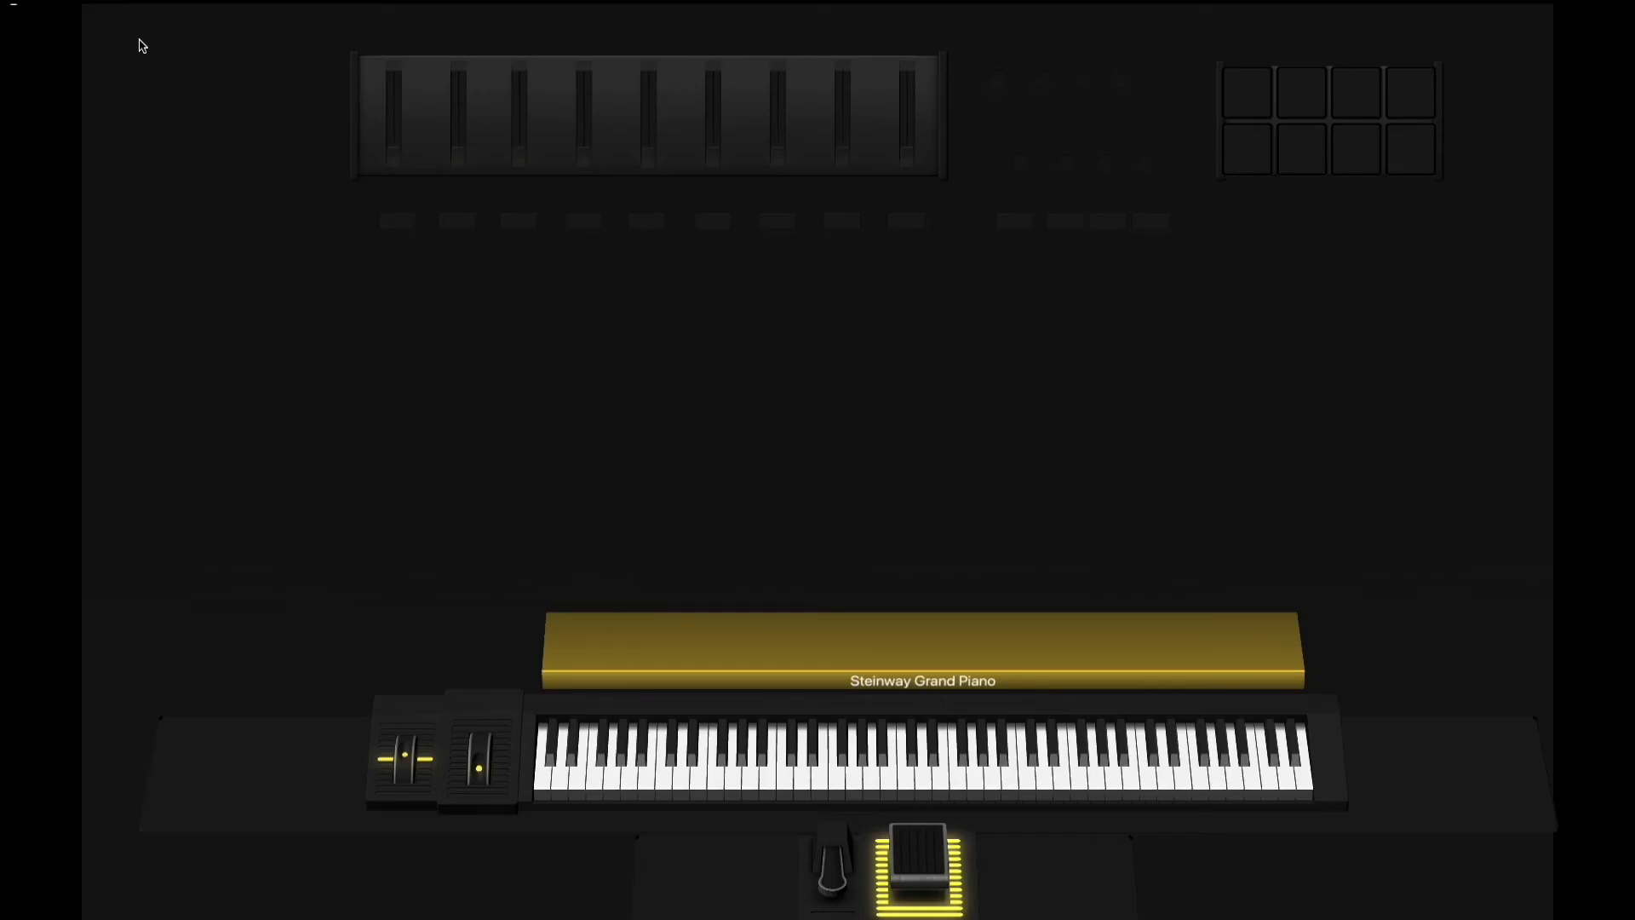
pyautogui.press('Escape')
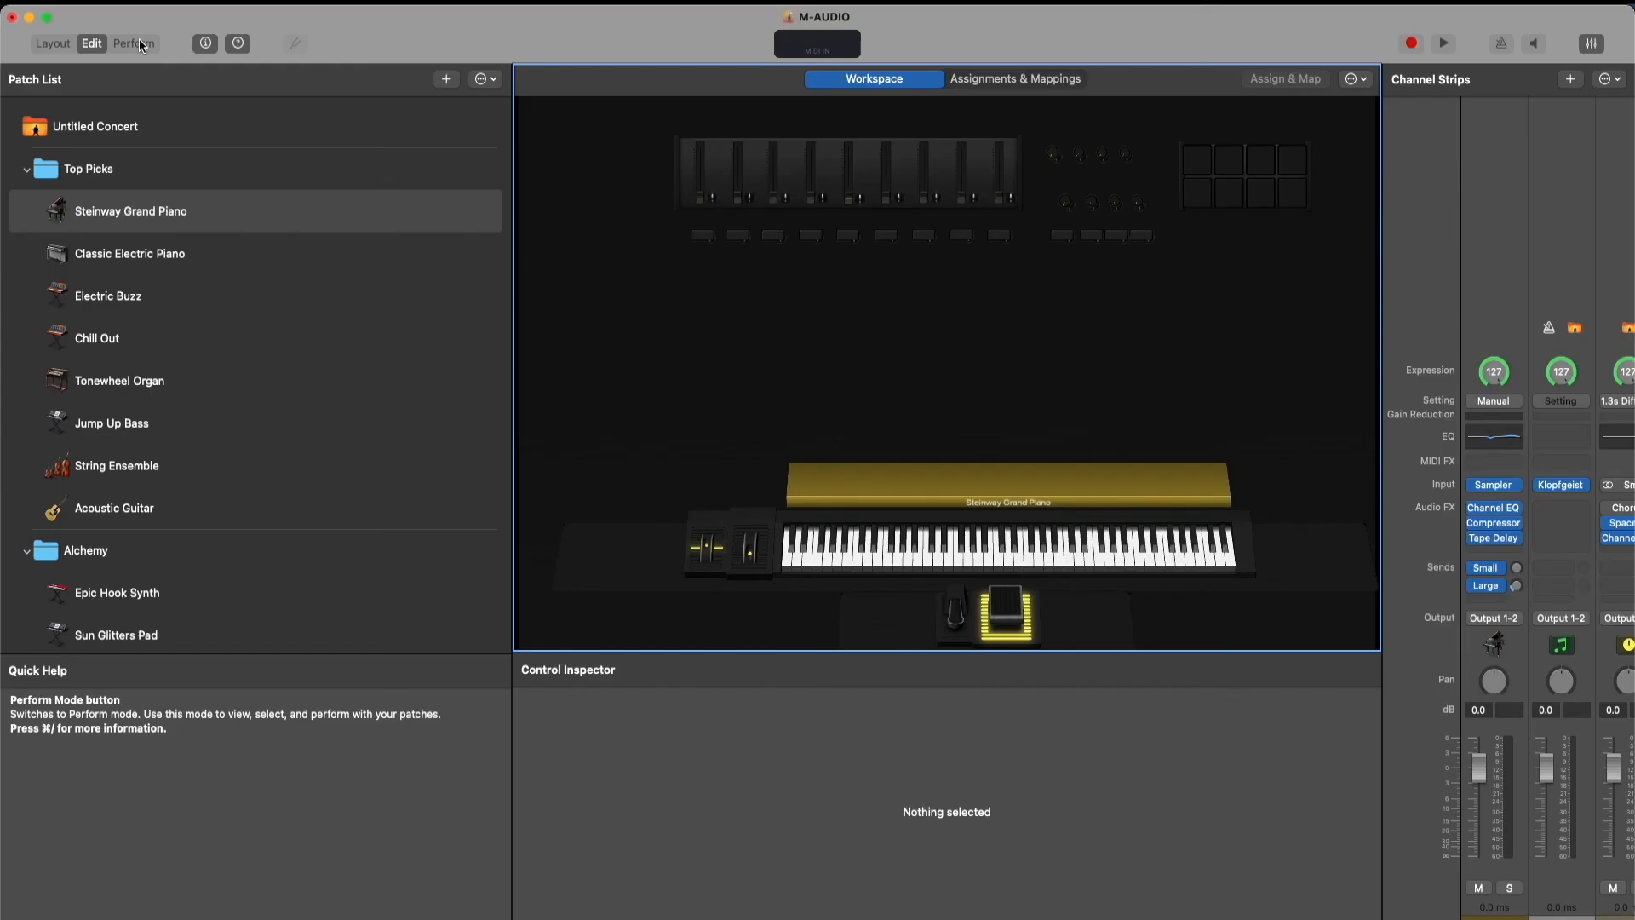
pyautogui.click(54, 48)
# Select all eight drum pads in the layout
pyautogui.click(1354, 184)
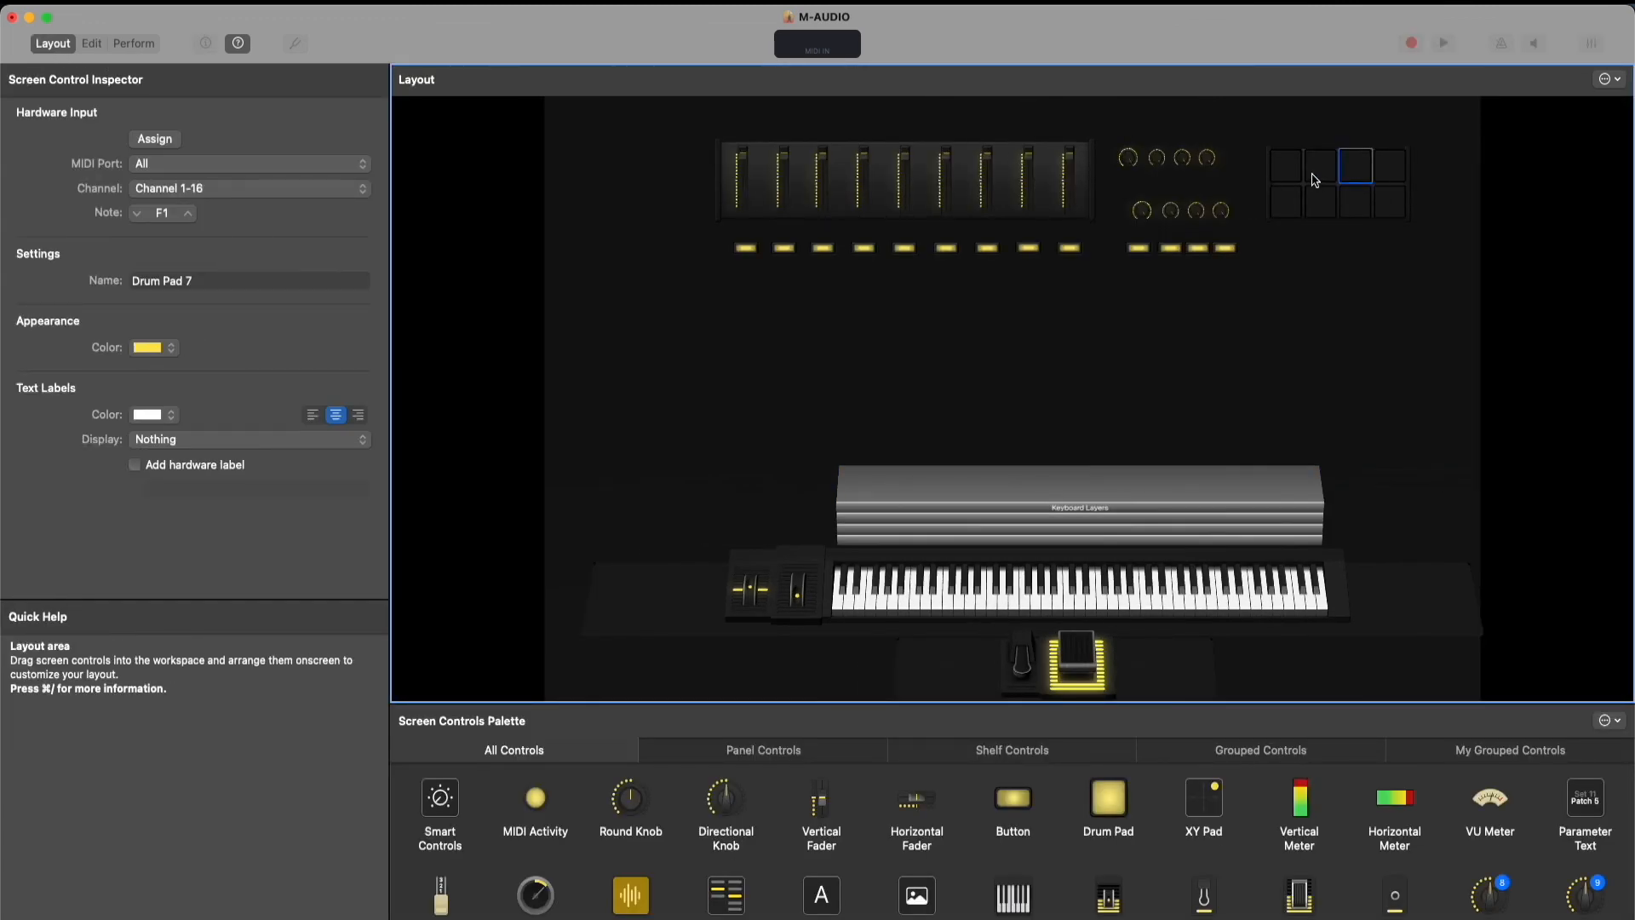
pyautogui.keyDown('shift'); pyautogui.click(1293, 180); pyautogui.keyUp('shift')
pyautogui.keyDown('shift'); pyautogui.click(1333, 177); pyautogui.keyUp('shift')
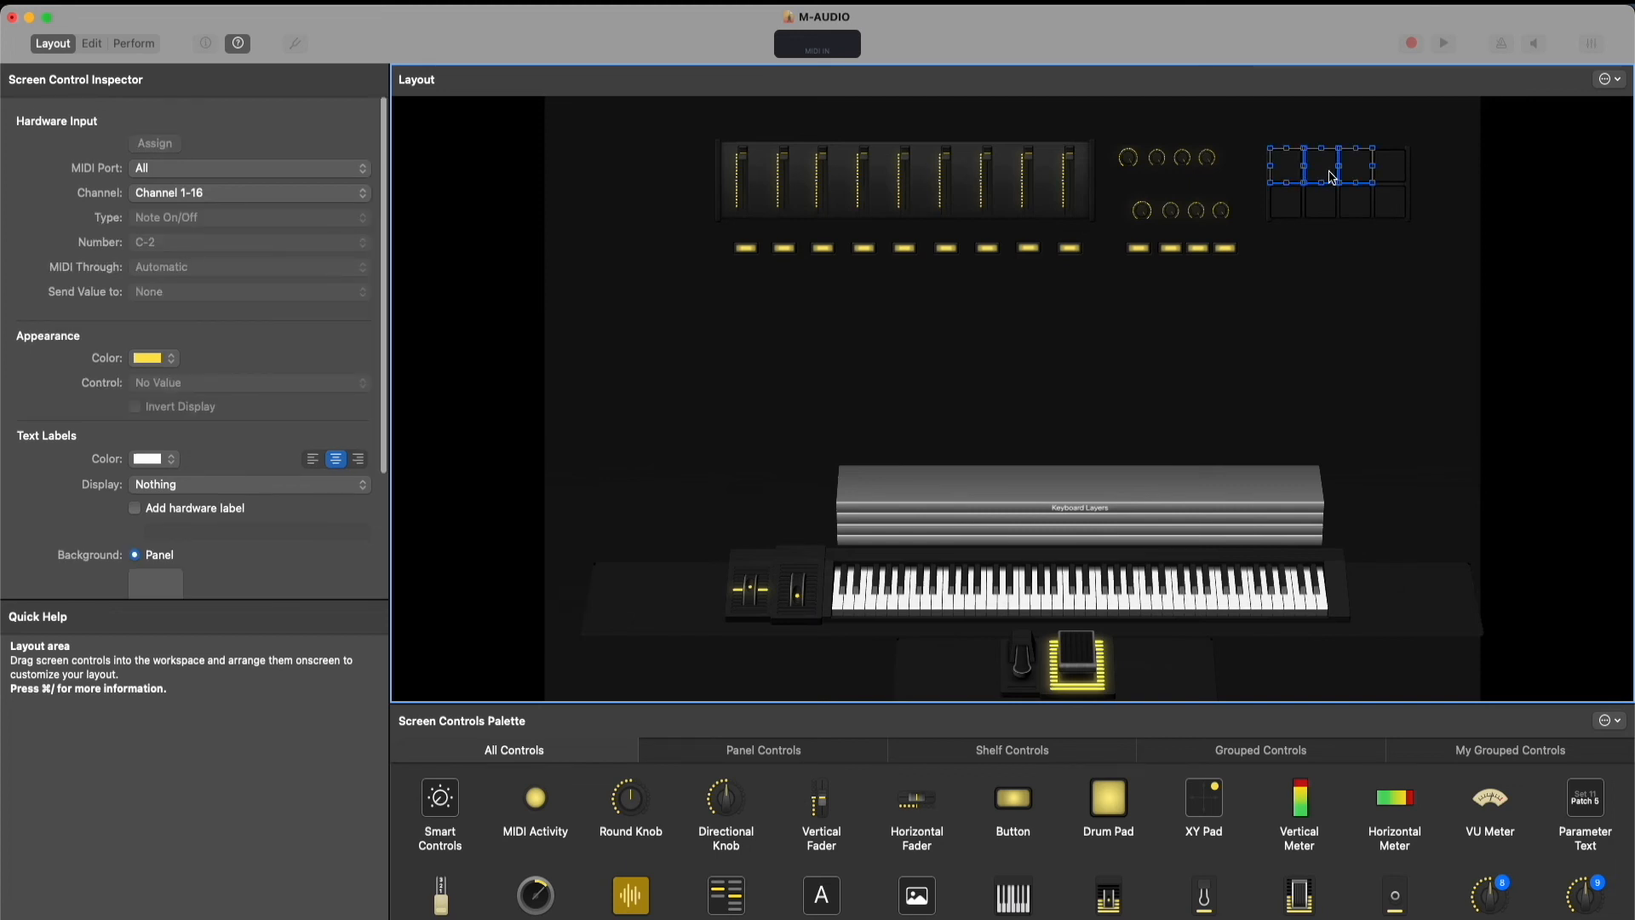
pyautogui.keyDown('shift'); pyautogui.click(1385, 174); pyautogui.keyUp('shift')
pyautogui.keyDown('shift'); pyautogui.click(1286, 202); pyautogui.keyUp('shift')
pyautogui.keyDown('shift'); pyautogui.click(1322, 202); pyautogui.keyUp('shift')
pyautogui.keyDown('shift'); pyautogui.click(1367, 205); pyautogui.keyUp('shift')
pyautogui.keyDown('shift'); pyautogui.click(1392, 203); pyautogui.keyUp('shift')
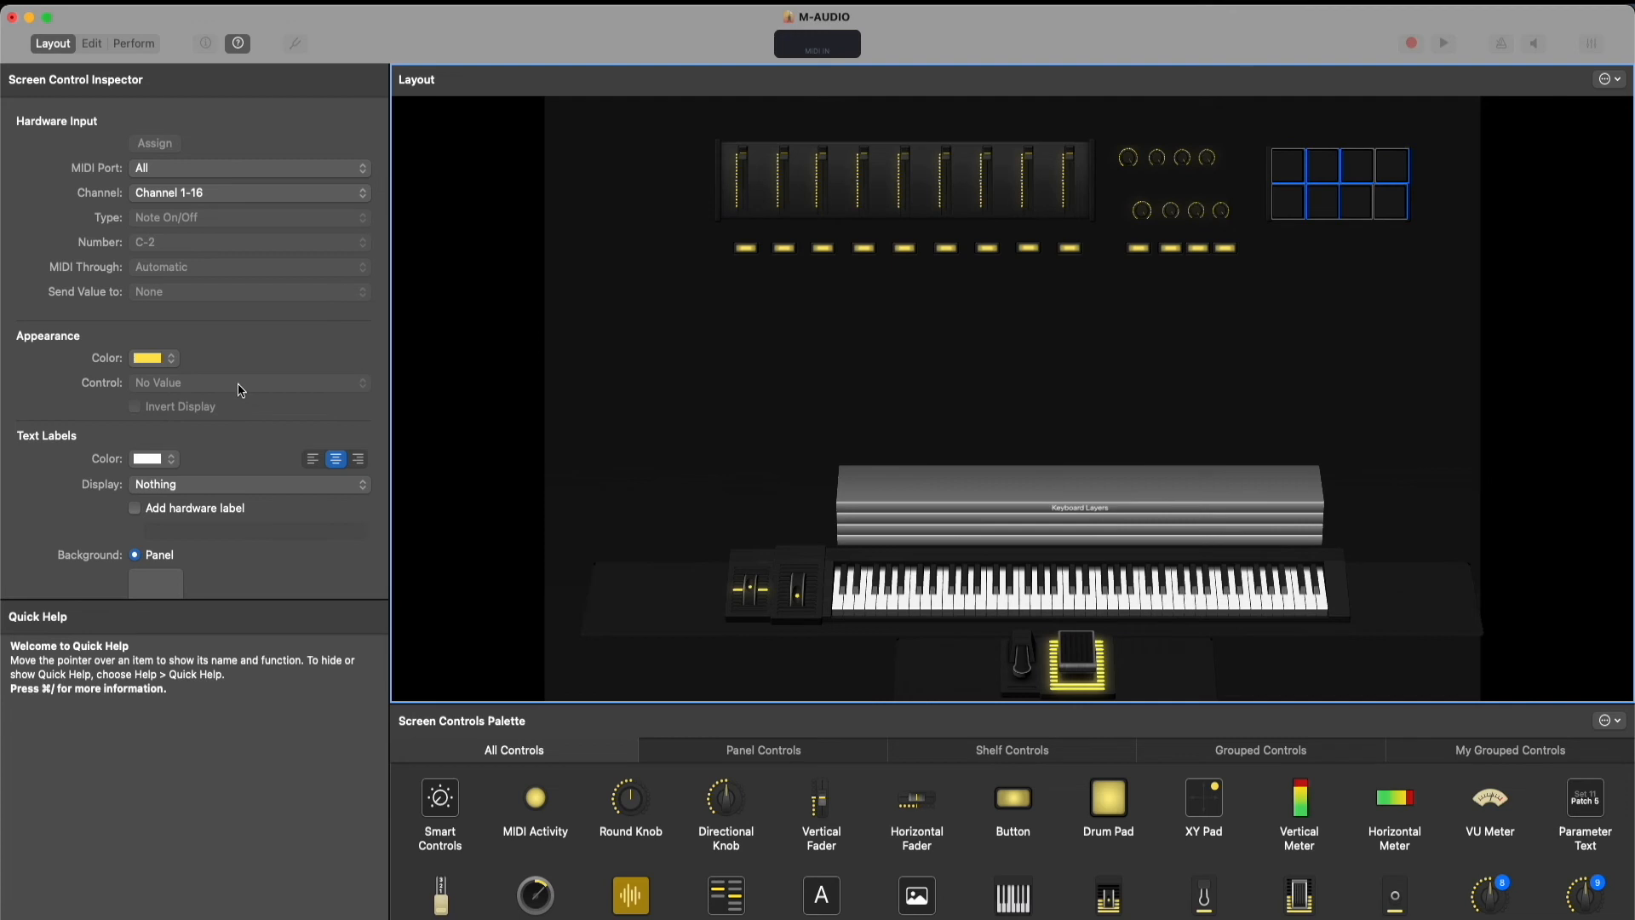
# Try black as the selected drum pads' text label color and set it back to white
pyautogui.scroll(-5, 226, 391)
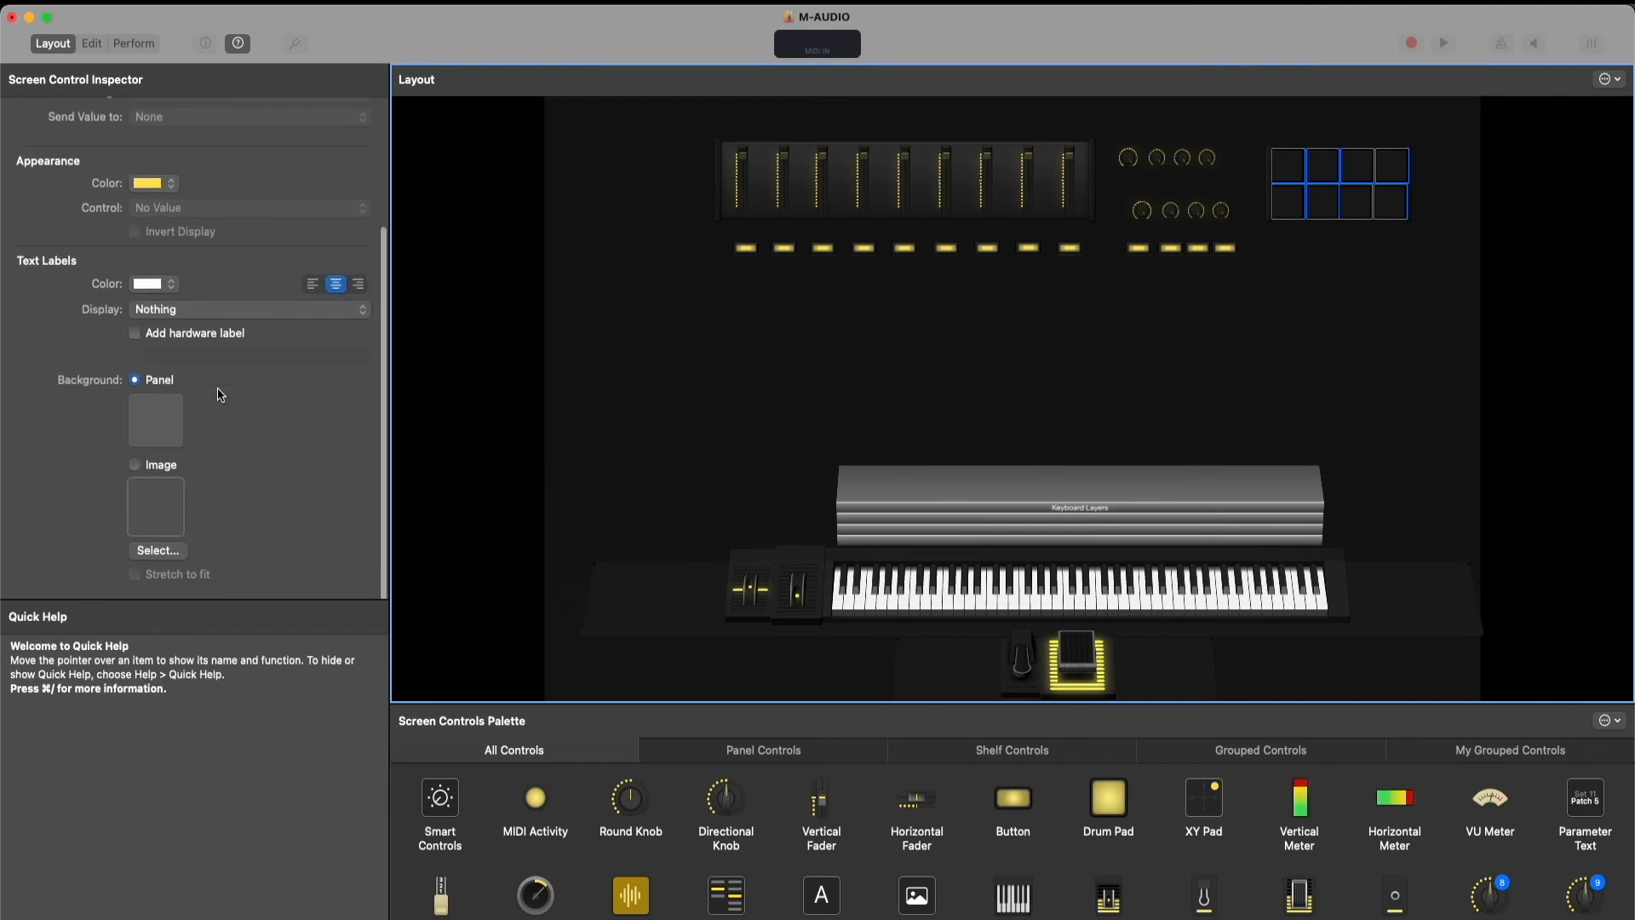
pyautogui.click(170, 286)
pyautogui.click(153, 425)
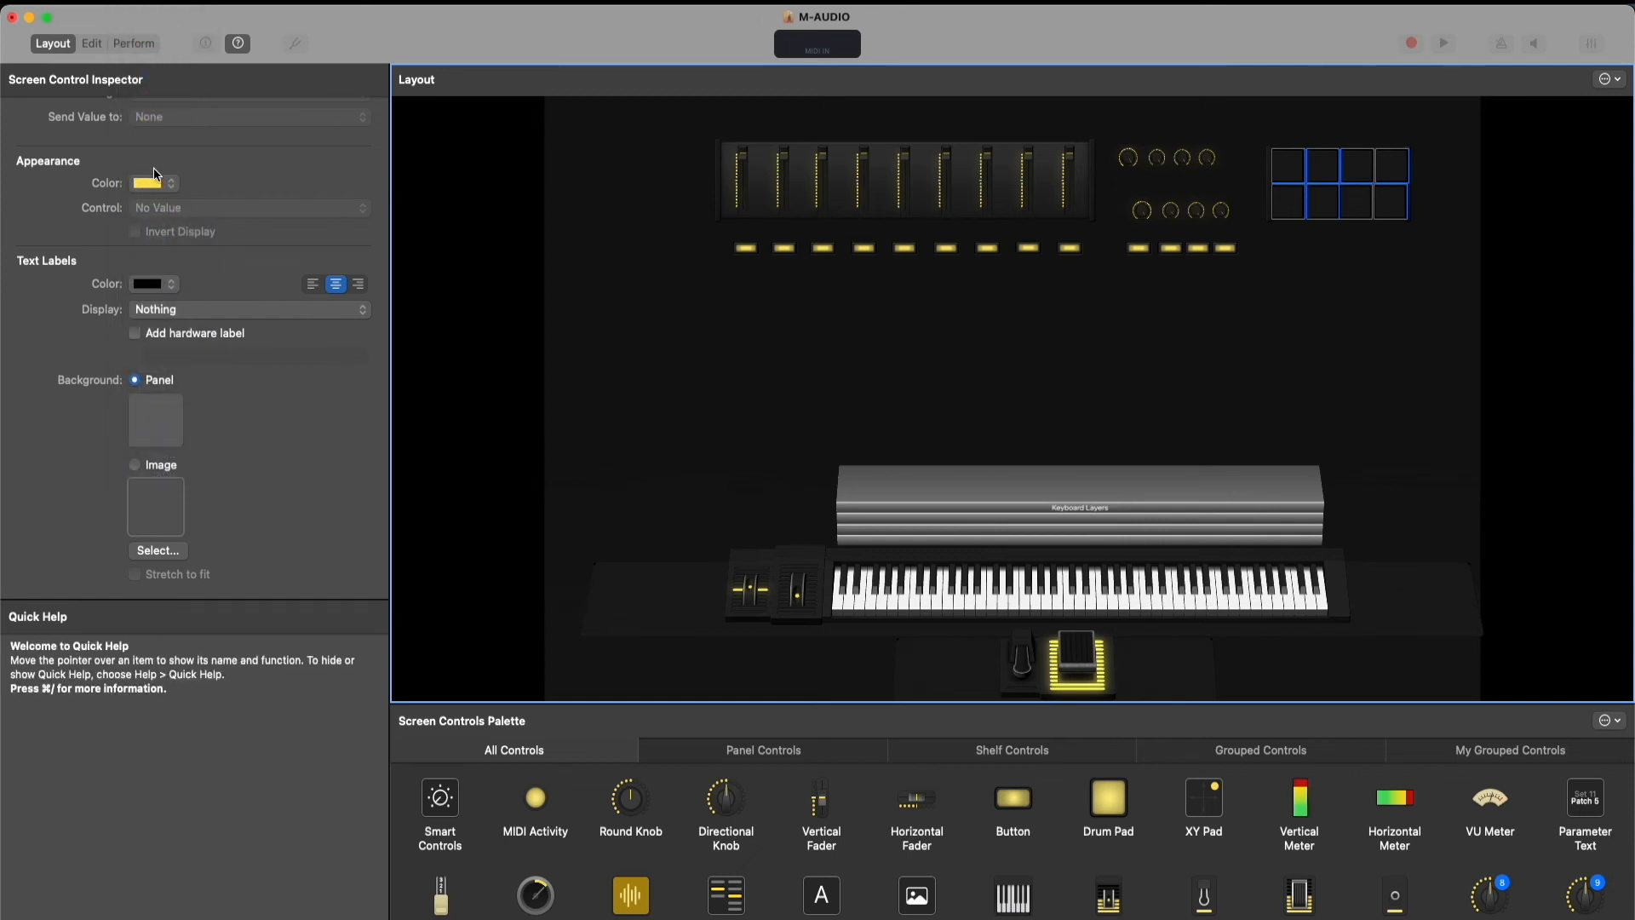
pyautogui.click(171, 284)
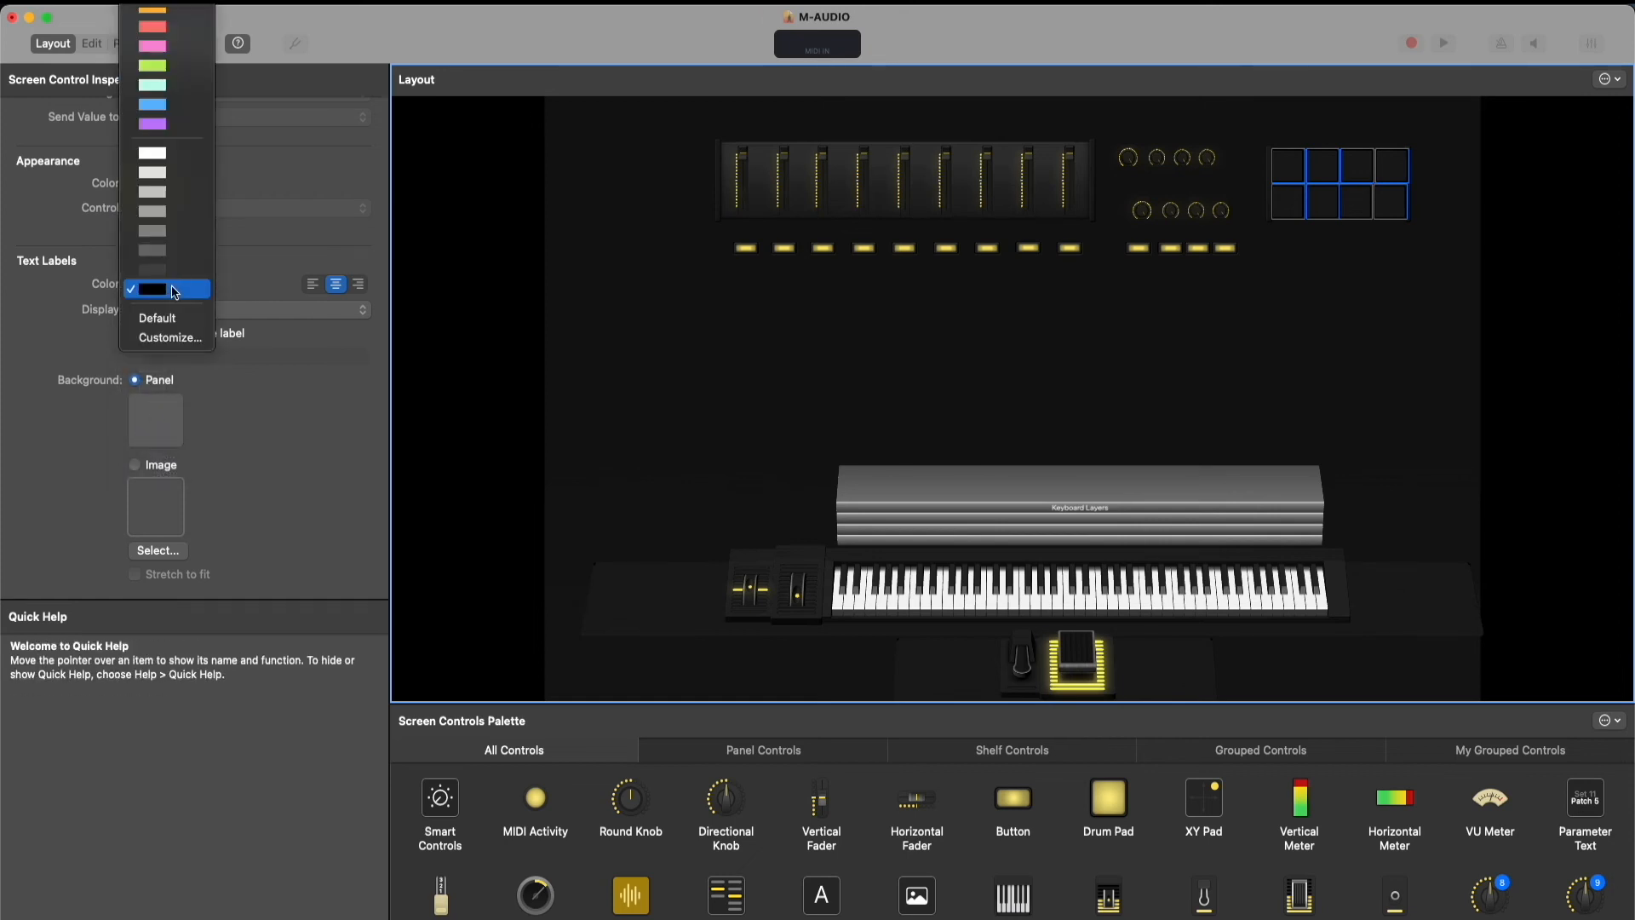
pyautogui.click(154, 155)
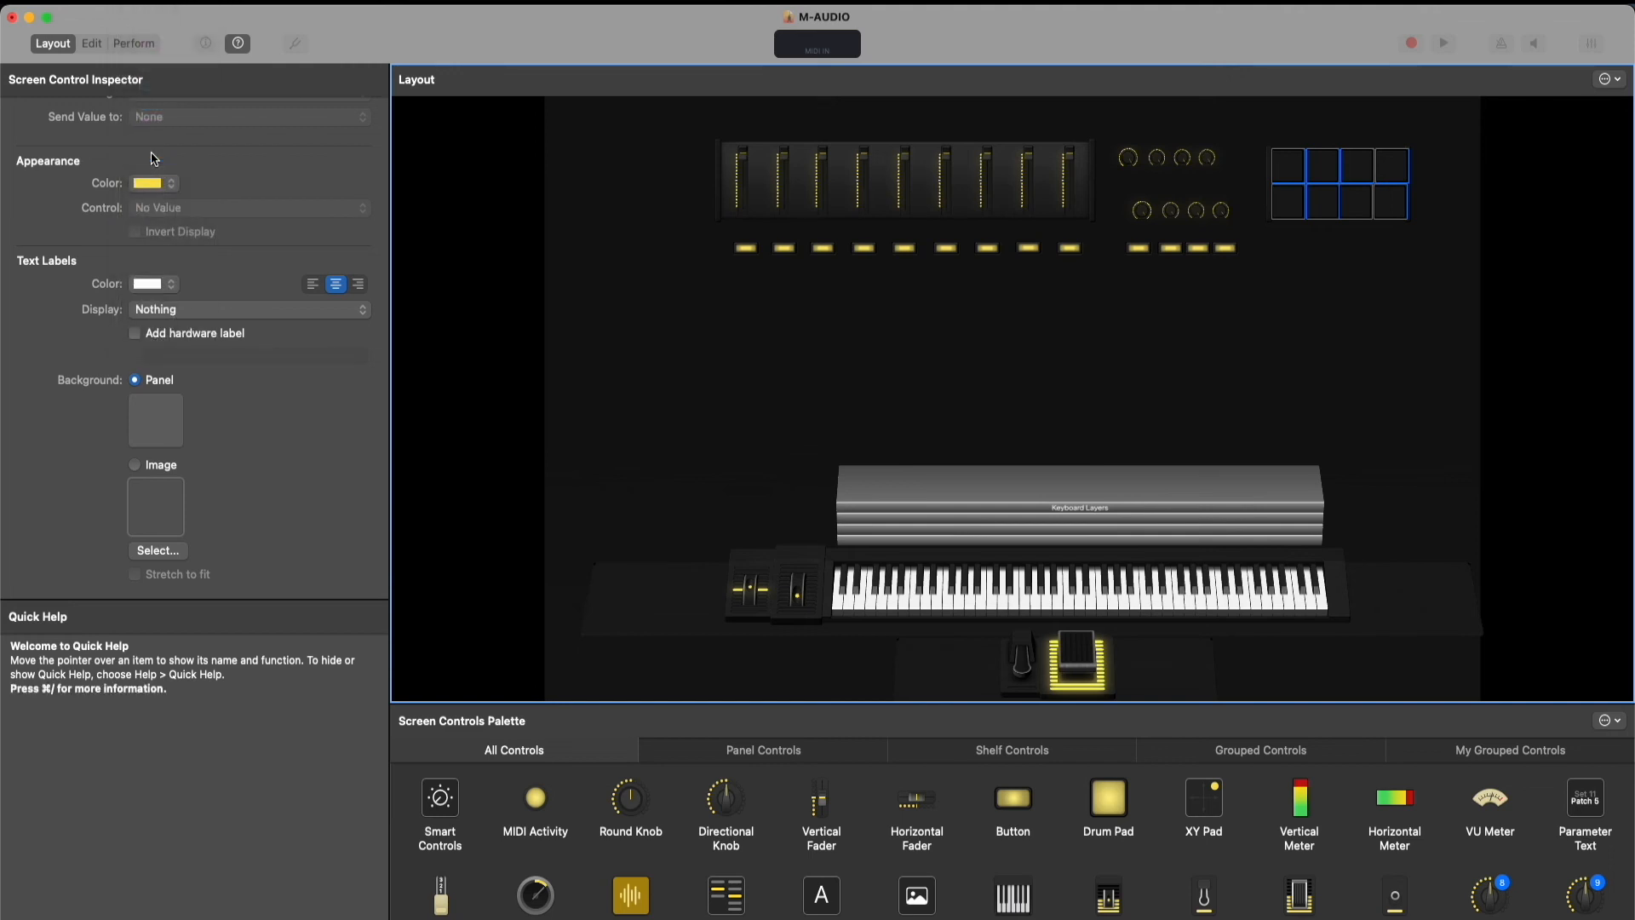
# Set the appearance color of the eight selected drum pads to white
pyautogui.scroll(5, 182, 362)
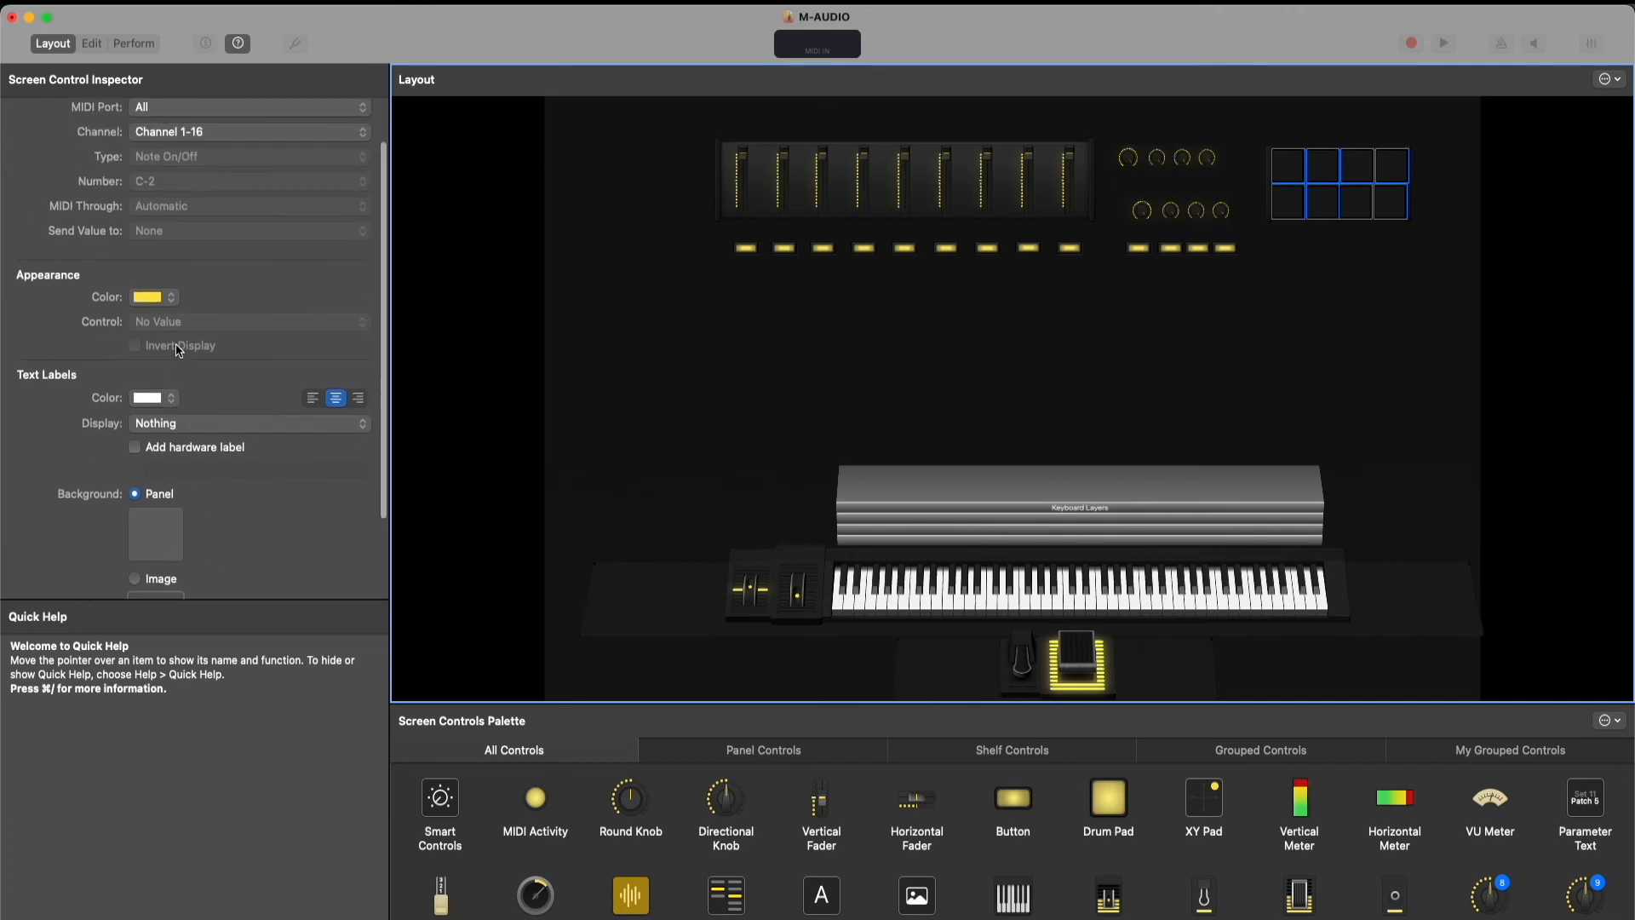
pyautogui.click(173, 311)
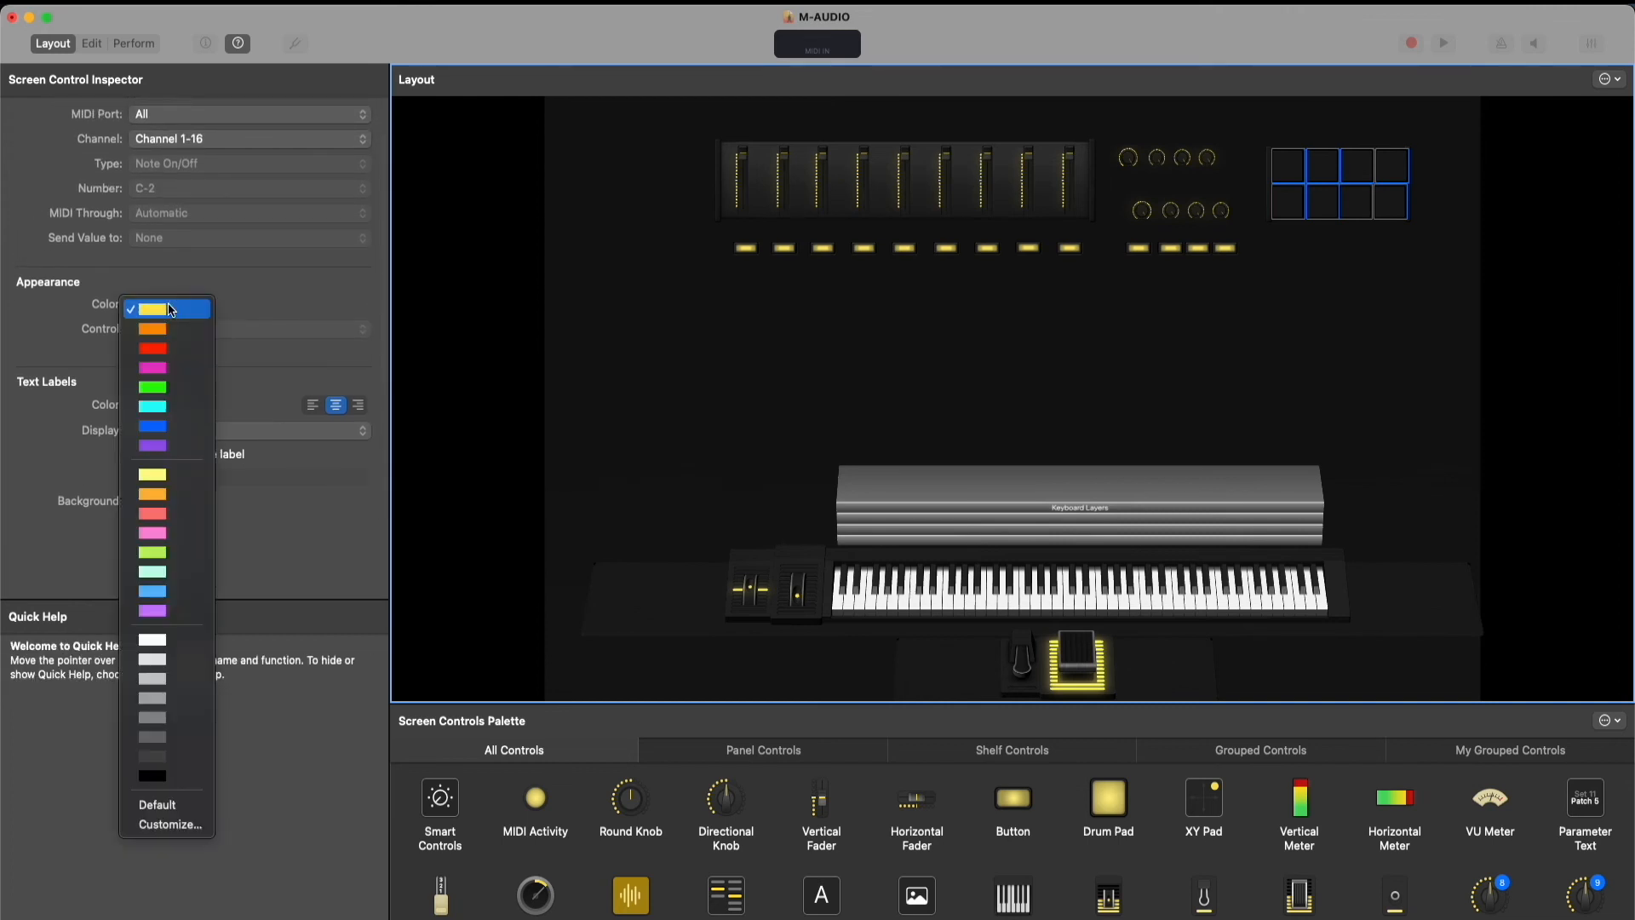
pyautogui.click(166, 649)
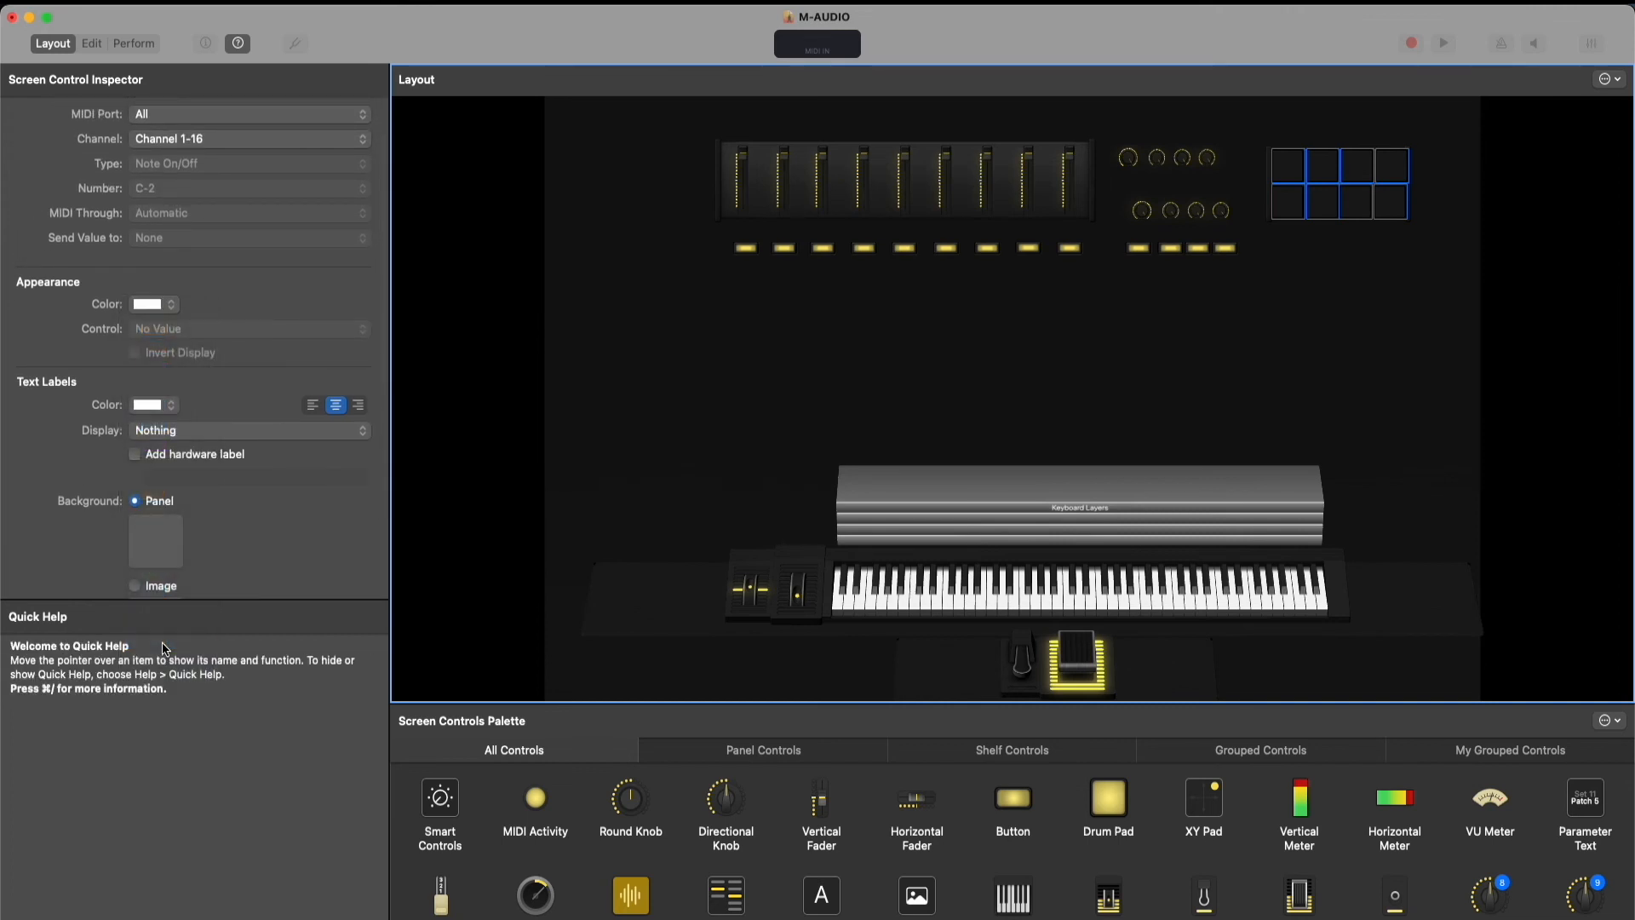
pyautogui.click(1458, 289)
# Examine the color and label settings of individual drum pads in the pad grid
pyautogui.click(1317, 194)
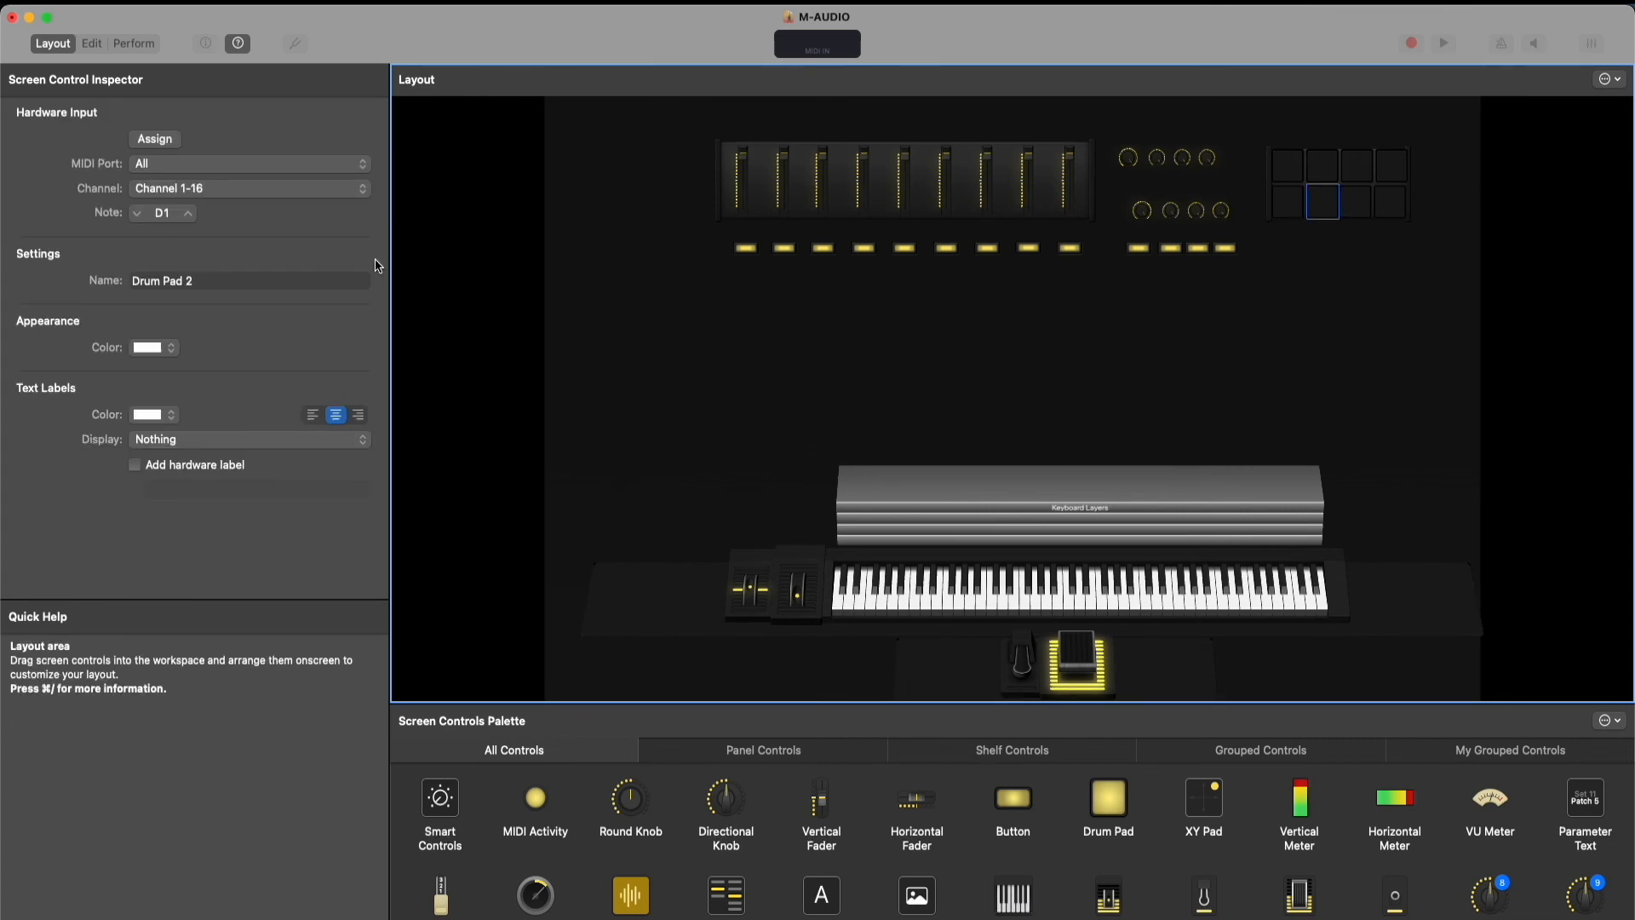
pyautogui.scroll(-1, 200, 247)
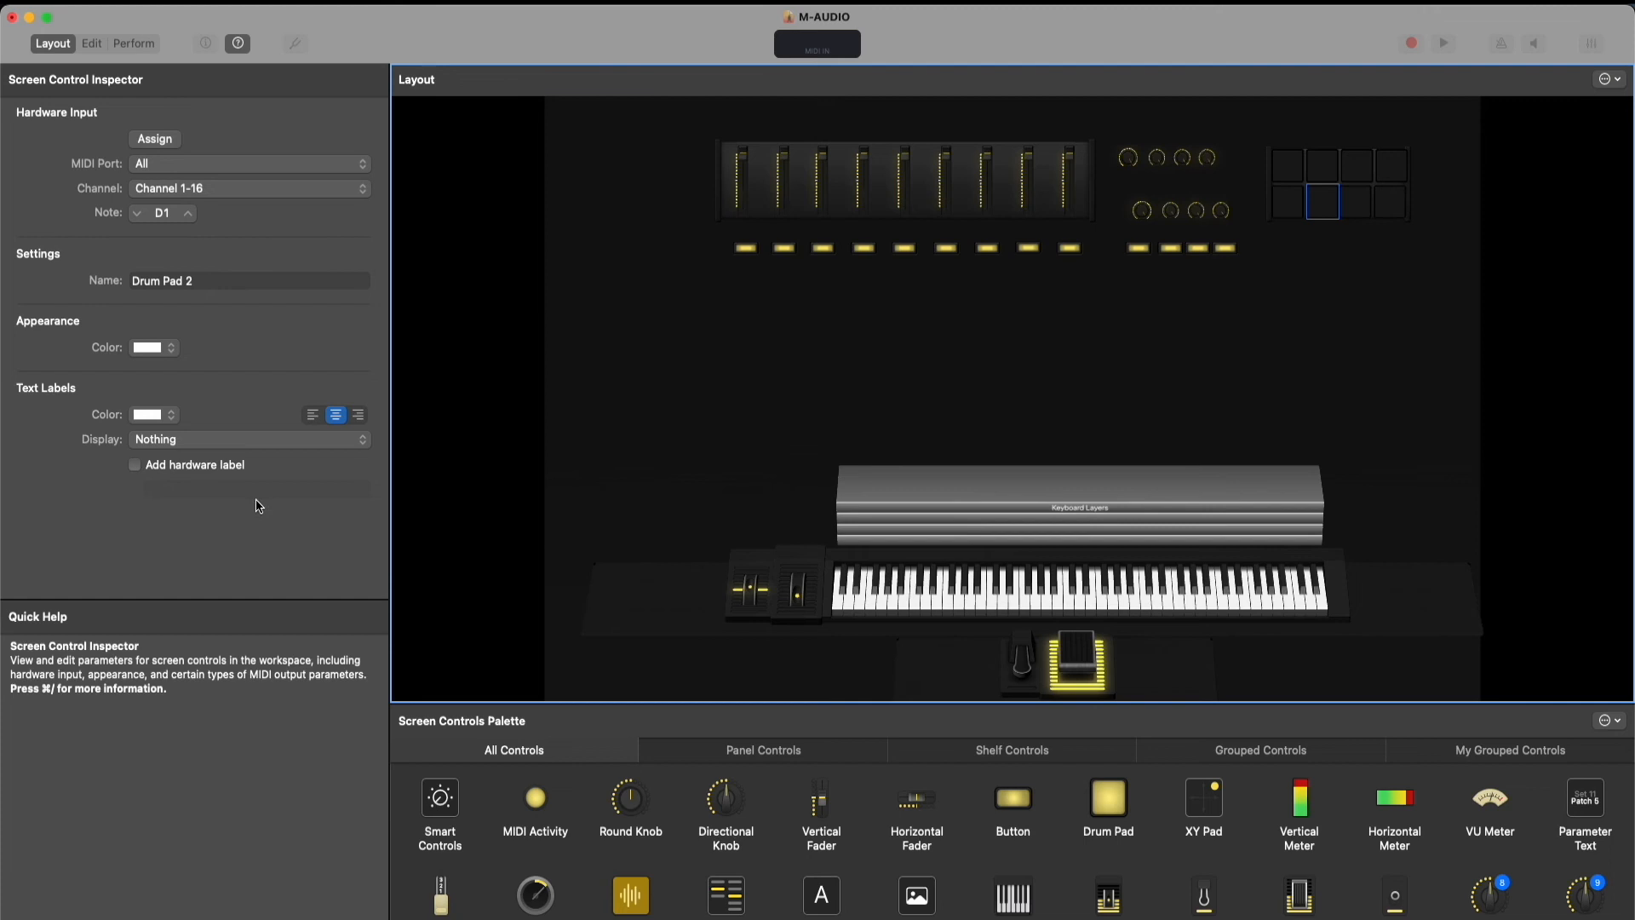
pyautogui.click(1297, 179)
pyautogui.click(1298, 202)
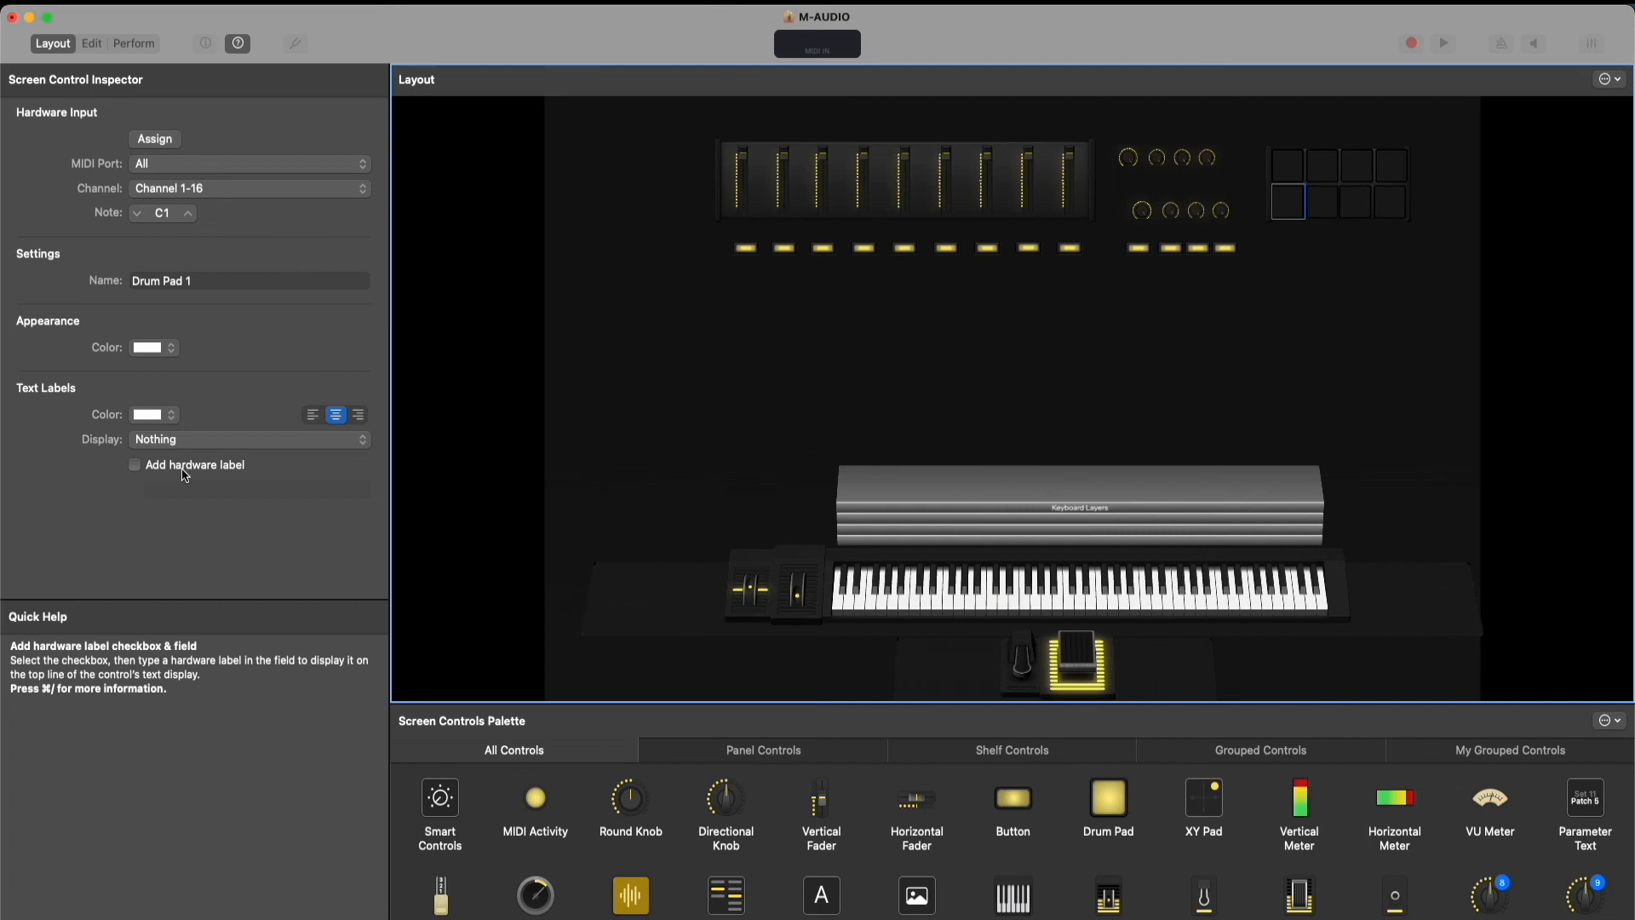
pyautogui.click(1258, 349)
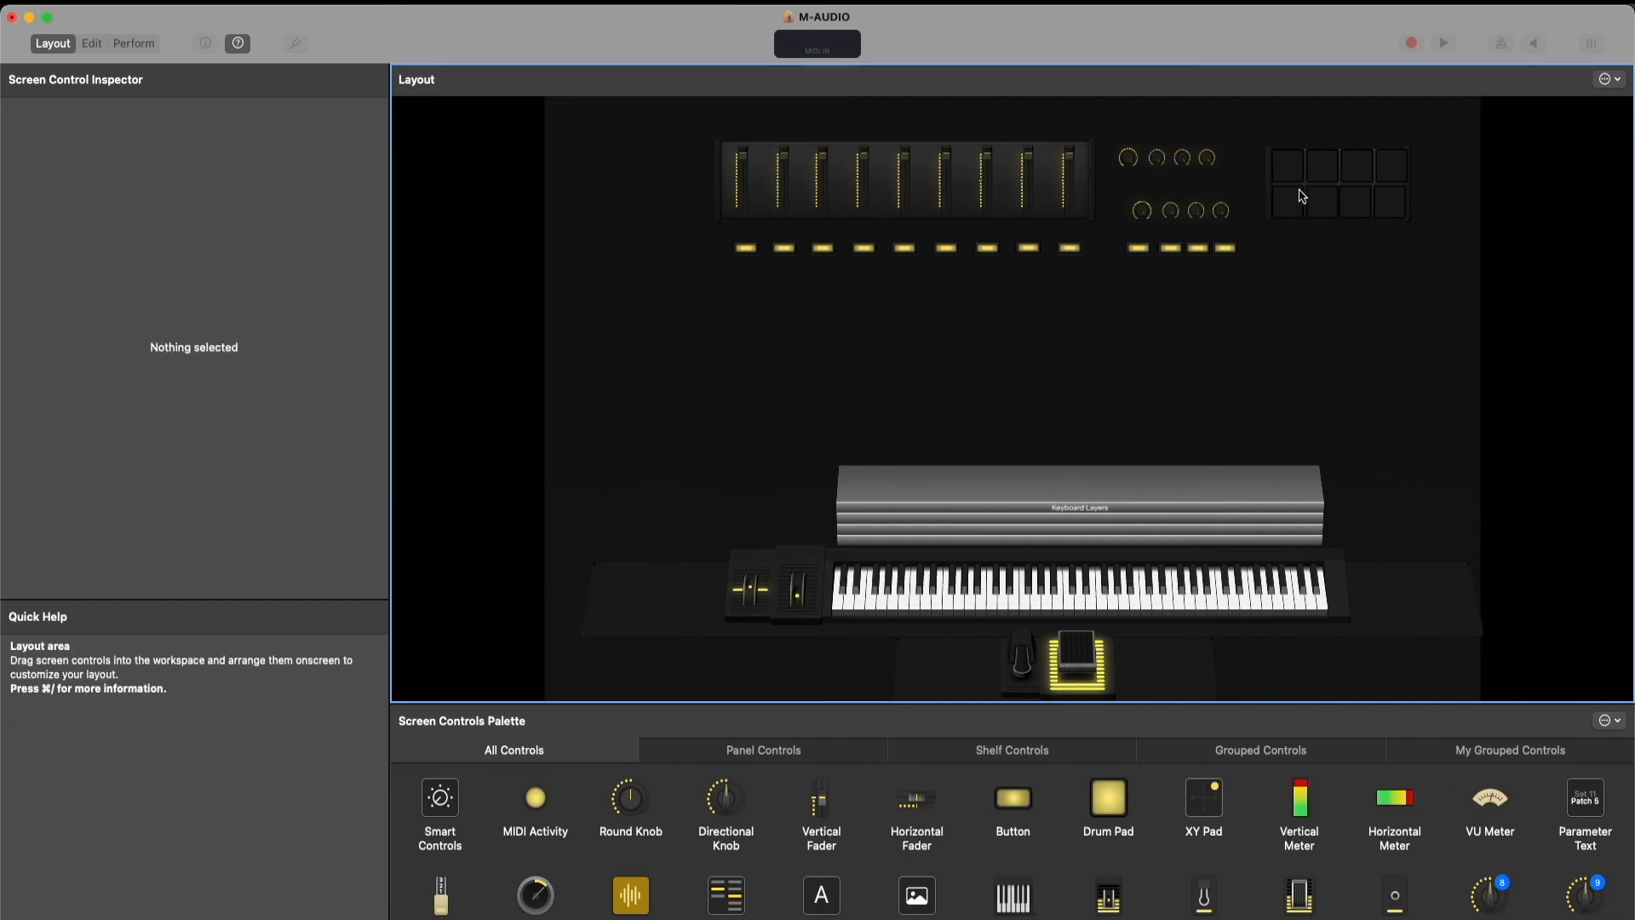
# Examine the controller photo IMG_4993.heic for parts missing from the layout and browse the available screen controls
pyautogui.click(1303, 197)
pyautogui.click(1230, 361)
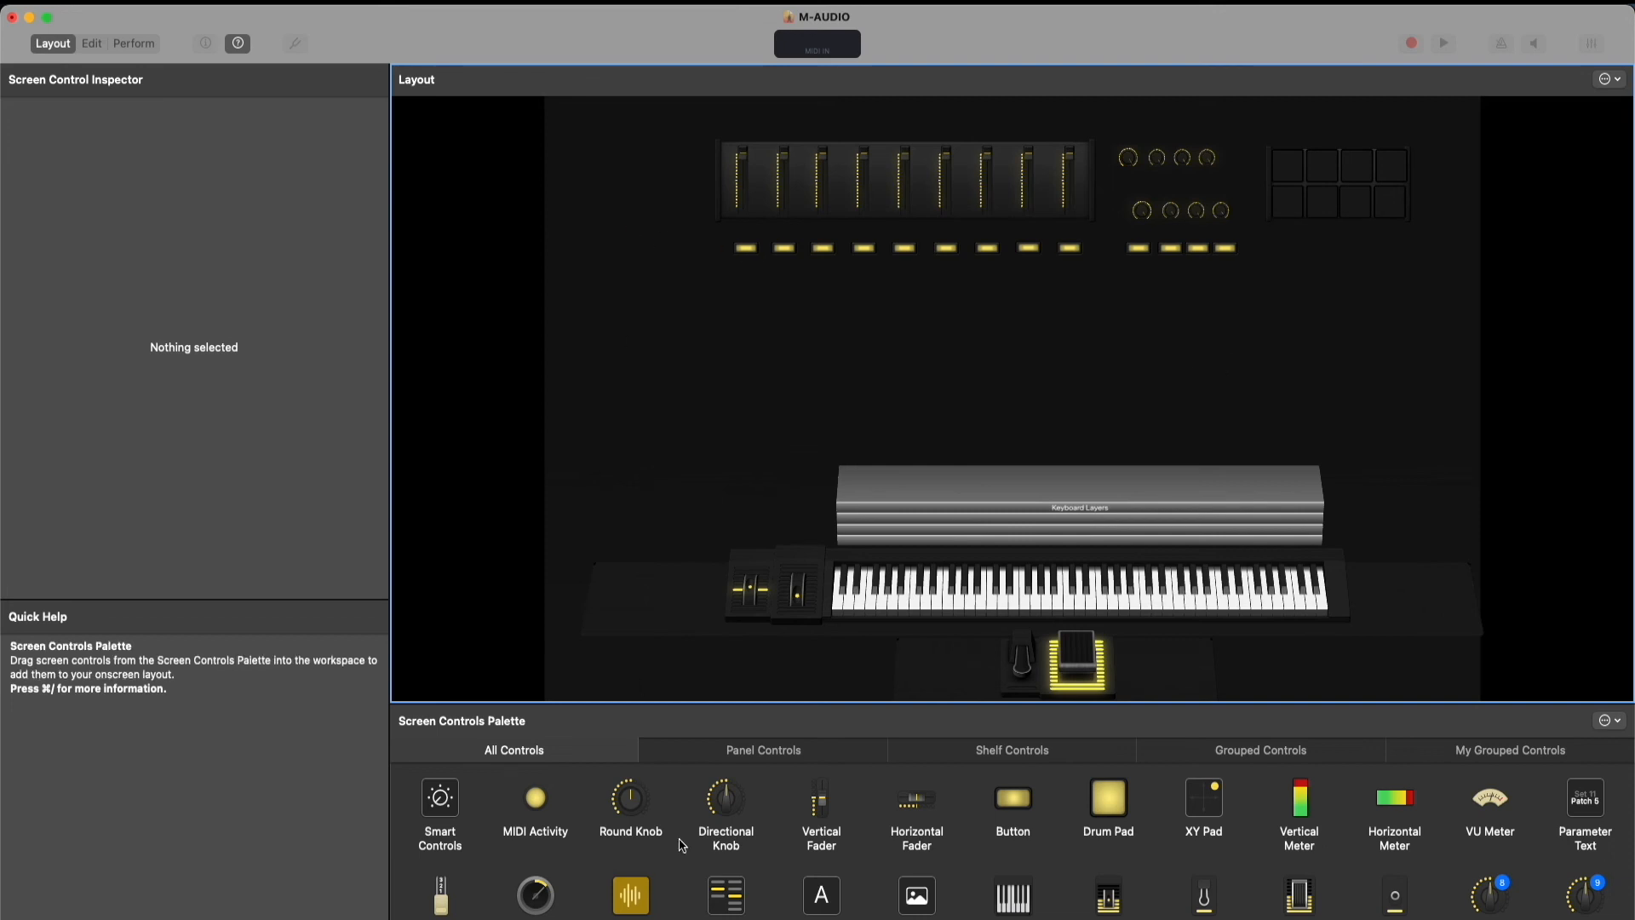
pyautogui.scroll(-2, 684, 846)
pyautogui.scroll(2, 755, 841)
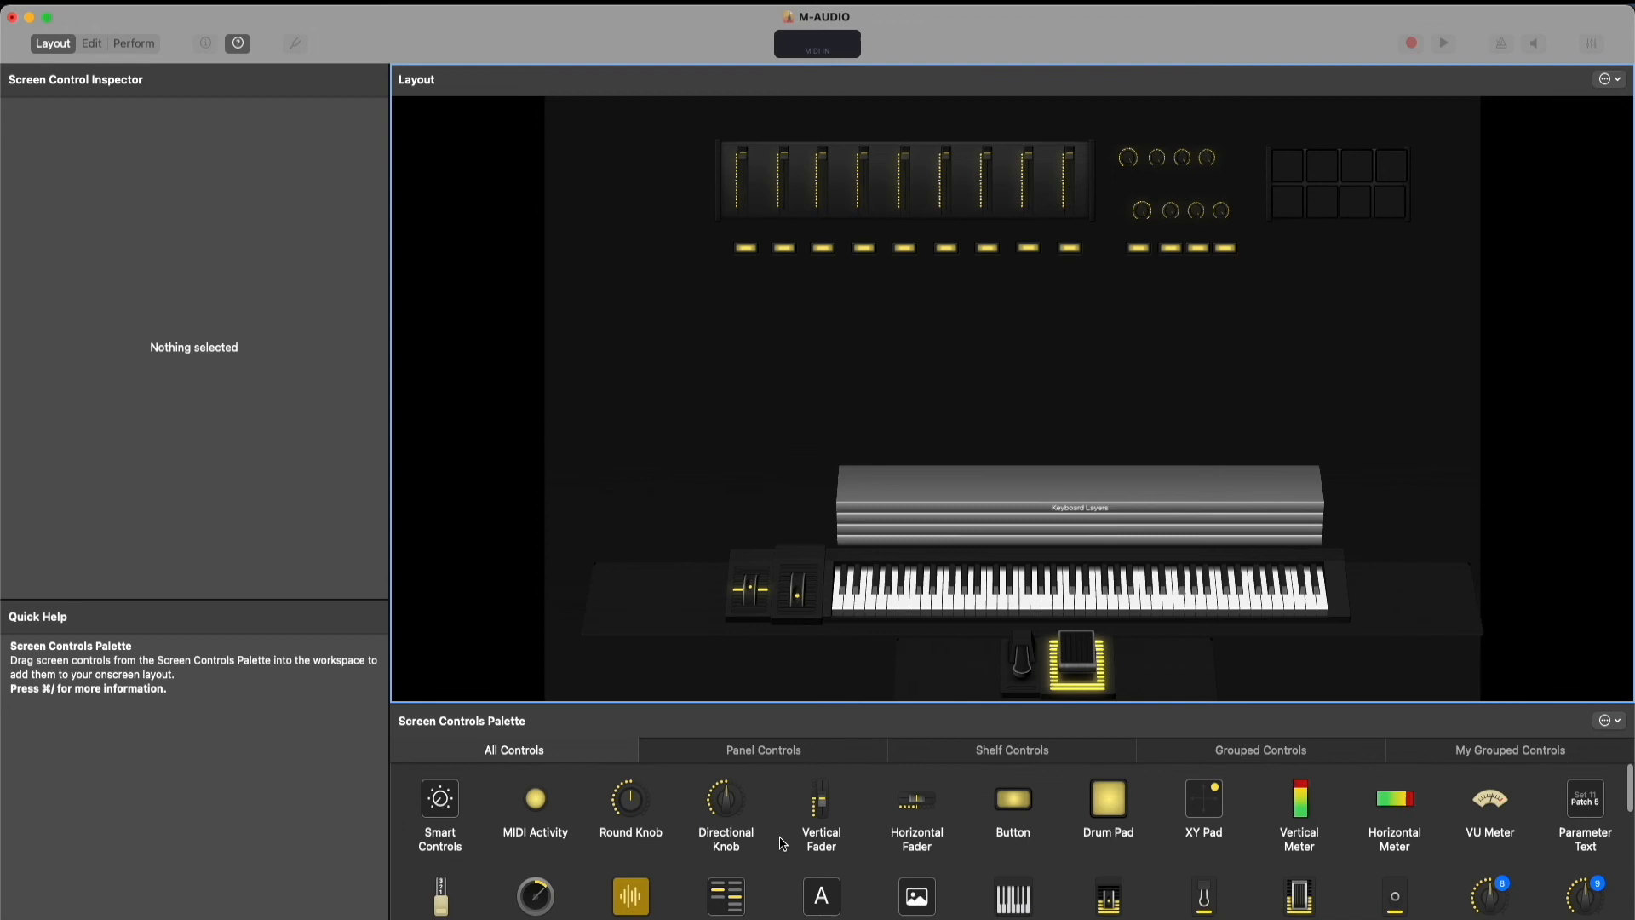
pyautogui.moveTo(1173, 916)
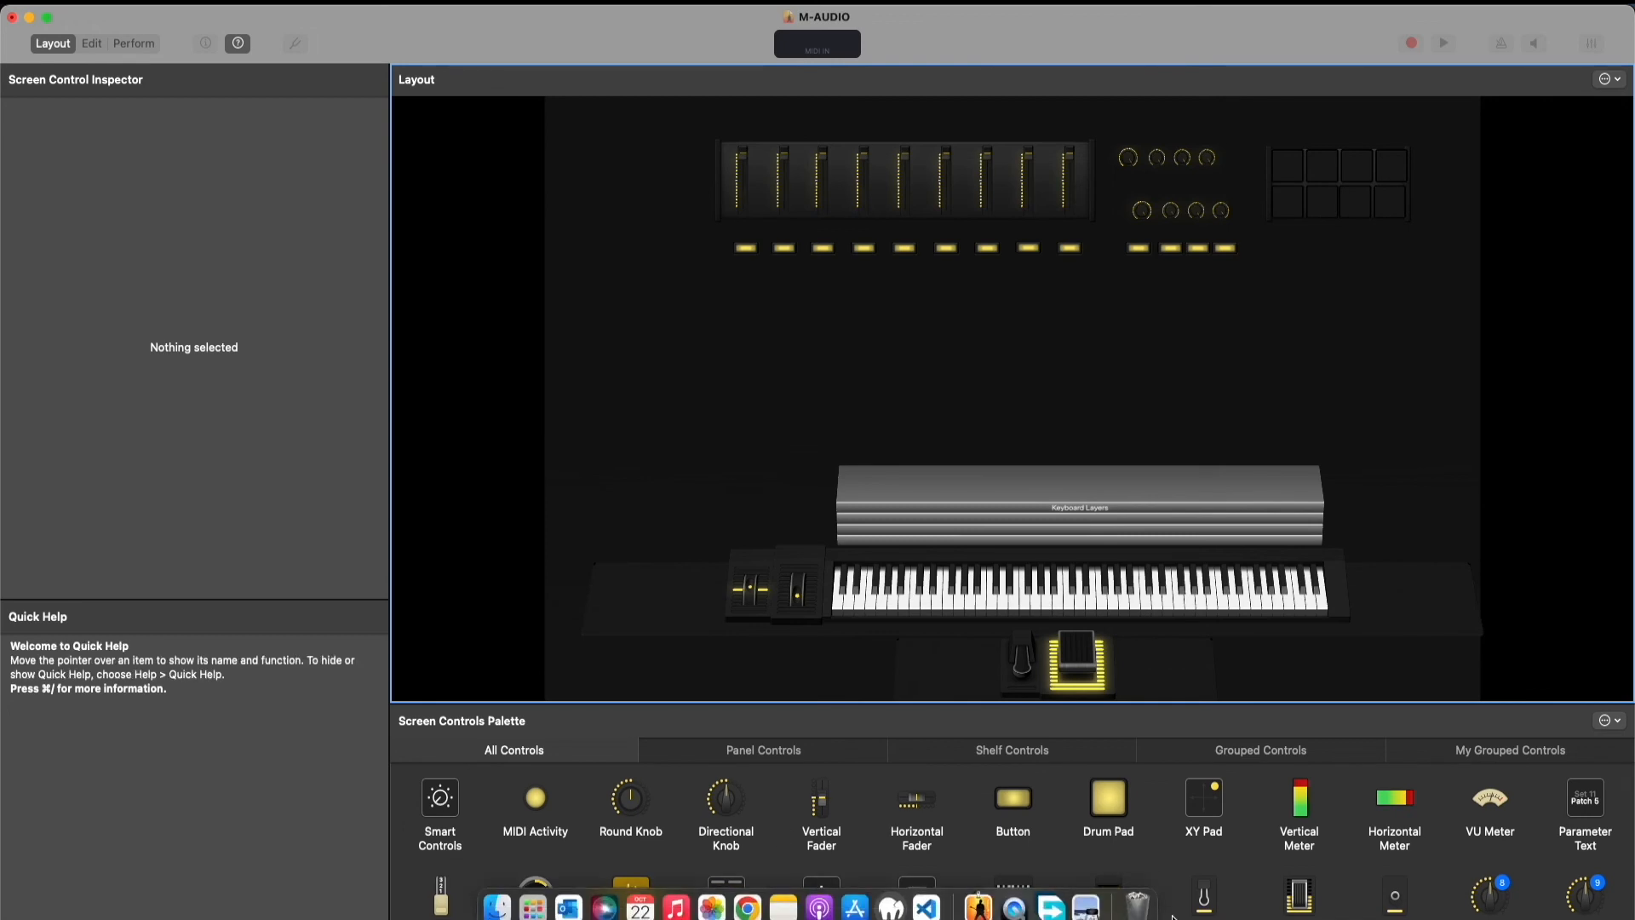
pyautogui.click(1104, 910)
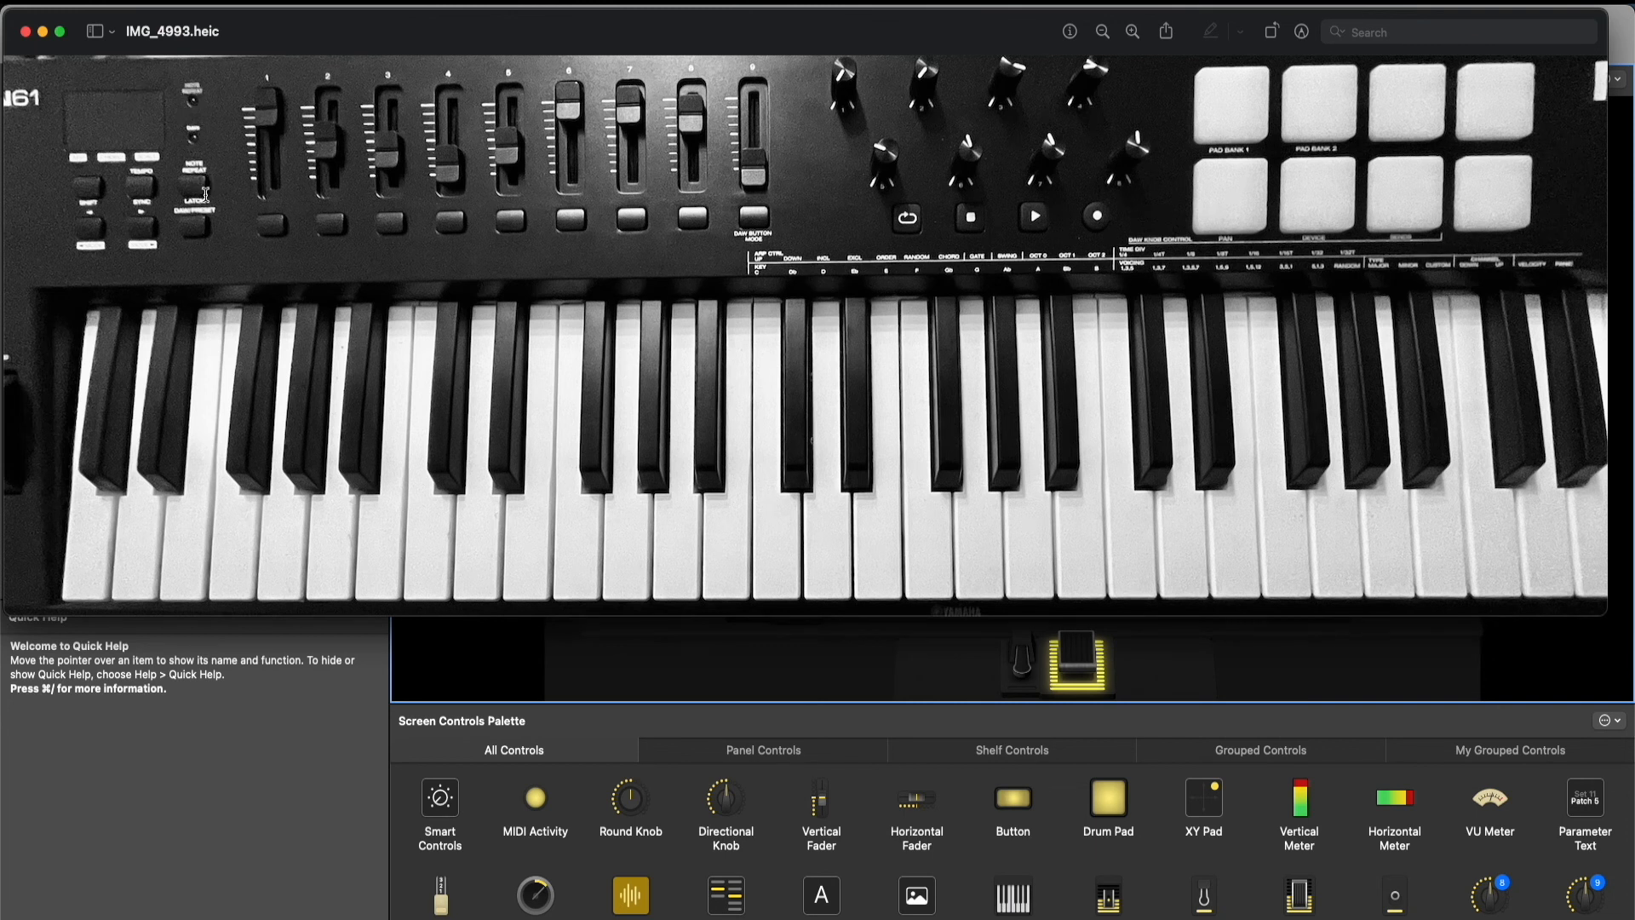
pyautogui.click(43, 31)
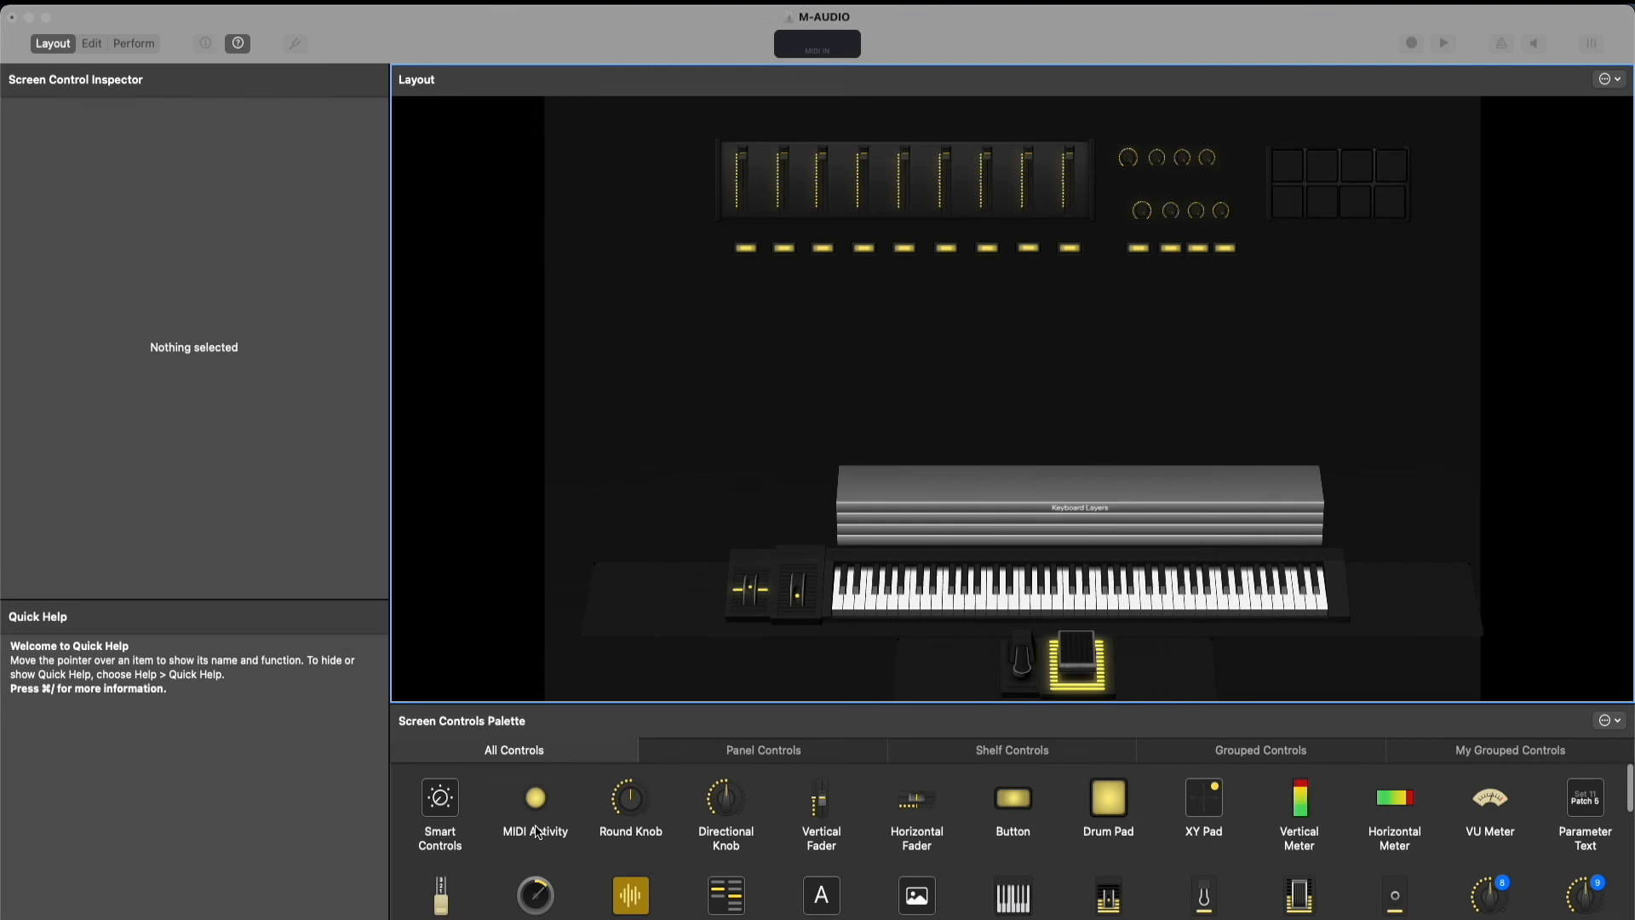
pyautogui.scroll(-5, 536, 831)
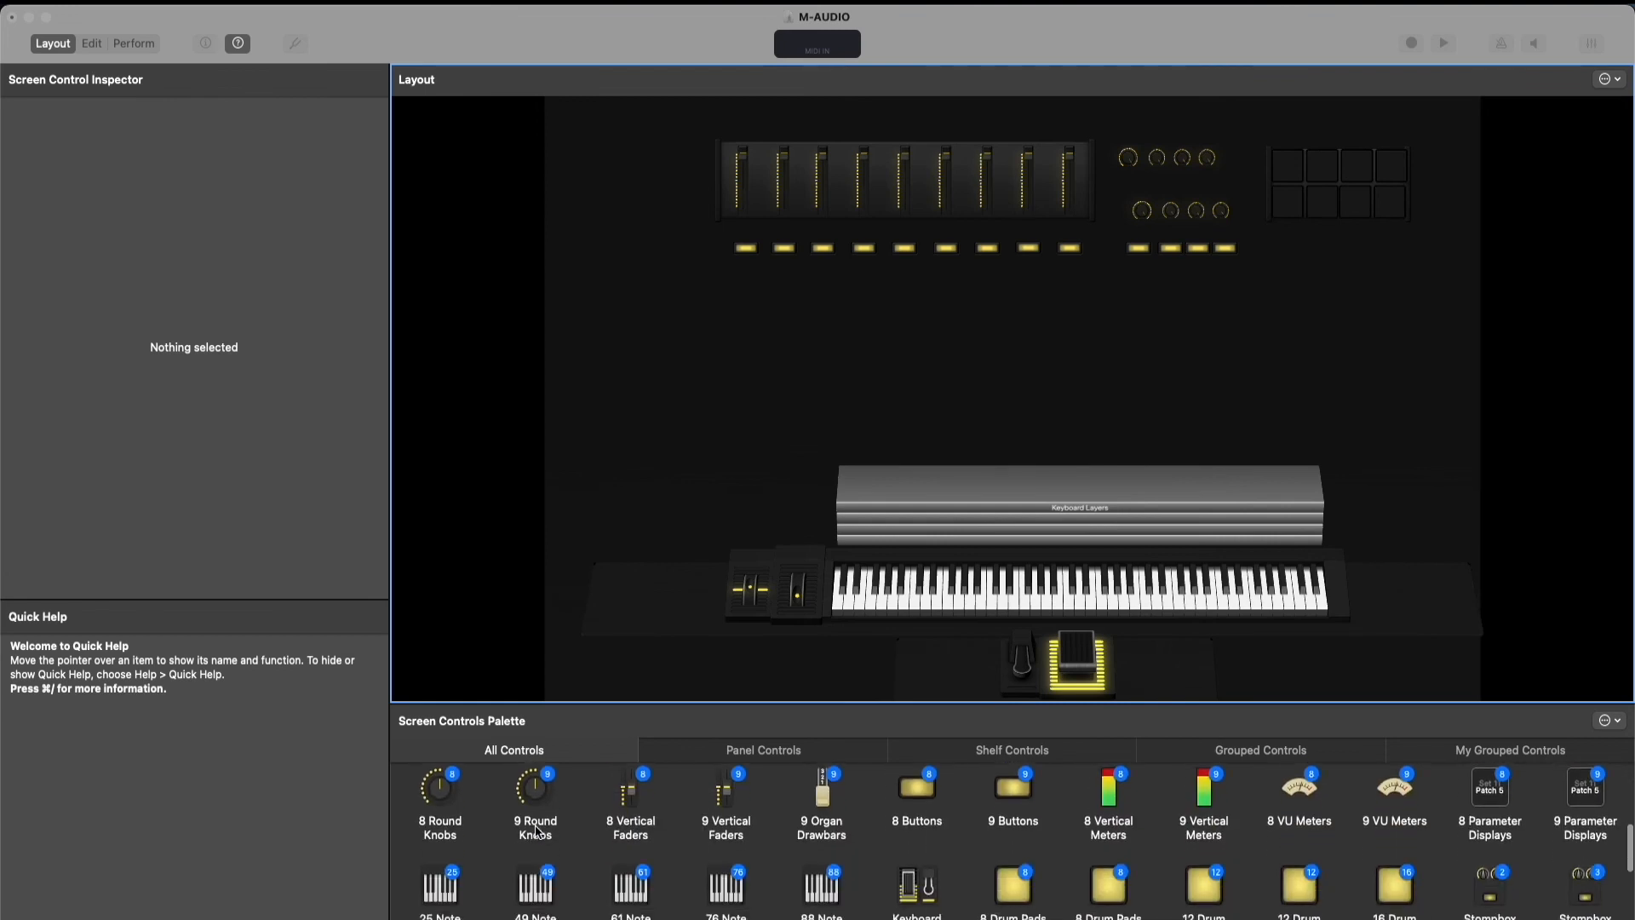
pyautogui.scroll(-5, 537, 831)
pyautogui.scroll(15, 534, 818)
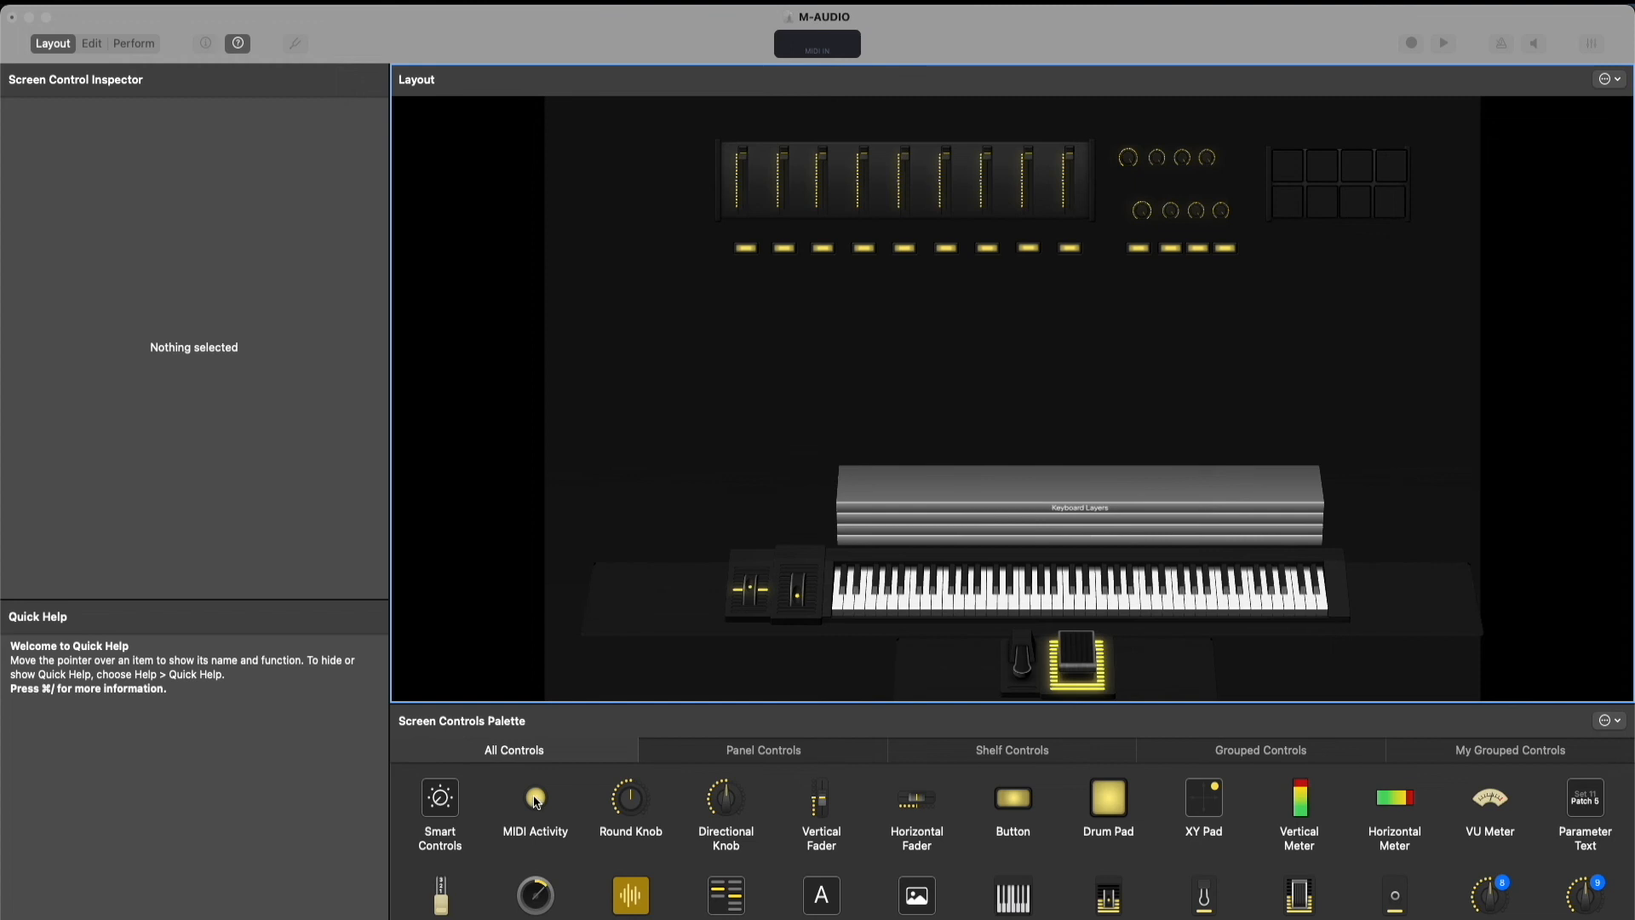
# Add a MIDI Activity indicator to the left of the fader bank and place a duplicate of it directly below
pyautogui.click(540, 806)
pyautogui.moveTo(539, 807); pyautogui.dragTo(671, 173)
pyautogui.click(669, 197)
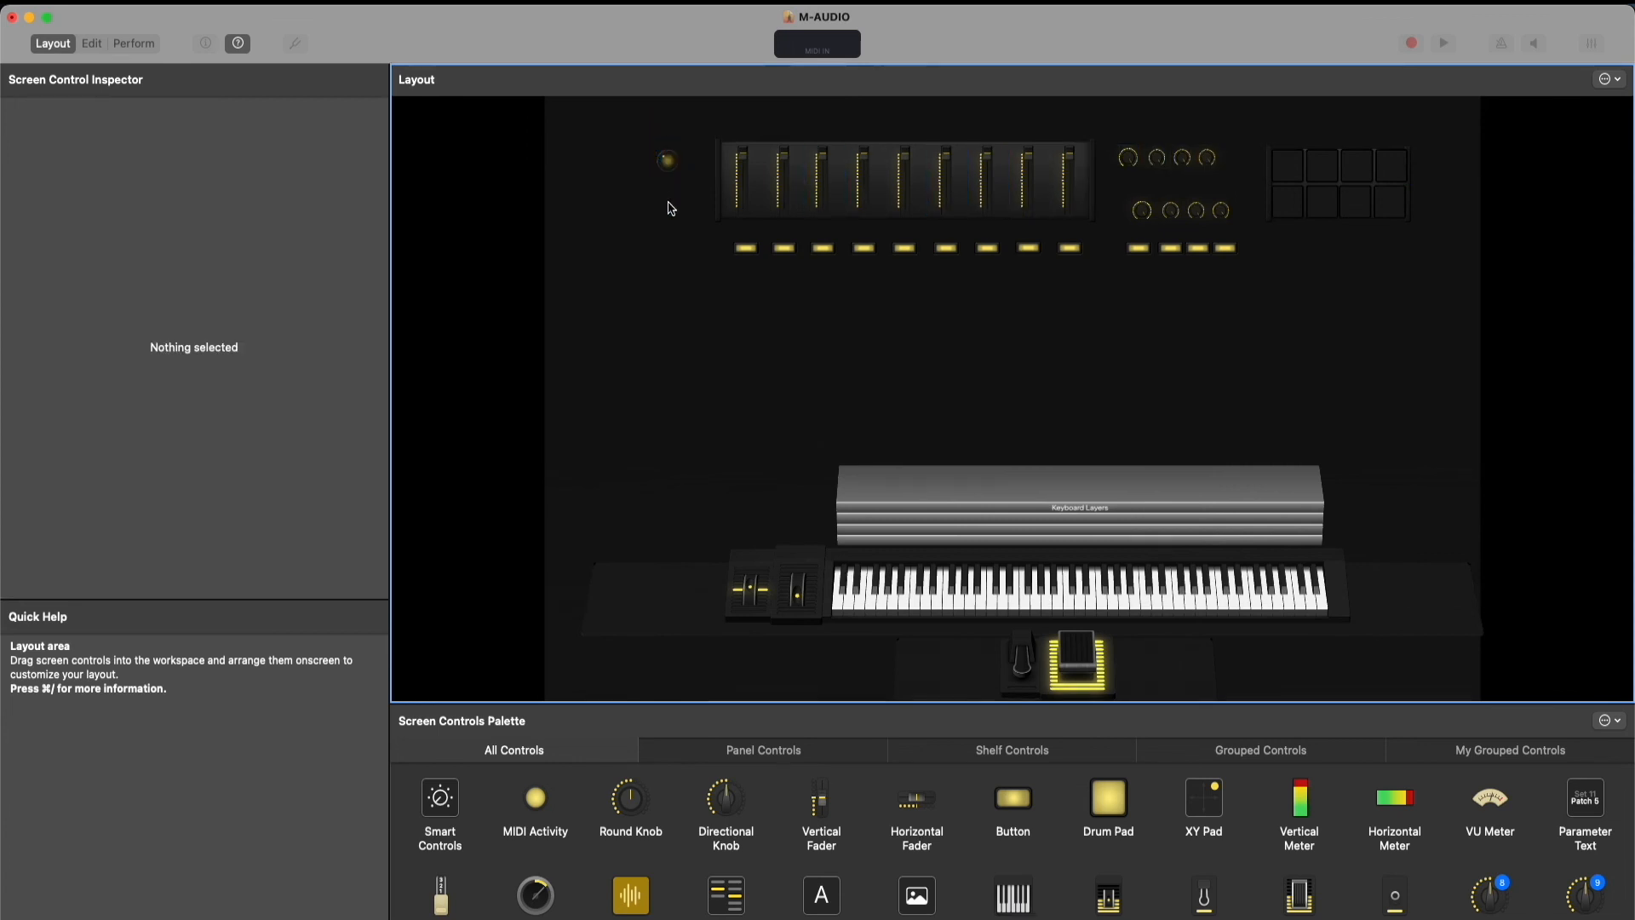
pyautogui.click(667, 163)
pyautogui.moveTo(669, 162); pyautogui.dragTo(670, 203)
pyautogui.click(641, 256)
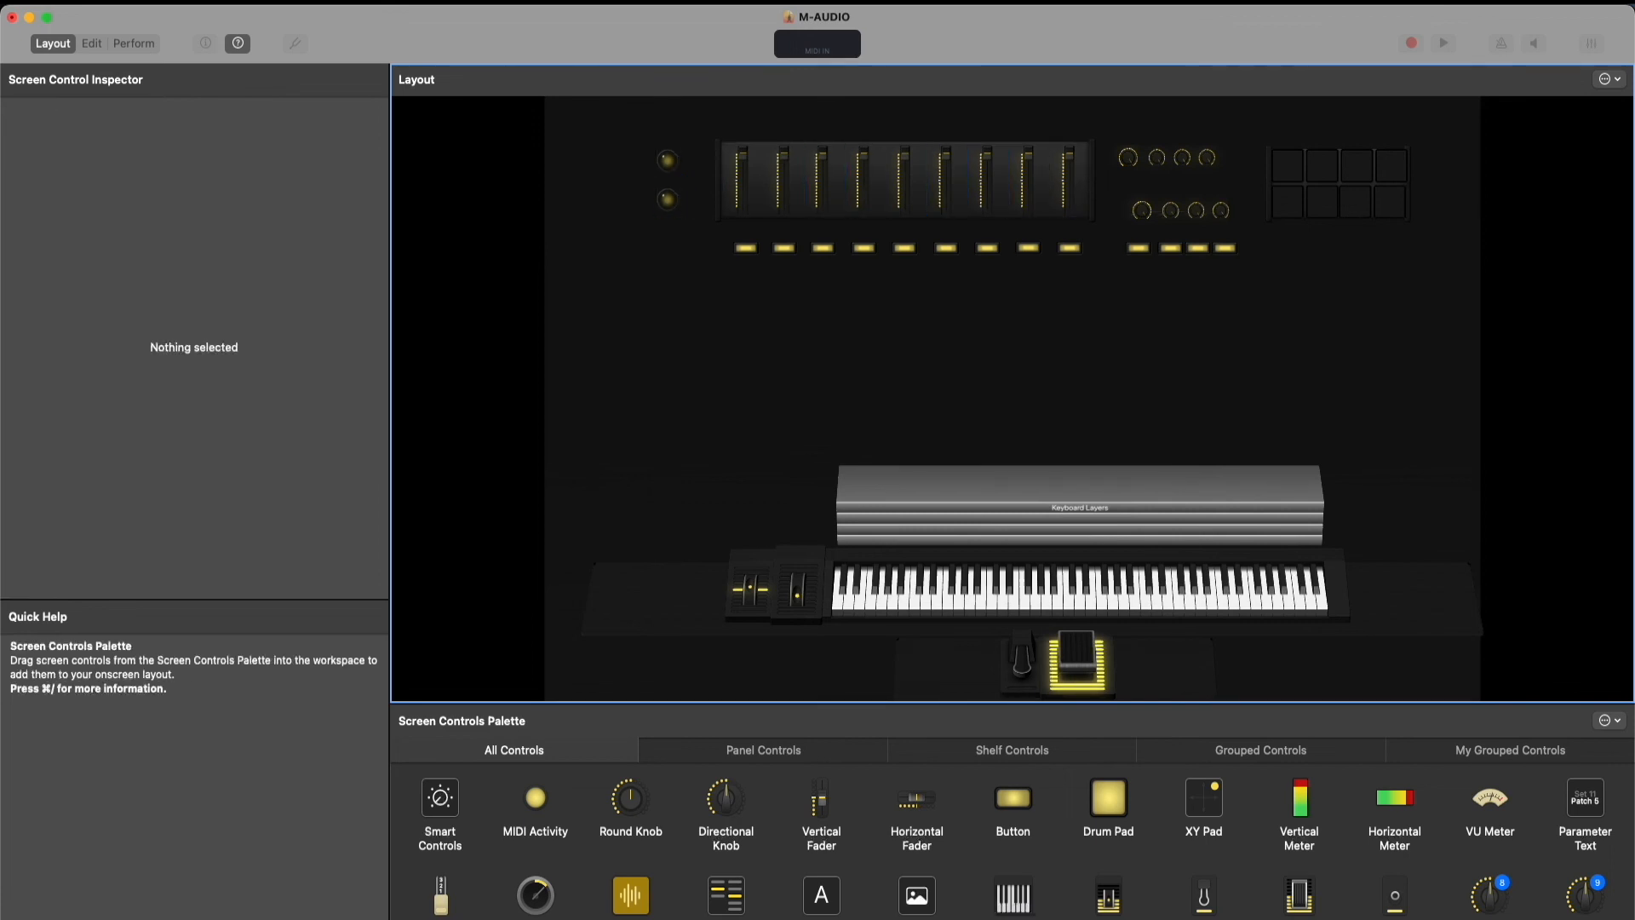
# Check the controller photo, and place two copies of the first fader button stacked below the MIDI activity indicators
pyautogui.moveTo(1112, 911)
pyautogui.click(1088, 913)
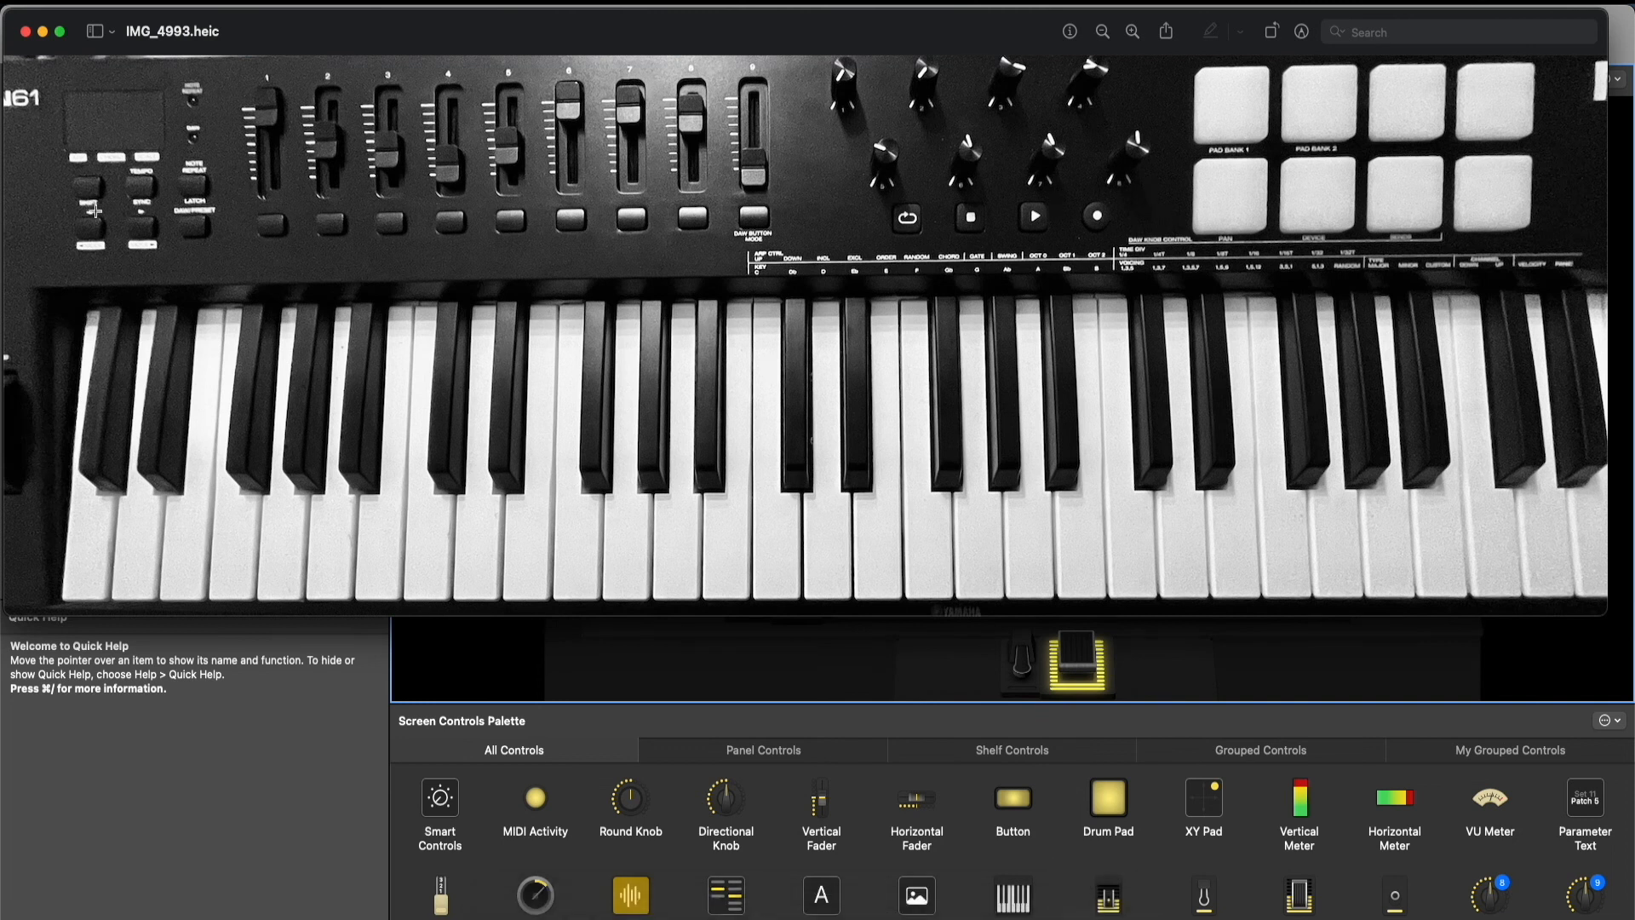
pyautogui.click(43, 32)
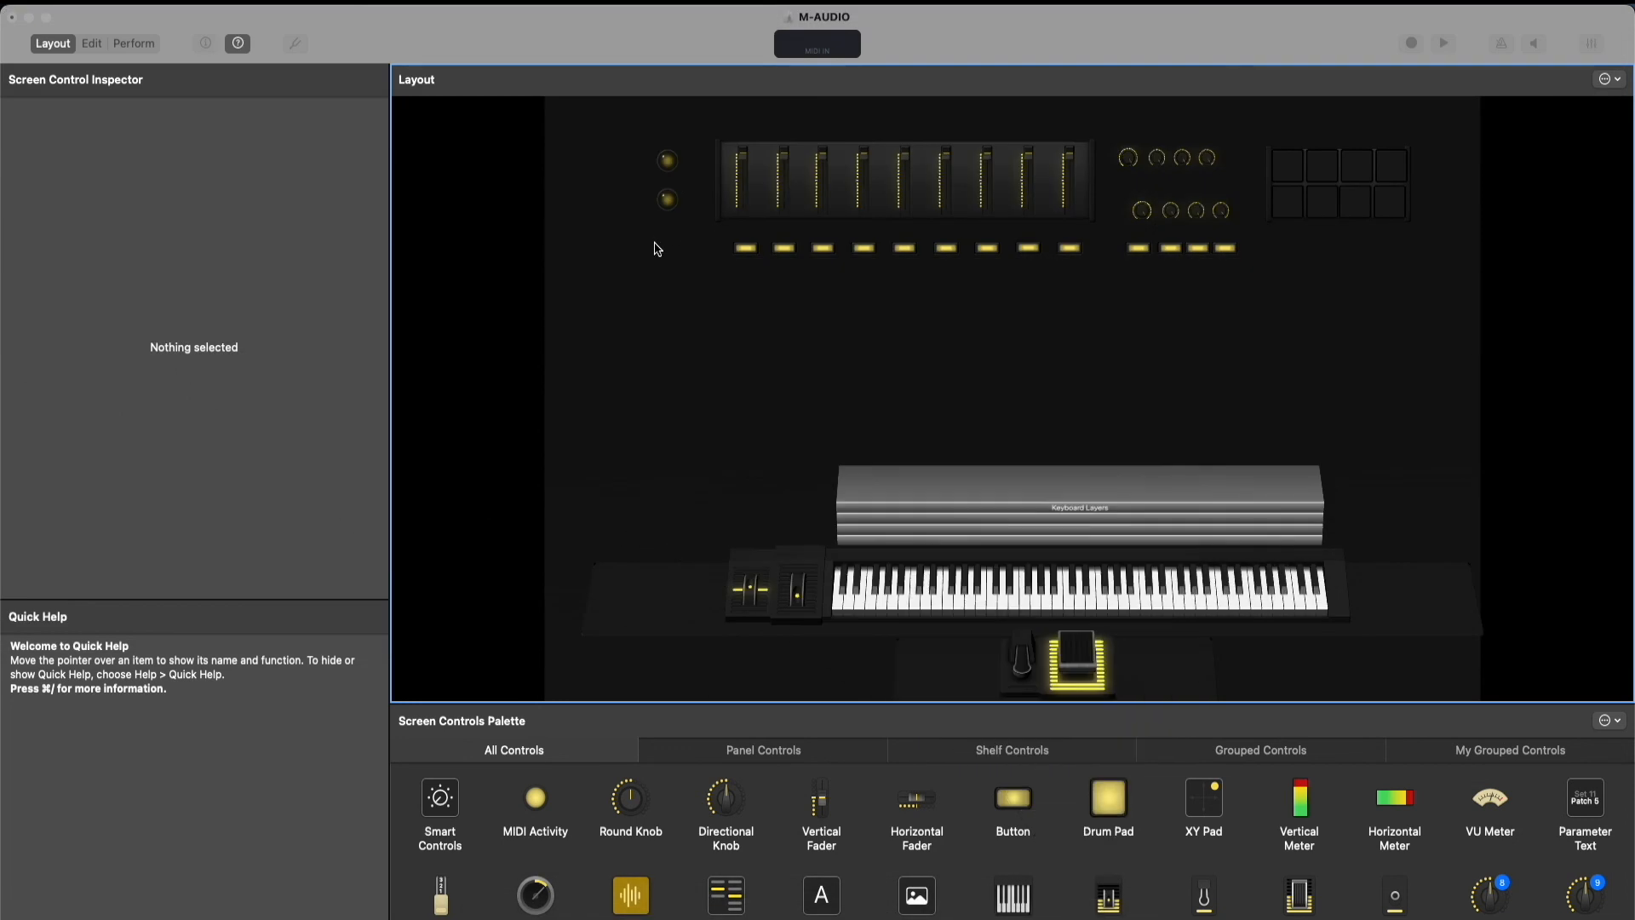
pyautogui.click(748, 252)
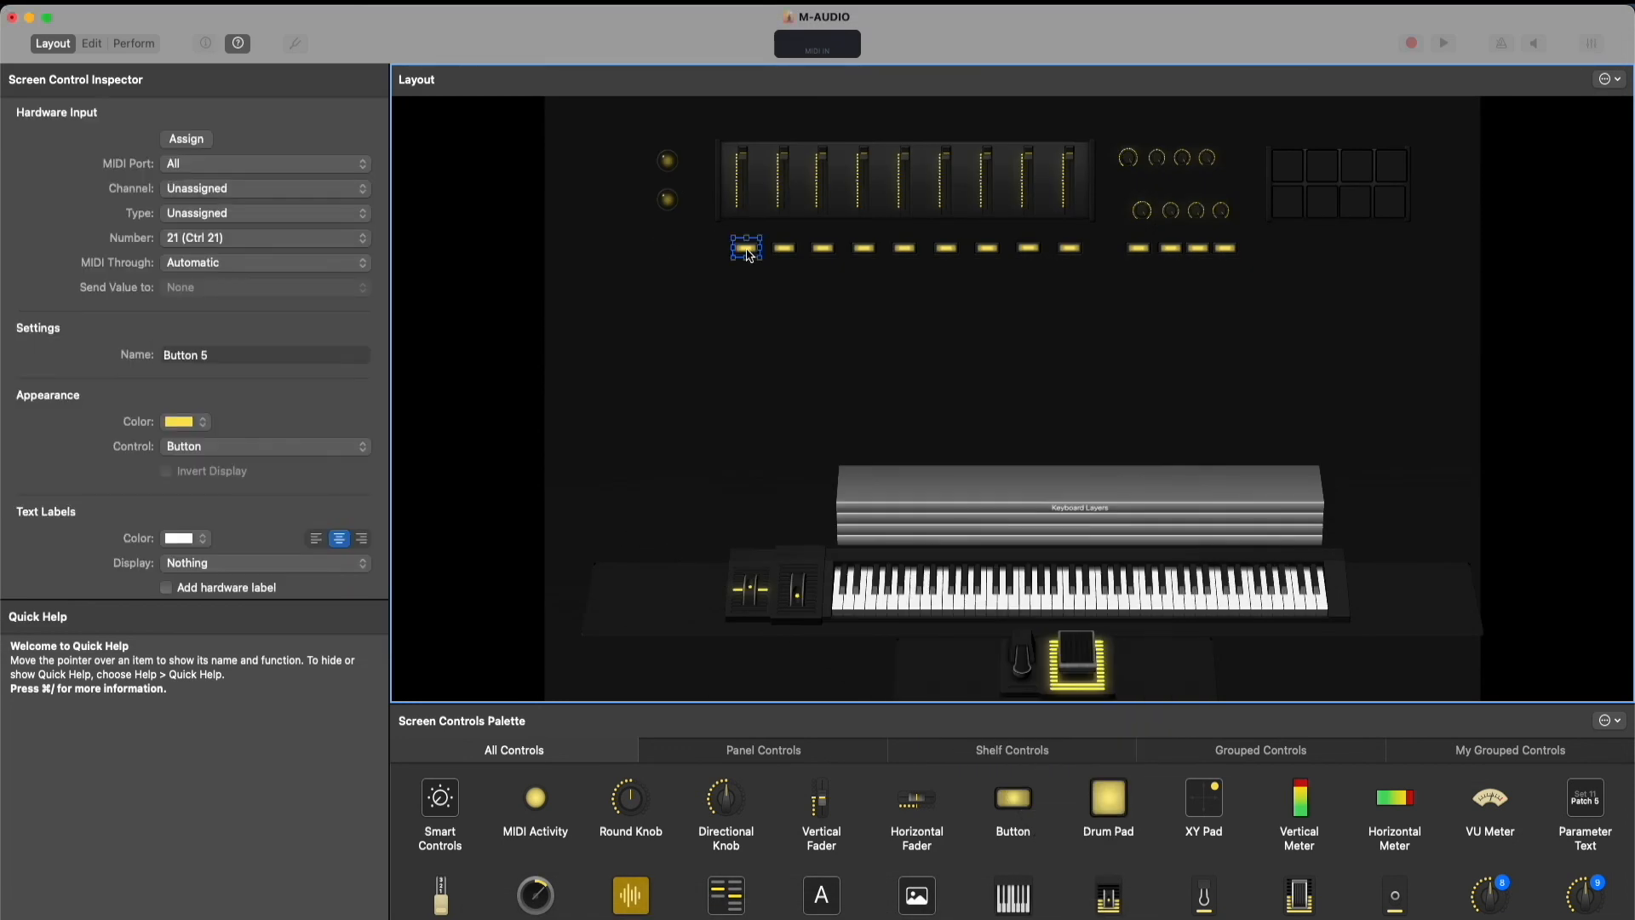
pyautogui.press('super+c')
pyautogui.press('super+v')
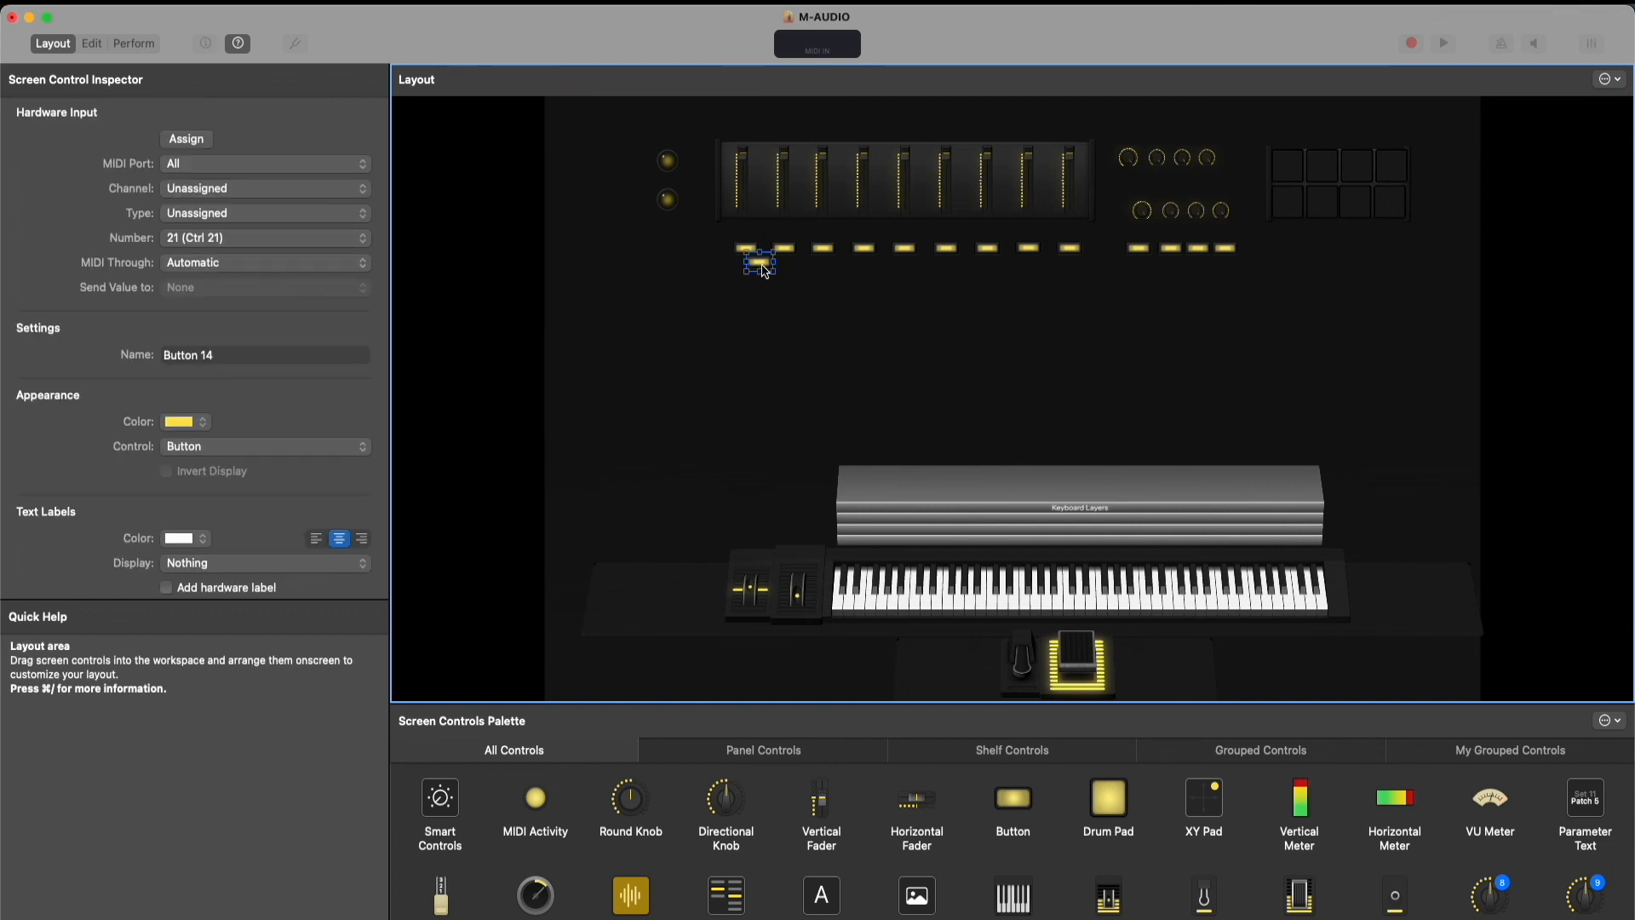
pyautogui.moveTo(764, 271); pyautogui.dragTo(669, 241)
pyautogui.press('super+v')
pyautogui.moveTo(773, 279); pyautogui.dragTo(672, 229)
pyautogui.click(720, 300)
pyautogui.click(669, 234)
pyautogui.click(808, 347)
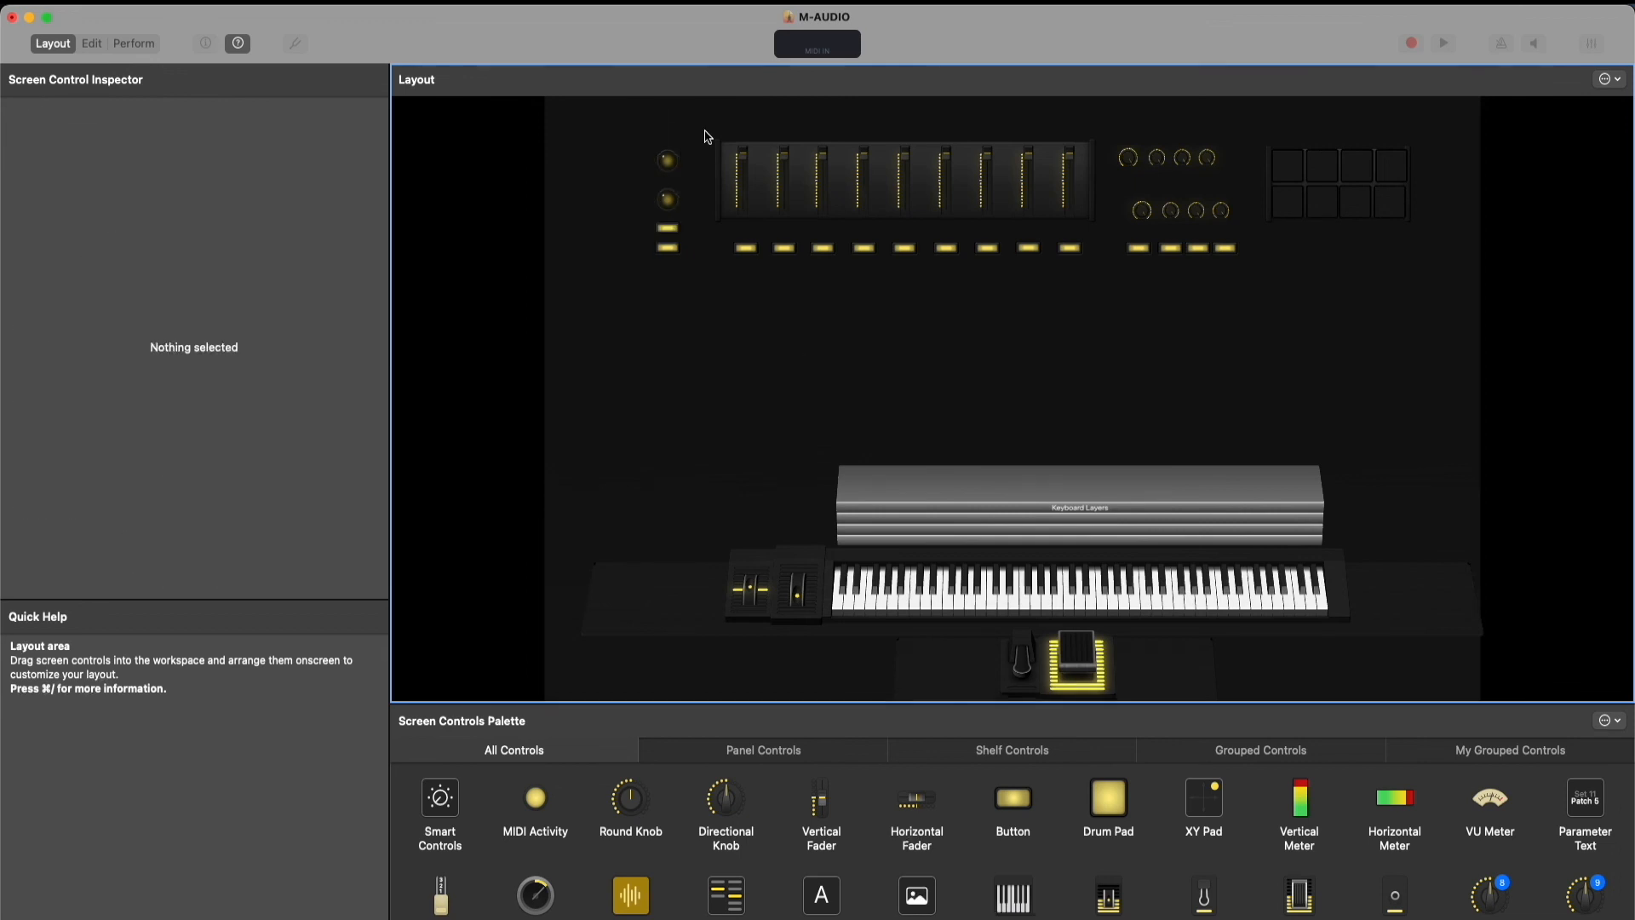
# Move the lower MIDI activity indicator up, closer to the upper one
pyautogui.click(670, 161)
pyautogui.moveTo(671, 160); pyautogui.dragTo(673, 192)
pyautogui.click(685, 191)
pyautogui.click(617, 270)
# Shift the two MIDI activity indicators and the two buttons below them slightly right, closer to the fader bank
pyautogui.moveTo(632, 134); pyautogui.dragTo(698, 266)
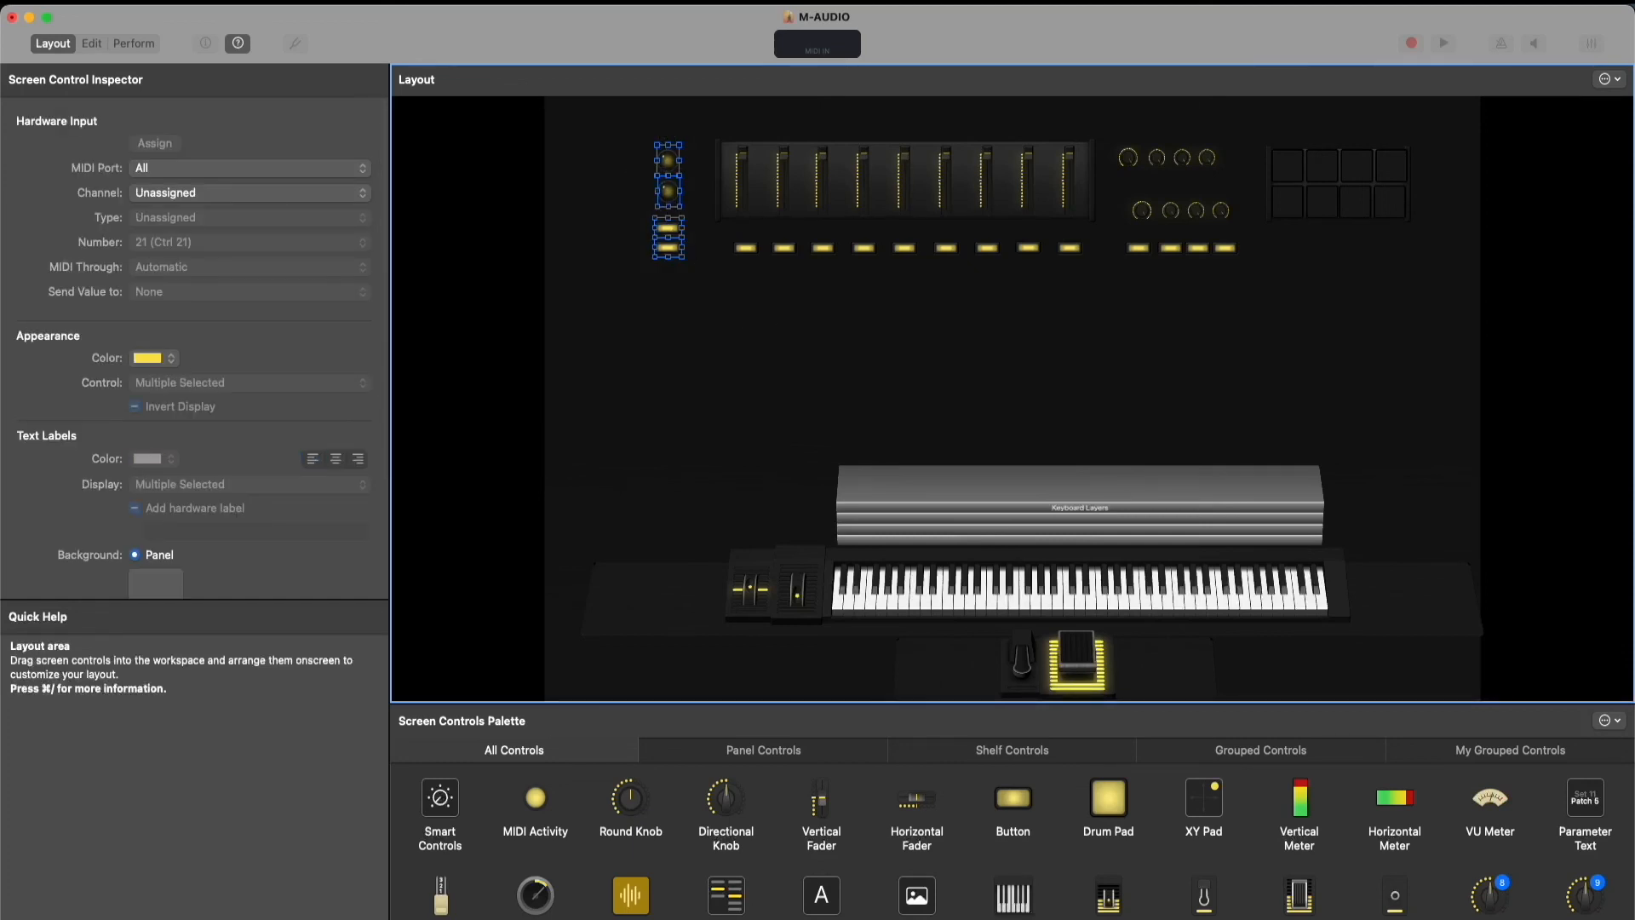
pyautogui.press('Right')
pyautogui.press('Right')
pyautogui.press('Right')
pyautogui.press('Right')
pyautogui.press('Right')
pyautogui.press('Right')
pyautogui.press('Right')
pyautogui.press('Right')
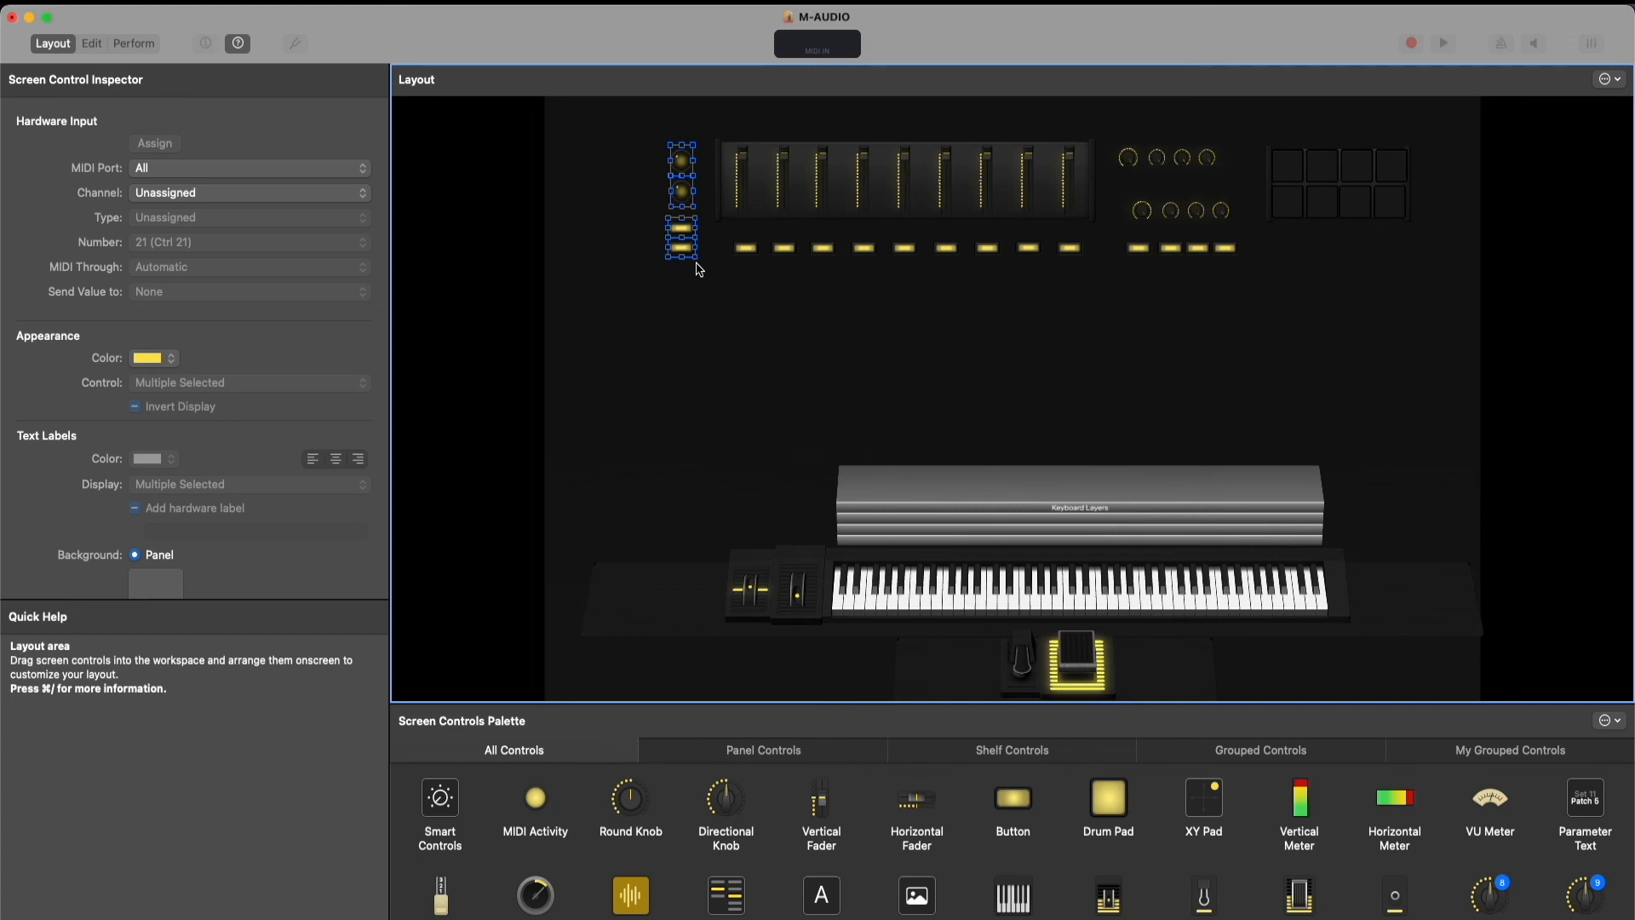
pyautogui.click(726, 303)
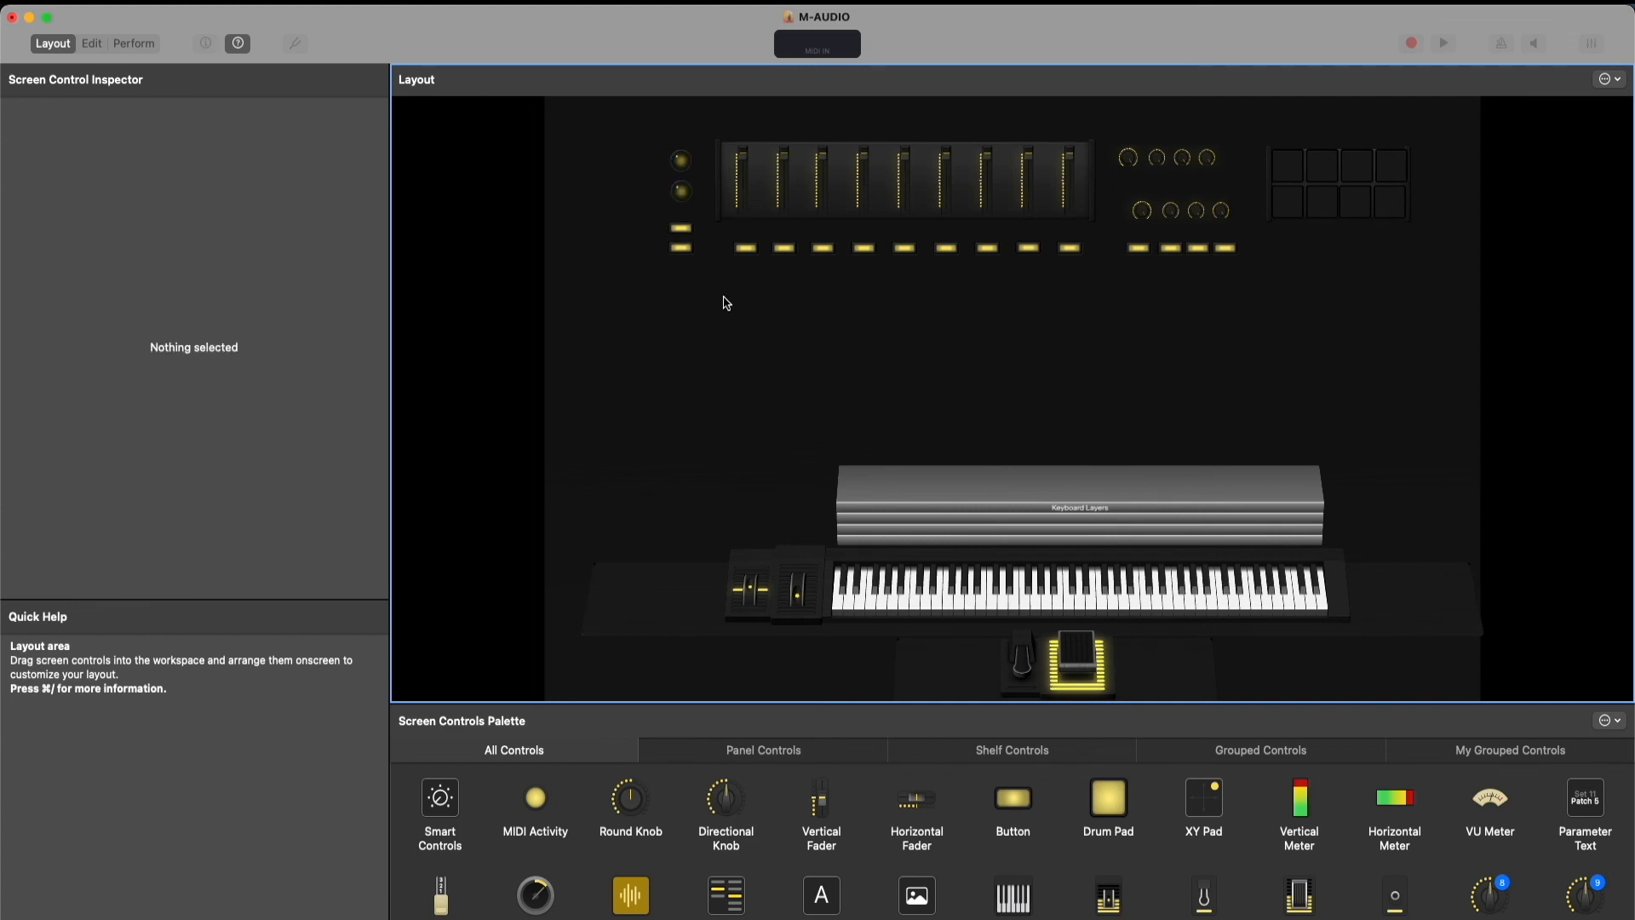
# Examine the display area in the controller photo and browse the screen controls for a matching element
pyautogui.moveTo(890, 909)
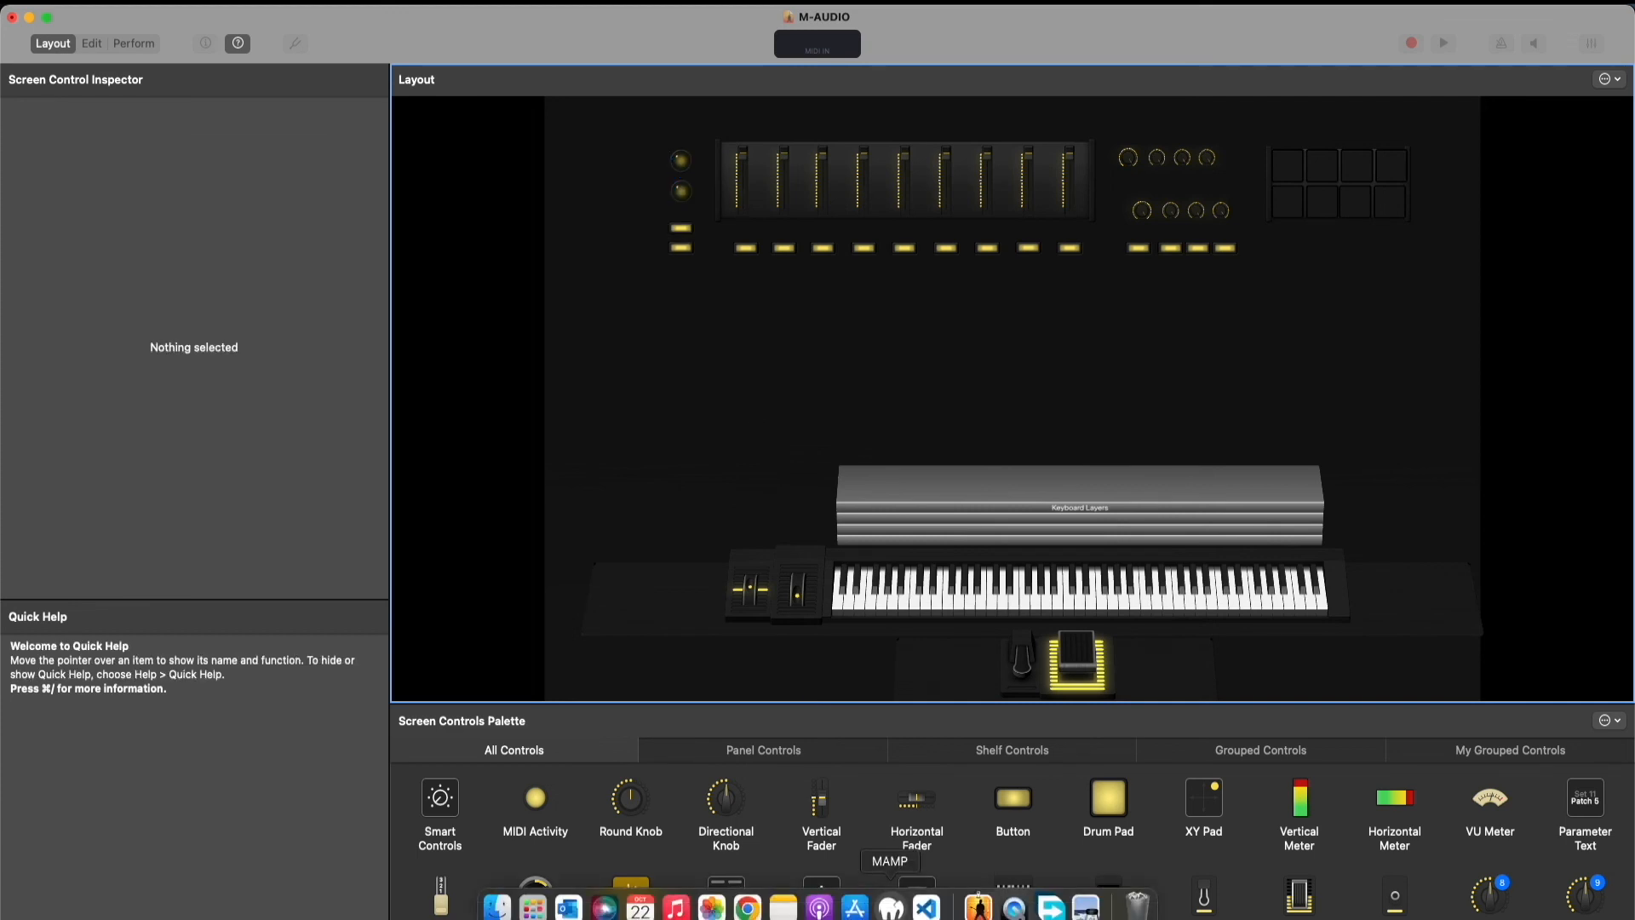
pyautogui.click(1085, 908)
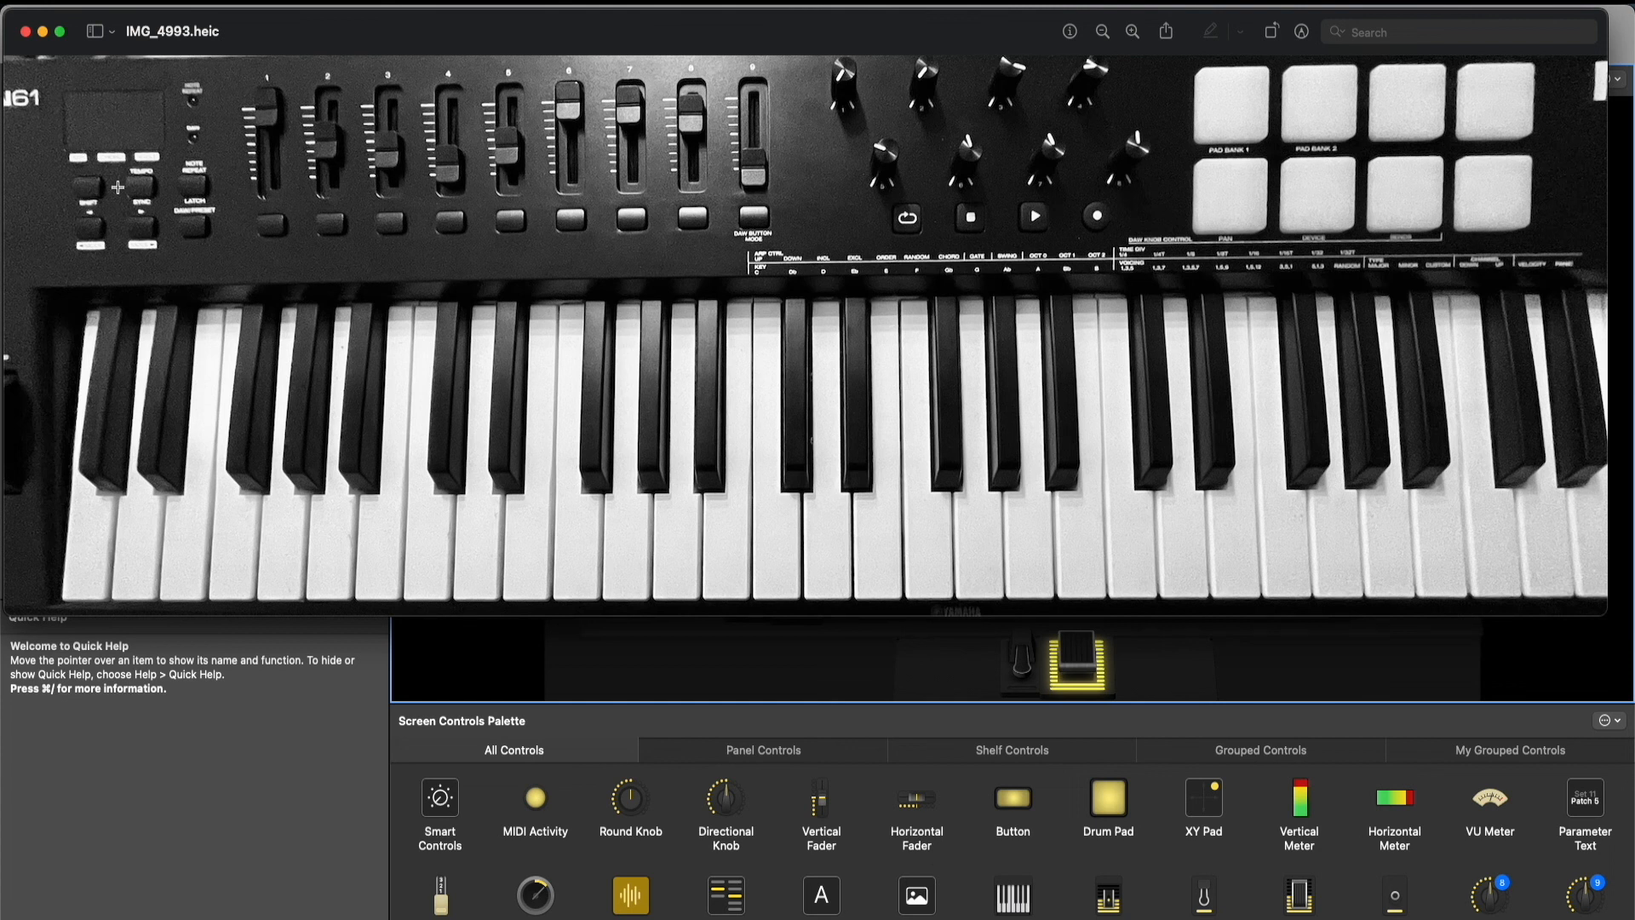
pyautogui.click(42, 31)
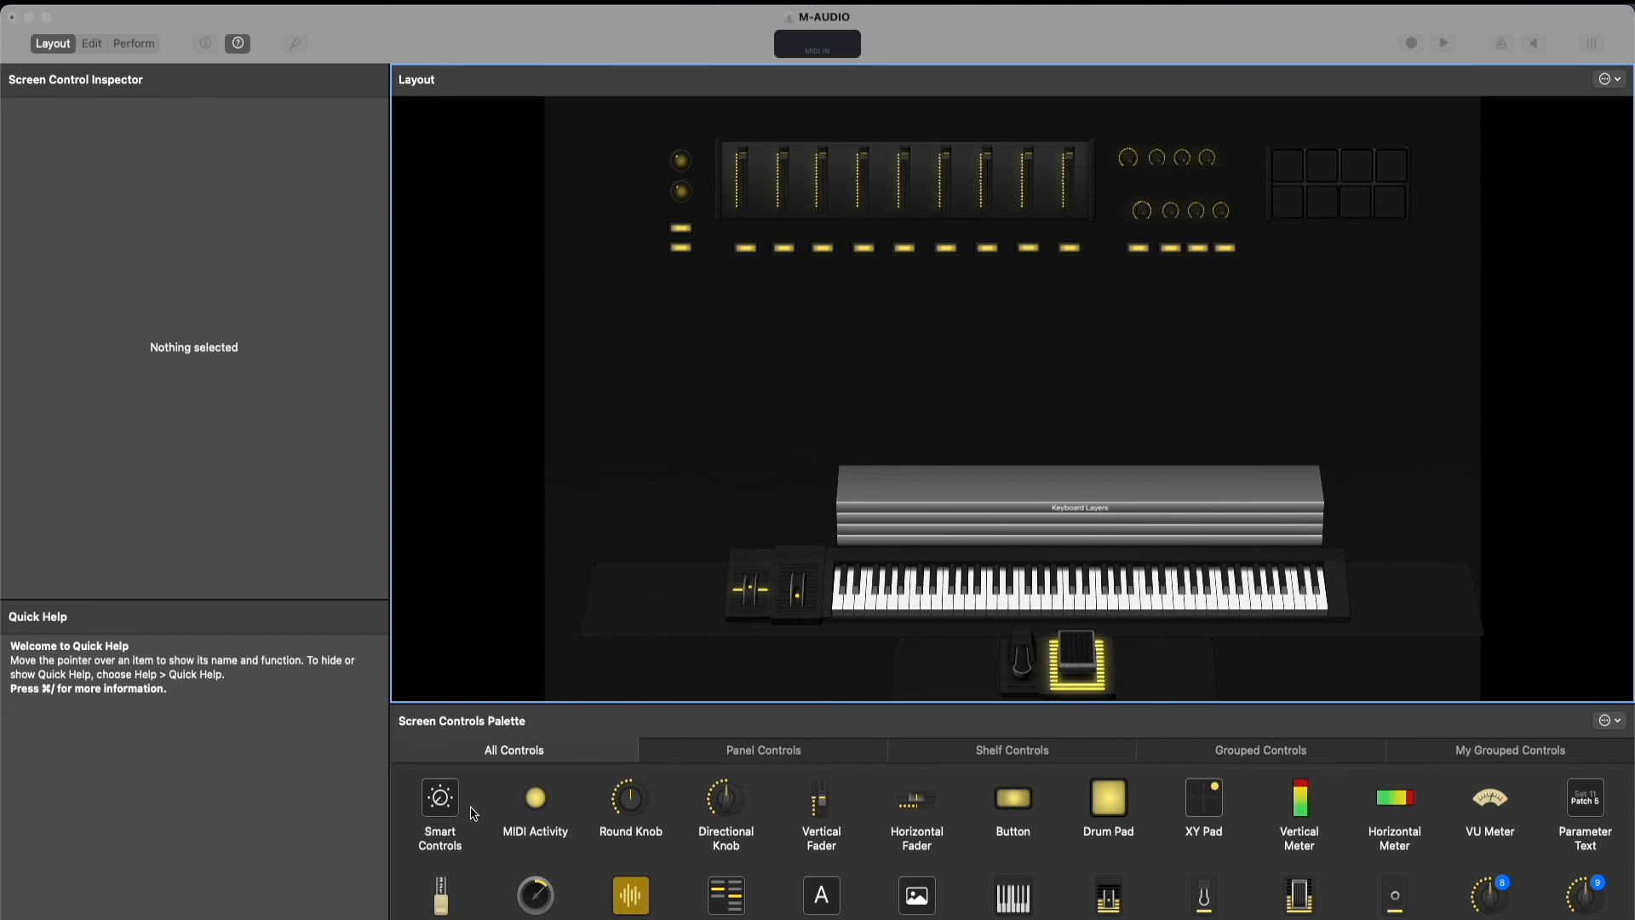
pyautogui.scroll(-5, 470, 813)
pyautogui.scroll(-5, 470, 813)
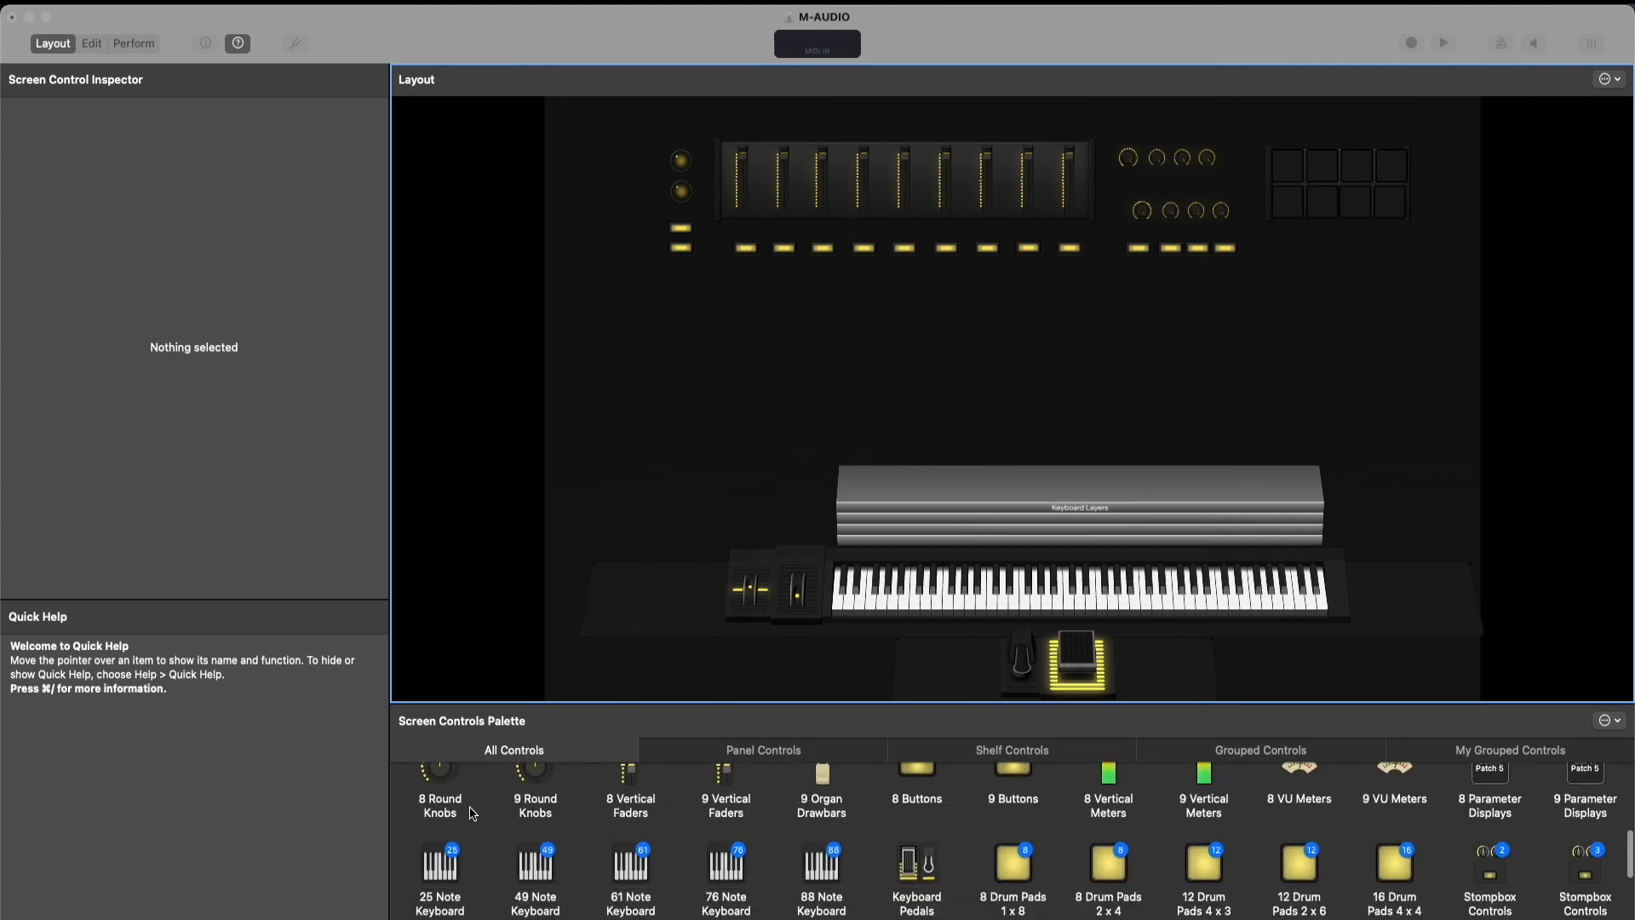
pyautogui.scroll(10, 470, 813)
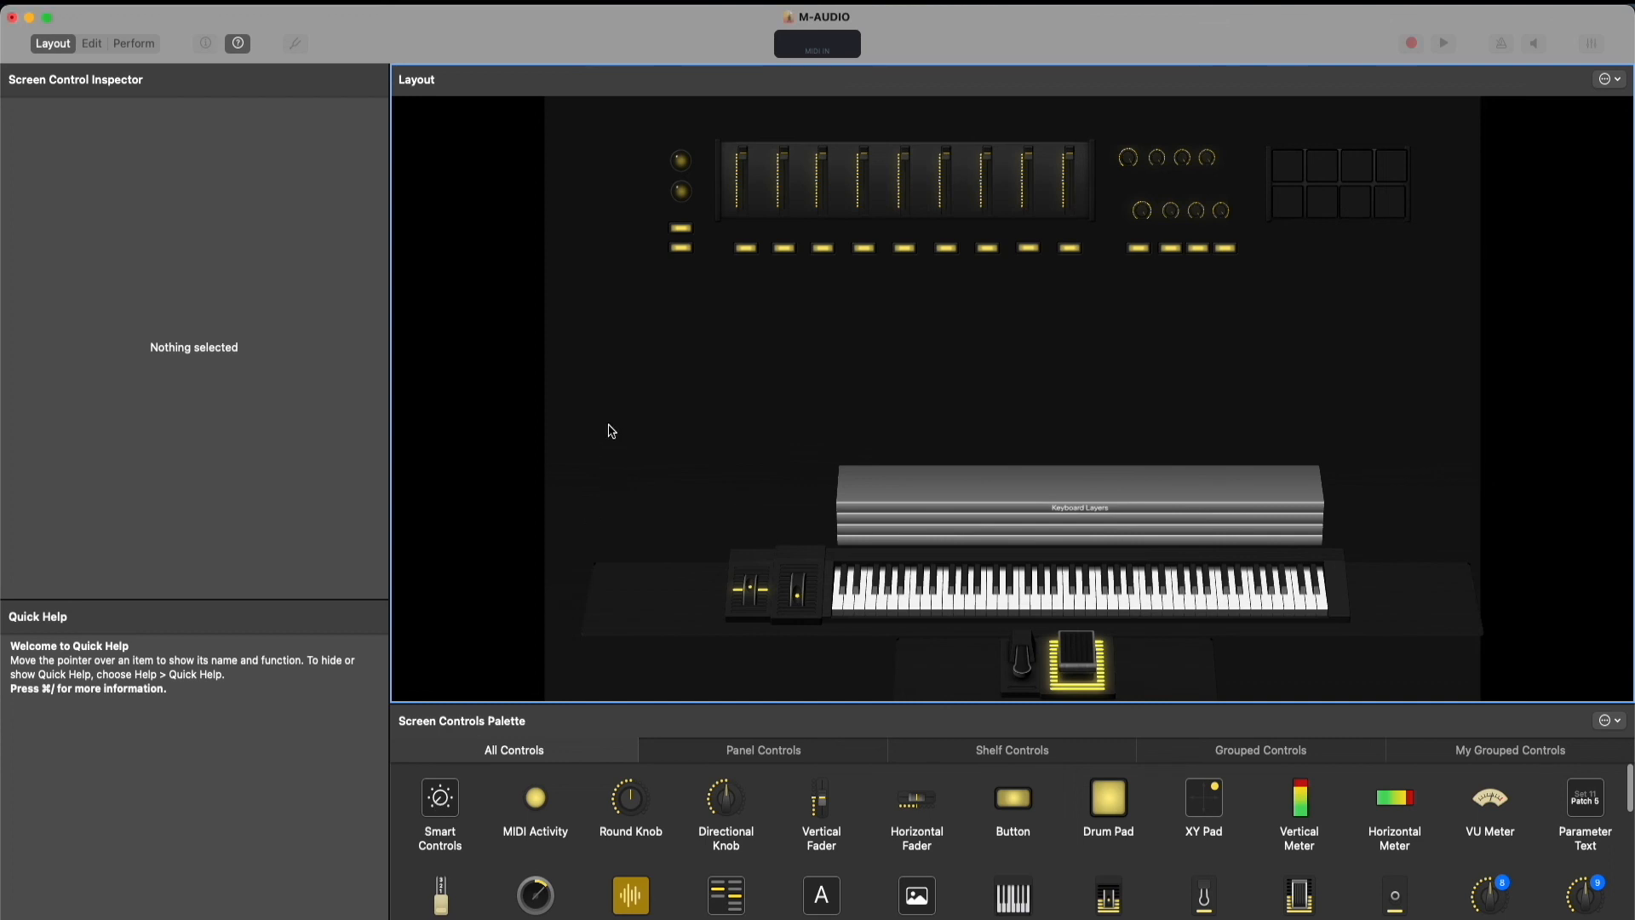
# Try a reduced Smart Controls area below the fader buttons and delete it from the layout
pyautogui.click(442, 803)
pyautogui.moveTo(442, 803); pyautogui.dragTo(617, 431)
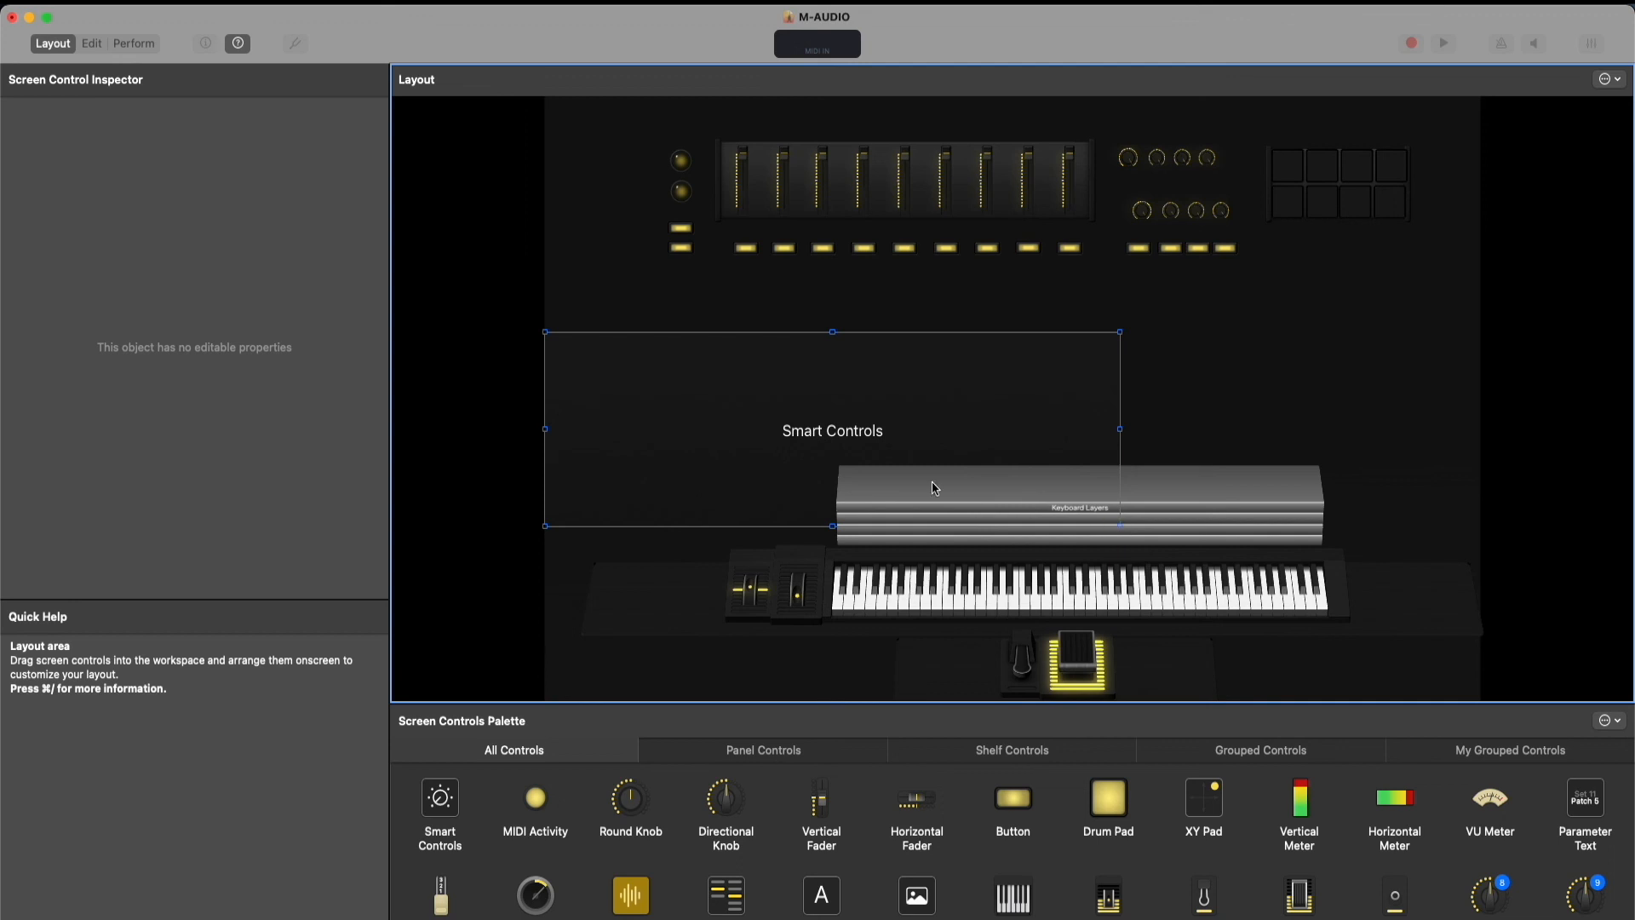
pyautogui.moveTo(1121, 526); pyautogui.dragTo(793, 416)
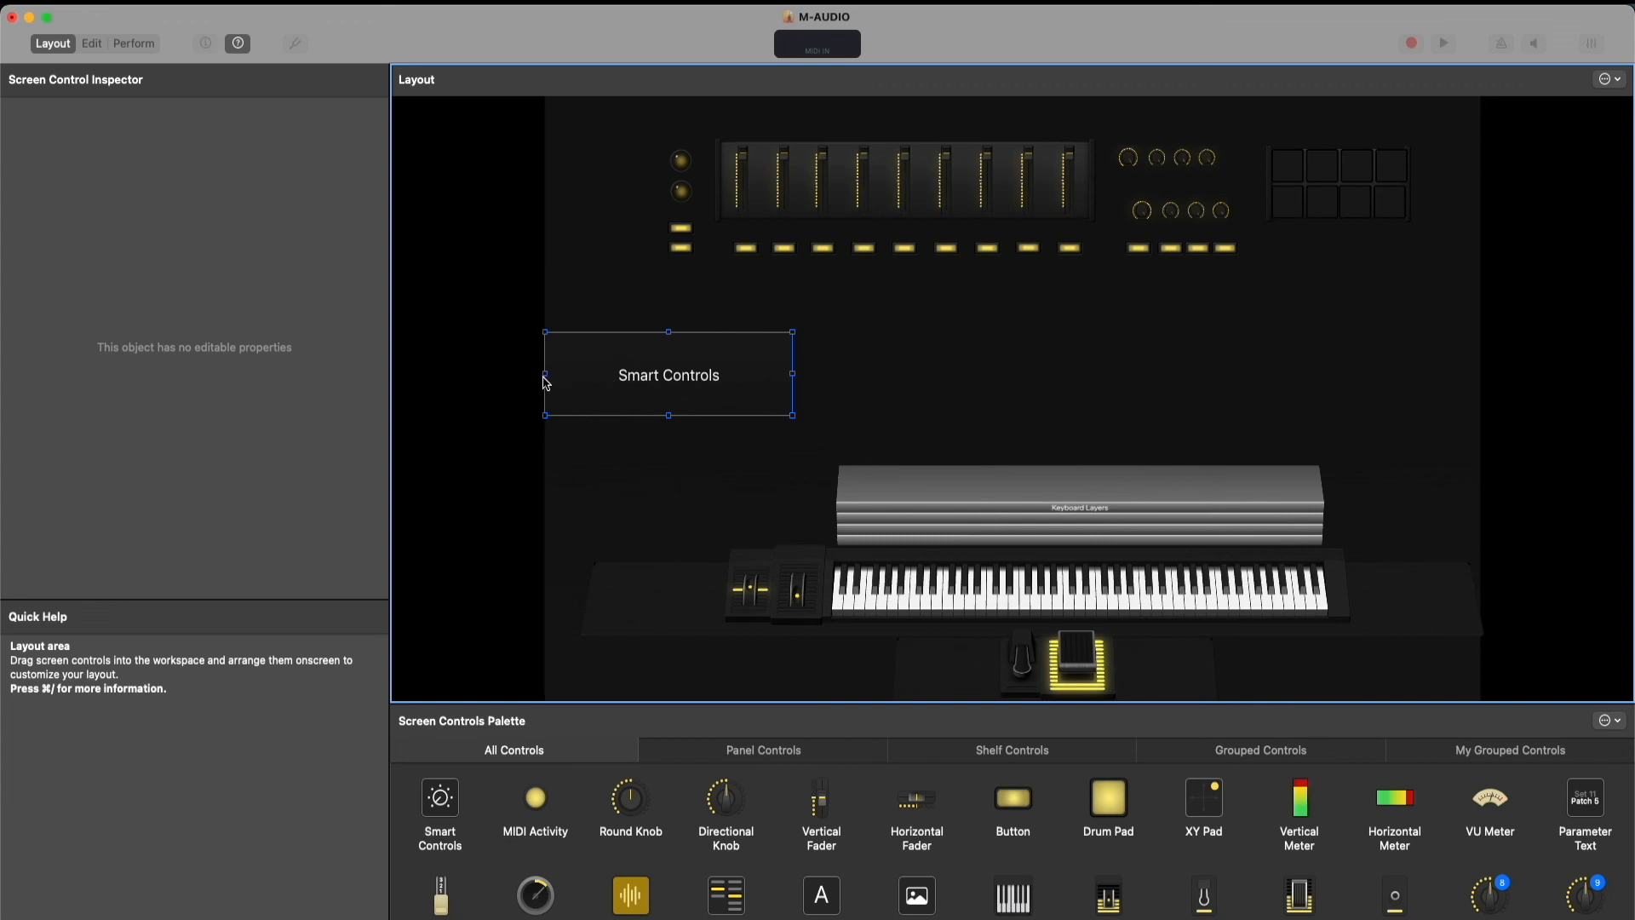
pyautogui.moveTo(636, 370); pyautogui.dragTo(762, 347)
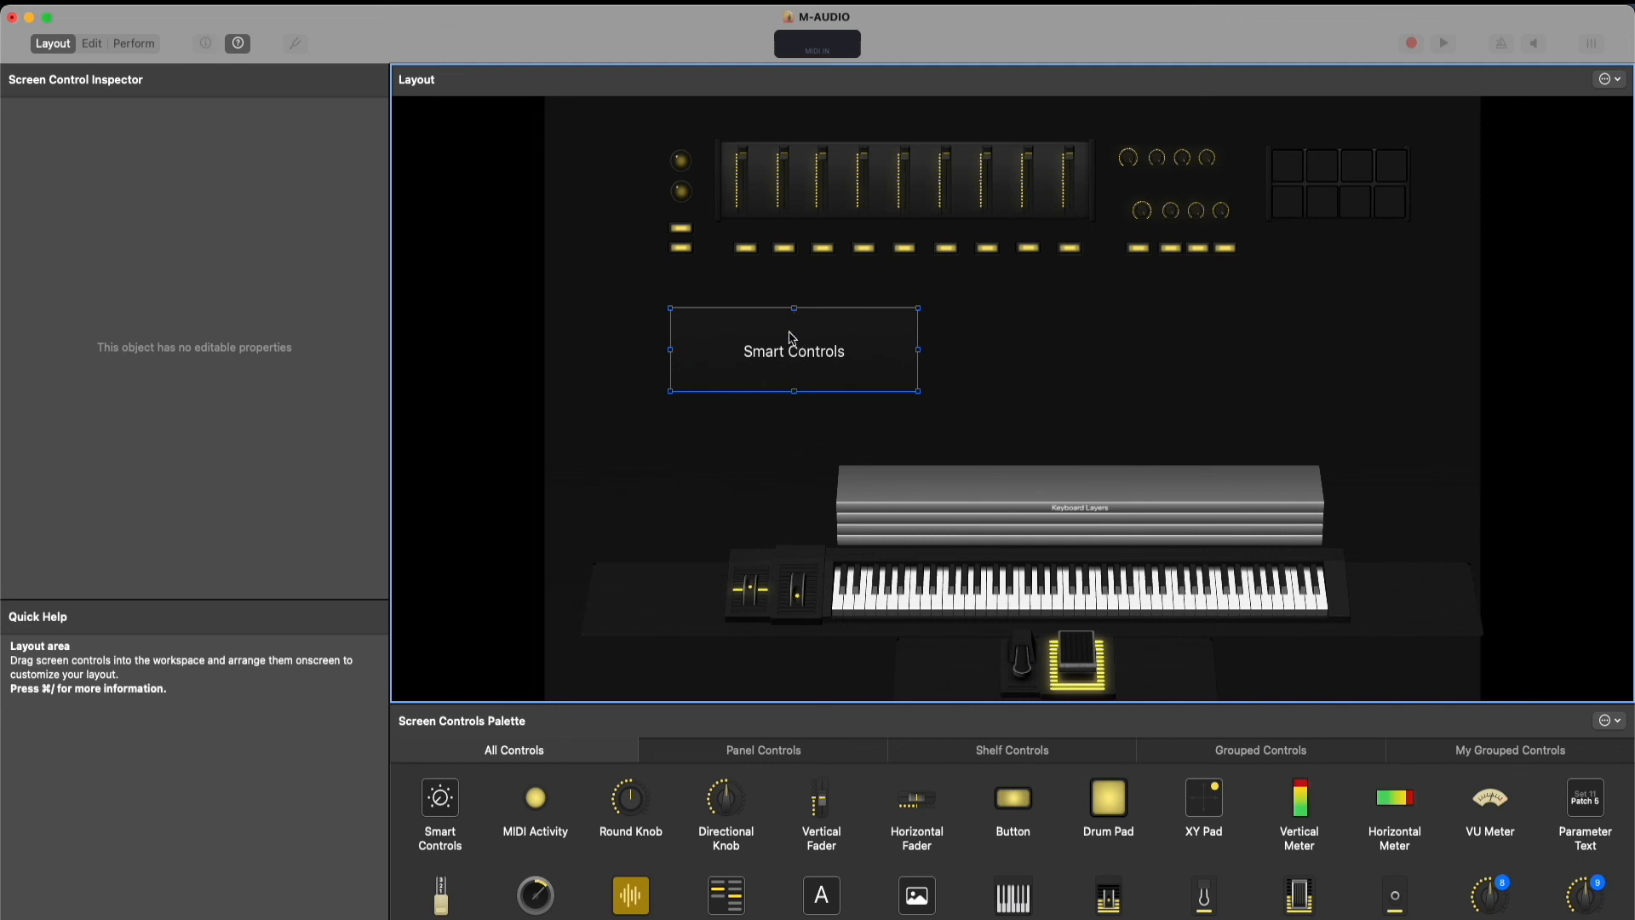
pyautogui.moveTo(800, 367); pyautogui.dragTo(843, 369)
pyautogui.press('Delete')
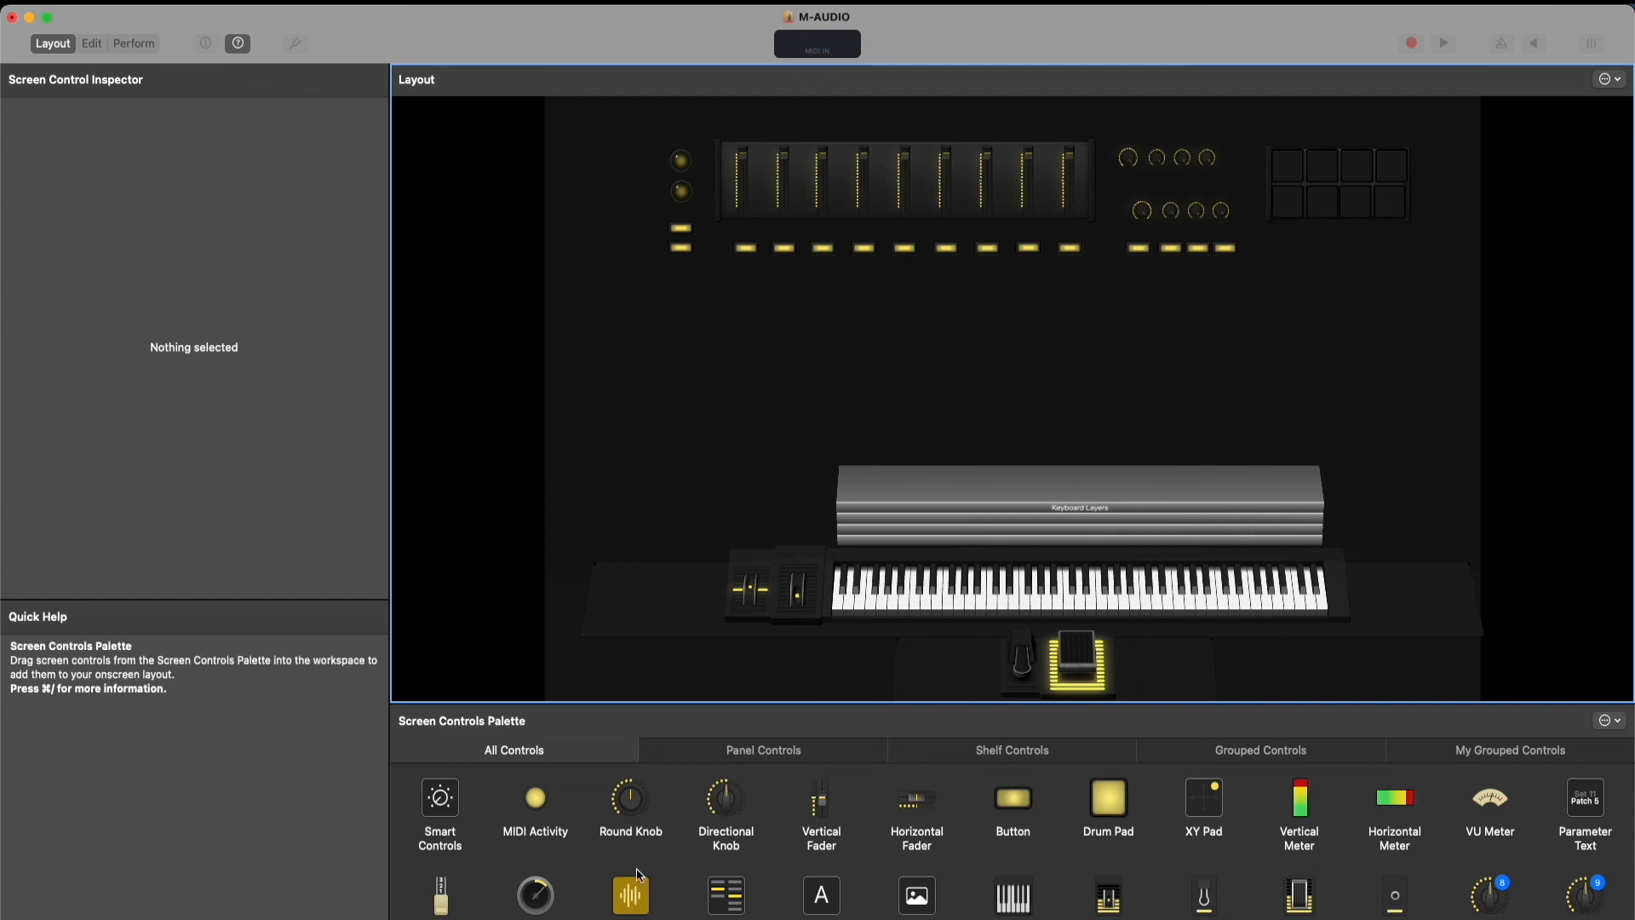
# Add a Parameter Text display to the left of the MIDI activity indicators
pyautogui.scroll(-3, 640, 875)
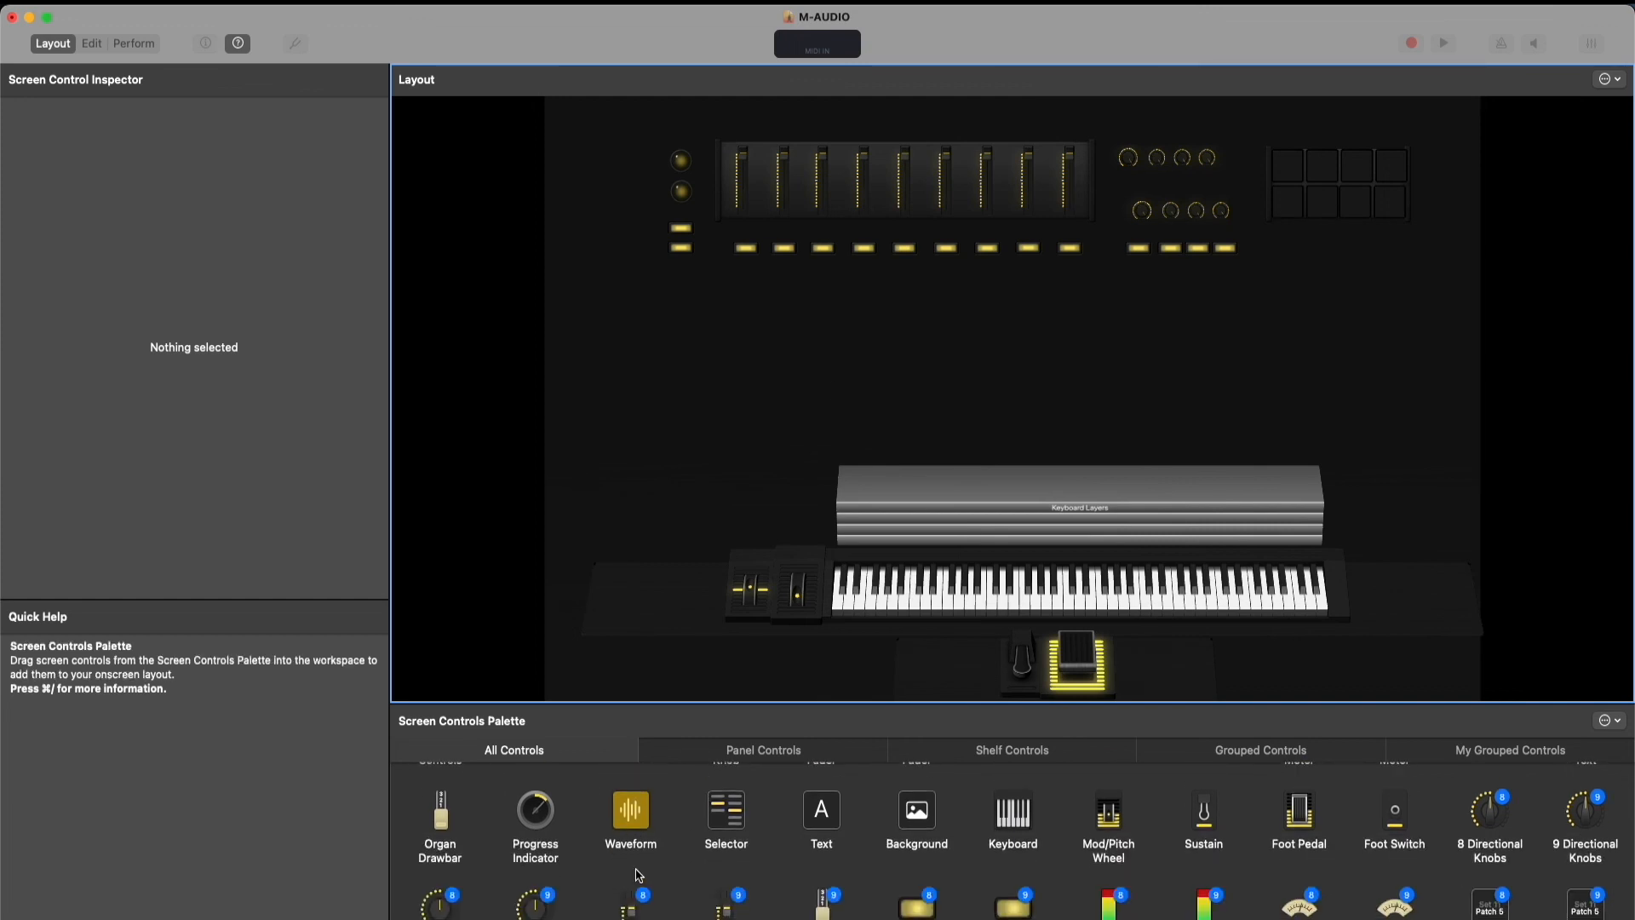
pyautogui.scroll(3, 639, 874)
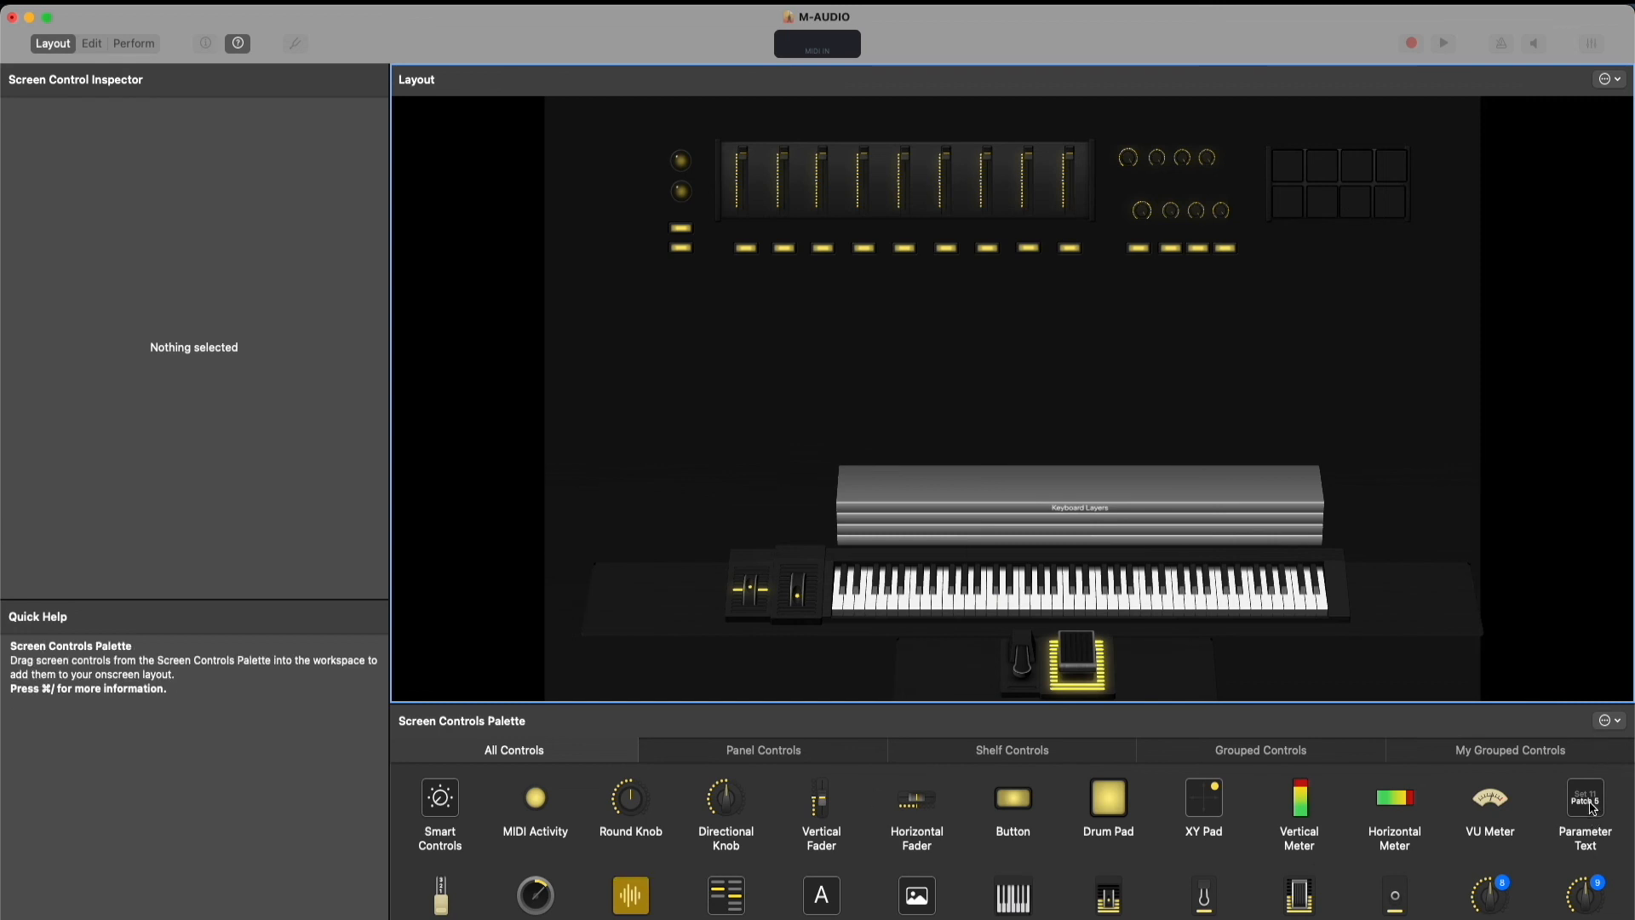
pyautogui.moveTo(1591, 805); pyautogui.dragTo(601, 165)
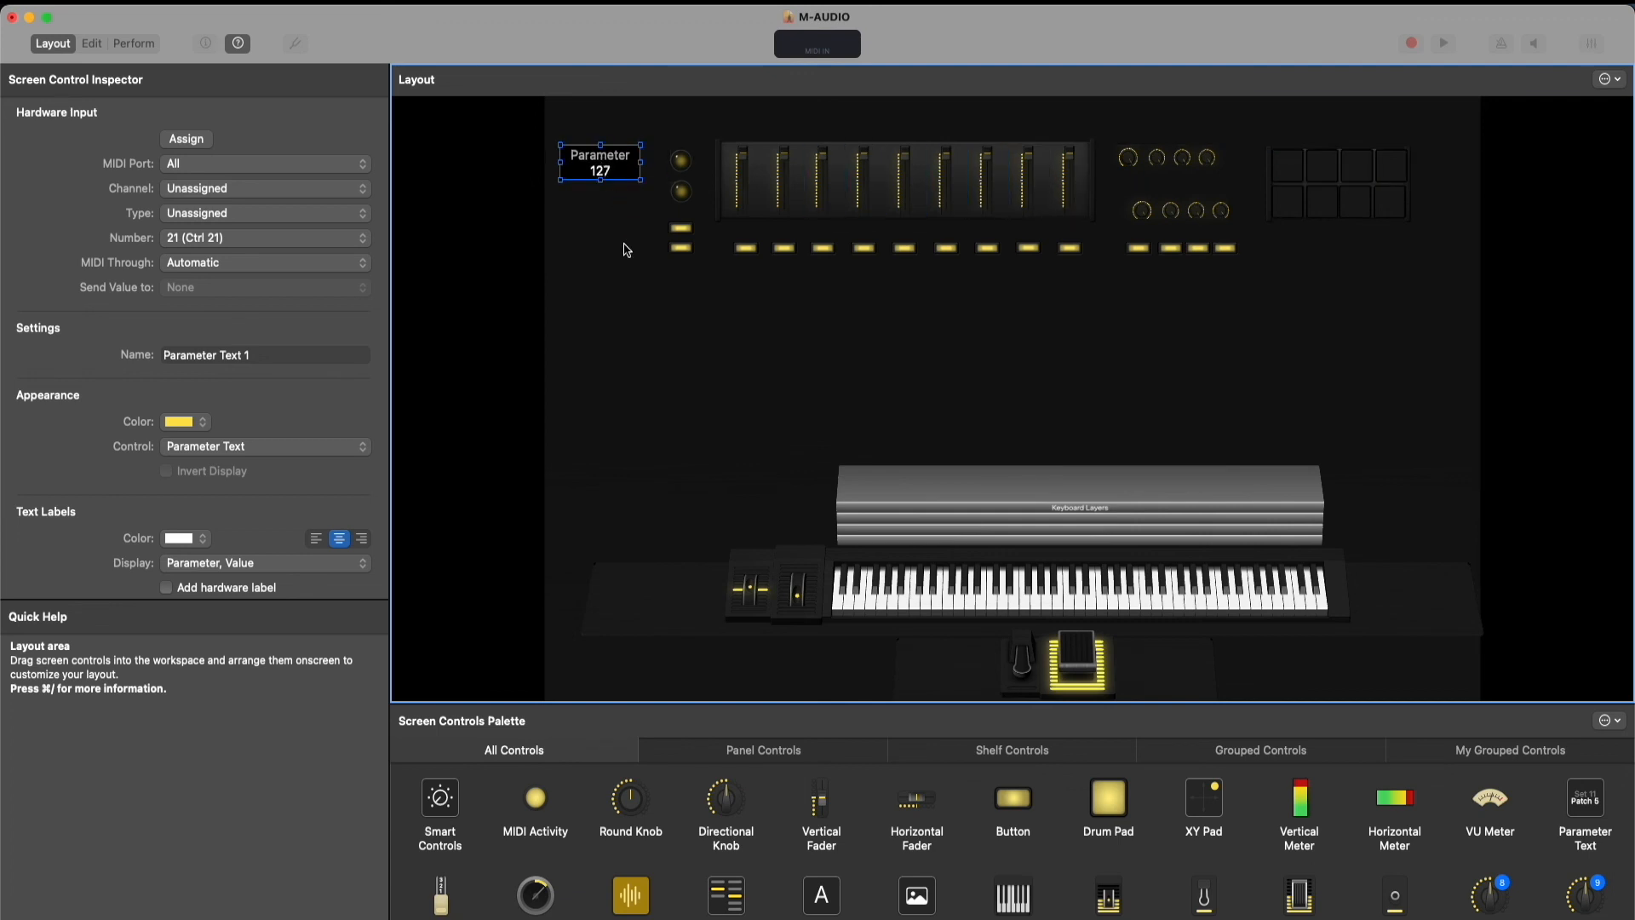
pyautogui.click(621, 275)
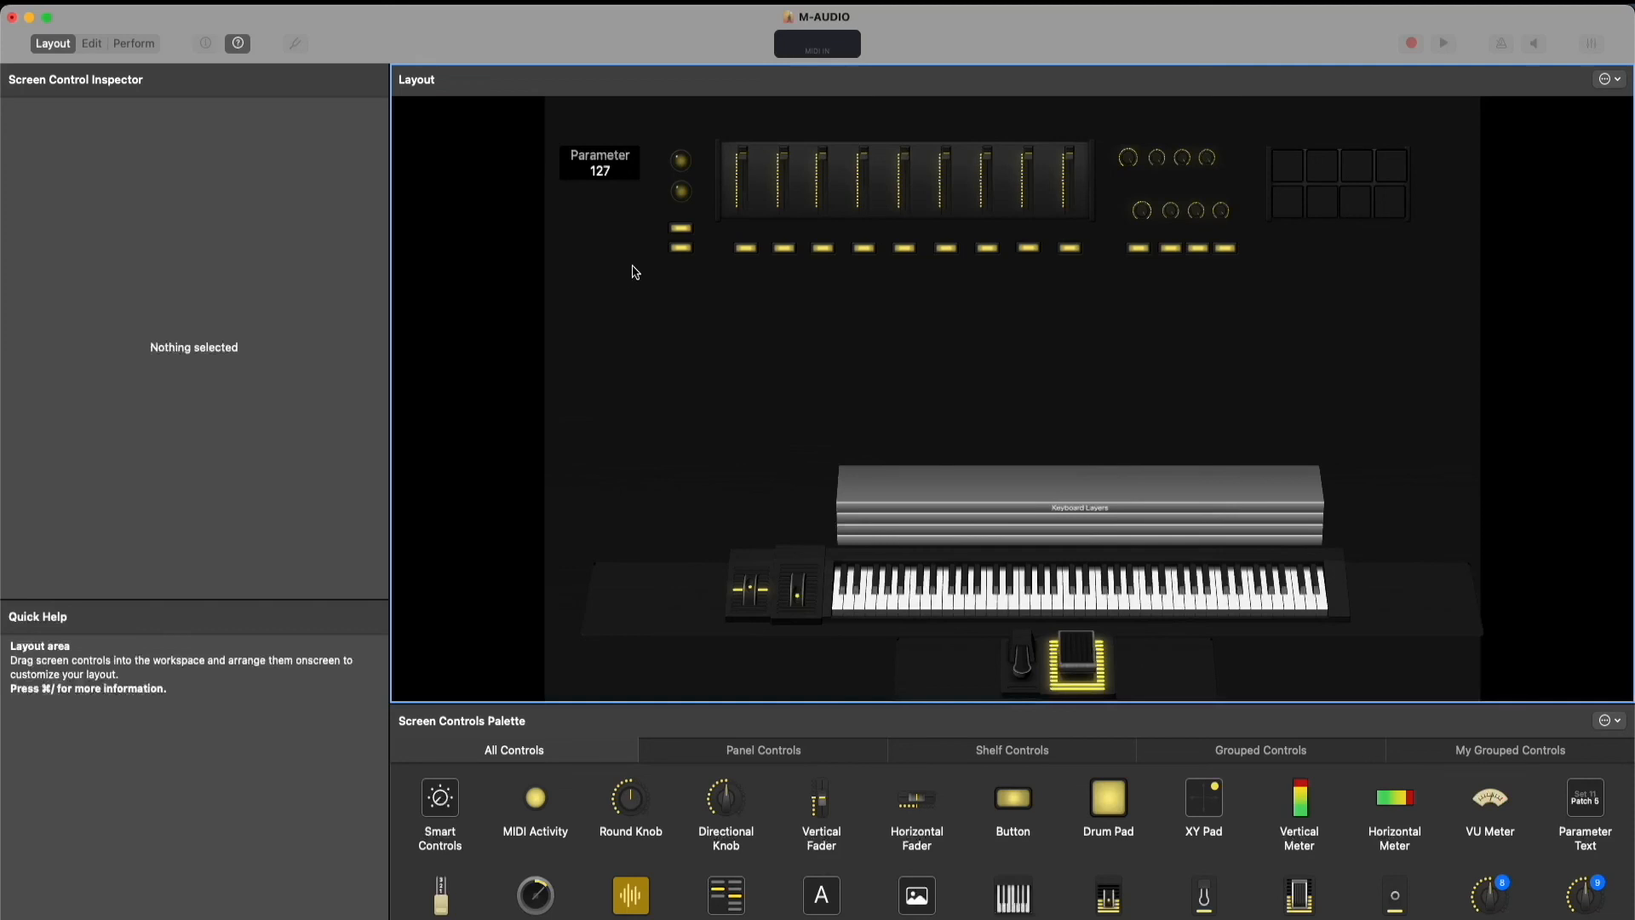
# Duplicate the two stacked buttons twice, placing the copied pairs side by side below the Parameter Text display
pyautogui.moveTo(638, 221); pyautogui.dragTo(570, 224)
pyautogui.press('super+d')
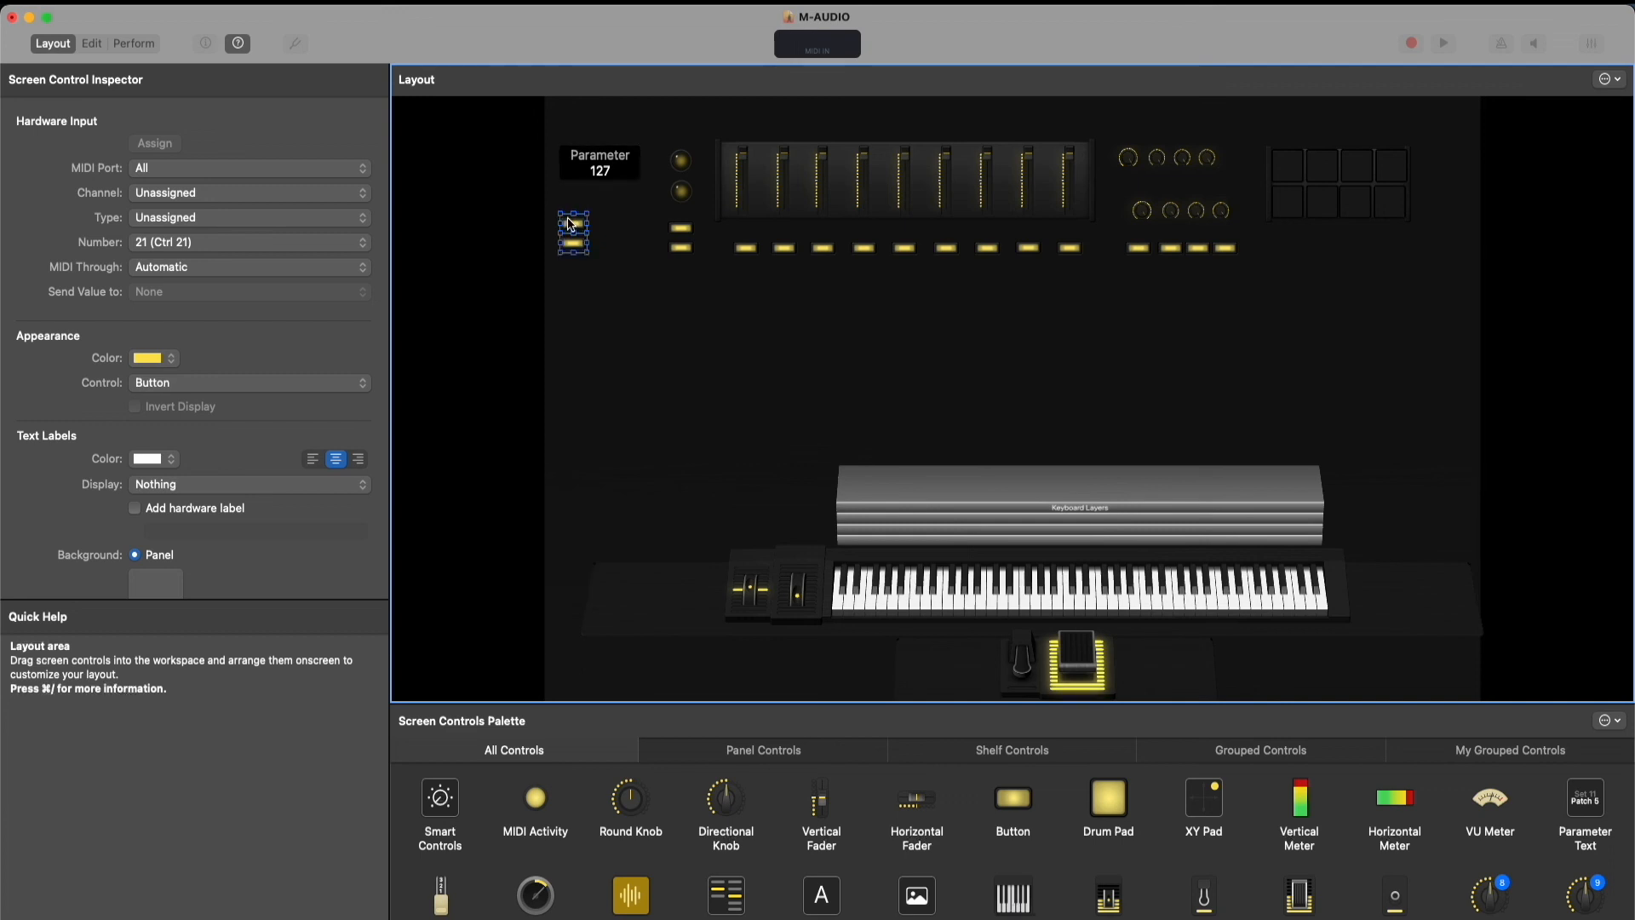
pyautogui.click(617, 242)
pyautogui.press('super+v')
pyautogui.moveTo(708, 258); pyautogui.dragTo(629, 223)
pyautogui.click(640, 298)
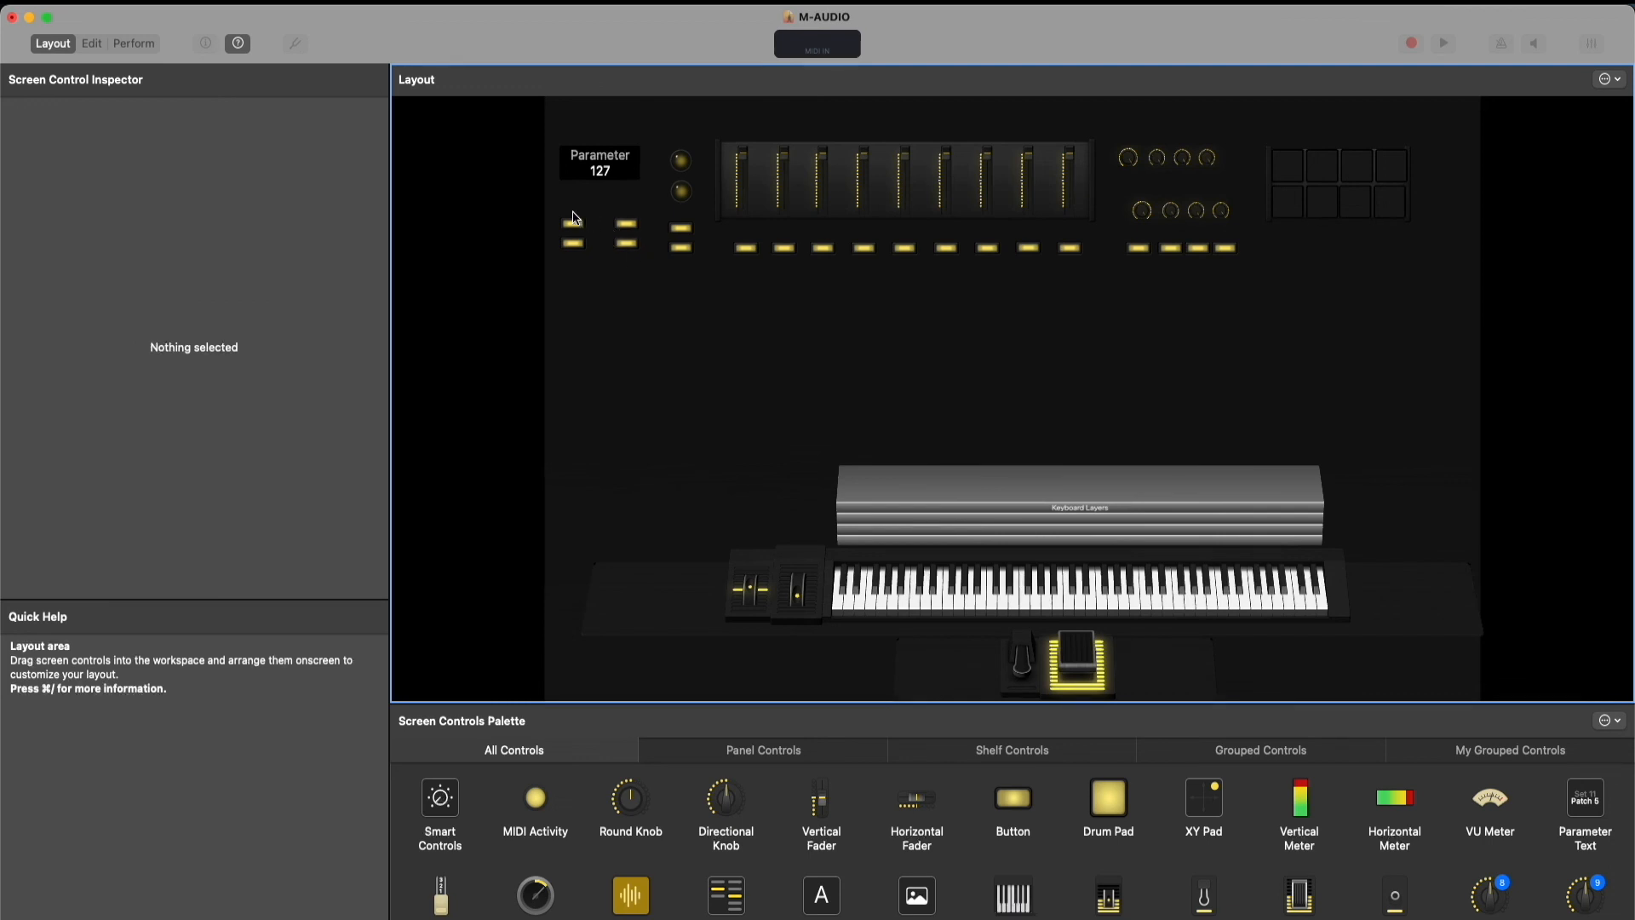
# Align the four copied buttons with the neighbouring stacked pair, and raise the upper two slightly
pyautogui.moveTo(552, 208); pyautogui.dragTo(630, 253)
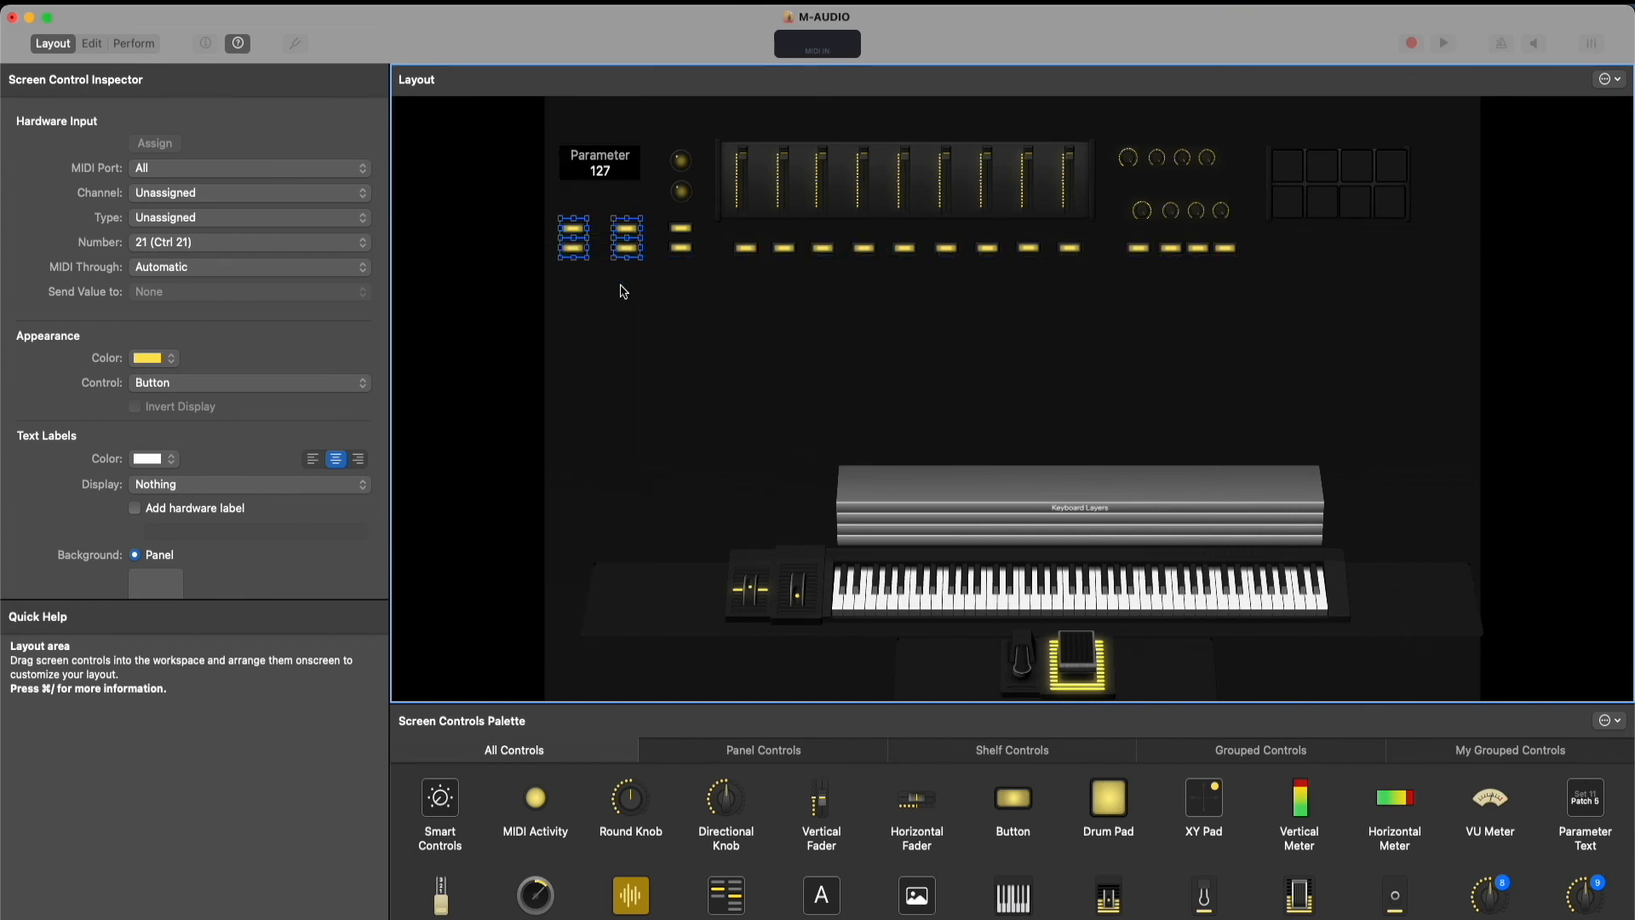
pyautogui.click(622, 288)
pyautogui.click(576, 230)
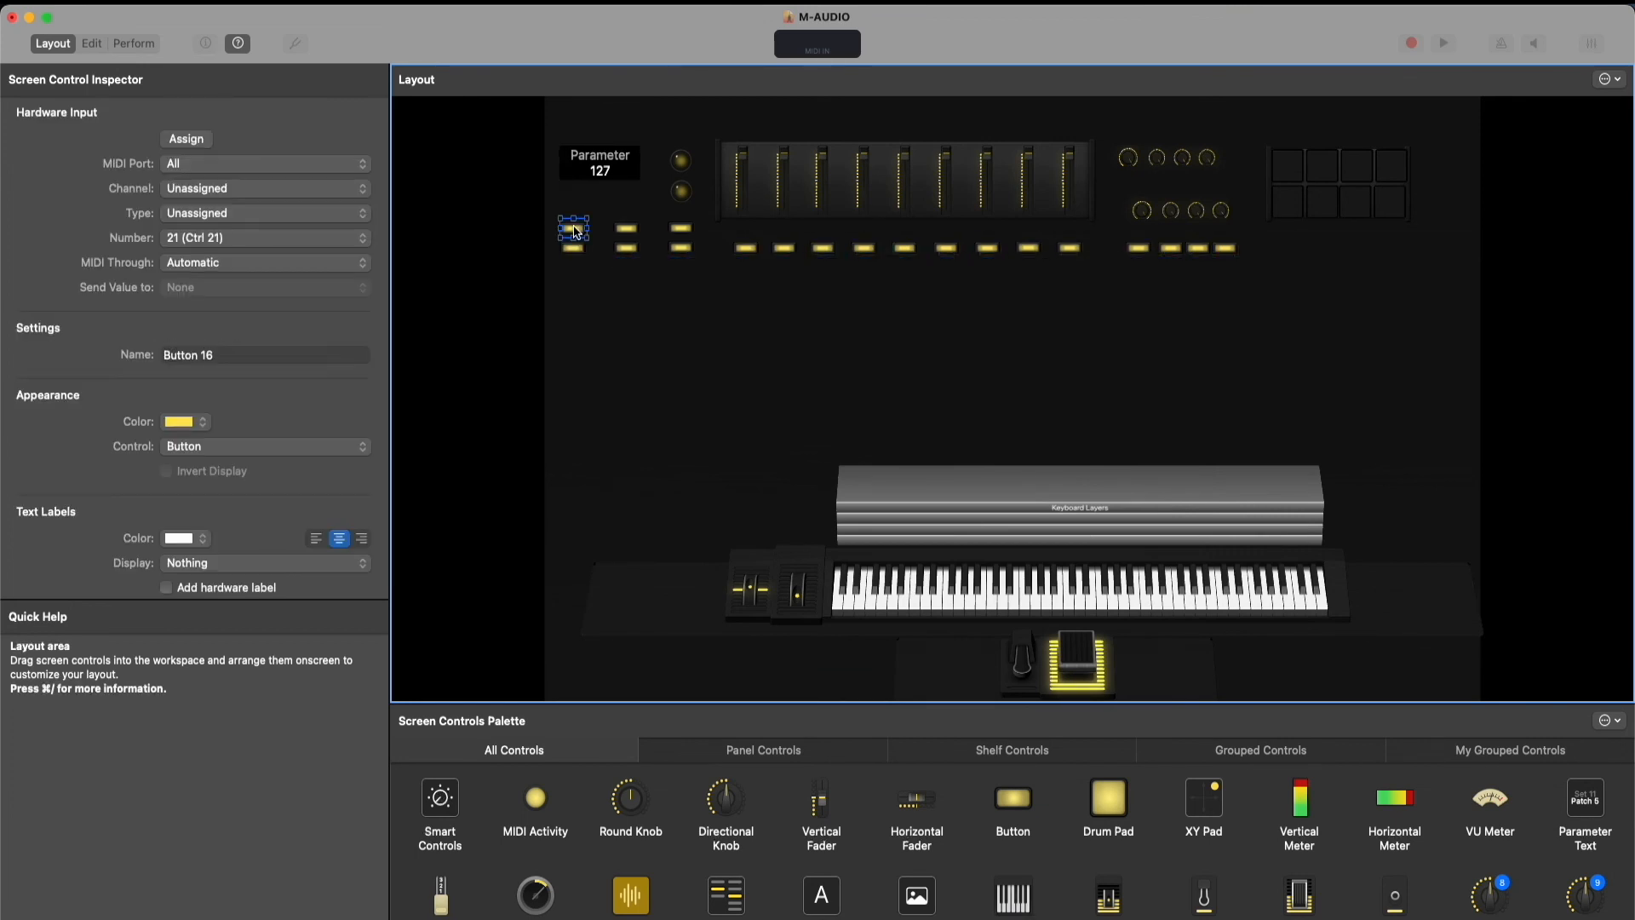
pyautogui.moveTo(576, 230); pyautogui.dragTo(627, 220)
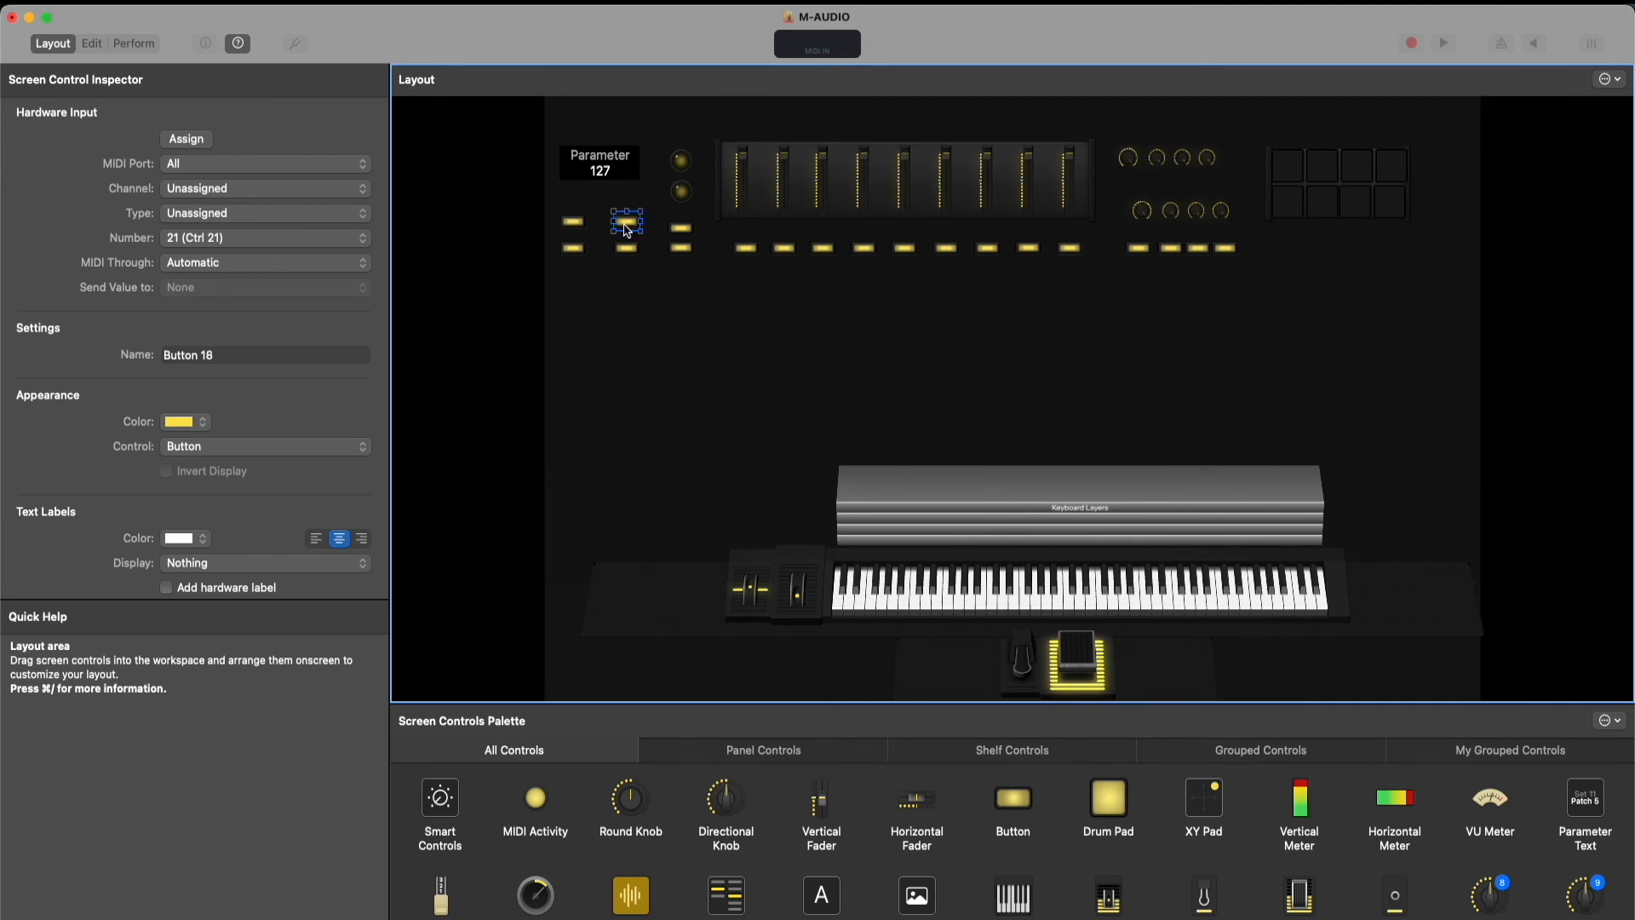
pyautogui.click(700, 376)
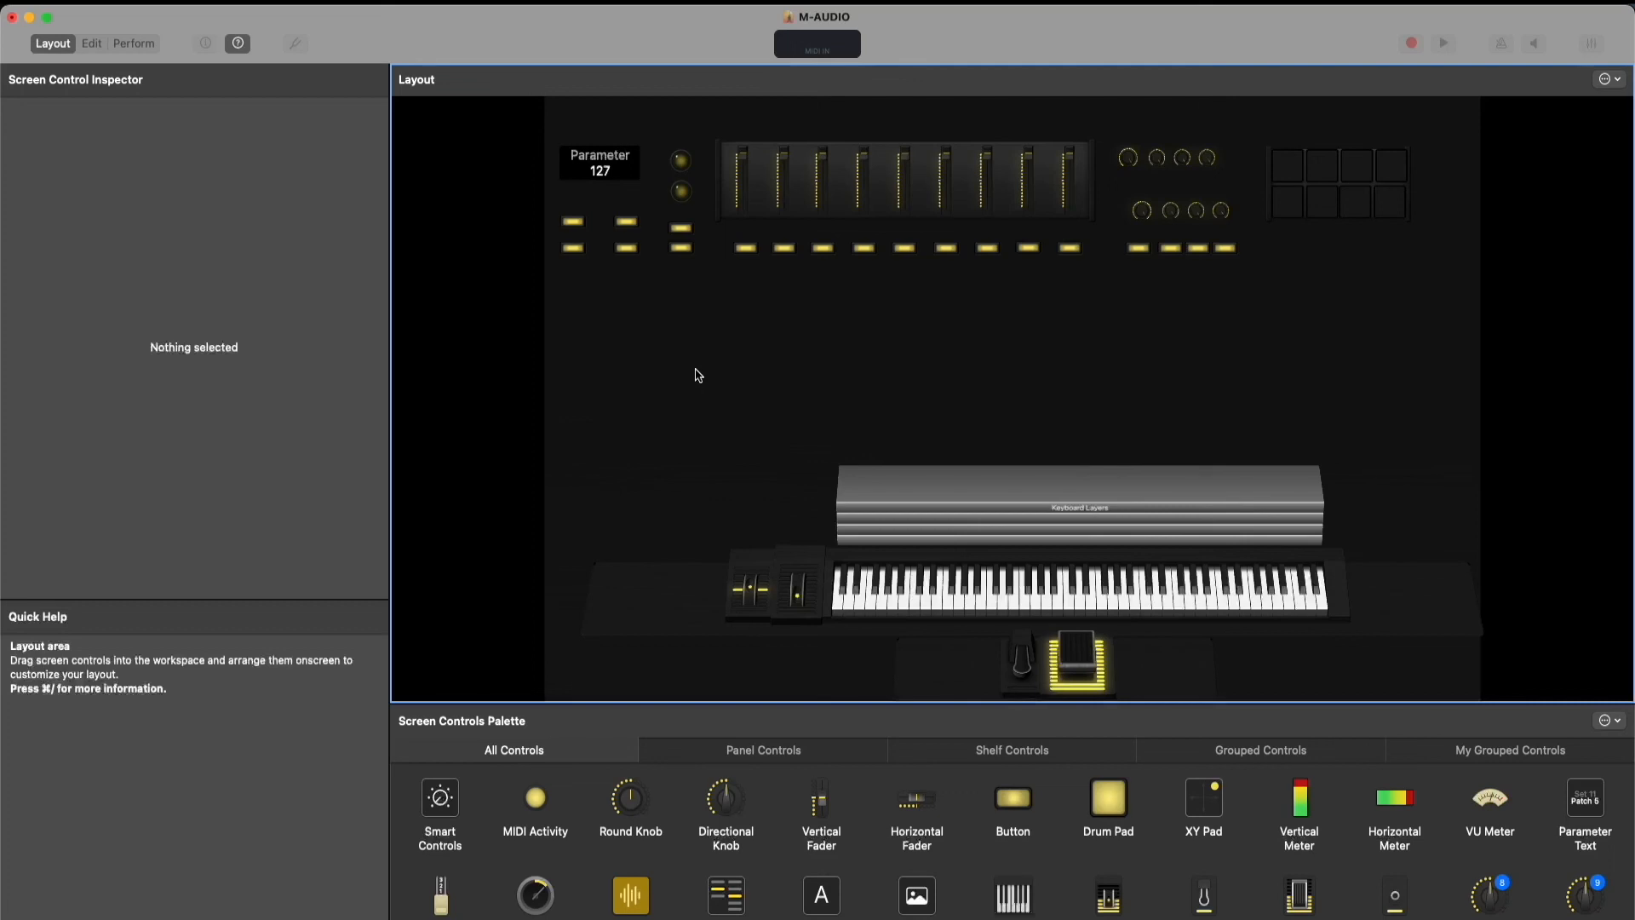